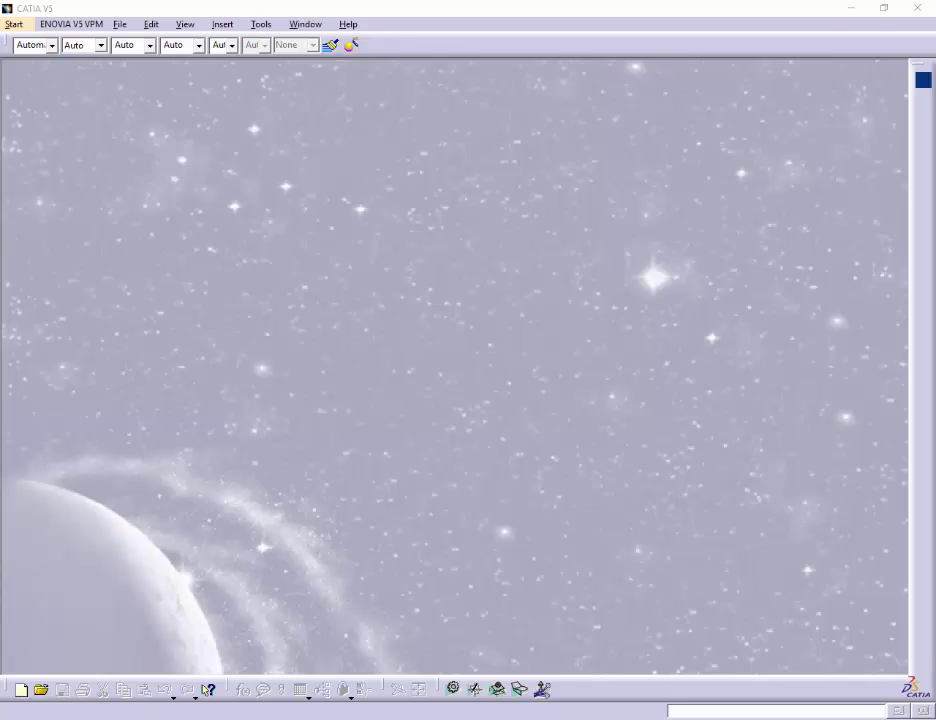
Switch to the browser and examine the Ejercicio 2 PDF drawing and the enlarged Ejercicio 1 plan on the blog
{"action": "key", "text": "alt+Tab"}
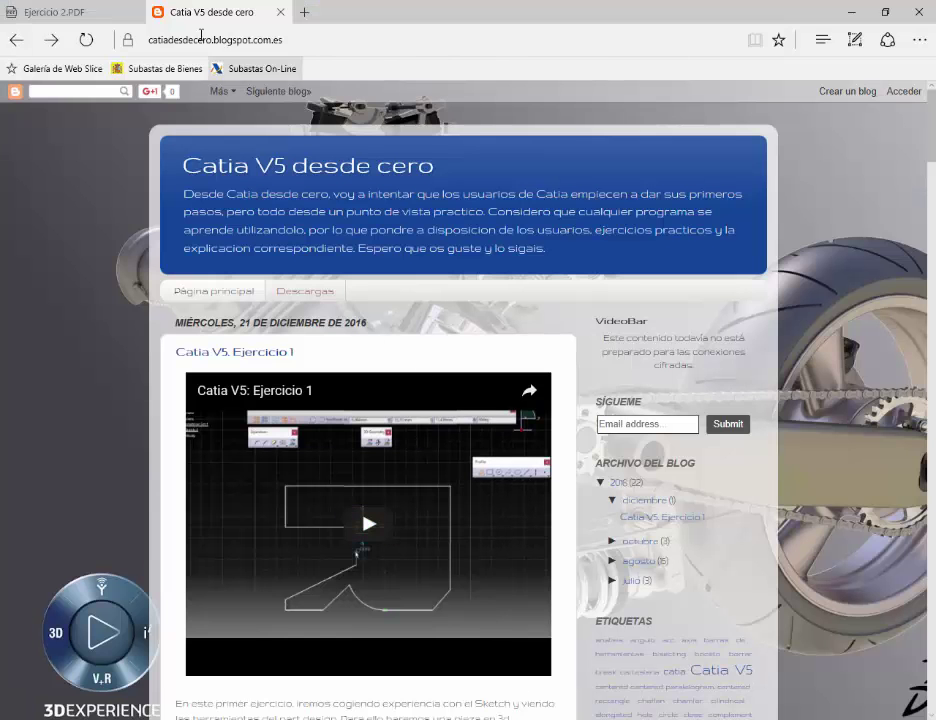
{"action": "left_click", "coordinate": [95, 12]}
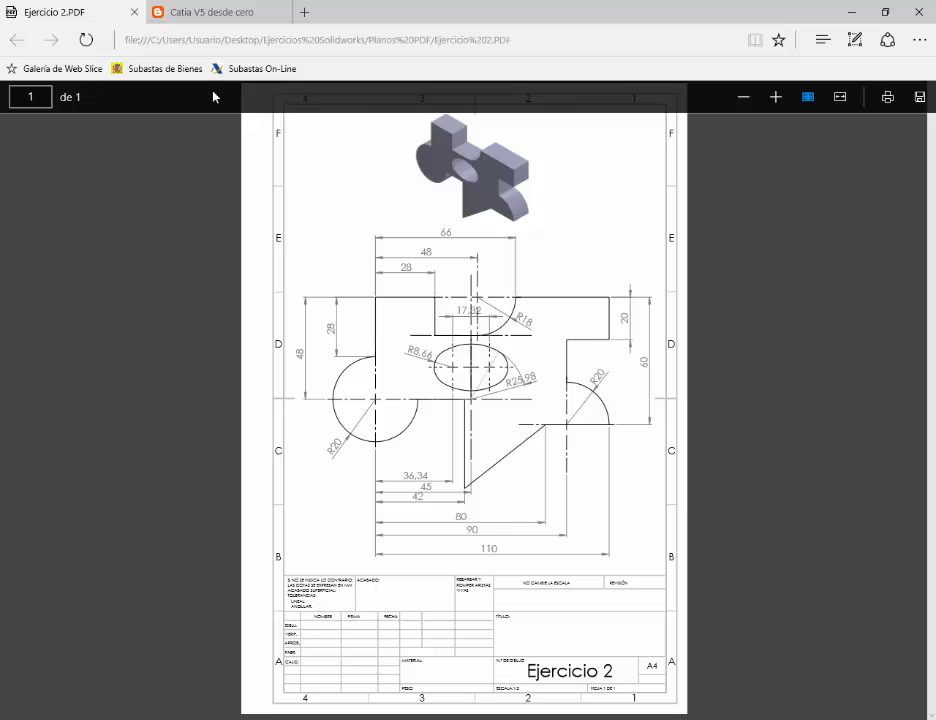
{"action": "left_click", "coordinate": [208, 22]}
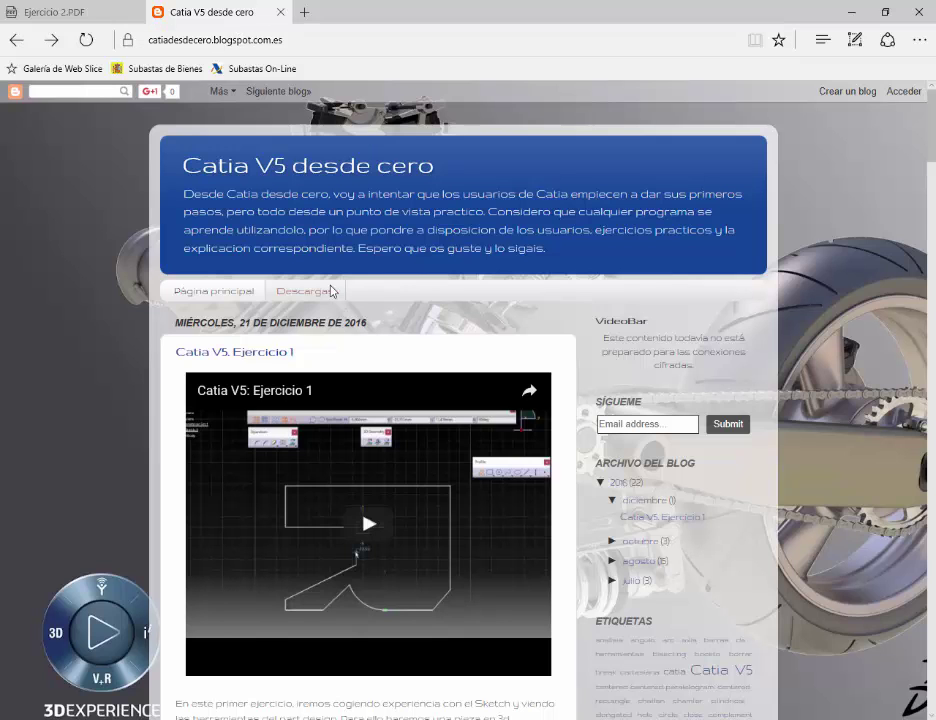
{"action": "scroll", "coordinate": [742, 323], "scroll_direction": "down", "scroll_amount": 3}
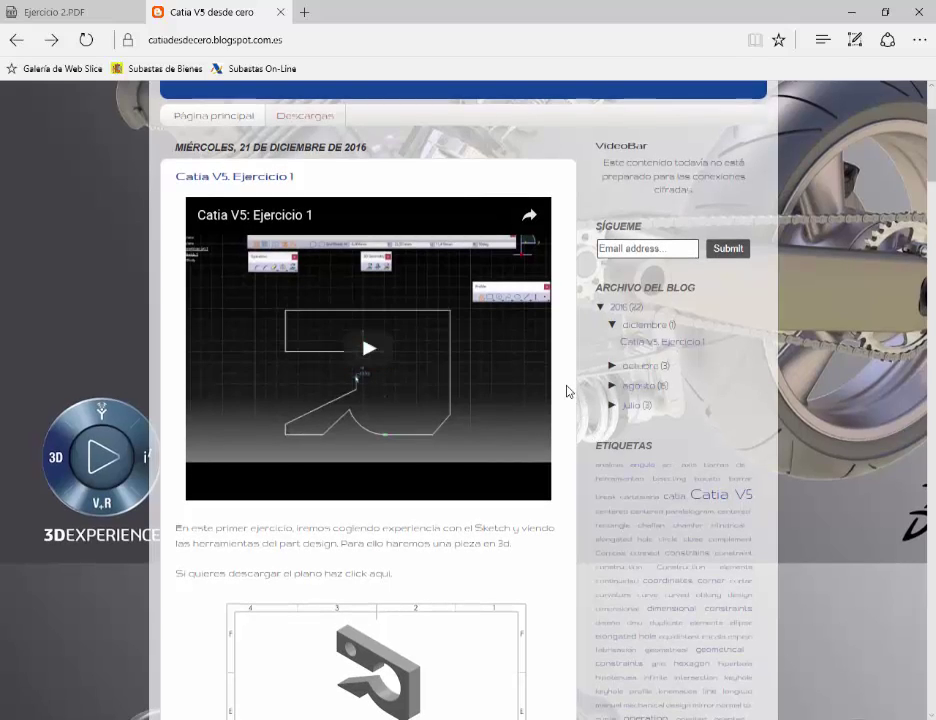
{"action": "scroll", "coordinate": [567, 391], "scroll_direction": "down", "scroll_amount": 5}
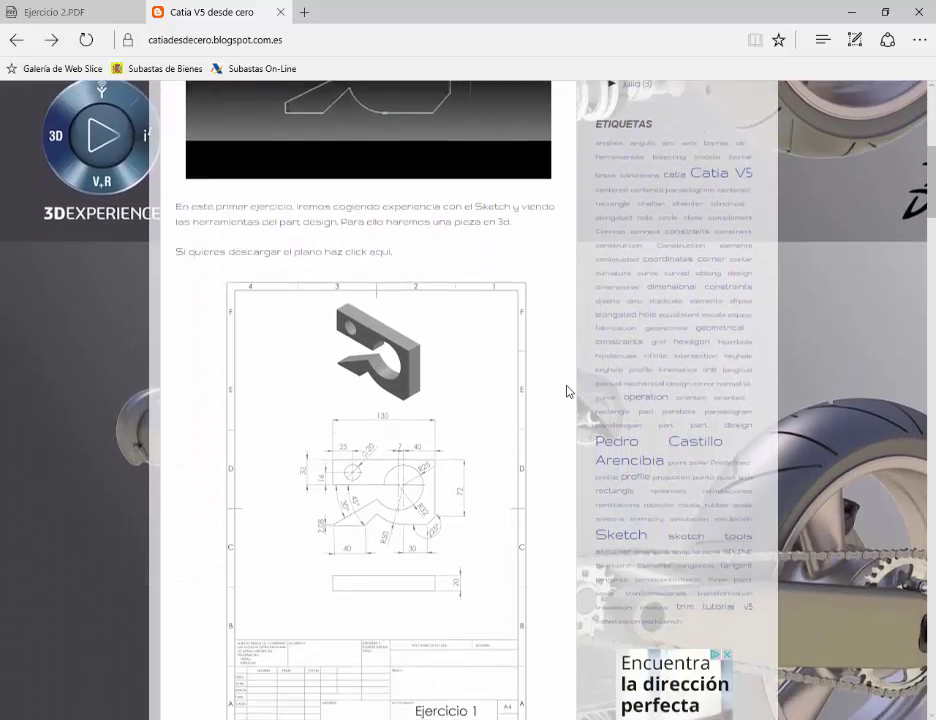
{"action": "left_click", "coordinate": [321, 460]}
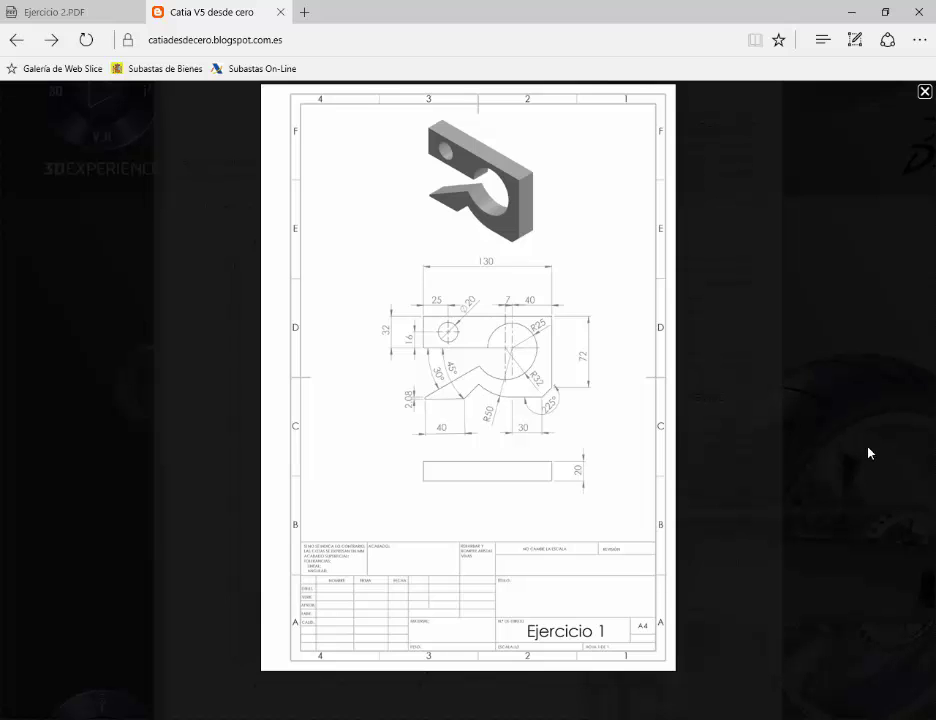
{"action": "left_click", "coordinate": [925, 93]}
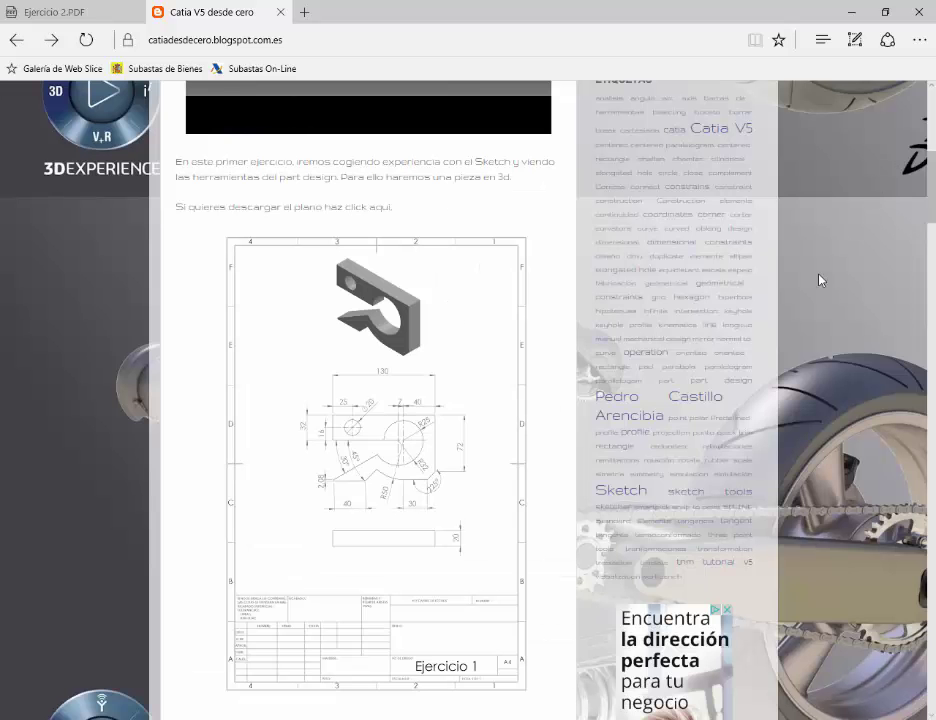
Open the blog's plan download link, then return to the Ejercicio 2 drawing to study its dimensions
{"action": "mouse_move", "coordinate": [819, 278]}
{"action": "left_mouse_down"}
{"action": "mouse_move", "coordinate": [437, 566]}
{"action": "mouse_move", "coordinate": [483, 503]}
{"action": "mouse_move", "coordinate": [403, 230]}
{"action": "mouse_move", "coordinate": [388, 218]}
{"action": "mouse_move", "coordinate": [495, 207]}
{"action": "mouse_move", "coordinate": [379, 211]}
{"action": "left_mouse_up"}
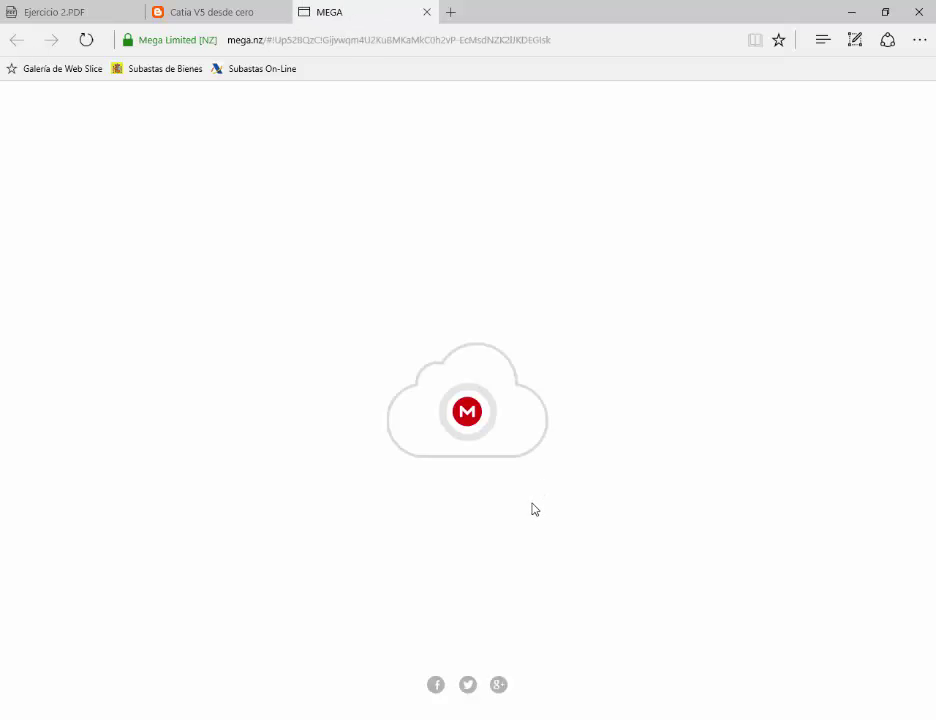
{"action": "left_click", "coordinate": [209, 19]}
{"action": "left_click", "coordinate": [77, 18]}
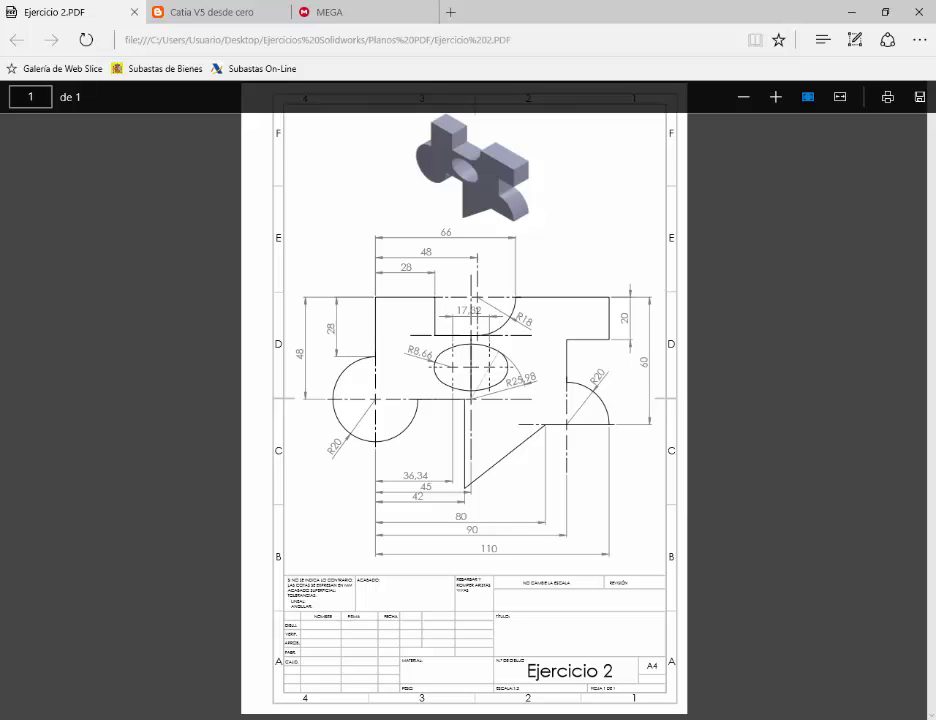
Switch to CATIA V5 and create a new Part document named "Ejercicio 2"
{"action": "key", "text": "alt+Tab"}
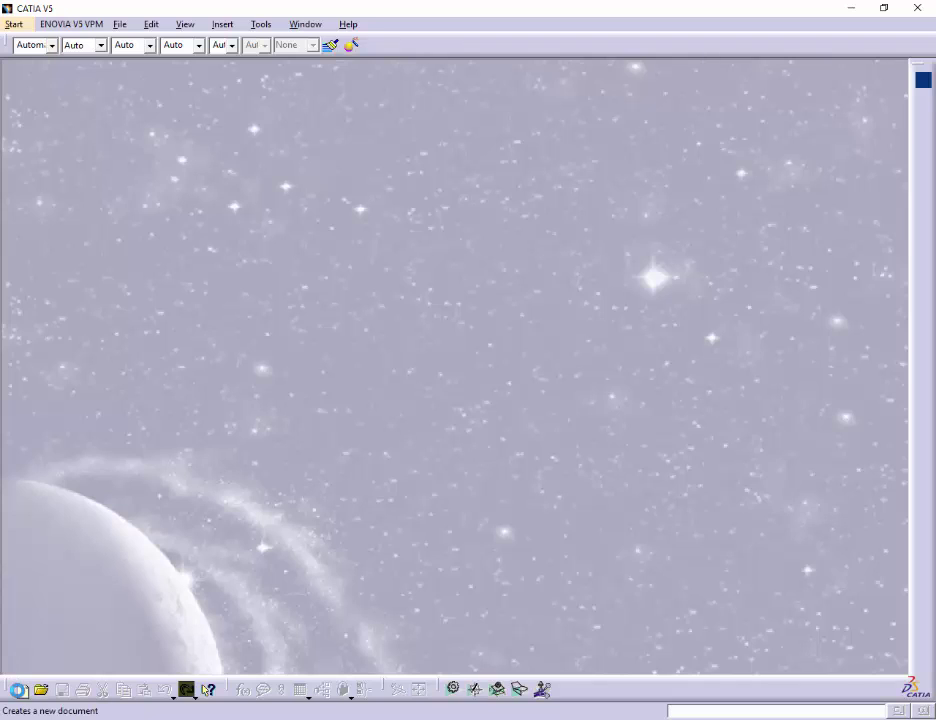
{"action": "left_click", "coordinate": [20, 689]}
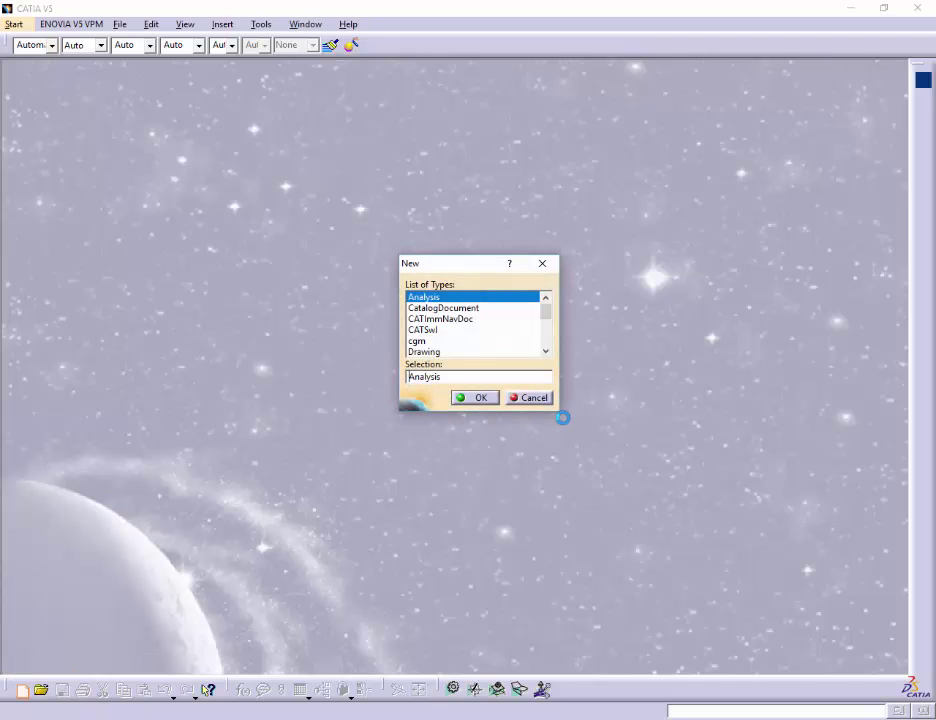
{"action": "left_click", "coordinate": [546, 349]}
{"action": "left_click", "coordinate": [438, 352]}
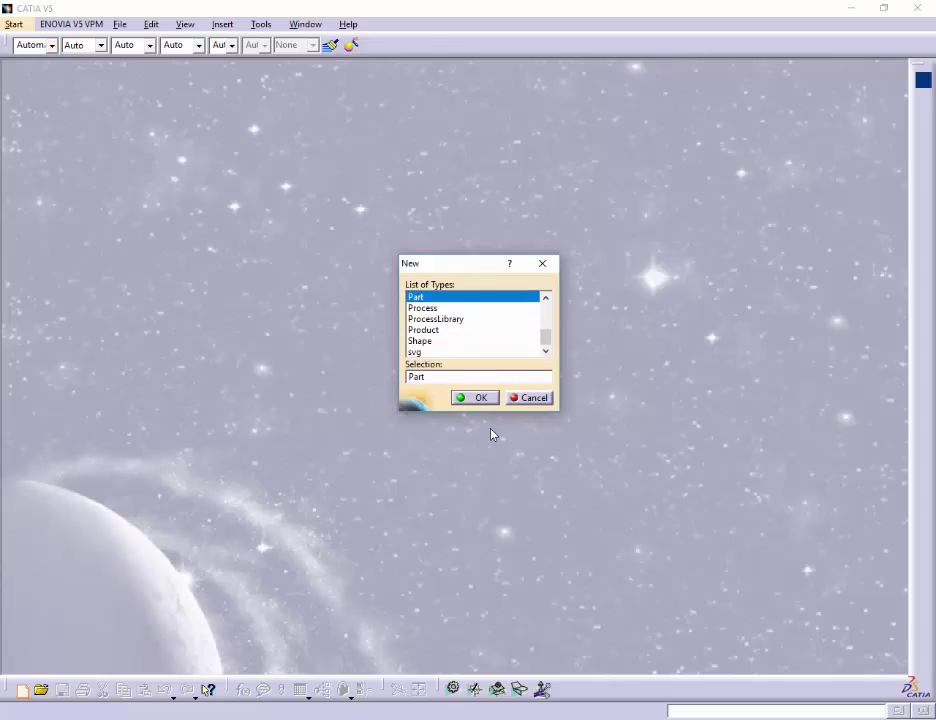
{"action": "left_click", "coordinate": [475, 399]}
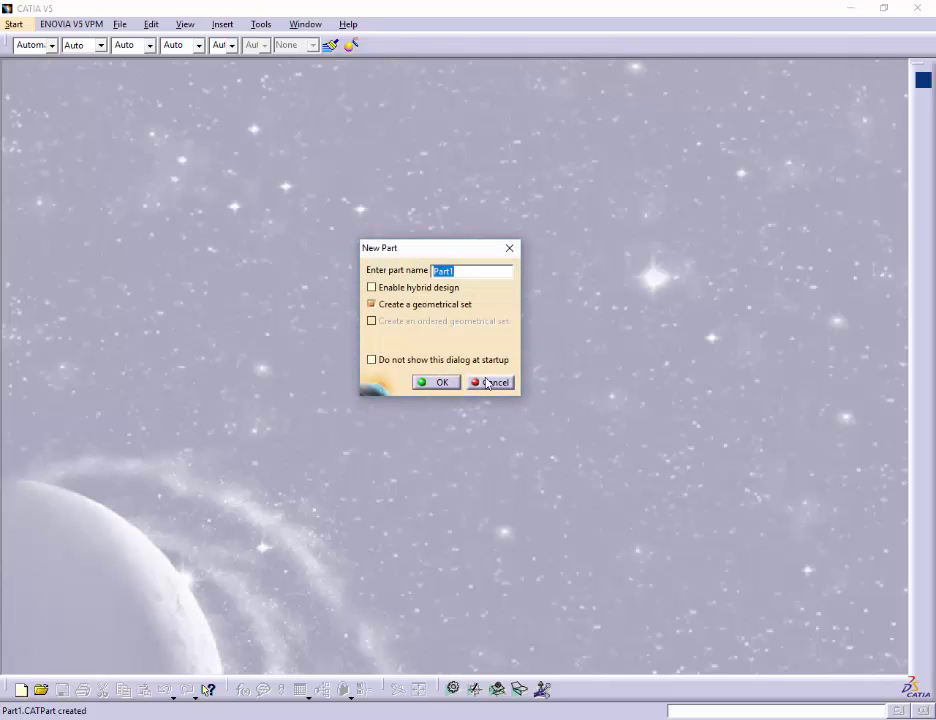
{"action": "type", "text": "Ejercicio 2"}
{"action": "left_click", "coordinate": [436, 383]}
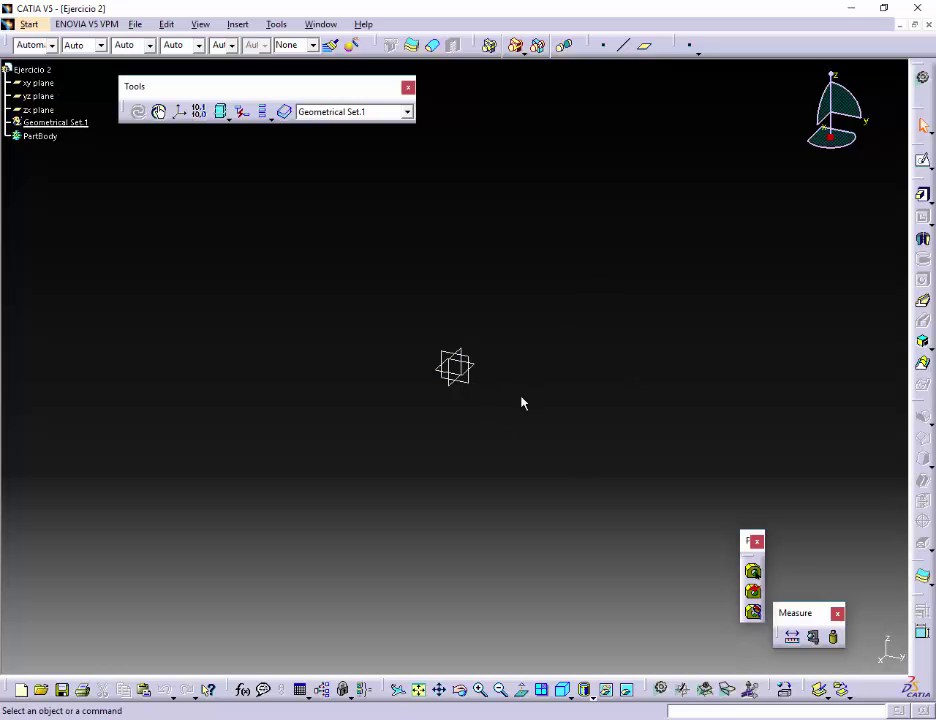
Start a sketch on the yz plane and draw a circle about 73 mm in diameter centred on the origin
{"action": "left_click", "coordinate": [463, 381]}
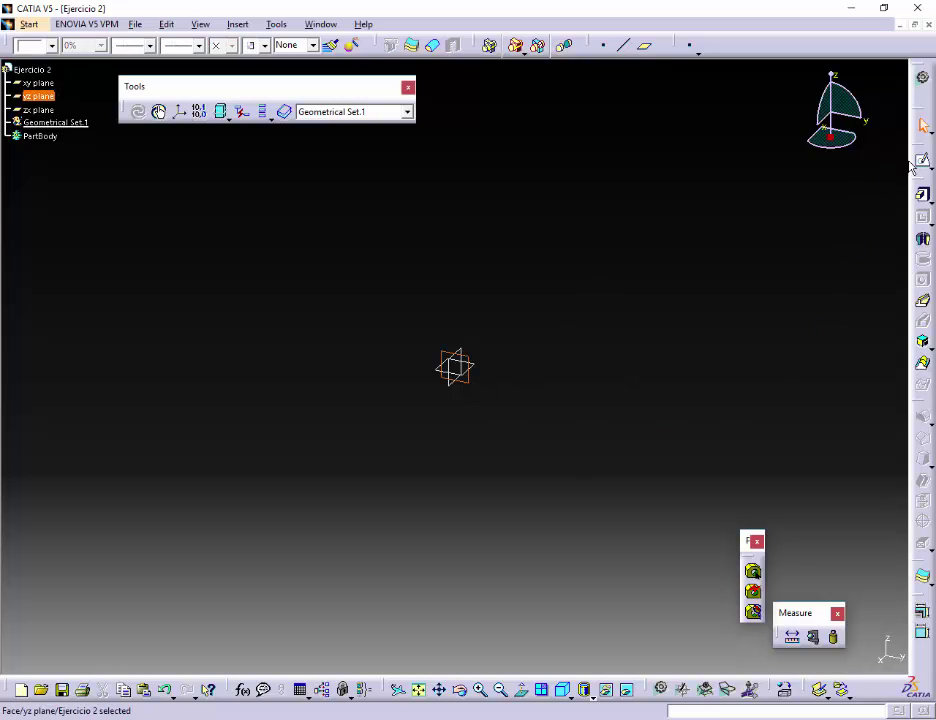
{"action": "left_click", "coordinate": [923, 165]}
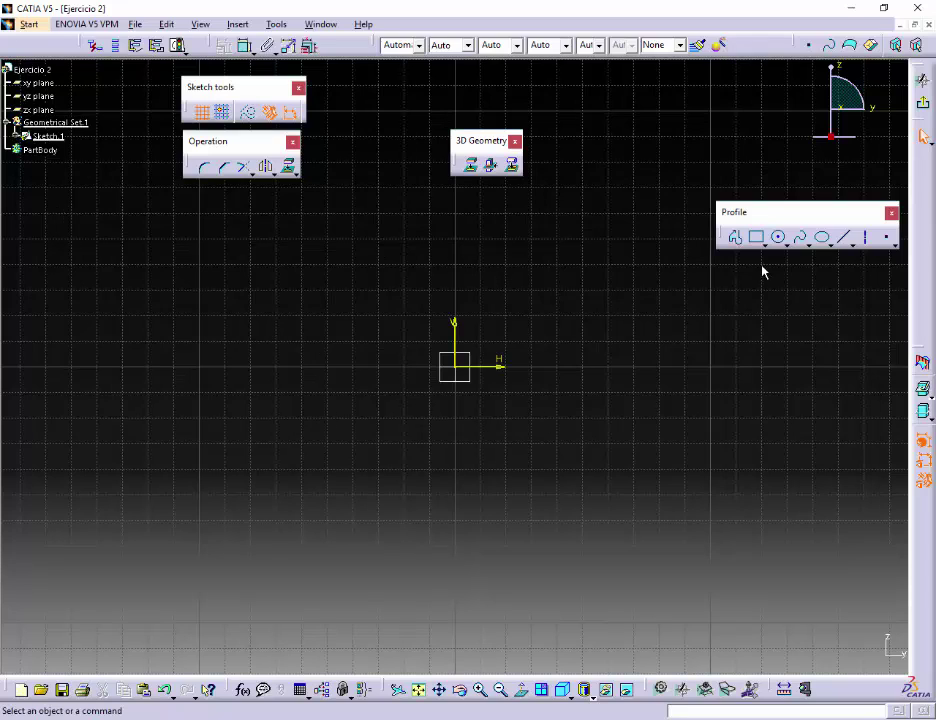
{"action": "left_click", "coordinate": [778, 237]}
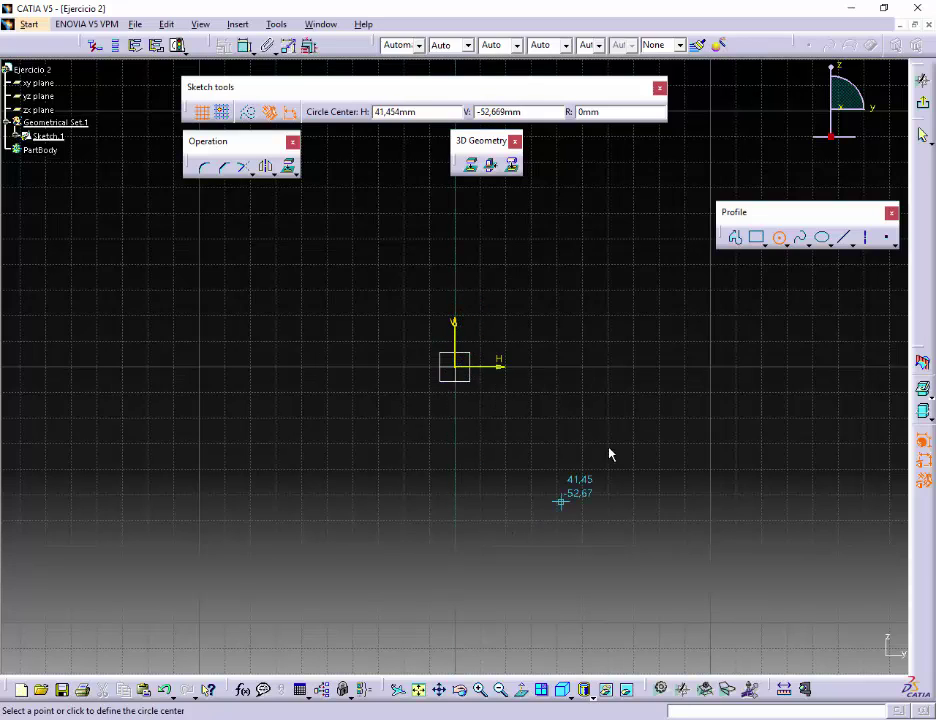
{"action": "left_click", "coordinate": [458, 369]}
{"action": "left_click", "coordinate": [487, 457]}
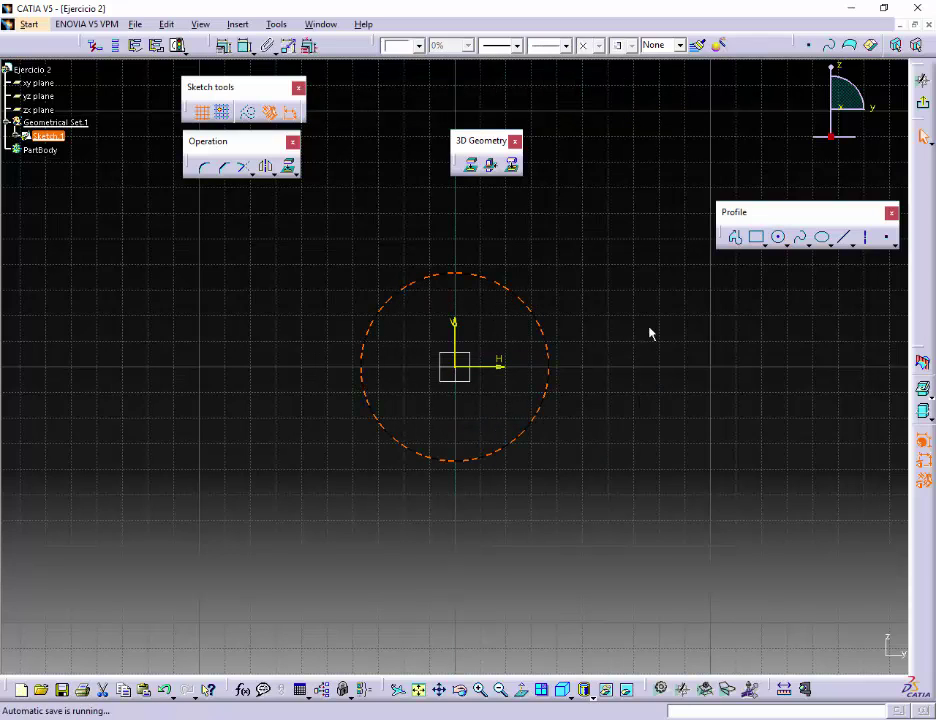
Constrain the circle with a radius dimension instead of a diameter and set it to 20 mm
{"action": "left_click", "coordinate": [243, 45]}
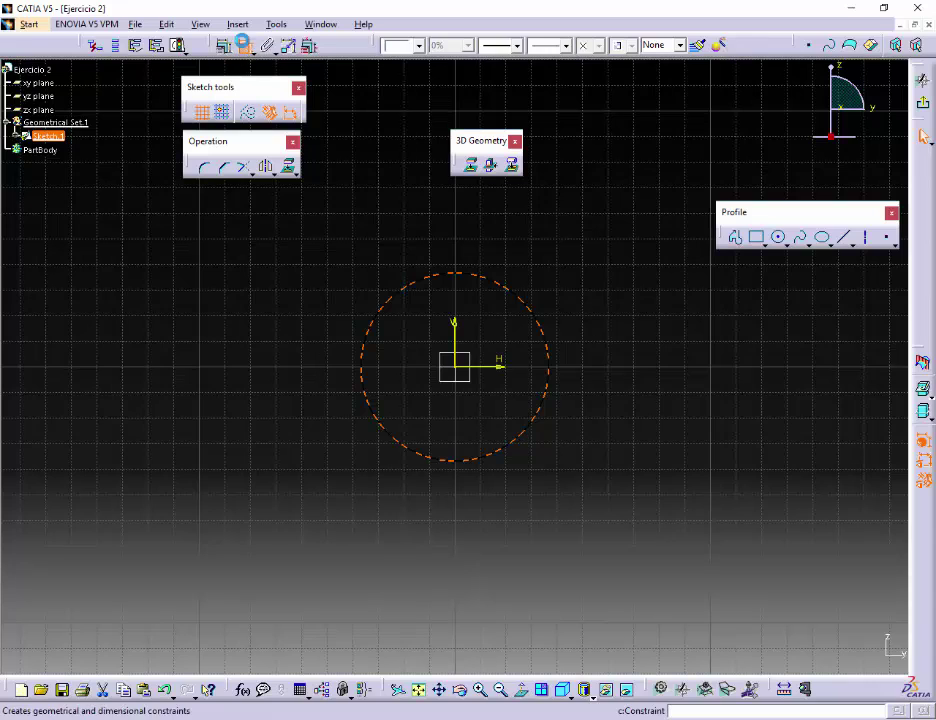
{"action": "left_click", "coordinate": [421, 281]}
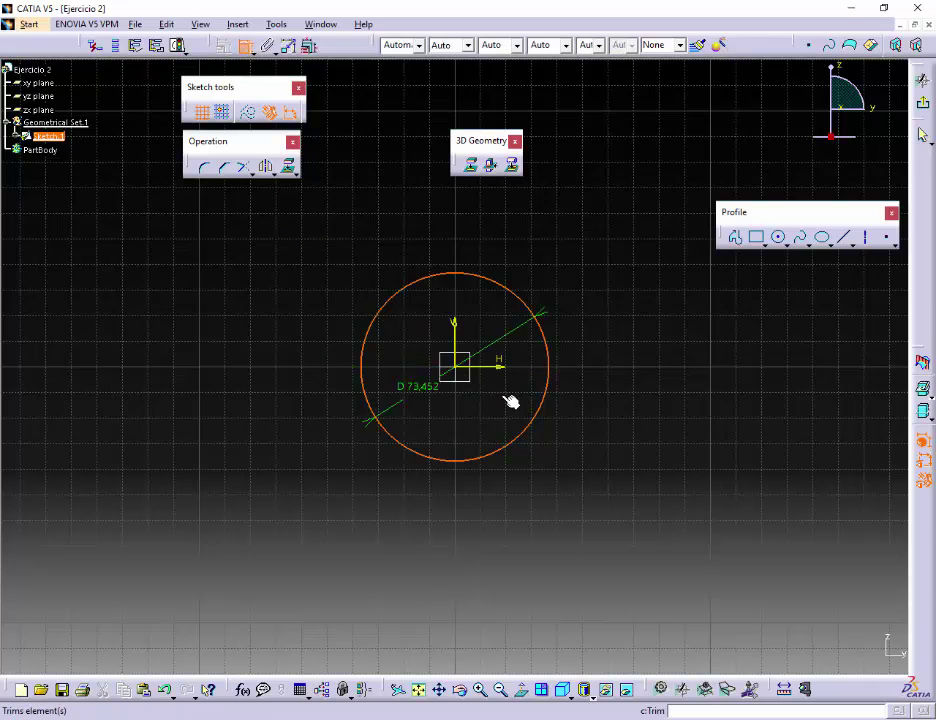
{"action": "left_click", "coordinate": [334, 481]}
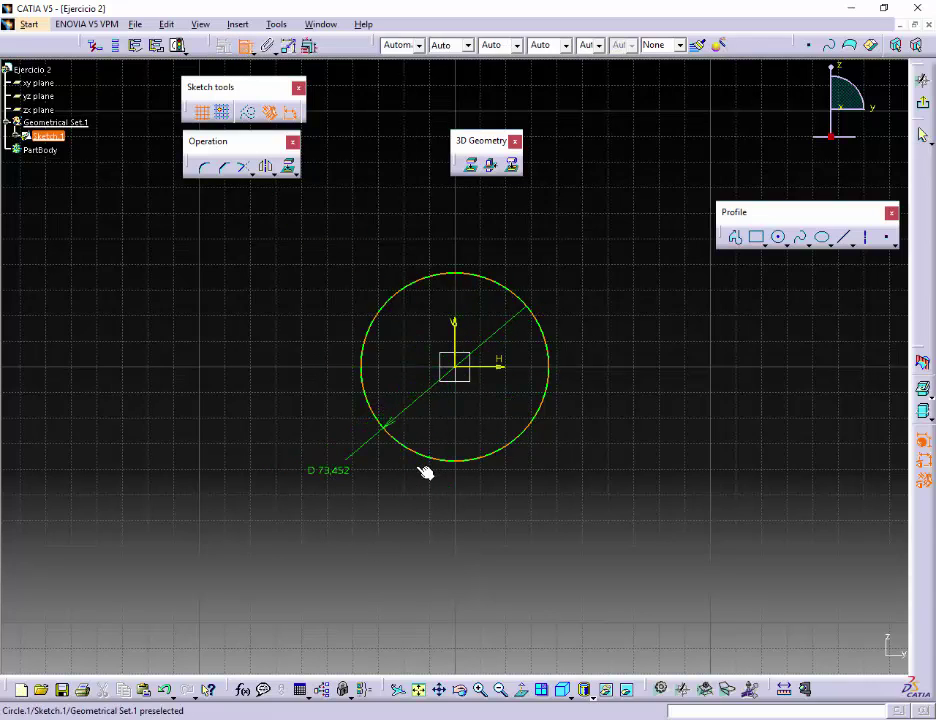
{"action": "double_click", "coordinate": [338, 473]}
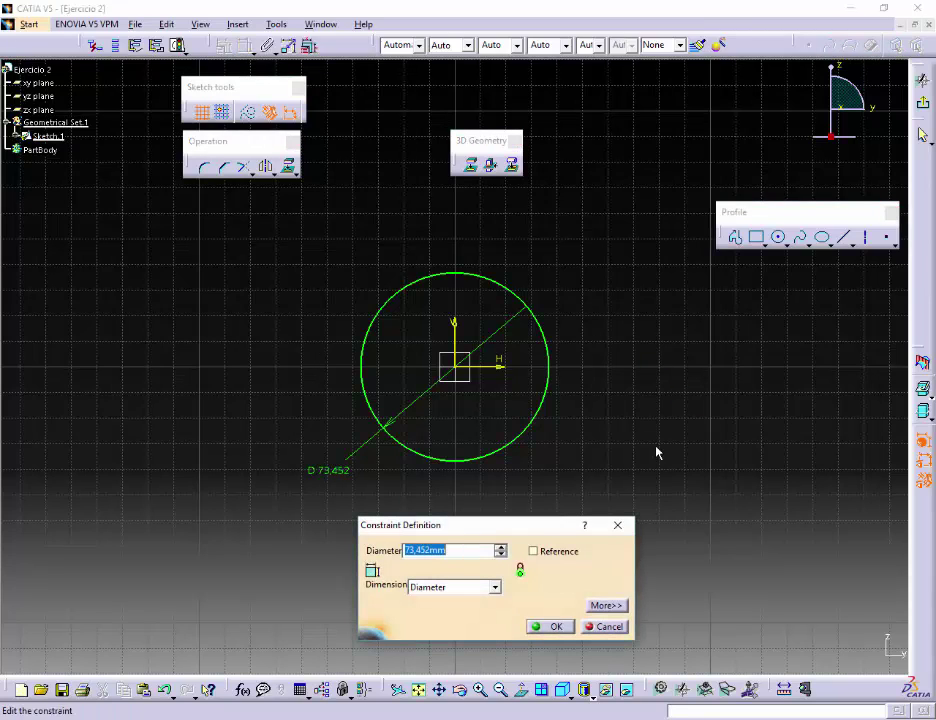
{"action": "left_click", "coordinate": [495, 588]}
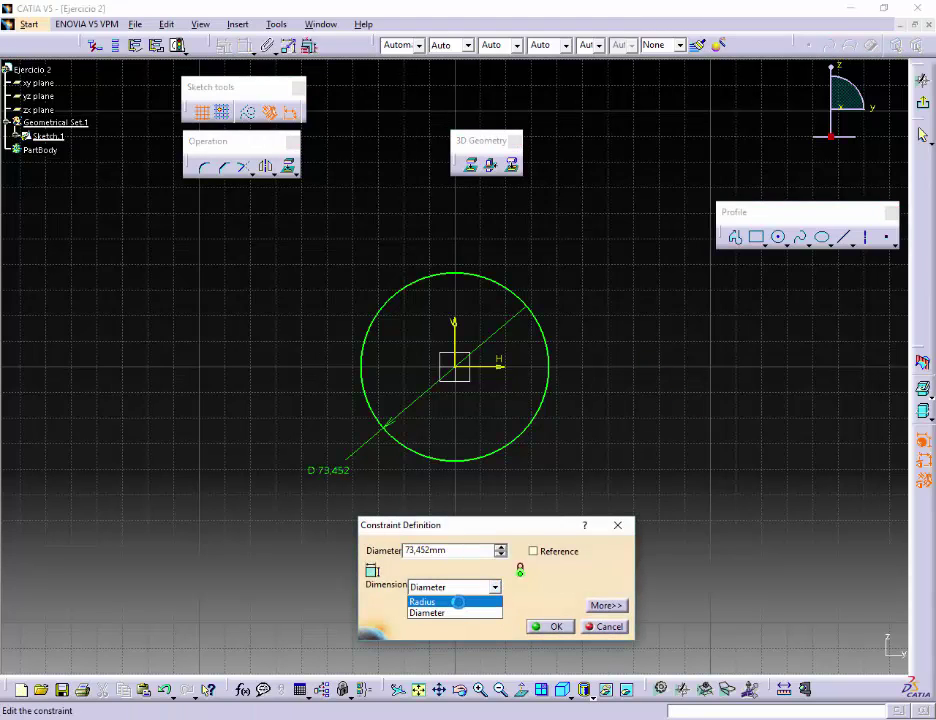
{"action": "left_click", "coordinate": [452, 600]}
{"action": "double_click", "coordinate": [461, 550]}
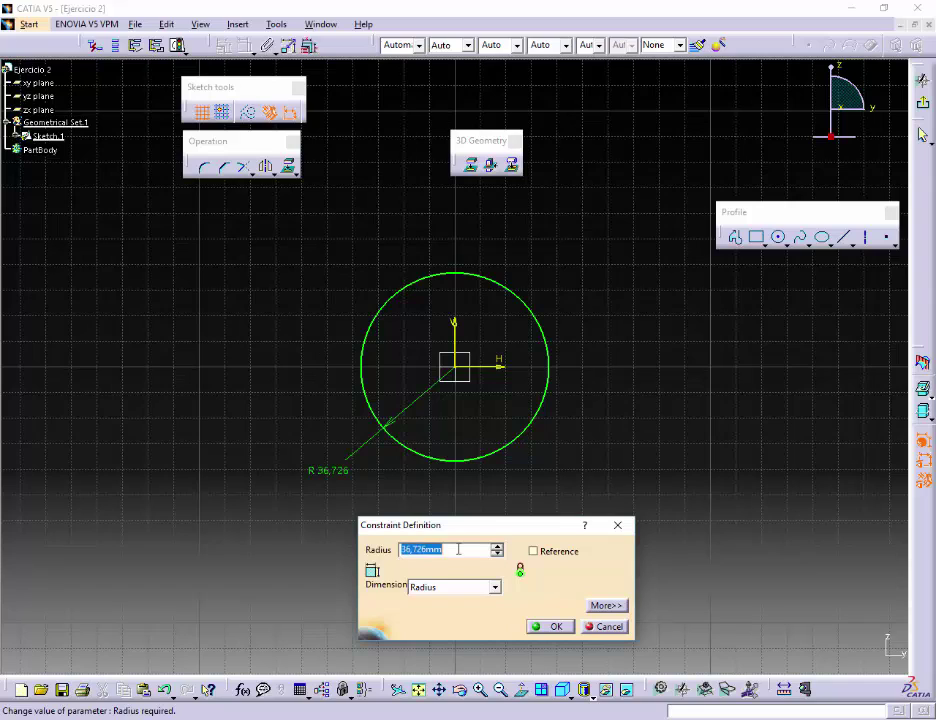
{"action": "type", "text": "20"}
{"action": "key", "text": "Return"}
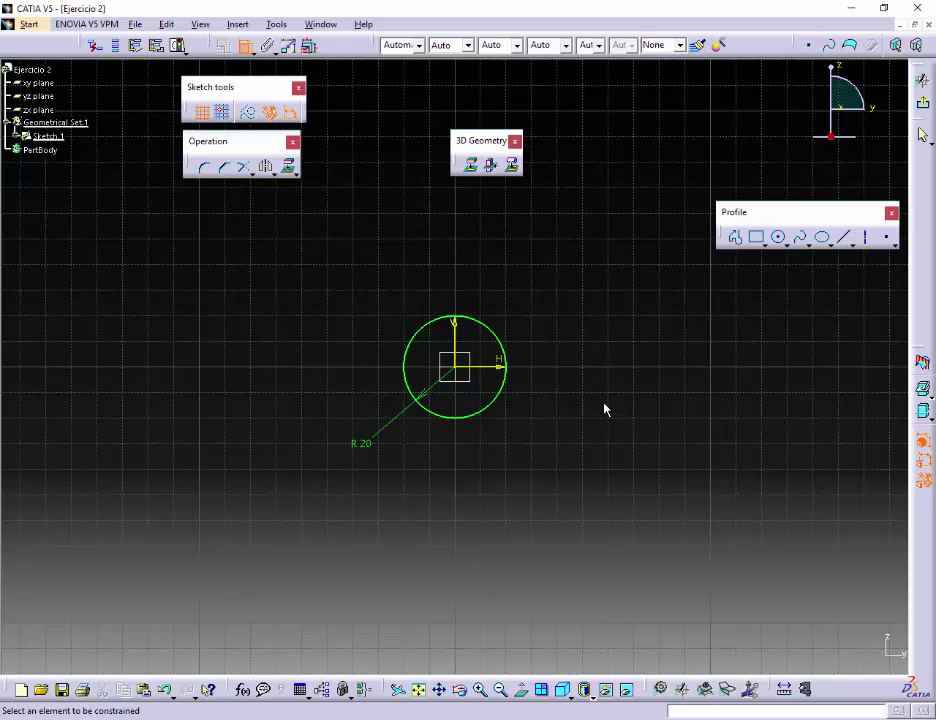
Start a profile at the circle's top point with lines about 32 mm up, 35 mm right, 17 mm down and 33 mm right
{"action": "mouse_move", "coordinate": [600, 395]}
{"action": "middle_mouse_down"}
{"action": "mouse_move", "coordinate": [556, 441]}
{"action": "mouse_move", "coordinate": [510, 463]}
{"action": "middle_mouse_up"}
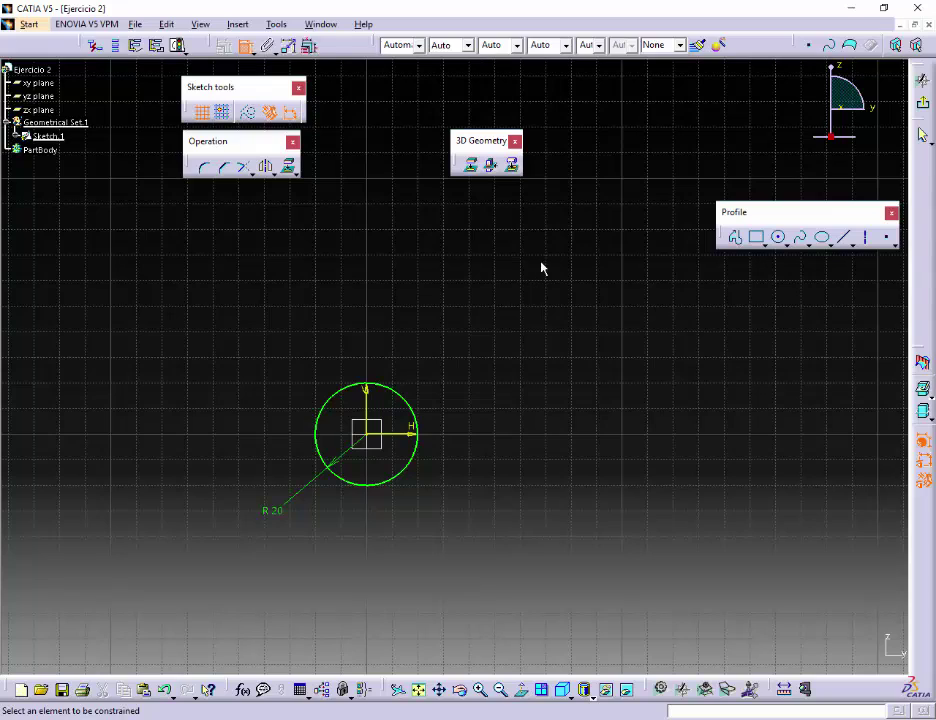
{"action": "left_click", "coordinate": [736, 238]}
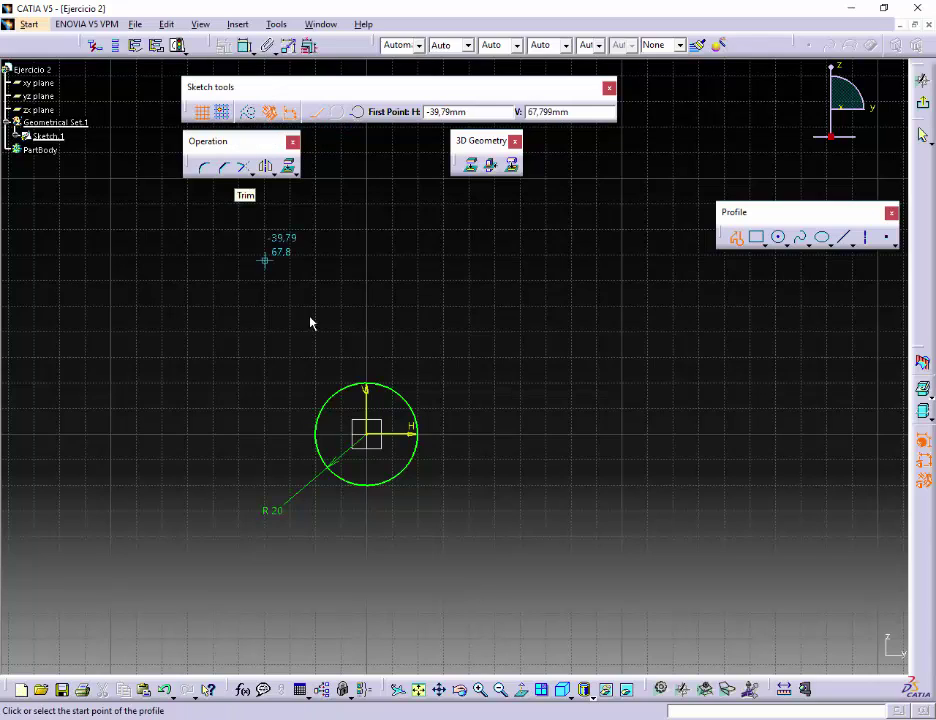
{"action": "left_click", "coordinate": [368, 386]}
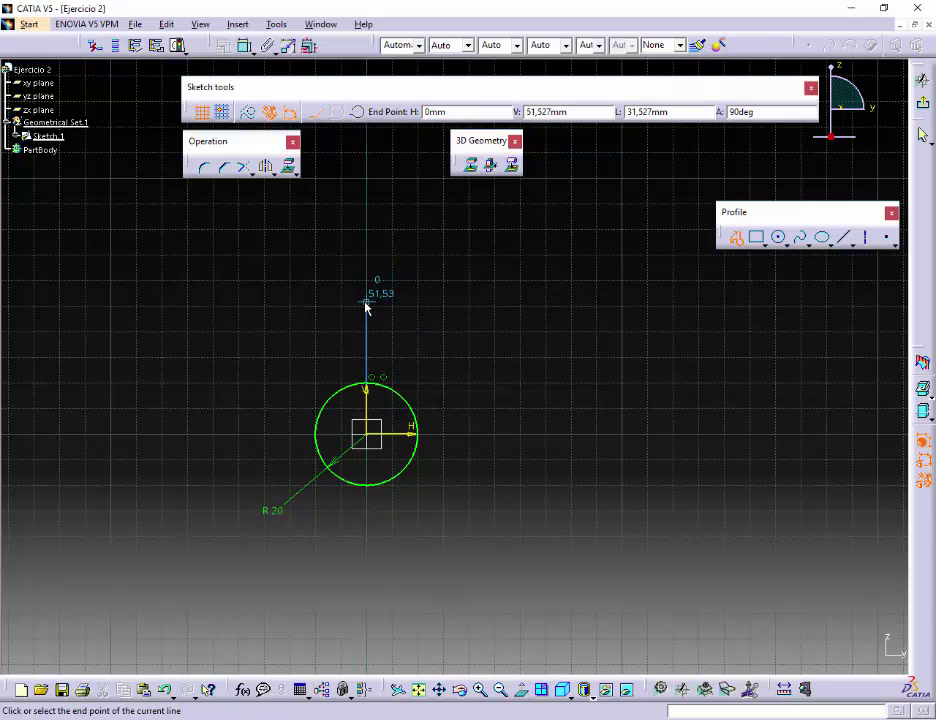
{"action": "left_click", "coordinate": [366, 302]}
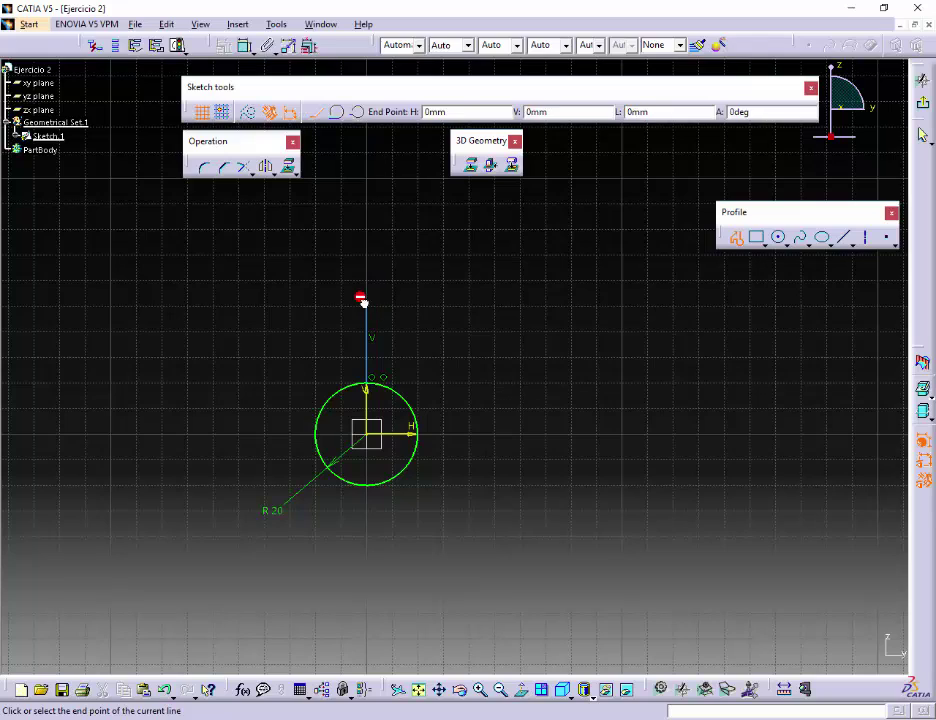
{"action": "left_click", "coordinate": [455, 302]}
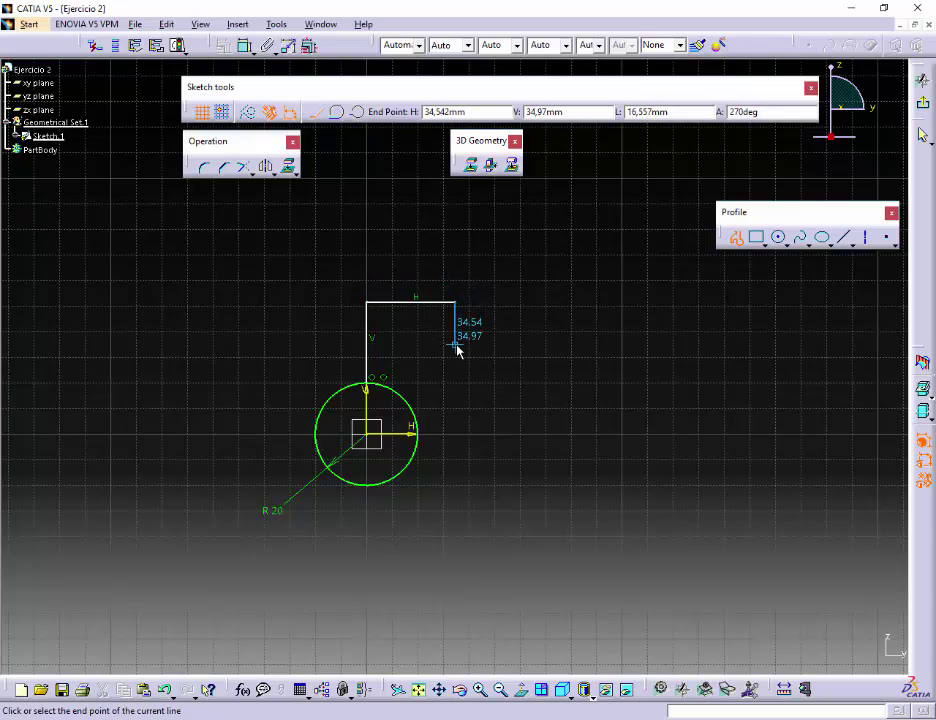
{"action": "left_click", "coordinate": [455, 345]}
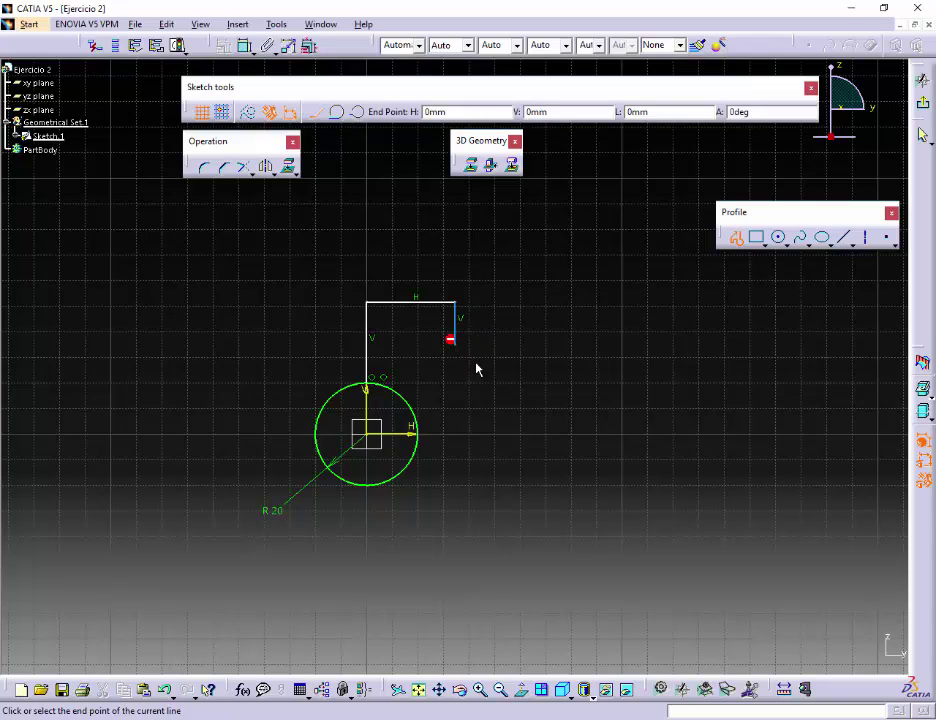
{"action": "left_click", "coordinate": [539, 345]}
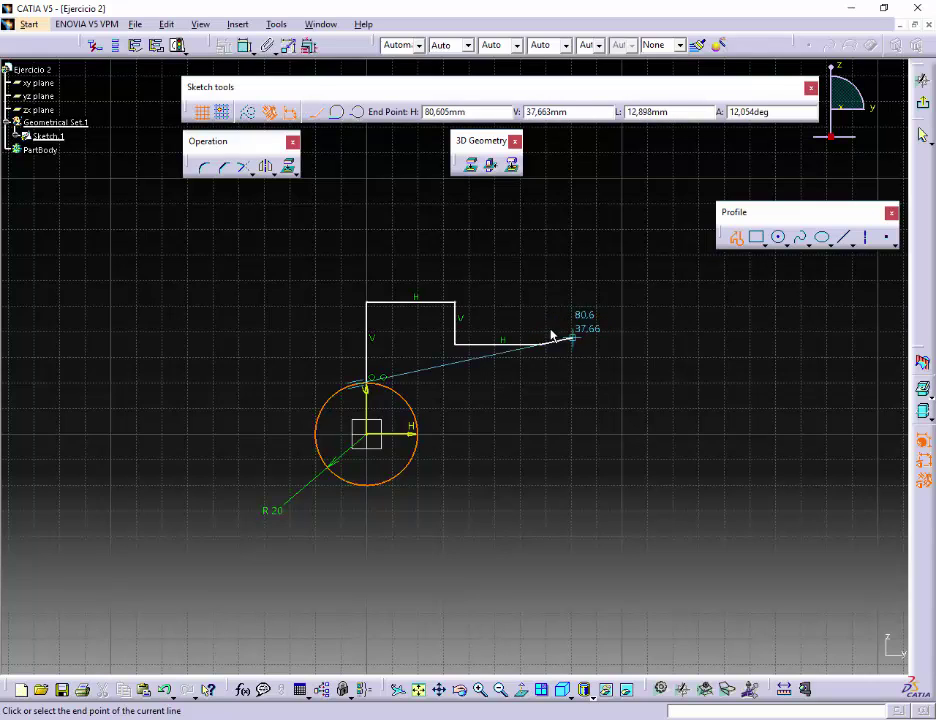
Continue the profile with a tangent arc of about 16.6 mm radius, then lines about 44 mm right, 24 mm down, 28 mm left and down to the horizontal axis
{"action": "left_click", "coordinate": [338, 112]}
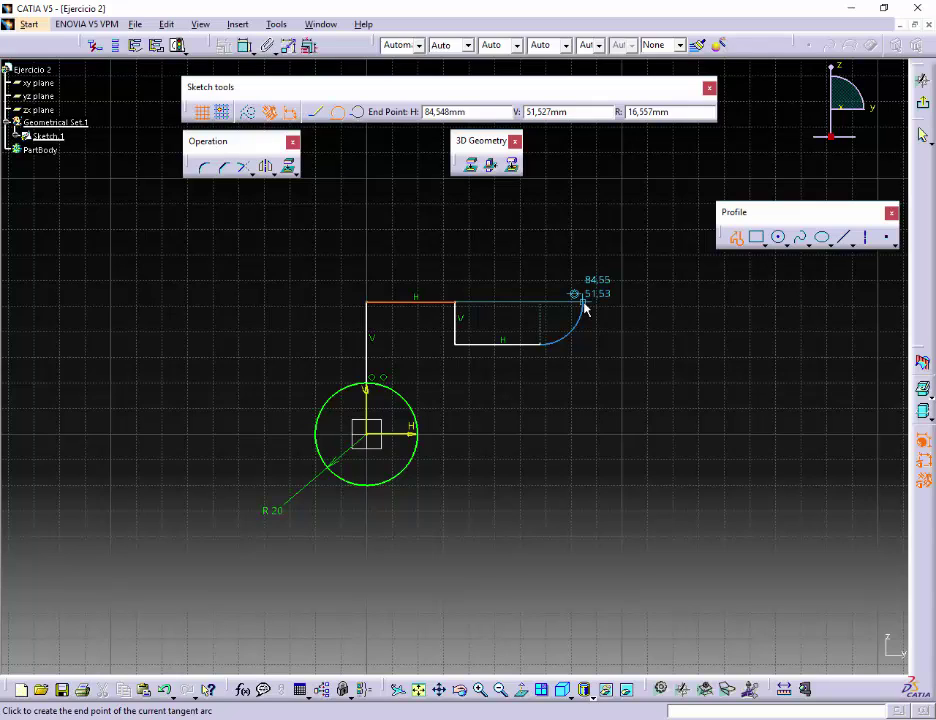
{"action": "left_click", "coordinate": [584, 306]}
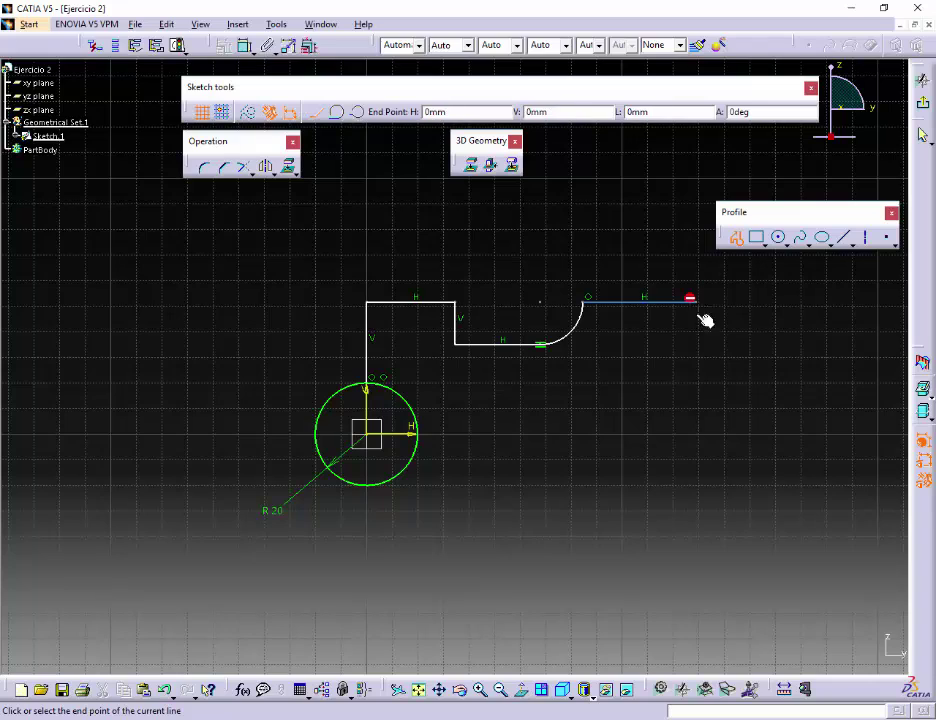
{"action": "left_click", "coordinate": [696, 302]}
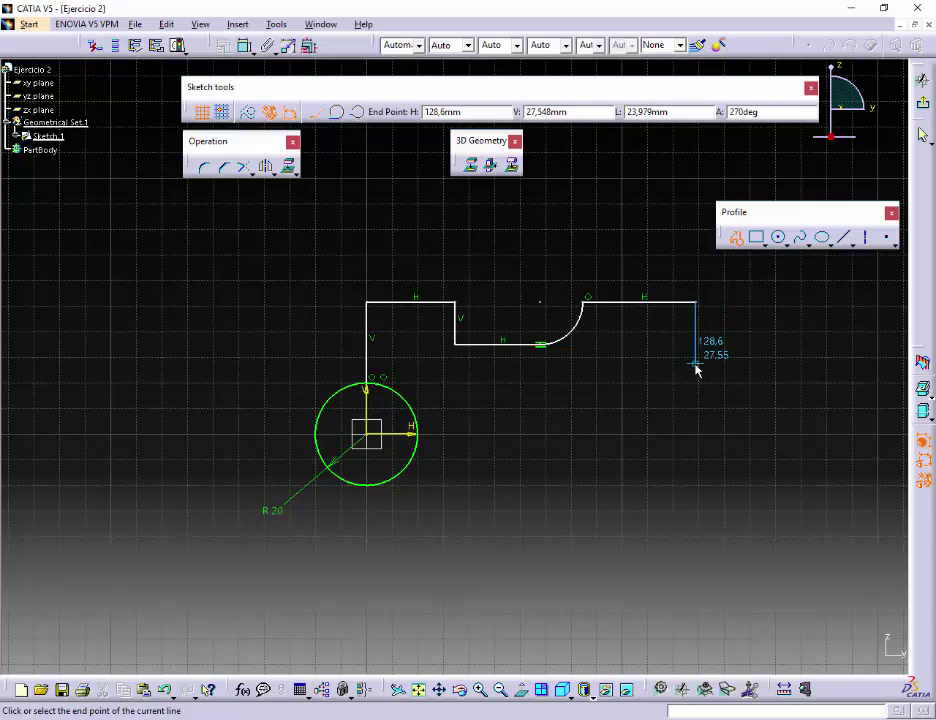
{"action": "left_click", "coordinate": [696, 364]}
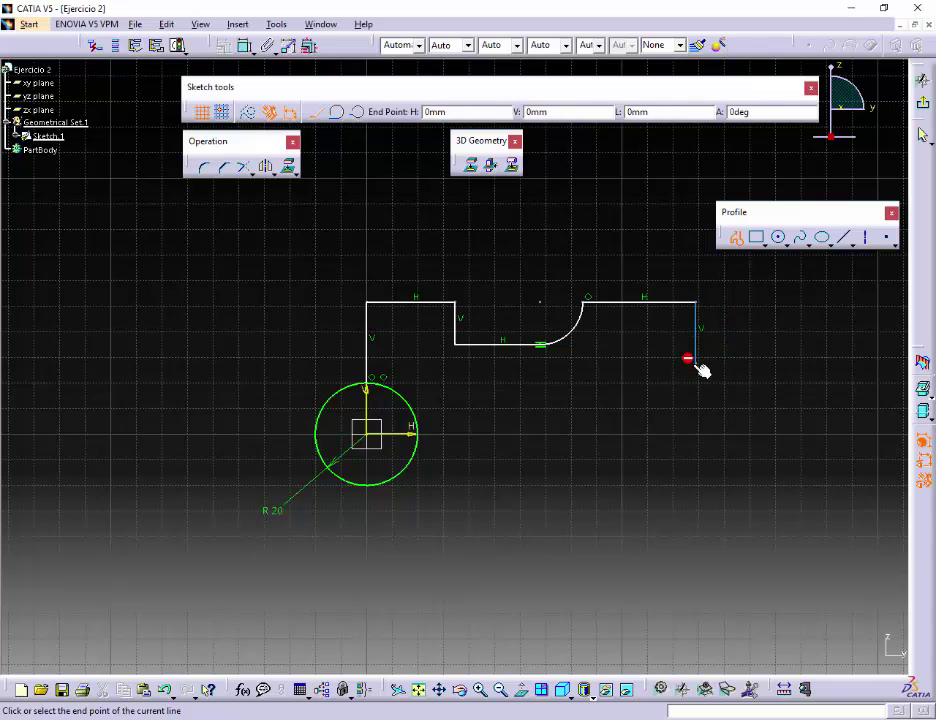
{"action": "left_click", "coordinate": [623, 363]}
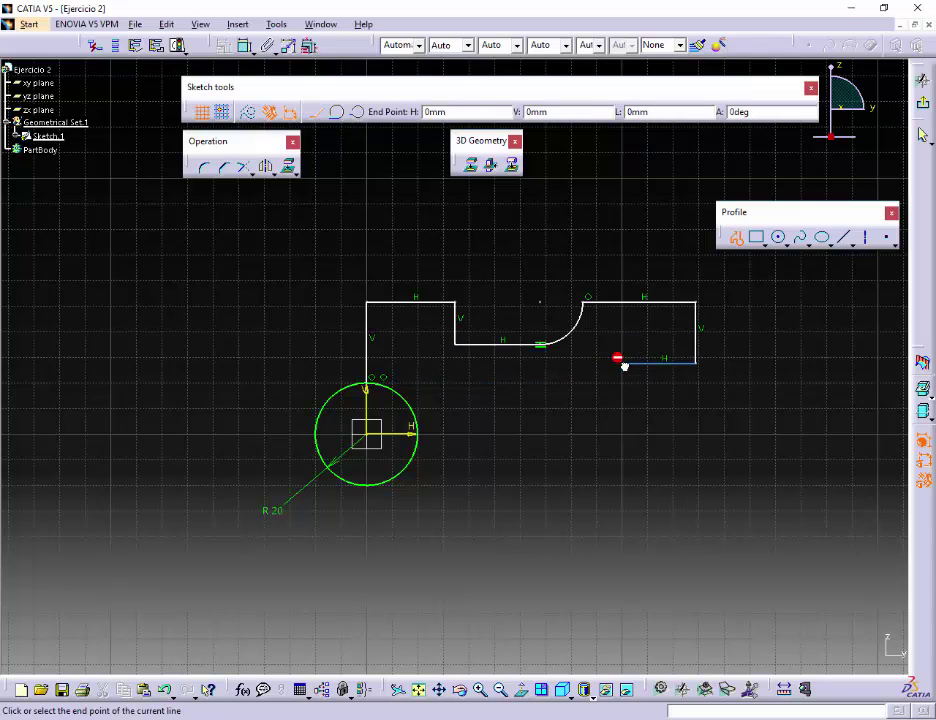
{"action": "left_click", "coordinate": [624, 436]}
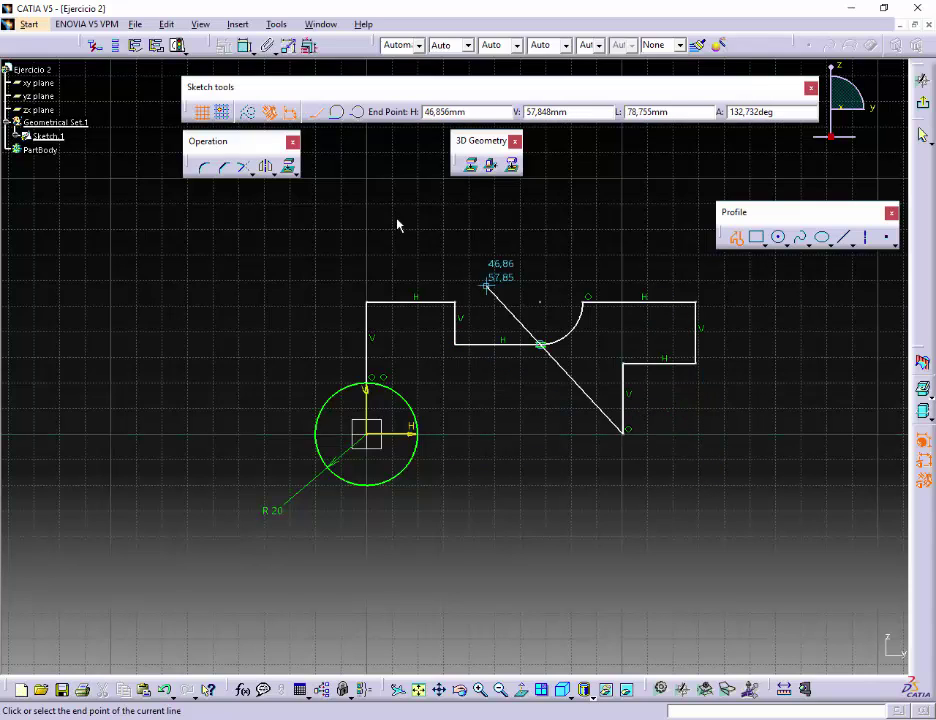
{"action": "left_click", "coordinate": [357, 111]}
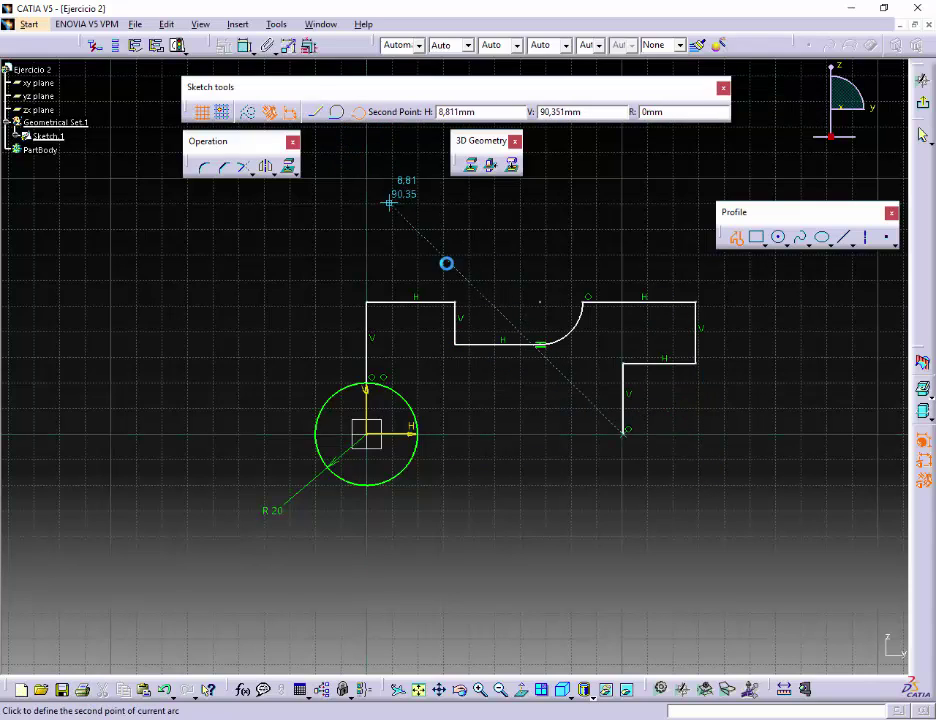
{"action": "left_click", "coordinate": [685, 492]}
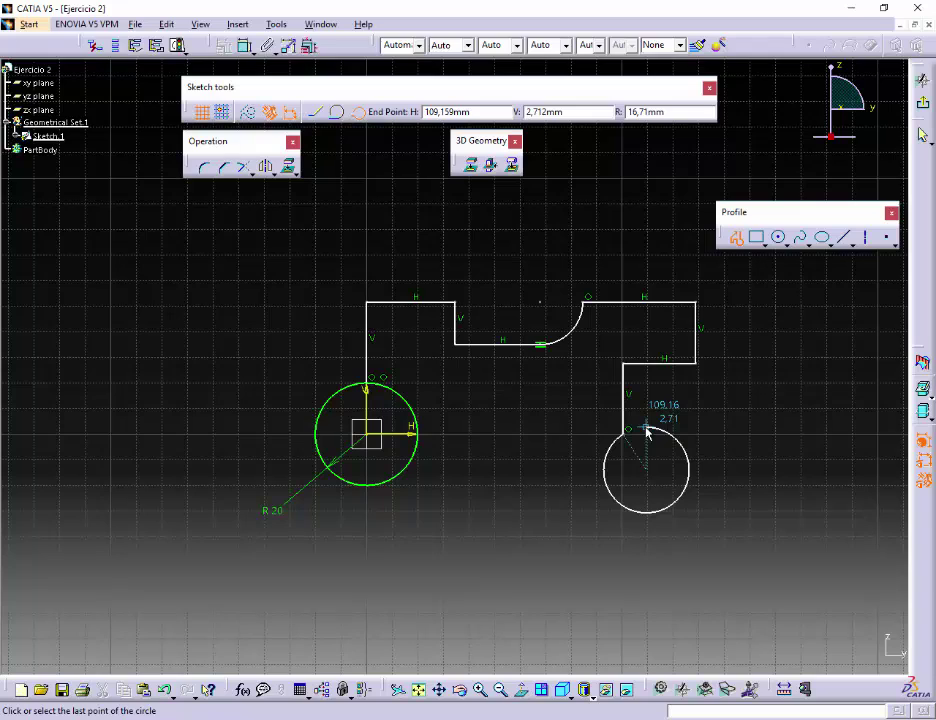
{"action": "key", "text": "Escape"}
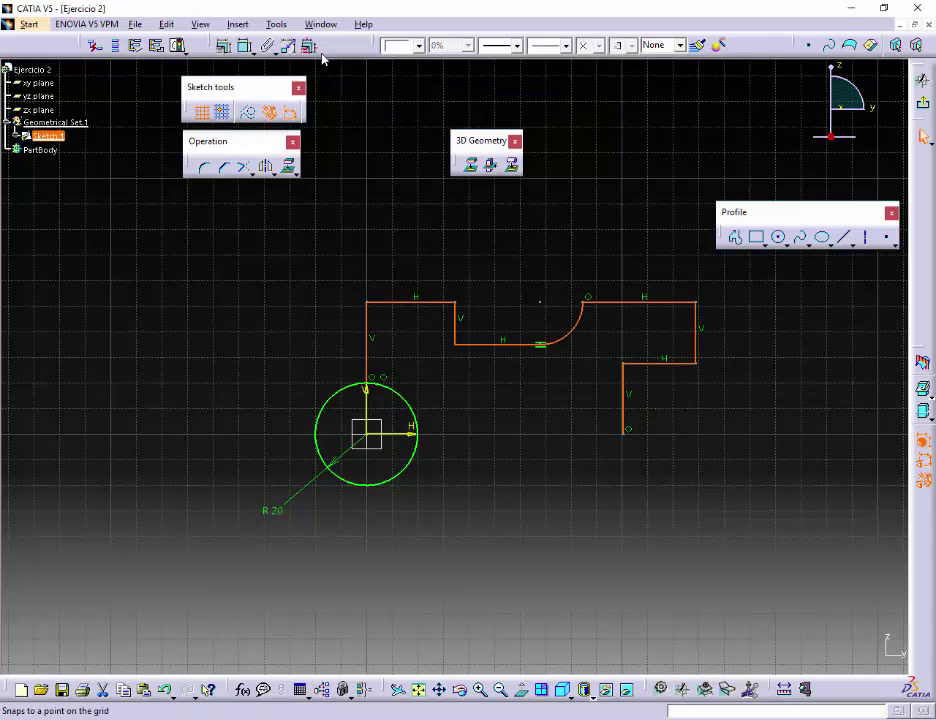
Draw a circle of about 20 mm radius, centred below and left of the profile's open end and passing through that endpoint
{"action": "left_click", "coordinate": [778, 237]}
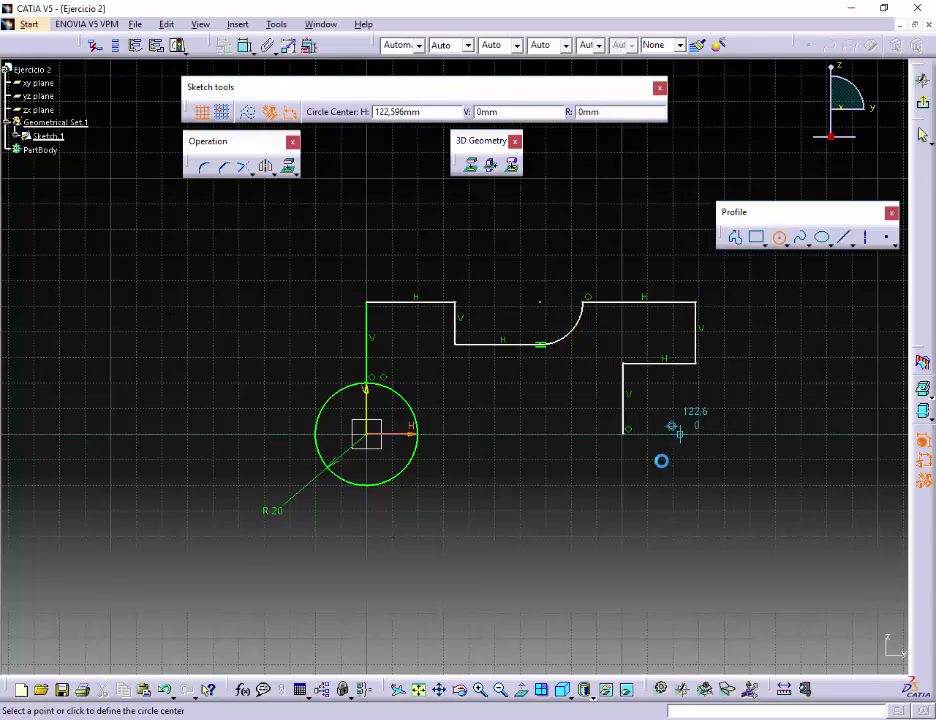
{"action": "left_click", "coordinate": [592, 475]}
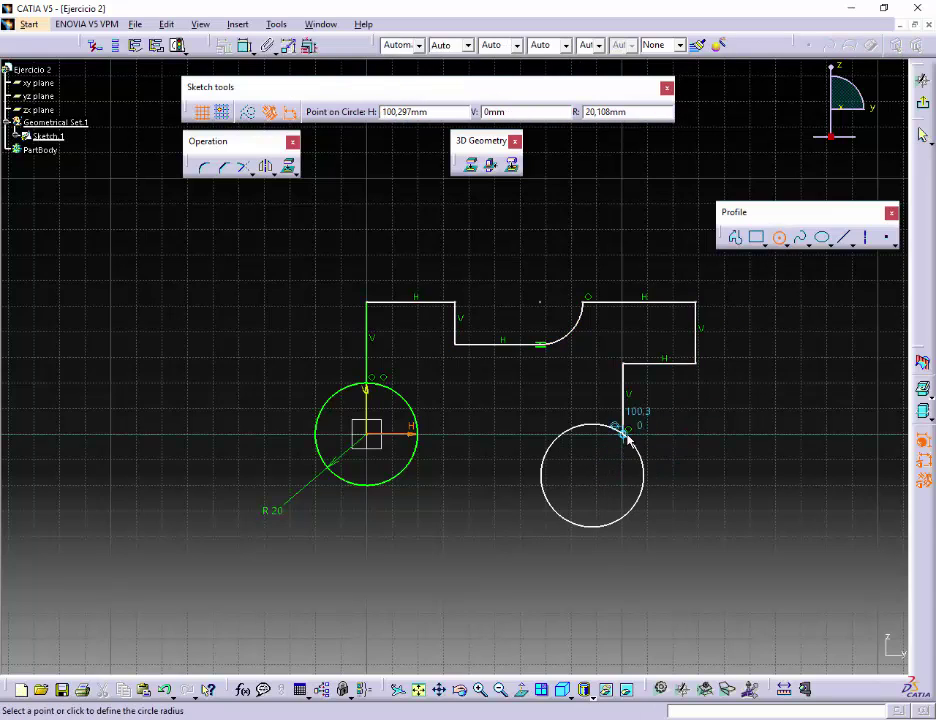
{"action": "left_click", "coordinate": [624, 431]}
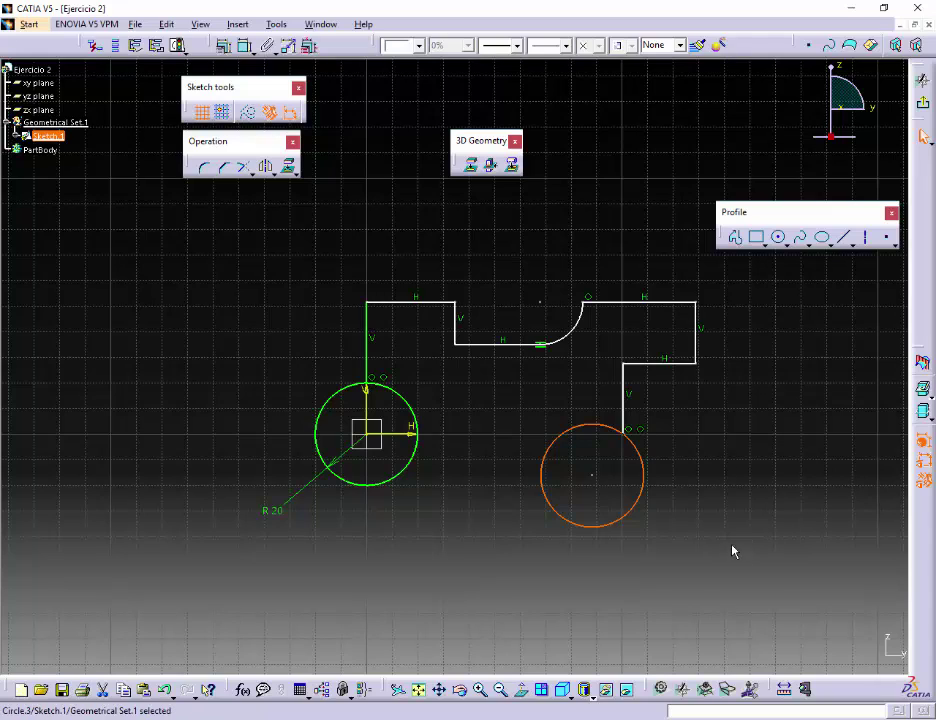
{"action": "double_click", "coordinate": [594, 478]}
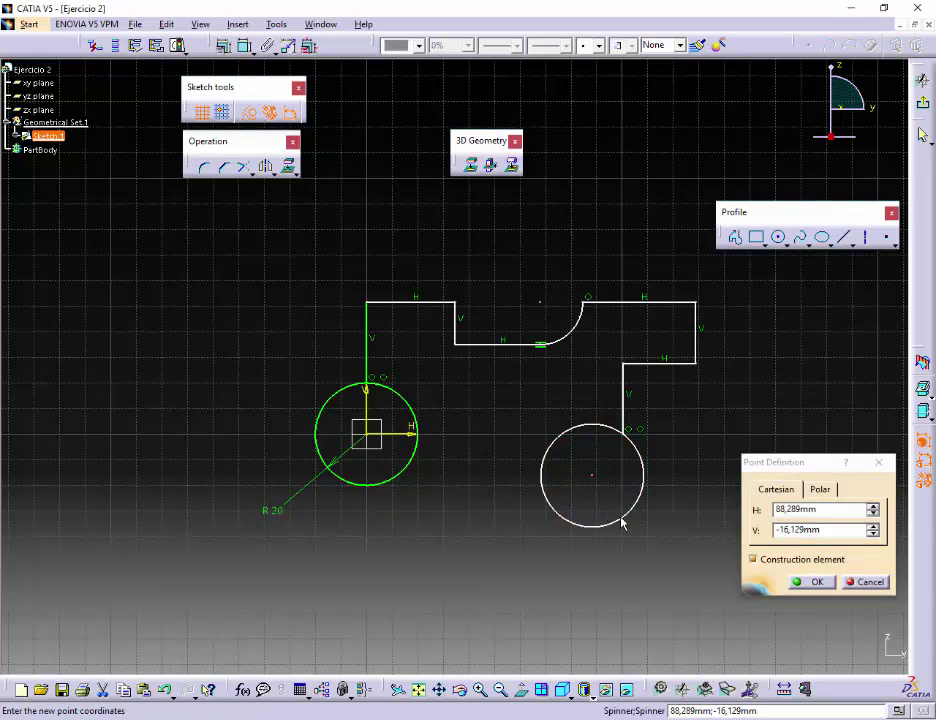
{"action": "left_click", "coordinate": [866, 582]}
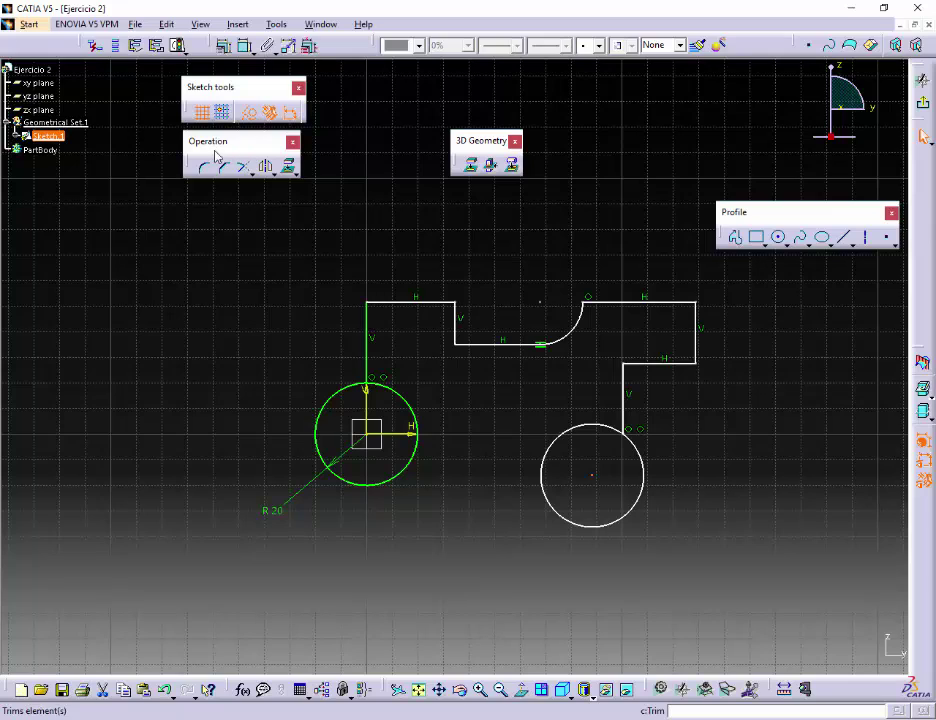
Draw a horizontal line about 50 mm long from the second circle's right side leftward through the circle
{"action": "left_click", "coordinate": [845, 238]}
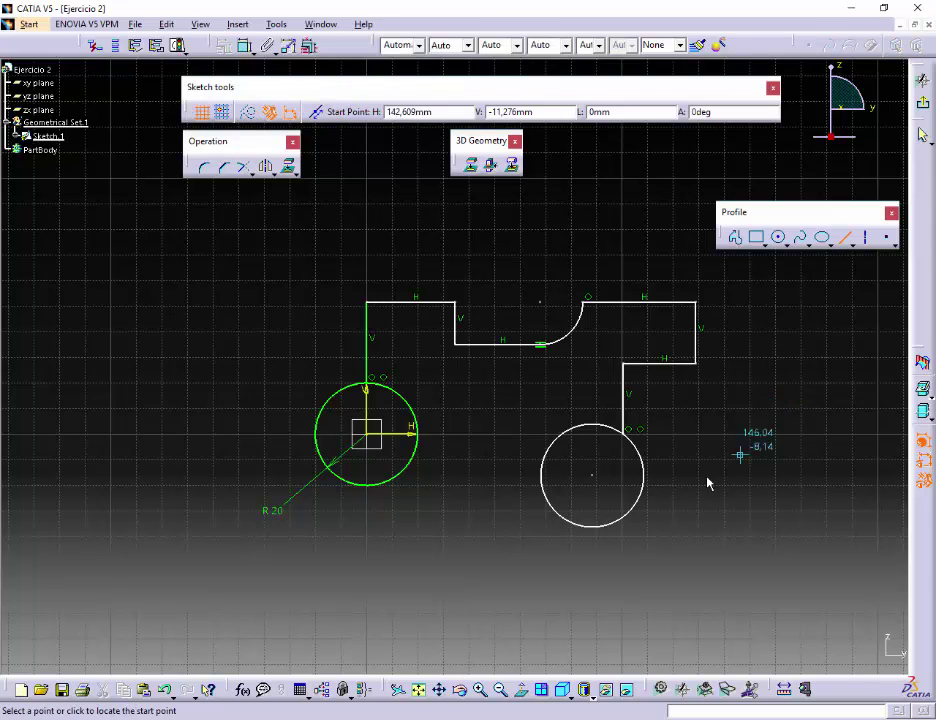
{"action": "left_click", "coordinate": [646, 489]}
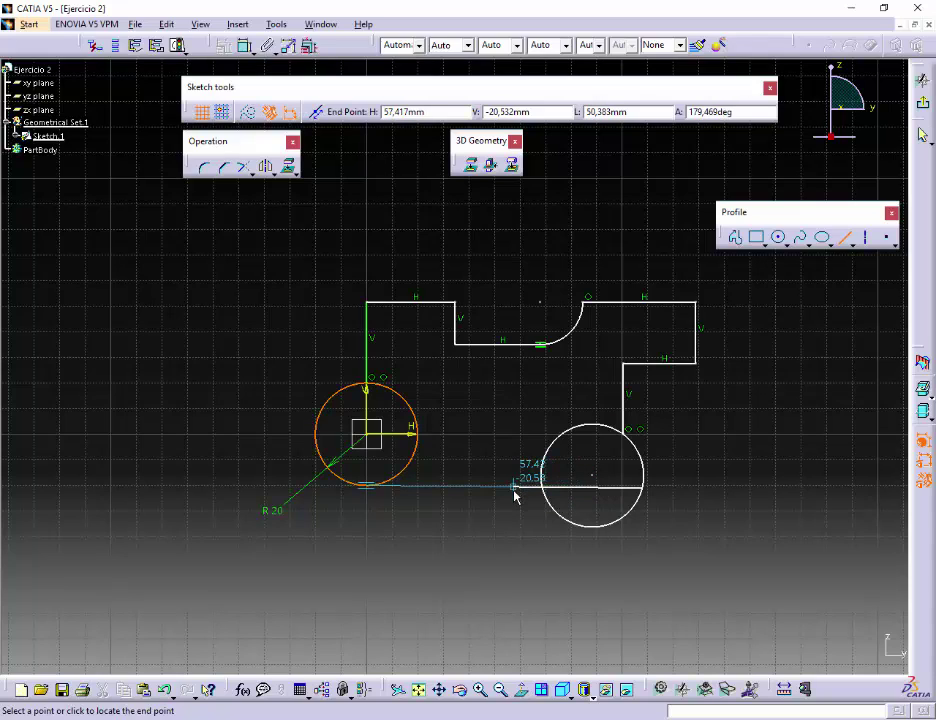
{"action": "left_click", "coordinate": [514, 497]}
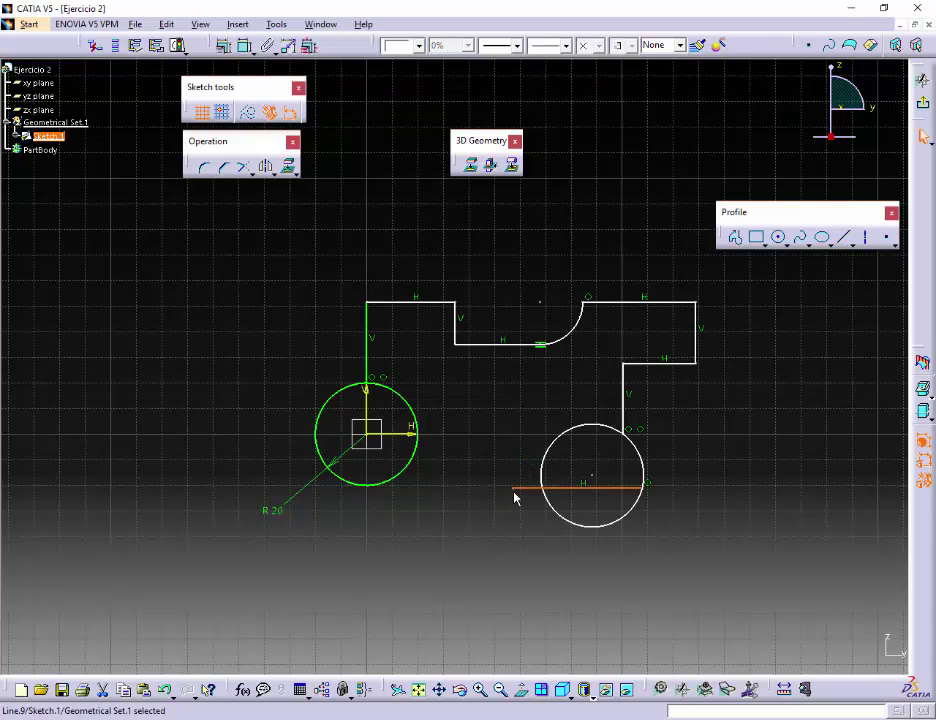
From the horizontal line's left end, draw a profile about 28 mm diagonally down-left, 42 mm up to the horizontal axis and 19 mm left to the R20 circle
{"action": "left_click", "coordinate": [735, 237]}
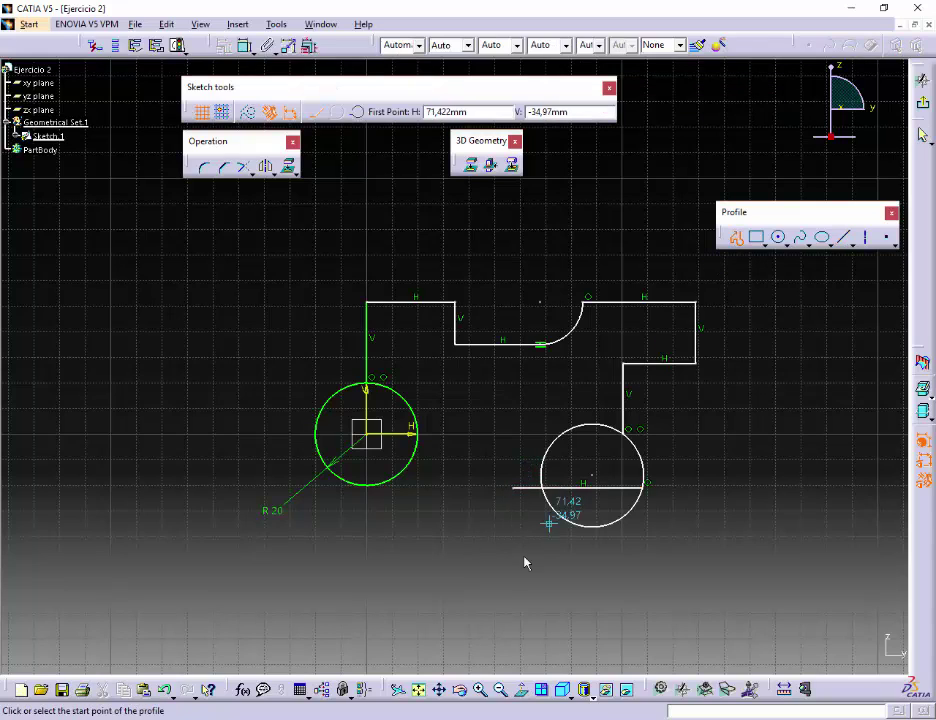
{"action": "left_click", "coordinate": [514, 489]}
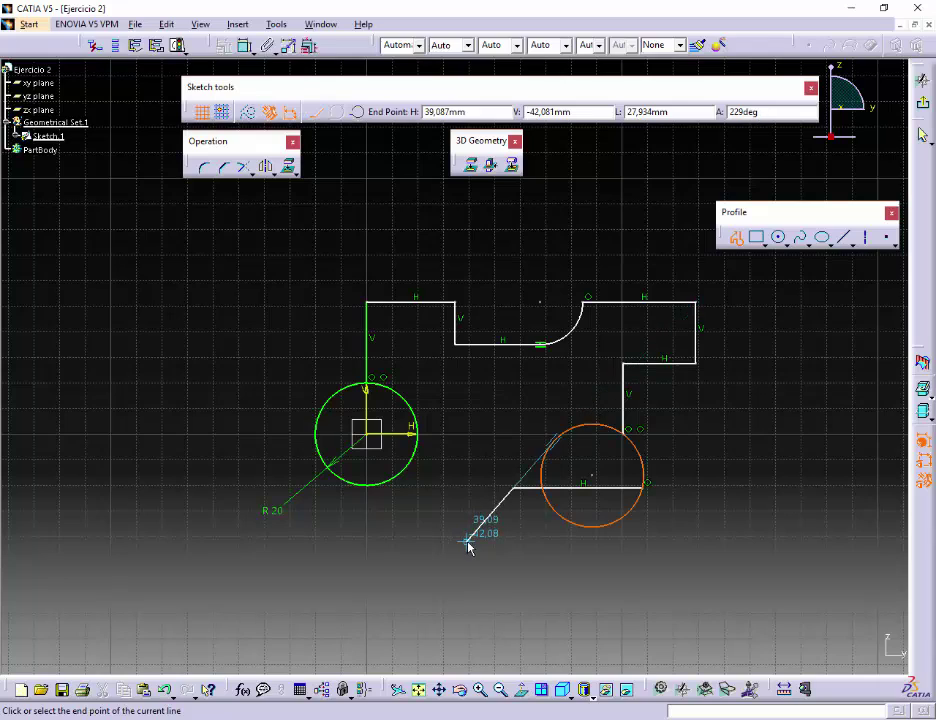
{"action": "left_click", "coordinate": [467, 542]}
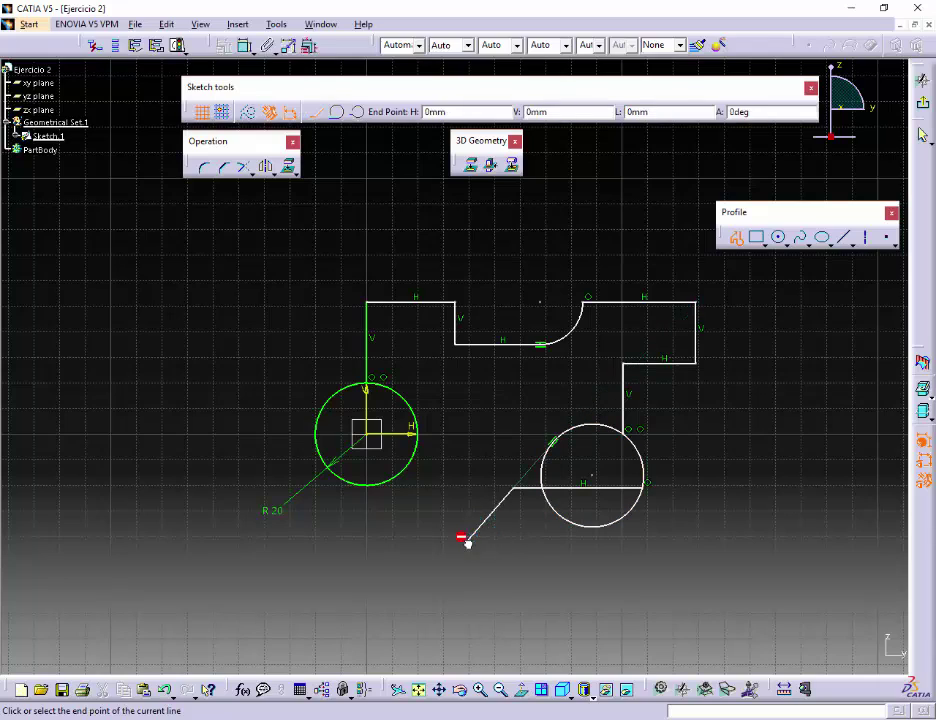
{"action": "left_click", "coordinate": [468, 436]}
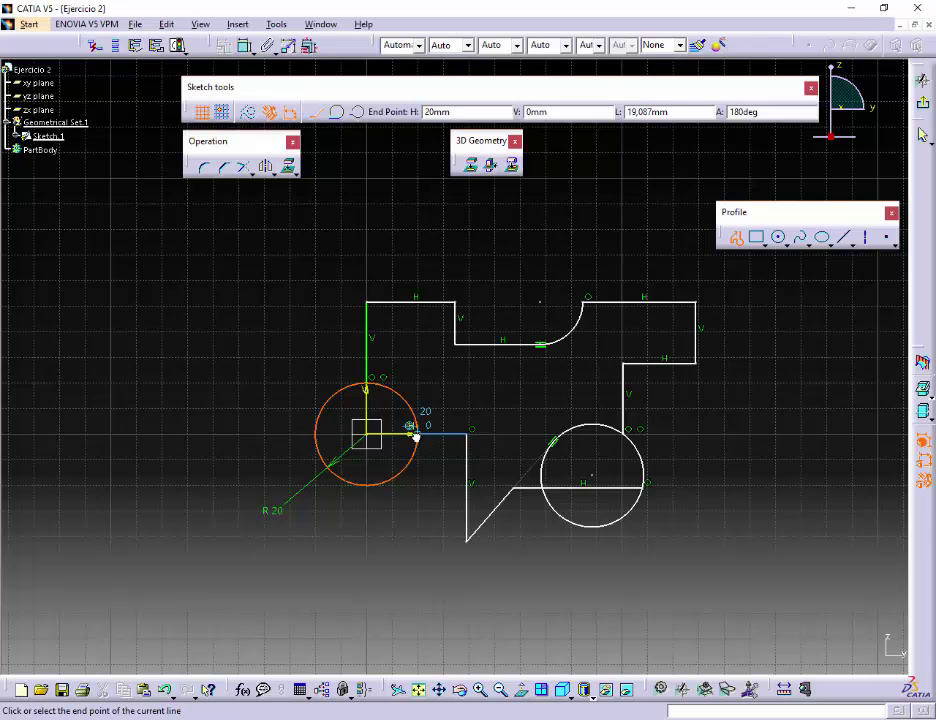
{"action": "left_click", "coordinate": [422, 438]}
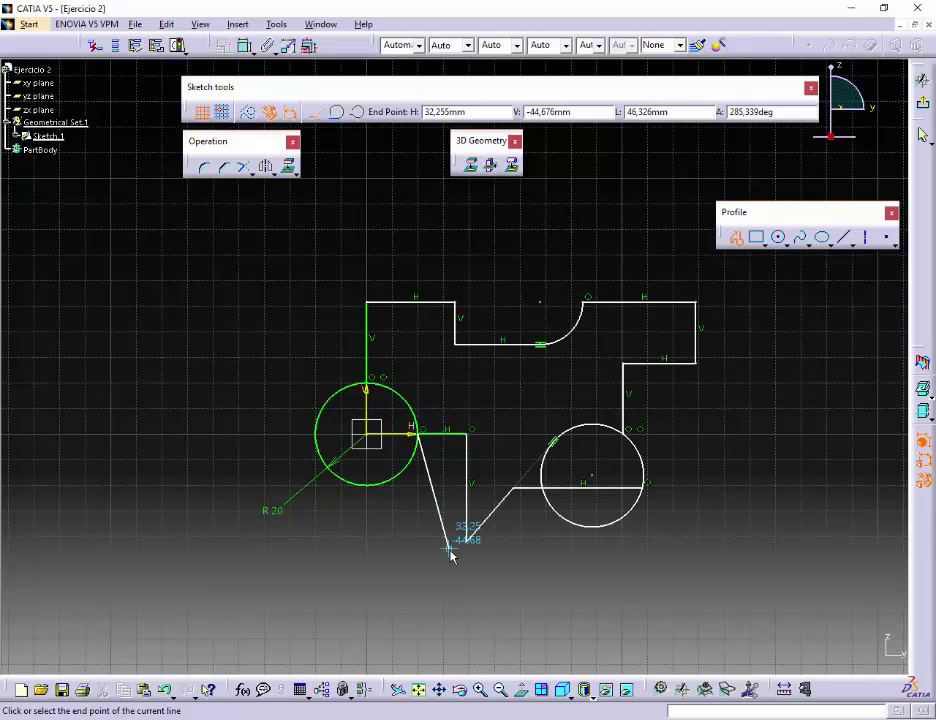
{"action": "key", "text": "Escape"}
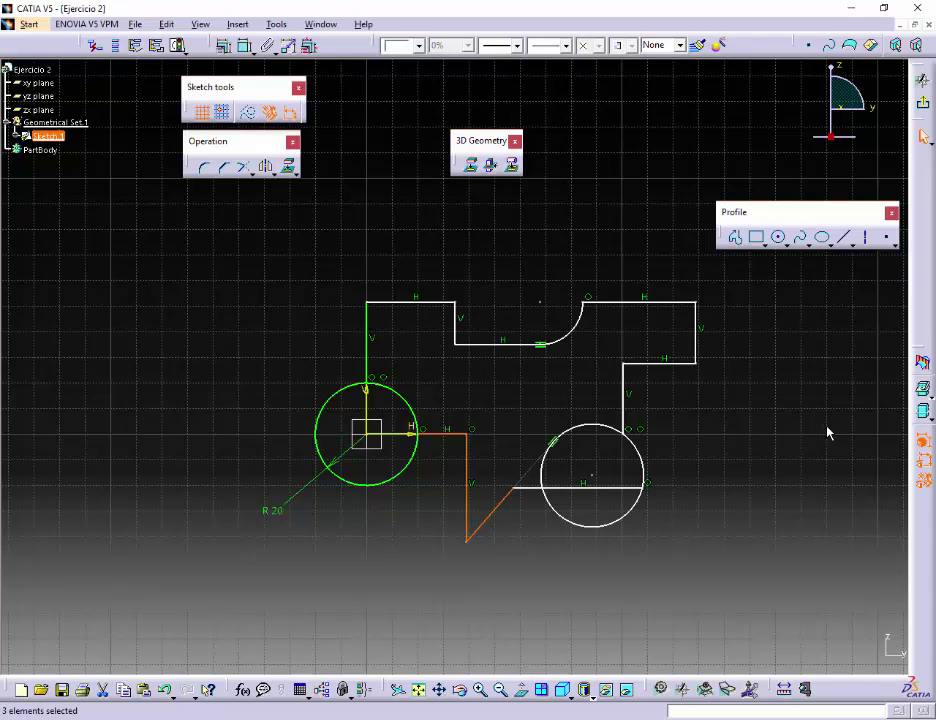
Quick Trim the upper-right quarter of the R20 circle between the two profile ends
{"action": "left_click", "coordinate": [243, 172]}
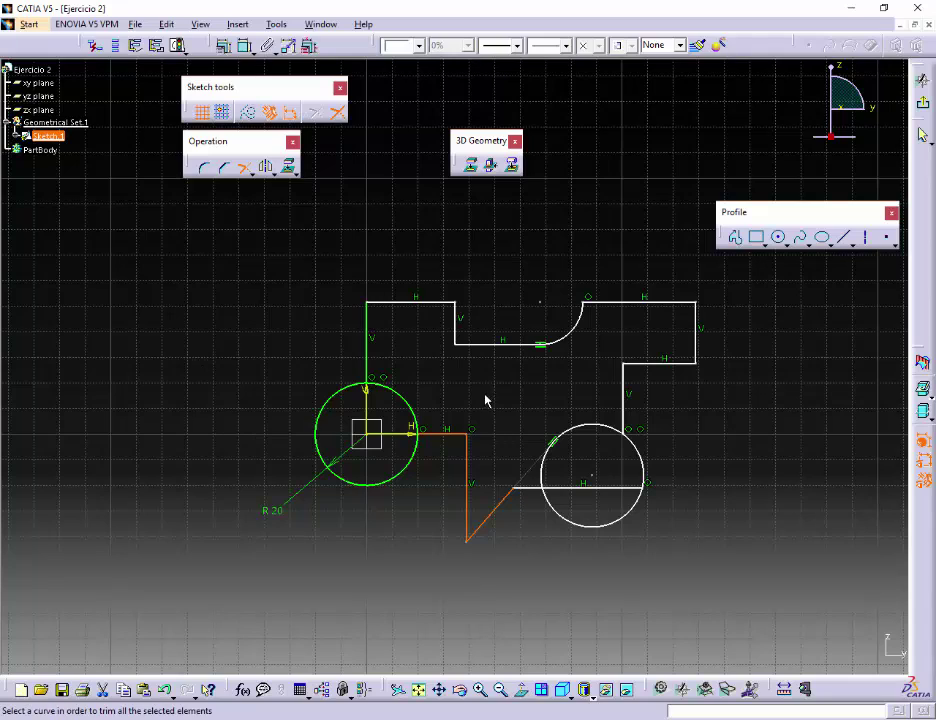
{"action": "left_click", "coordinate": [413, 406]}
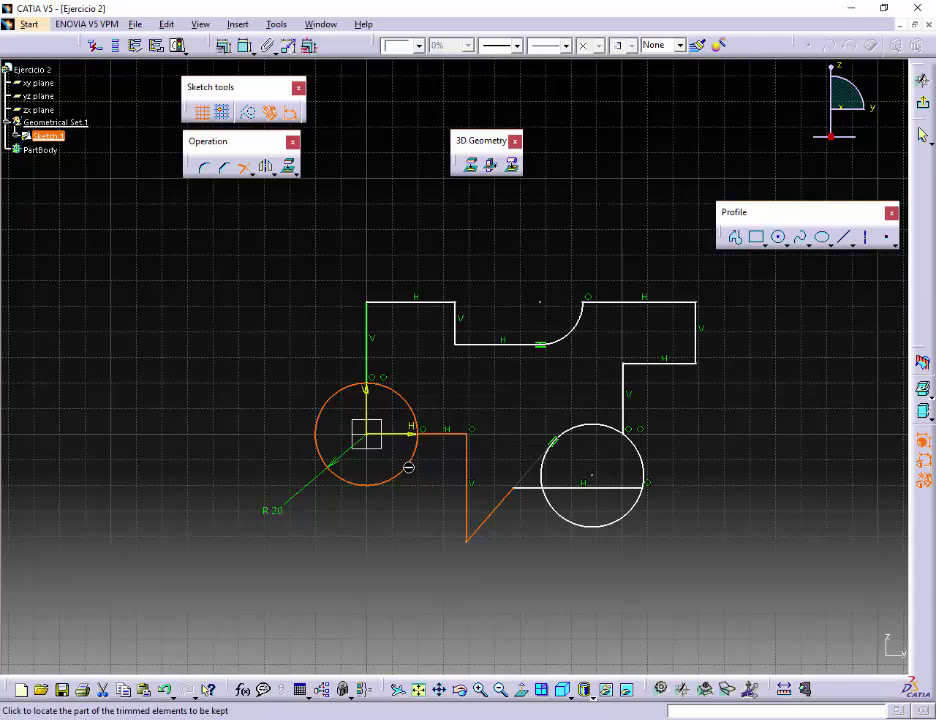
{"action": "left_click", "coordinate": [251, 177]}
{"action": "left_click", "coordinate": [305, 186]}
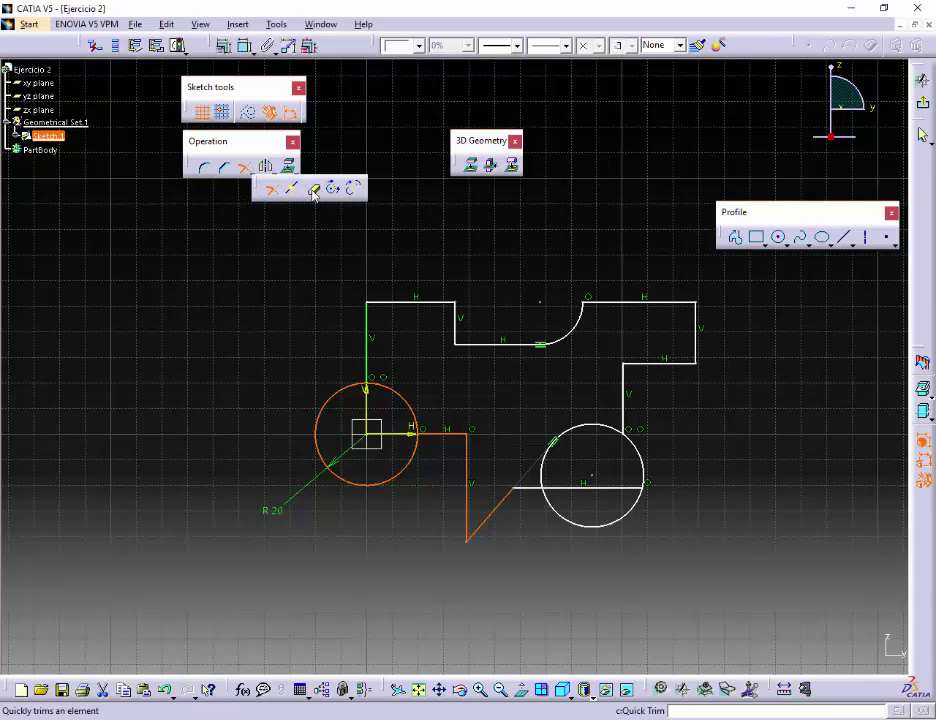
{"action": "left_click", "coordinate": [405, 399]}
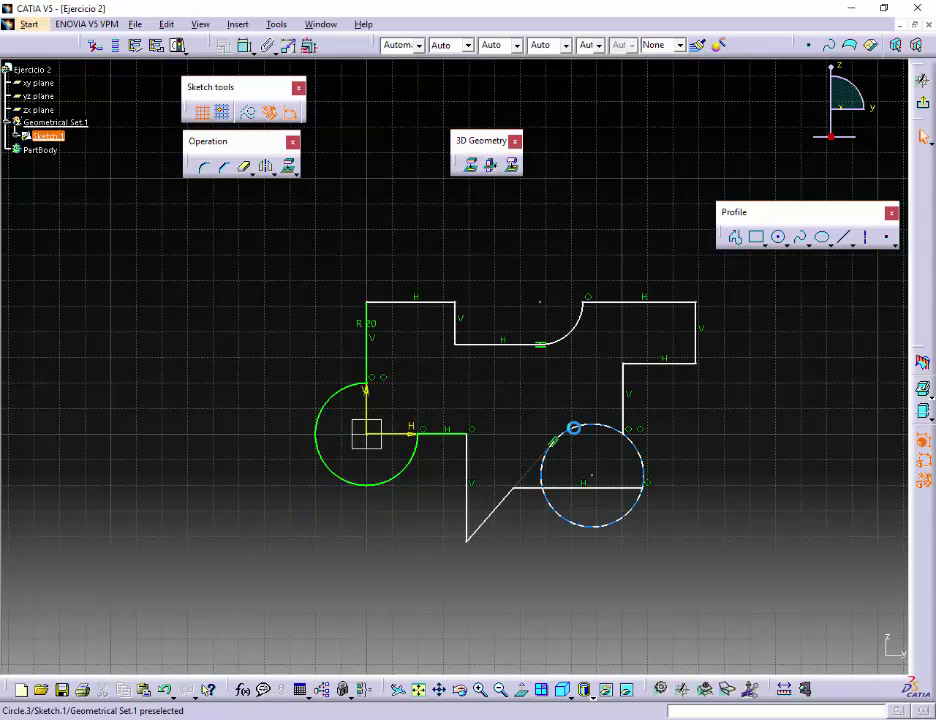
Quick Trim the upper-left and lower parts of the second circle, keeping only the right arc between the vertical line and the horizontal line
{"action": "left_click", "coordinate": [621, 434]}
{"action": "left_click", "coordinate": [244, 167]}
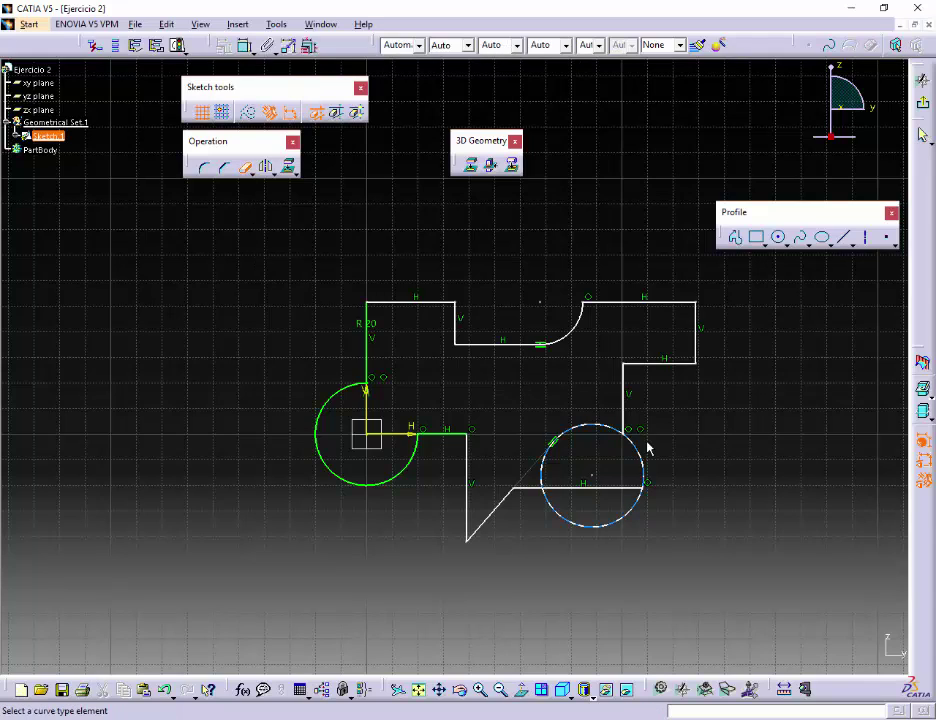
{"action": "left_click", "coordinate": [597, 430]}
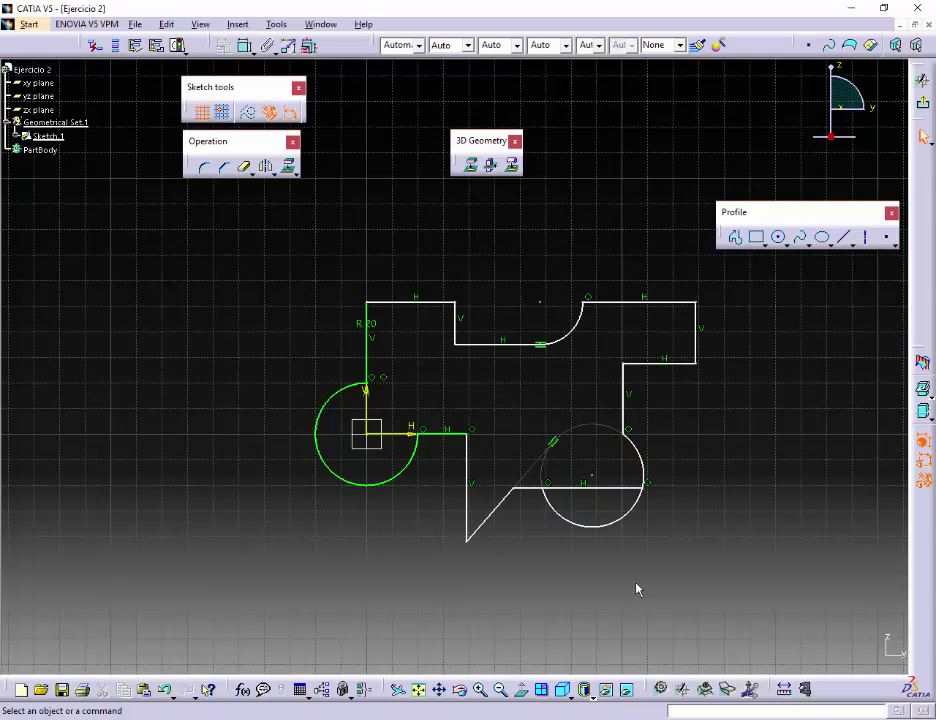
{"action": "left_click", "coordinate": [601, 534]}
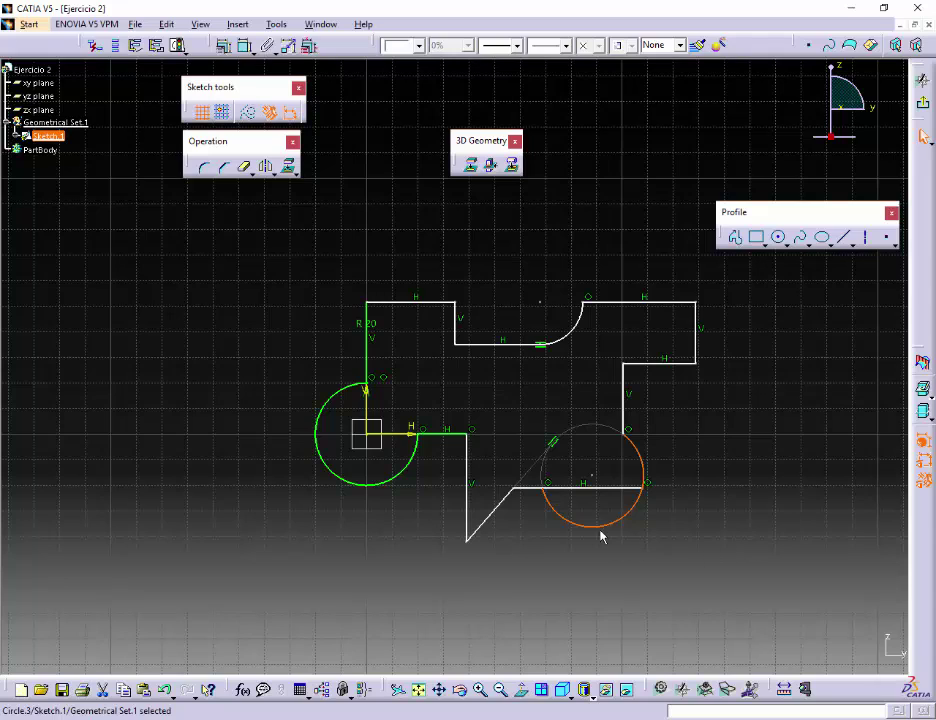
{"action": "left_click", "coordinate": [244, 167]}
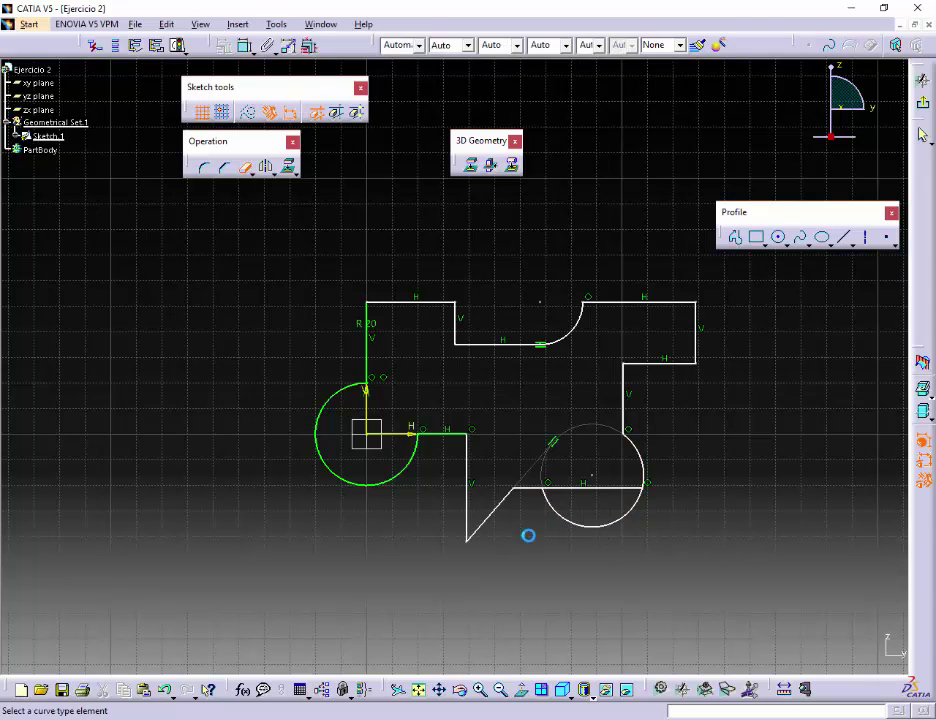
{"action": "left_click", "coordinate": [617, 527]}
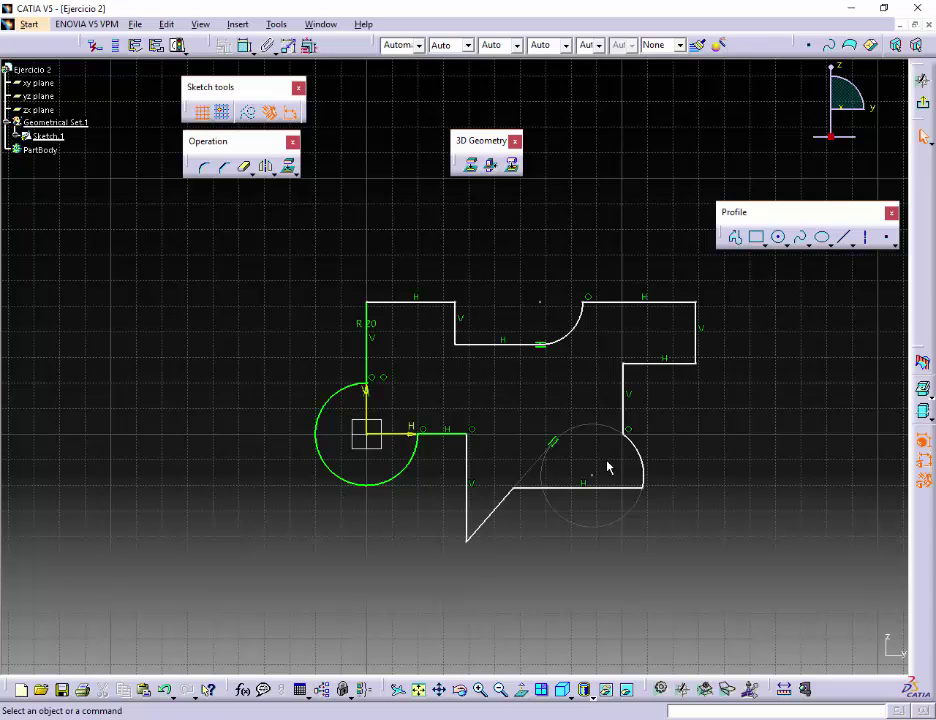
Delete the tangency constraint between the diagonal line and the second circle
{"action": "left_click", "coordinate": [556, 443]}
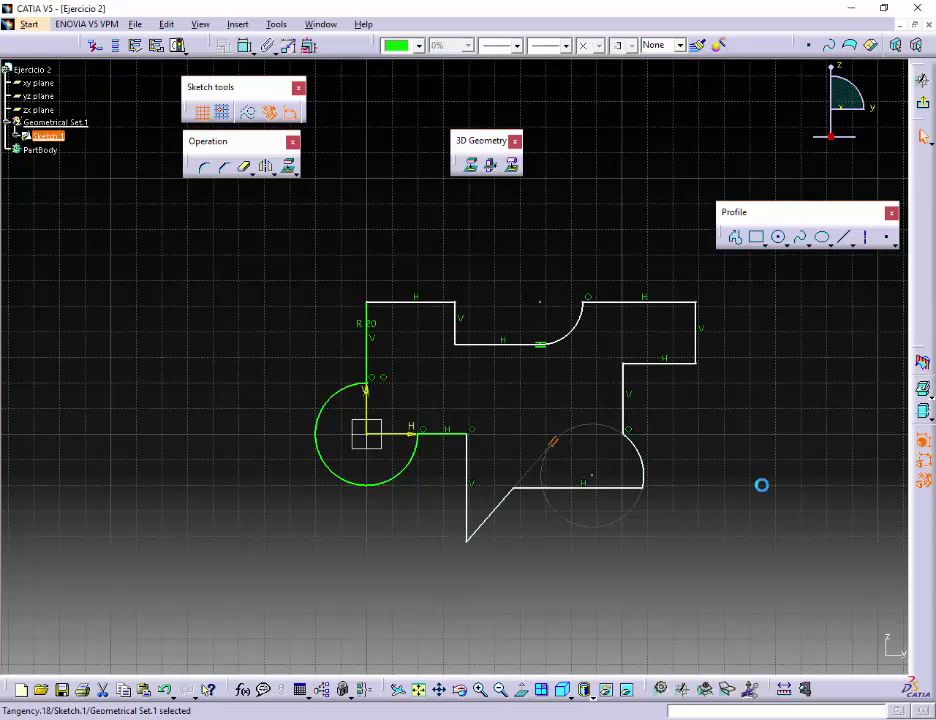
{"action": "key", "text": "Delete"}
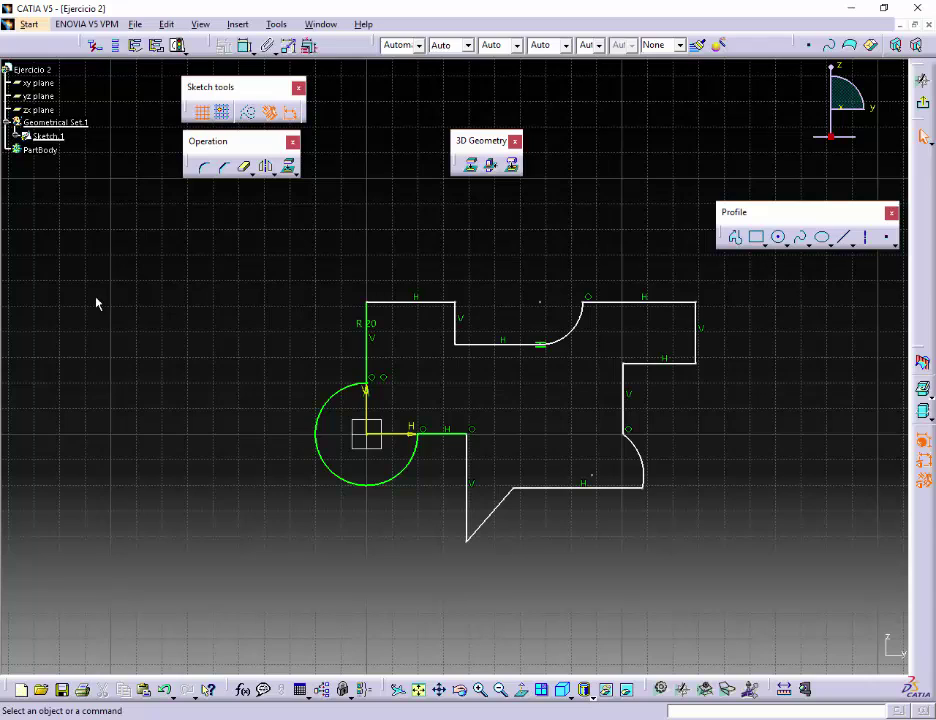
Dimension the upper-left horizontal line of the outline and set its length to 28 mm
{"action": "left_click", "coordinate": [309, 45]}
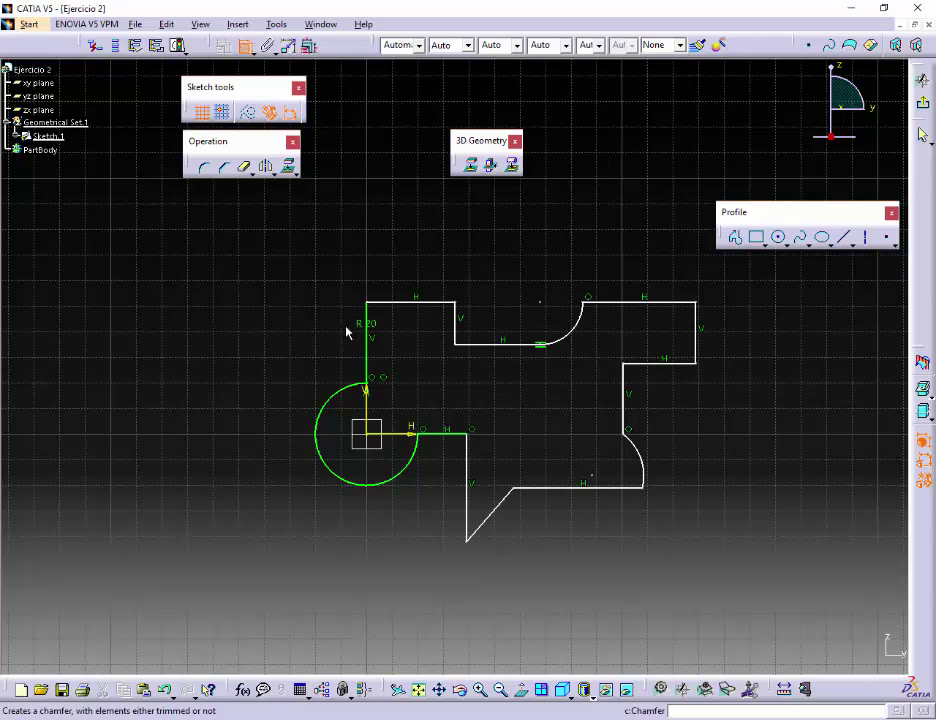
{"action": "left_click", "coordinate": [415, 302]}
{"action": "left_click", "coordinate": [413, 245]}
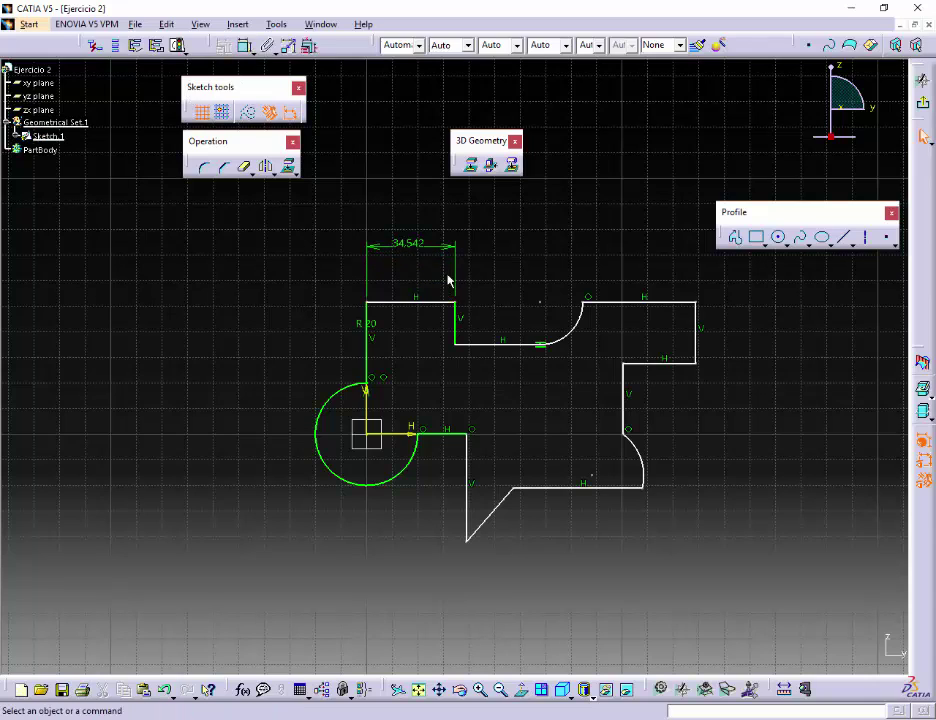
{"action": "double_click", "coordinate": [413, 243]}
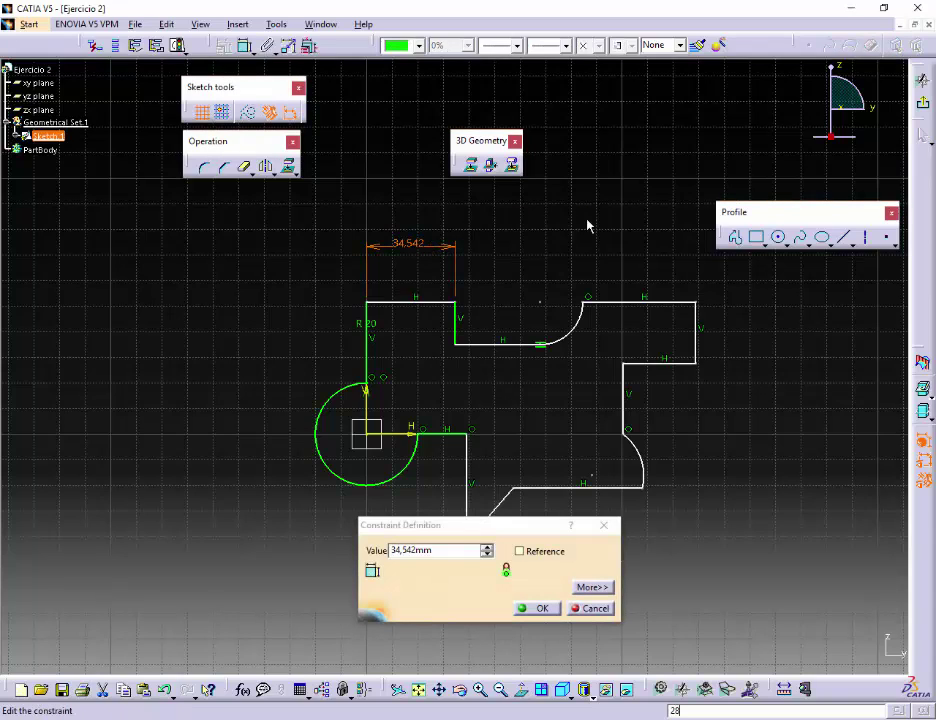
{"action": "double_click", "coordinate": [447, 549]}
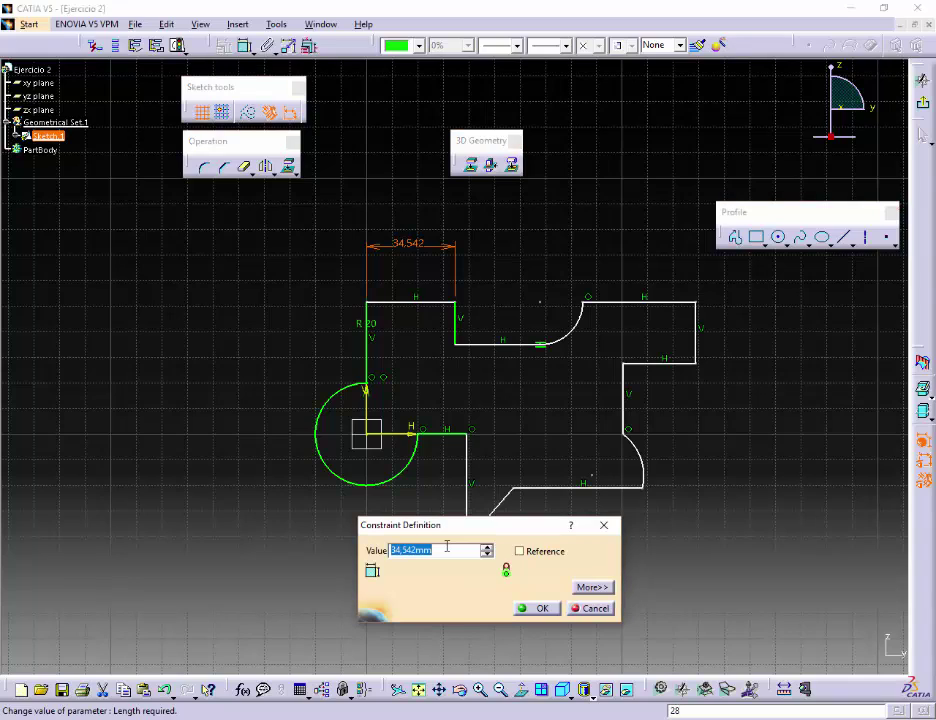
{"action": "type", "text": "28"}
{"action": "key", "text": "Return"}
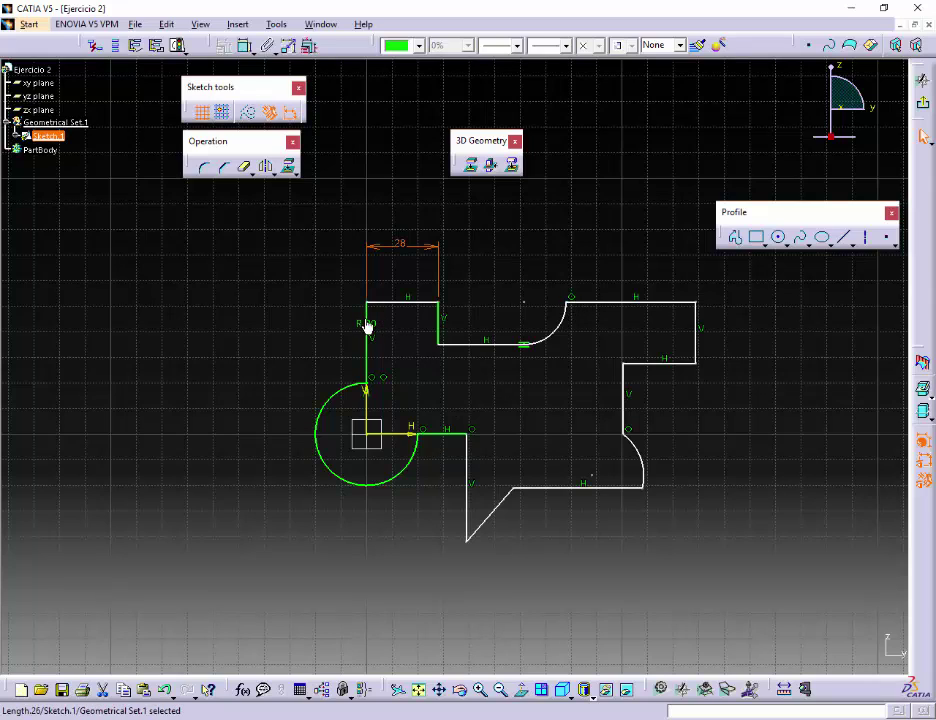
Dimension the distance from the left vertical line to the upper end of the notch arc and set it to 66 mm
{"action": "left_click", "coordinate": [245, 45]}
{"action": "left_click", "coordinate": [370, 318]}
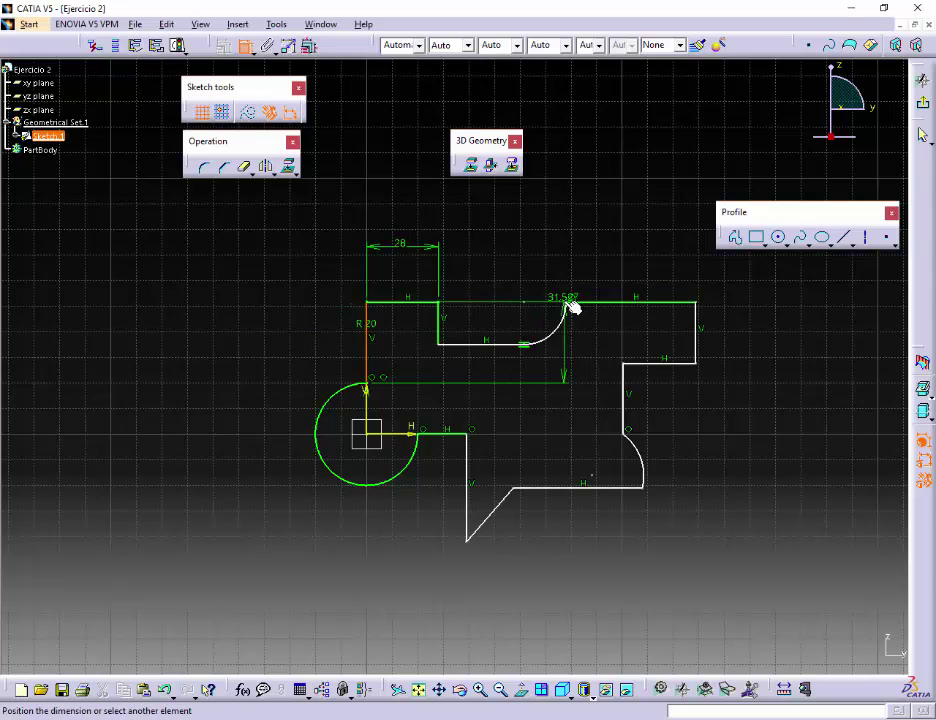
{"action": "left_click", "coordinate": [573, 305]}
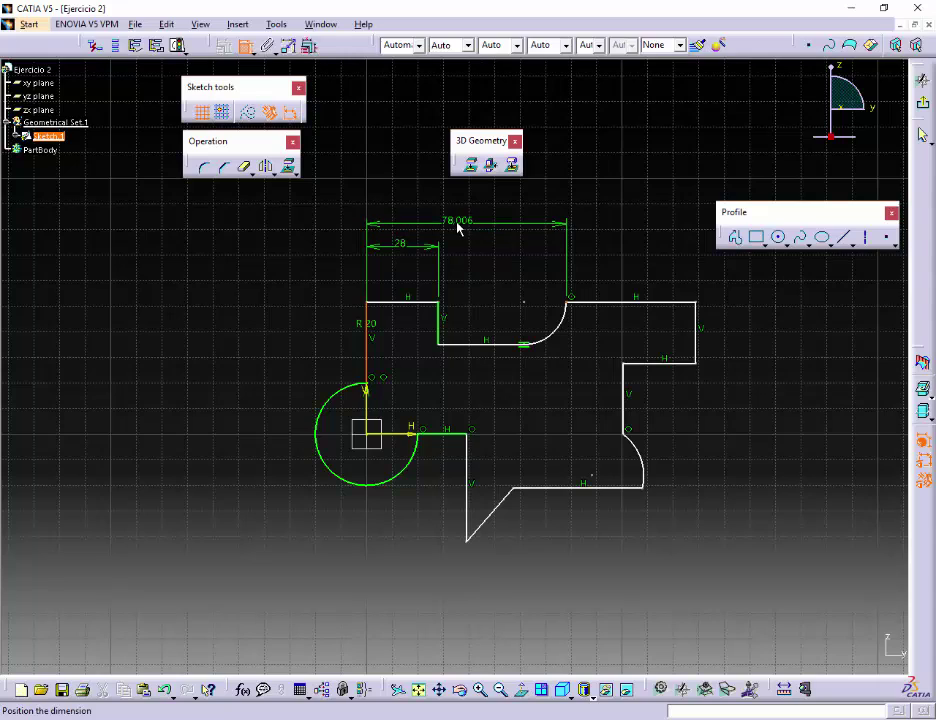
{"action": "left_click", "coordinate": [462, 221]}
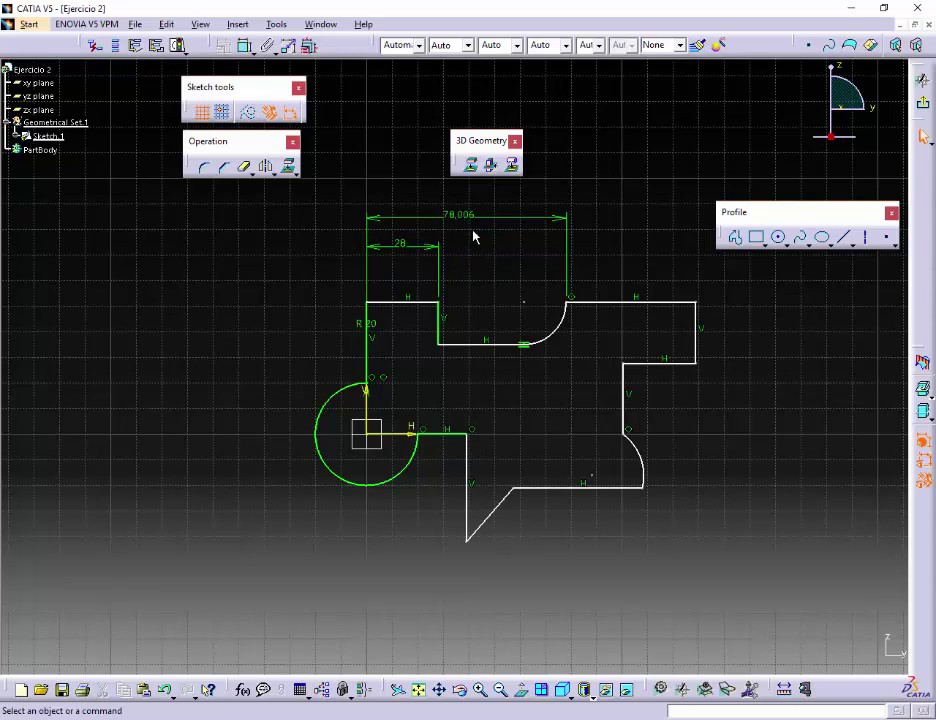
{"action": "double_click", "coordinate": [466, 215]}
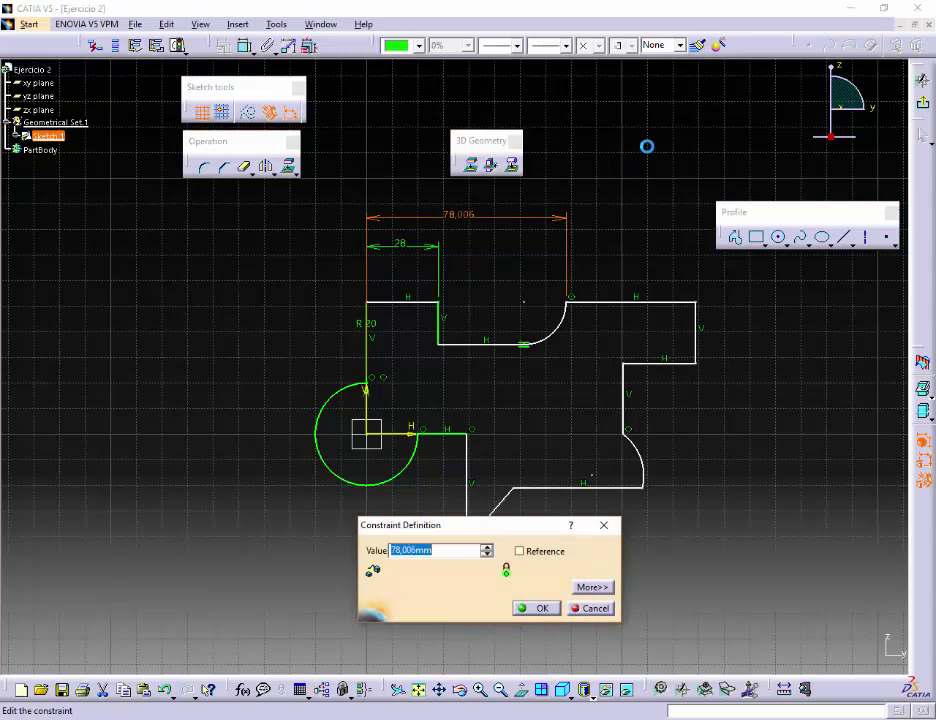
{"action": "type", "text": "66"}
{"action": "key", "text": "Return"}
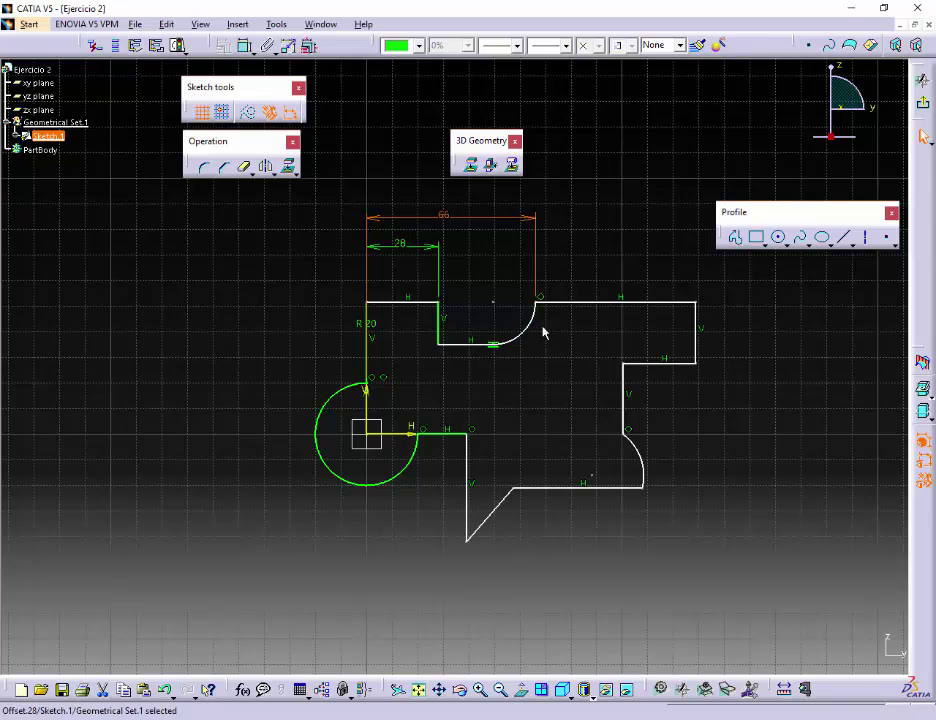
Add a radius dimension to the upper notch arc and set it to 18 mm
{"action": "left_click", "coordinate": [241, 50]}
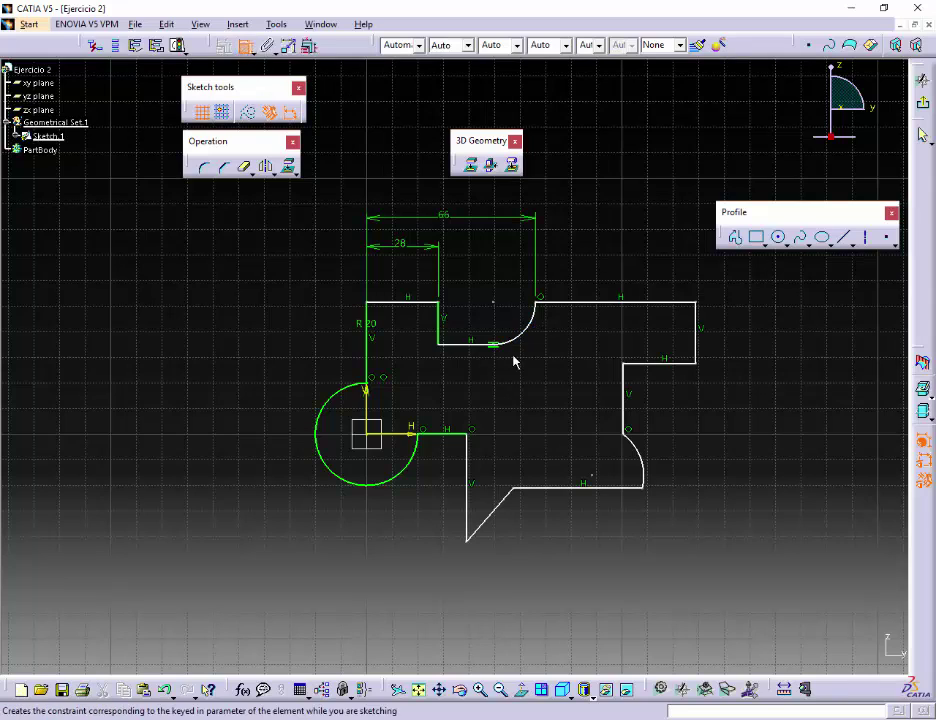
{"action": "left_click", "coordinate": [532, 328]}
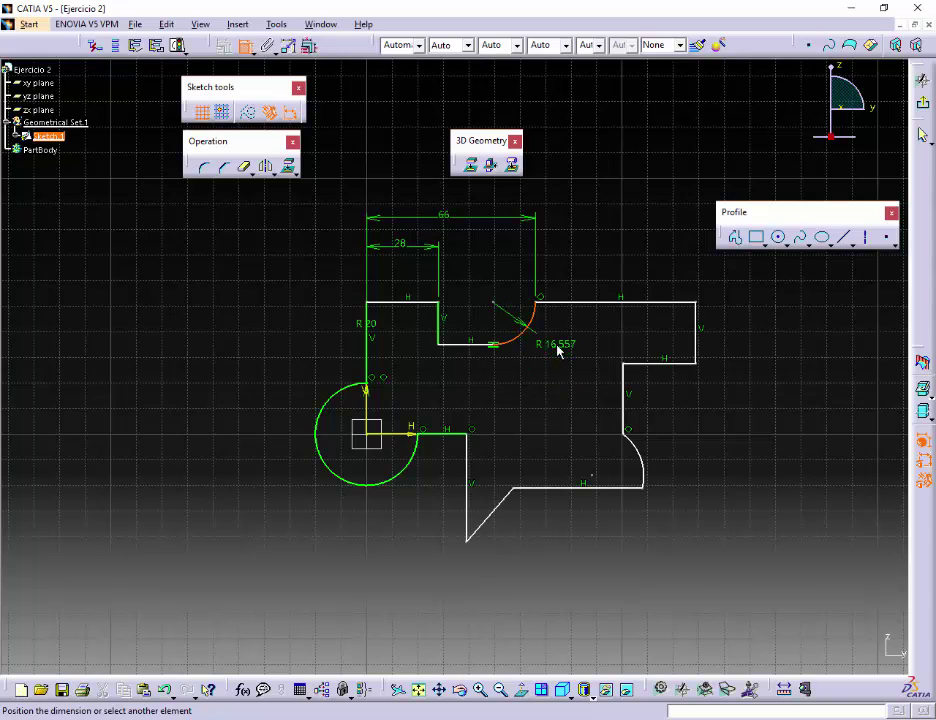
{"action": "left_click", "coordinate": [559, 349]}
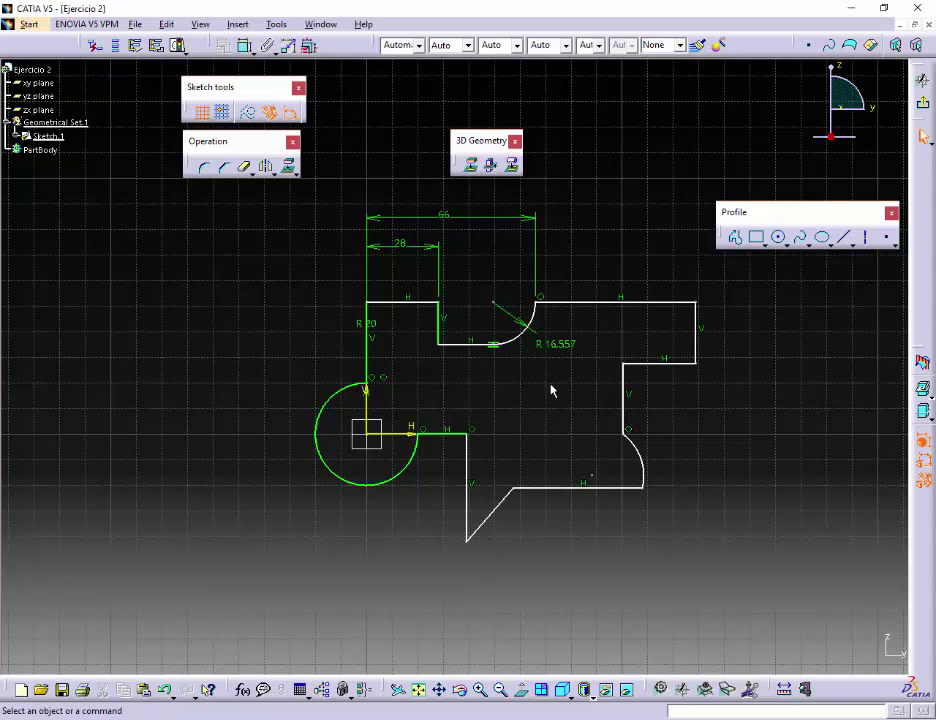
{"action": "double_click", "coordinate": [554, 344]}
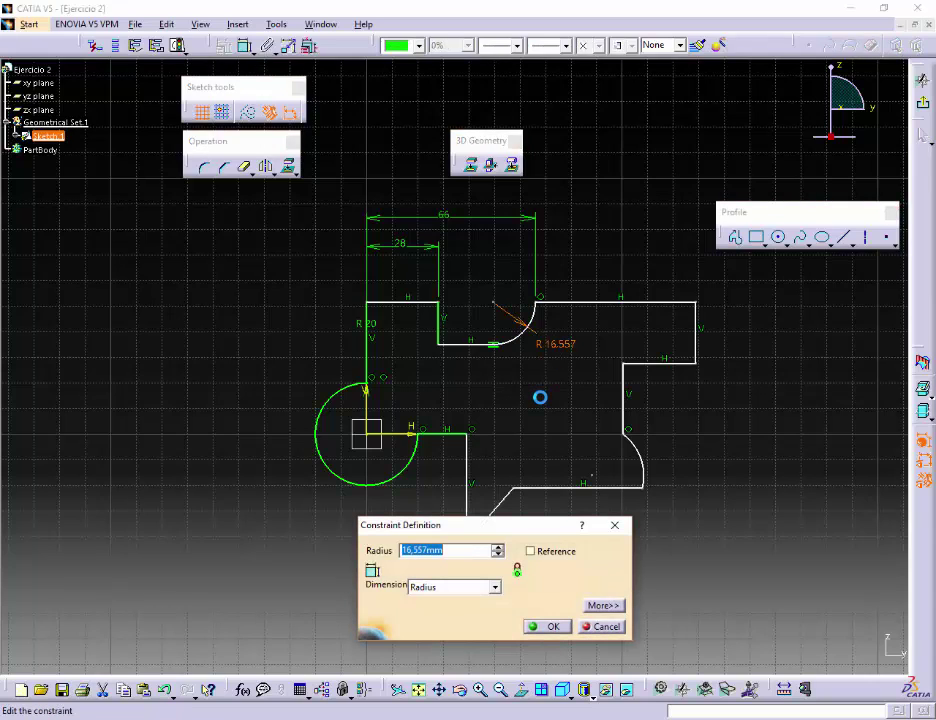
{"action": "type", "text": "18"}
{"action": "key", "text": "Return"}
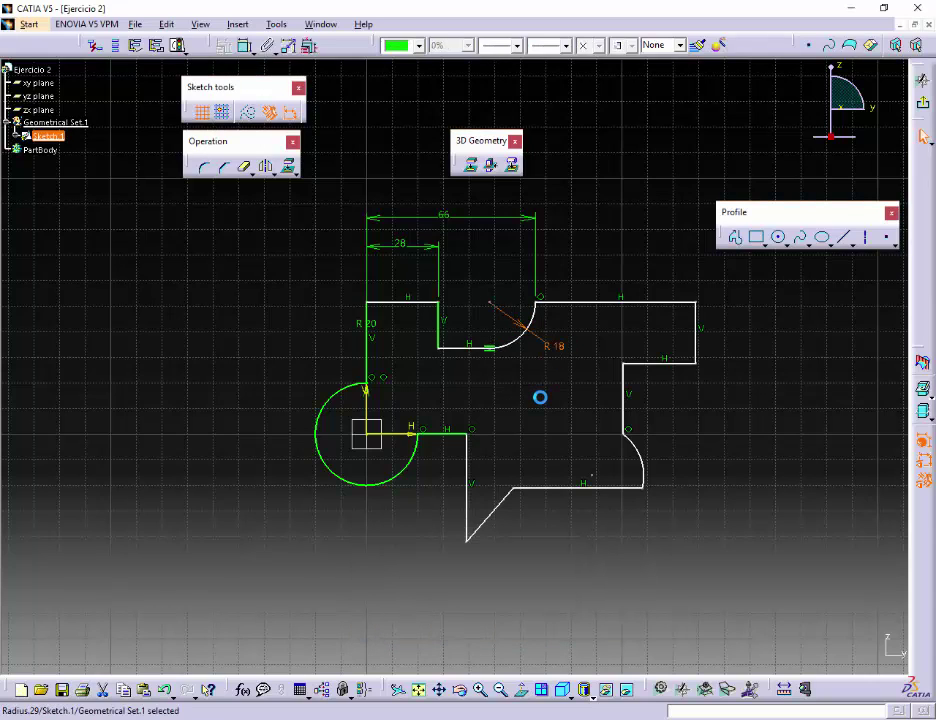
Dimension the far-right vertical line of the outline and set its length to 20 mm
{"action": "left_click", "coordinate": [245, 48]}
{"action": "left_click", "coordinate": [703, 350]}
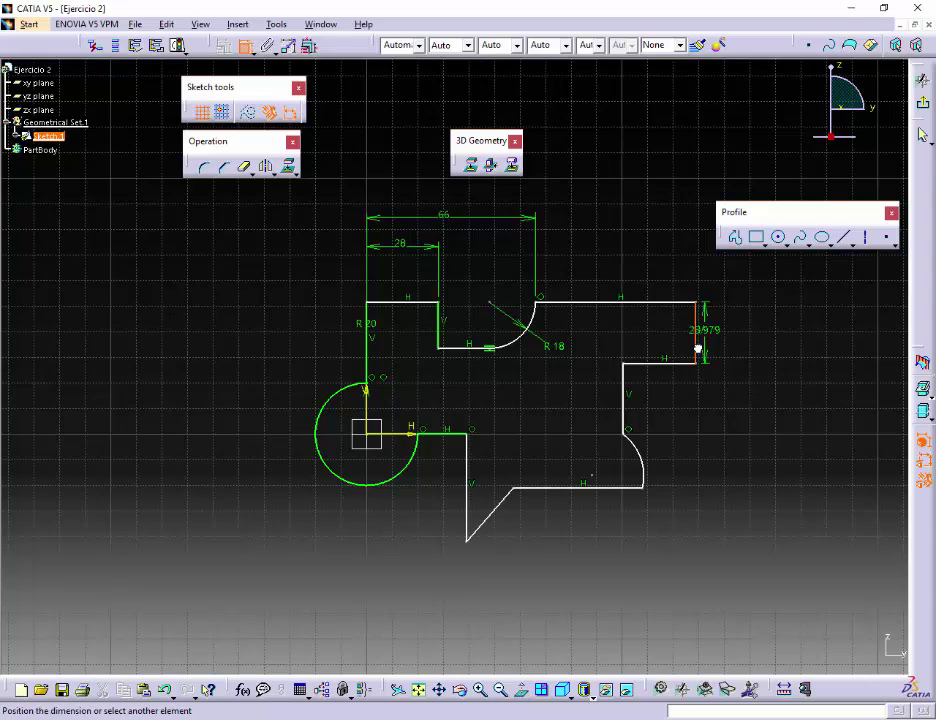
{"action": "left_click", "coordinate": [751, 340]}
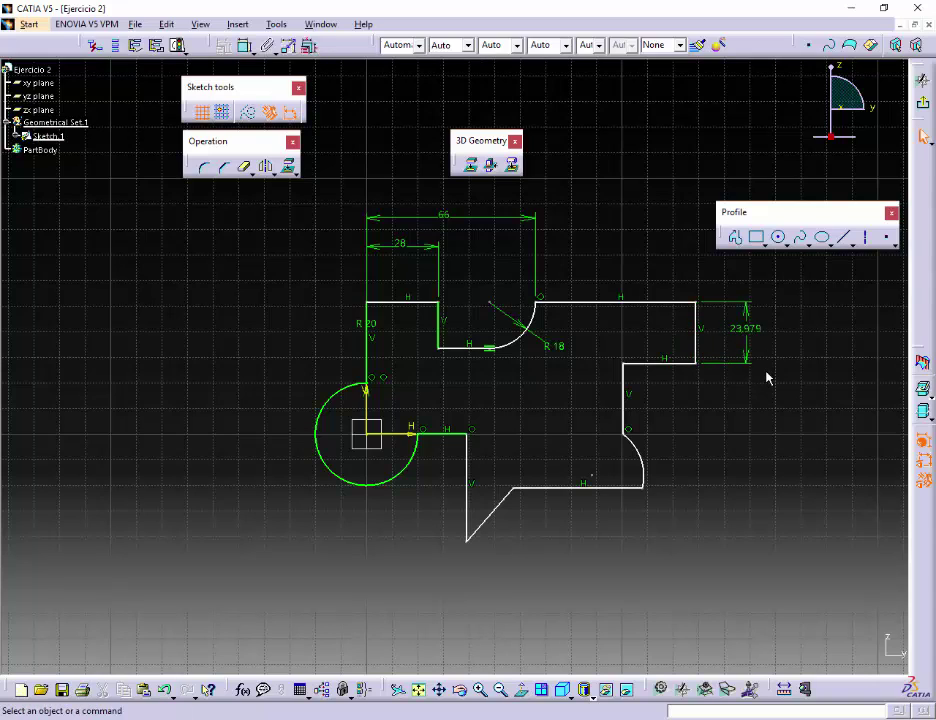
{"action": "double_click", "coordinate": [760, 332]}
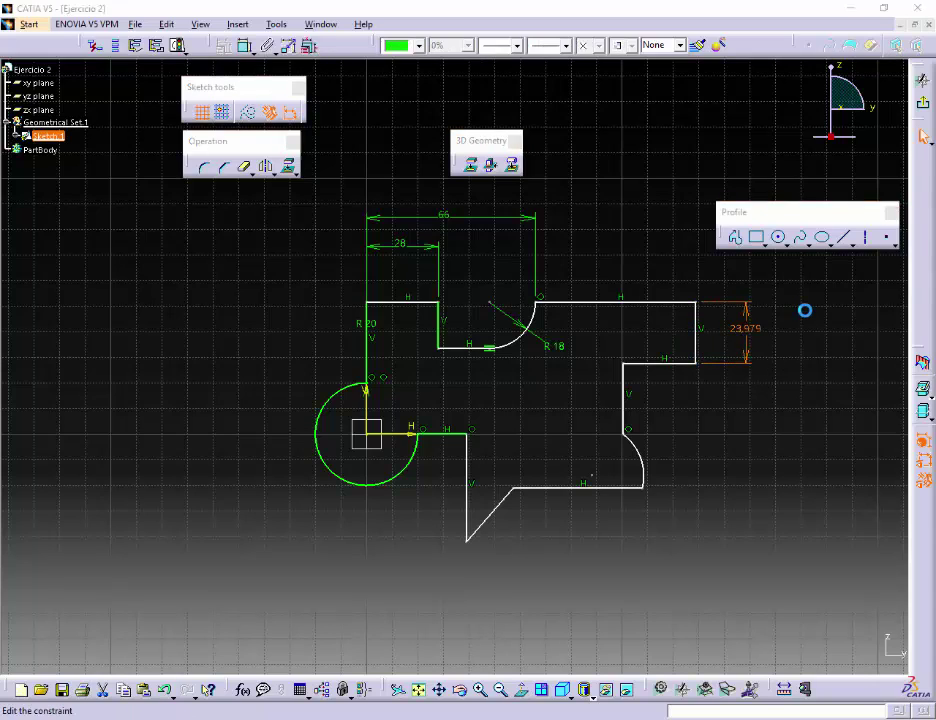
{"action": "type", "text": "20"}
{"action": "key", "text": "Return"}
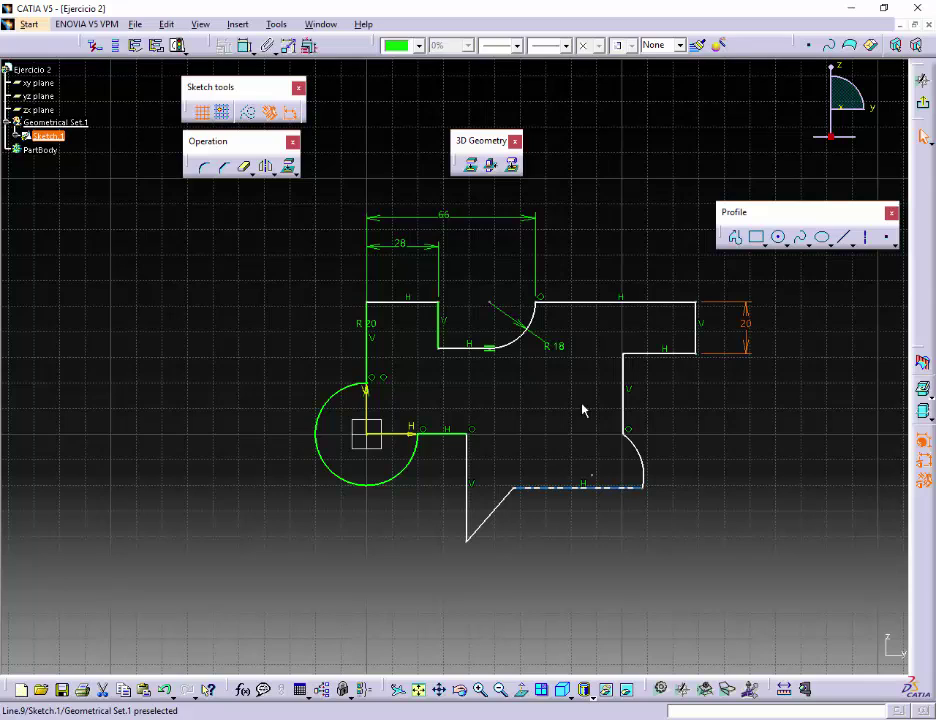
Dimension the vertical distance between the lower horizontal line and the upper-right horizontal line and set it to 60 mm
{"action": "left_click", "coordinate": [244, 45]}
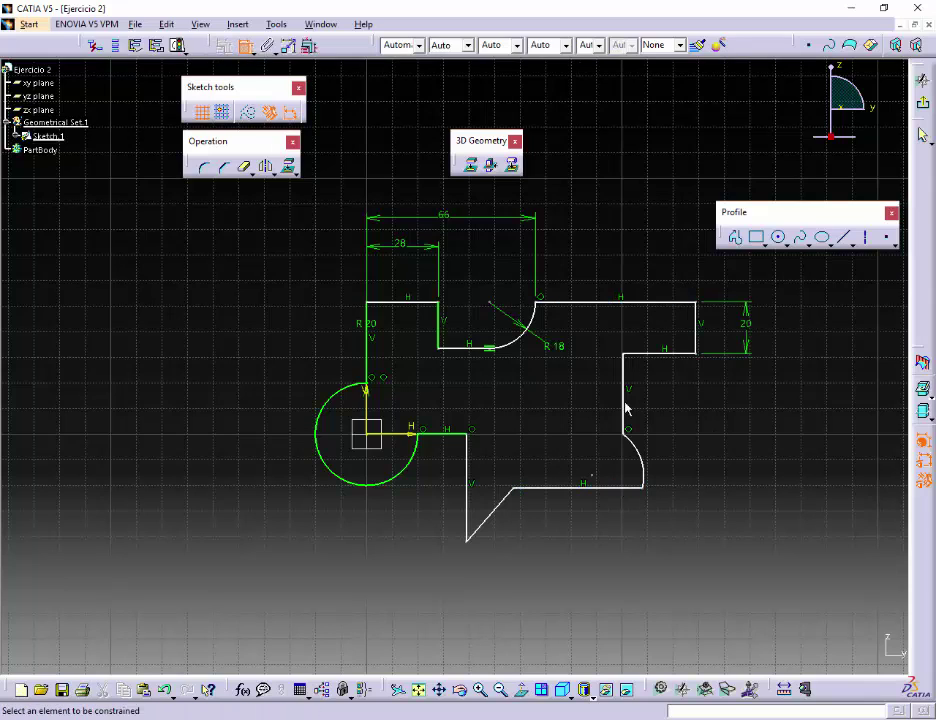
{"action": "left_click", "coordinate": [608, 489]}
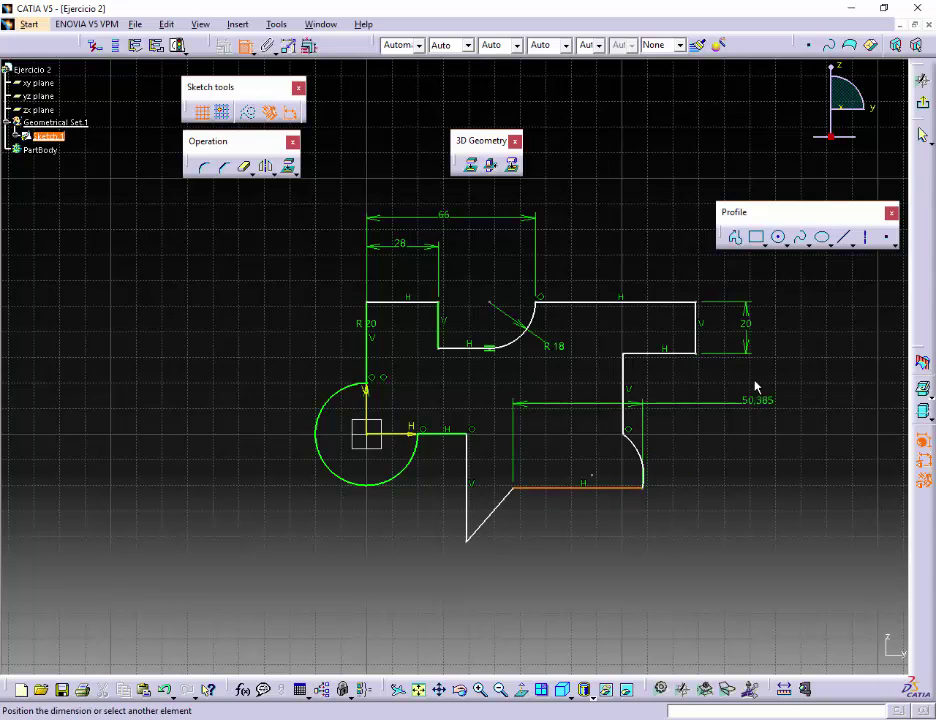
{"action": "left_click", "coordinate": [675, 302]}
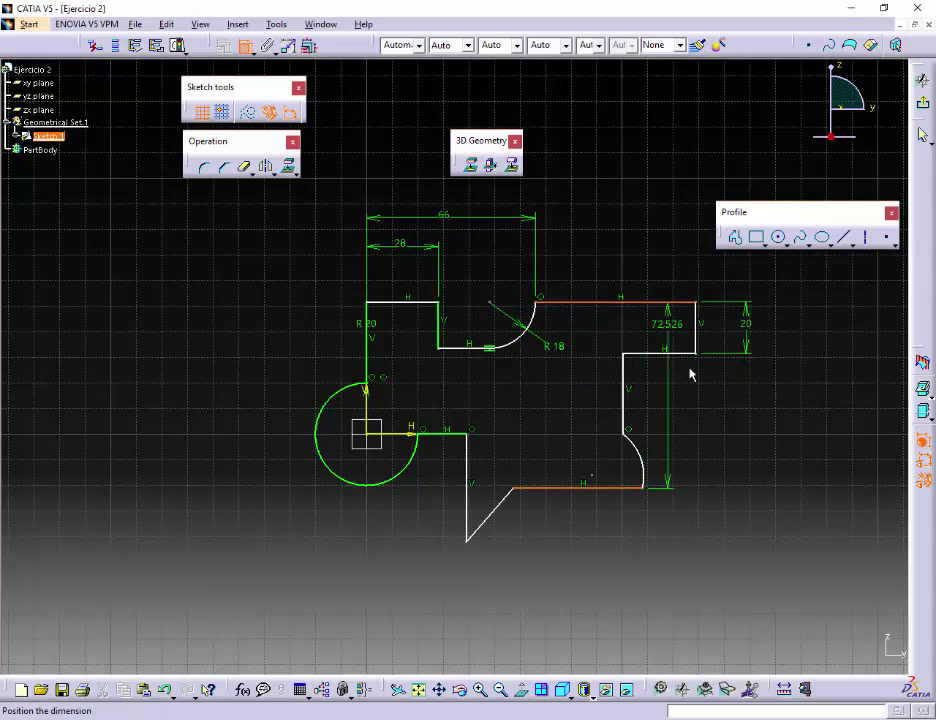
{"action": "left_click", "coordinate": [791, 396]}
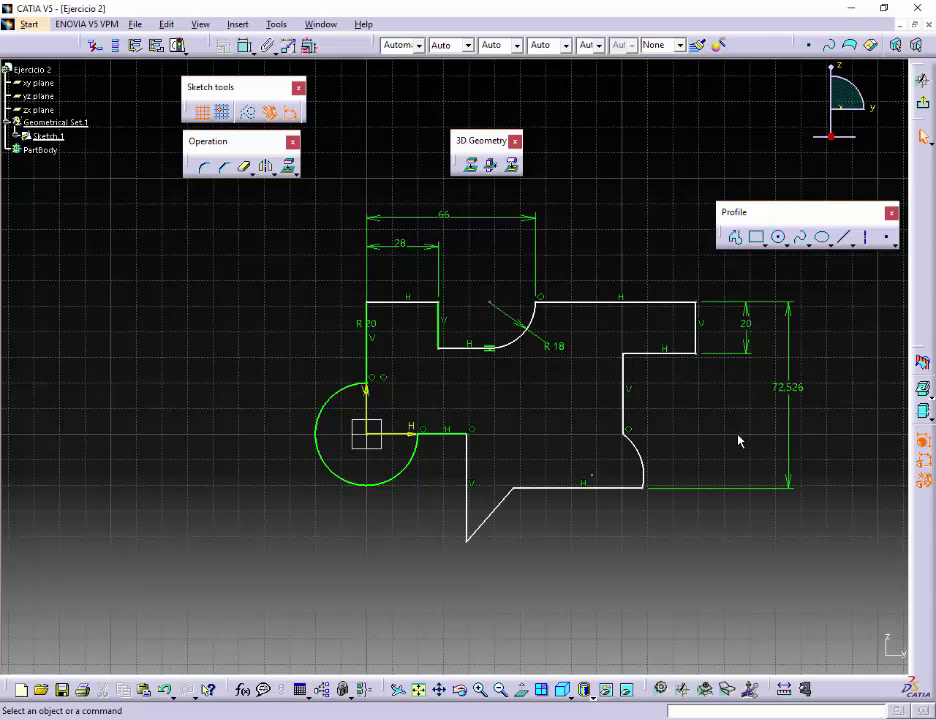
{"action": "left_click", "coordinate": [787, 393]}
{"action": "double_click", "coordinate": [785, 389]}
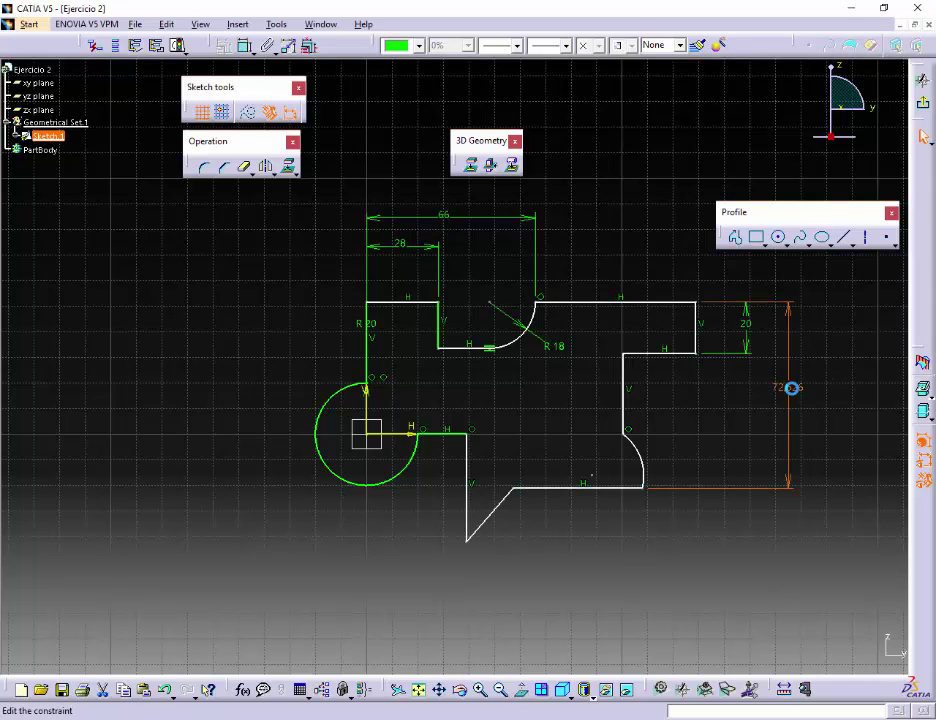
{"action": "type", "text": "60"}
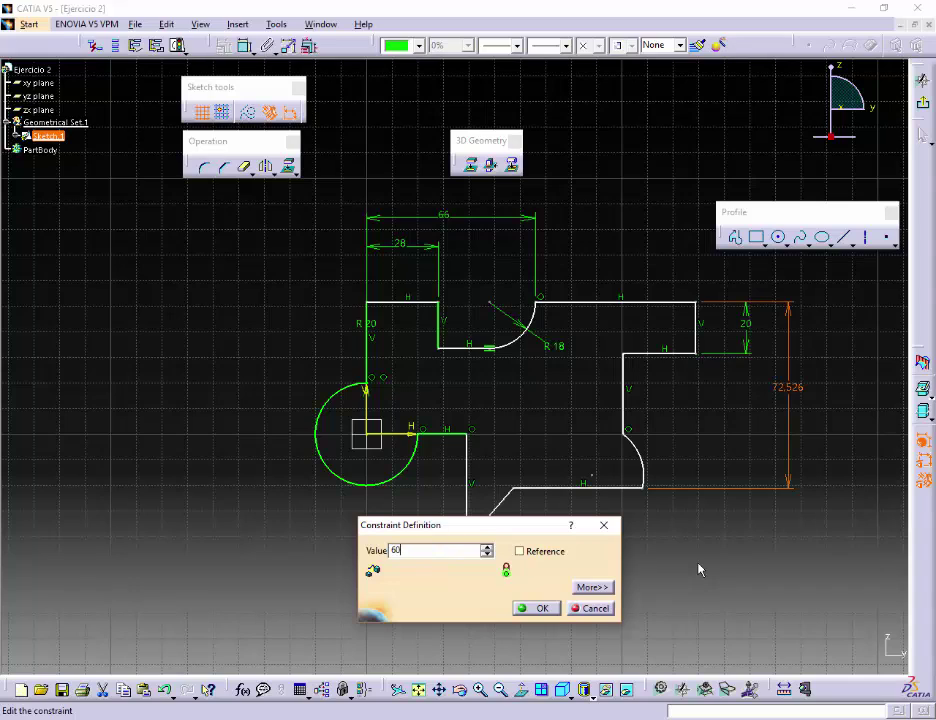
{"action": "key", "text": "Return"}
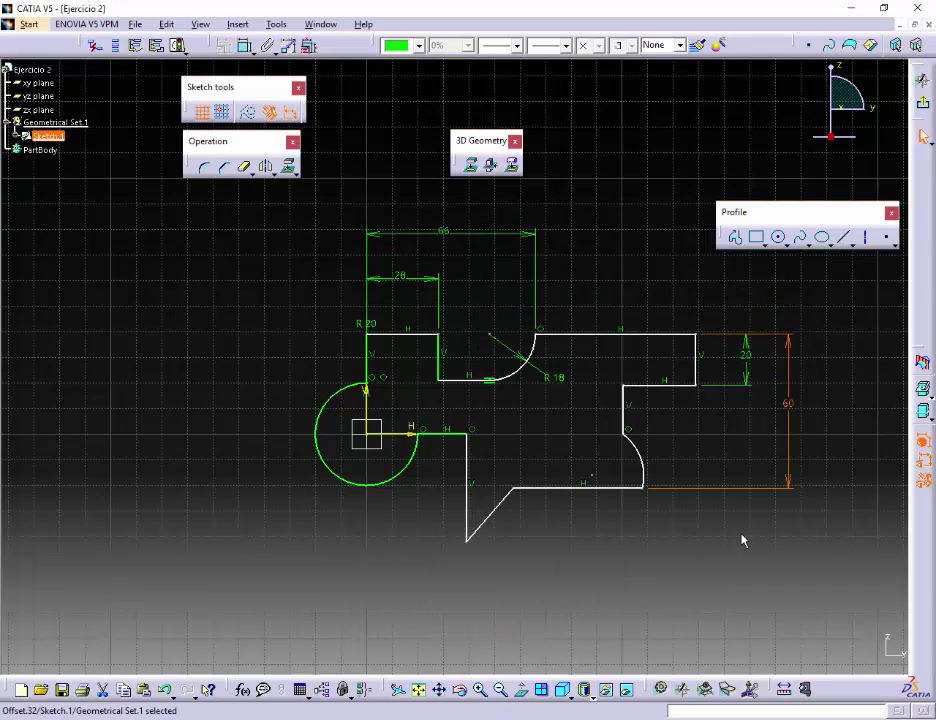
Add a radius dimension to the lower-right arc and set it to 20 mm
{"action": "left_click", "coordinate": [245, 46]}
{"action": "left_click", "coordinate": [641, 462]}
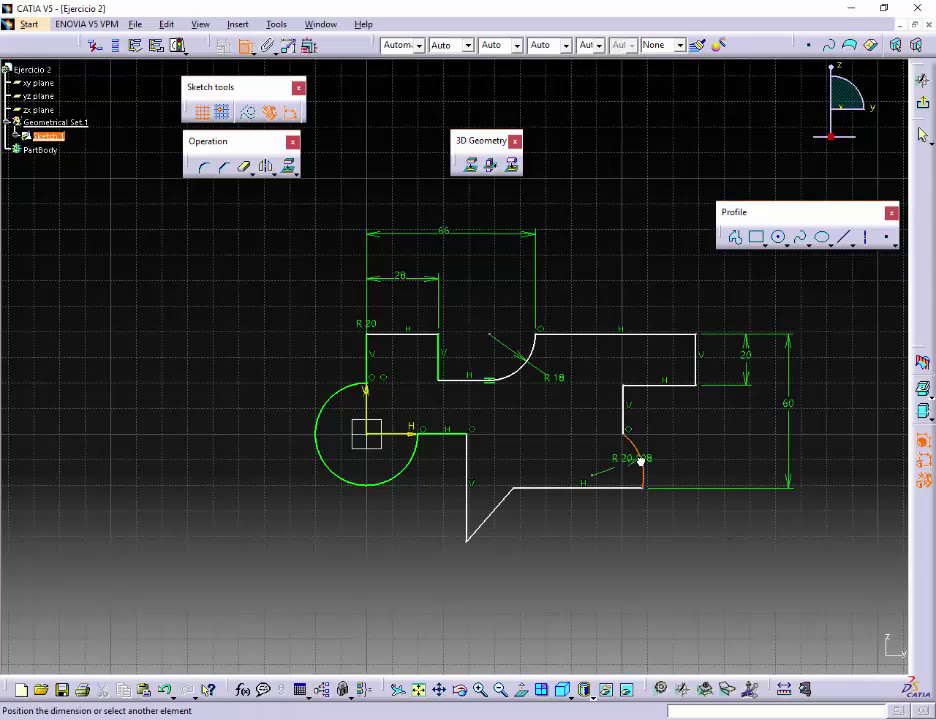
{"action": "left_click", "coordinate": [679, 447]}
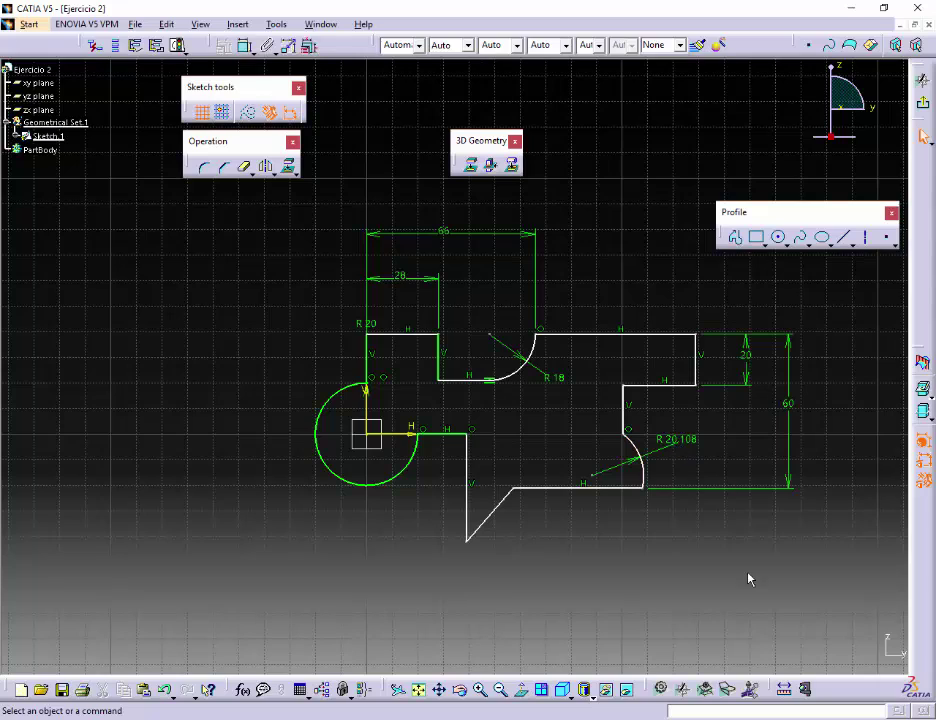
{"action": "double_click", "coordinate": [681, 445]}
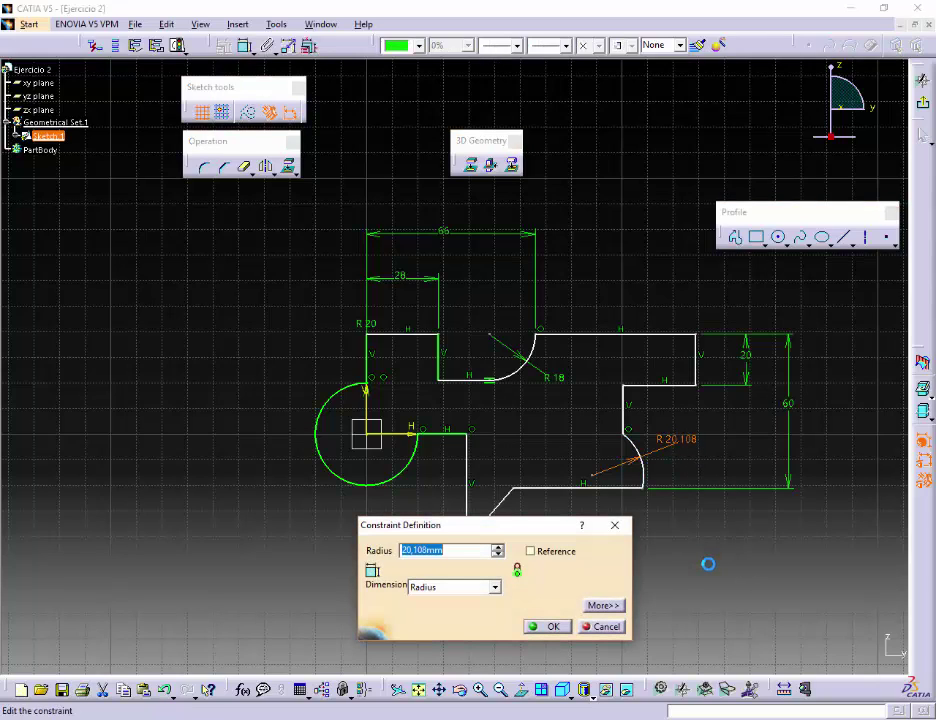
{"action": "type", "text": "20"}
{"action": "key", "text": "Return"}
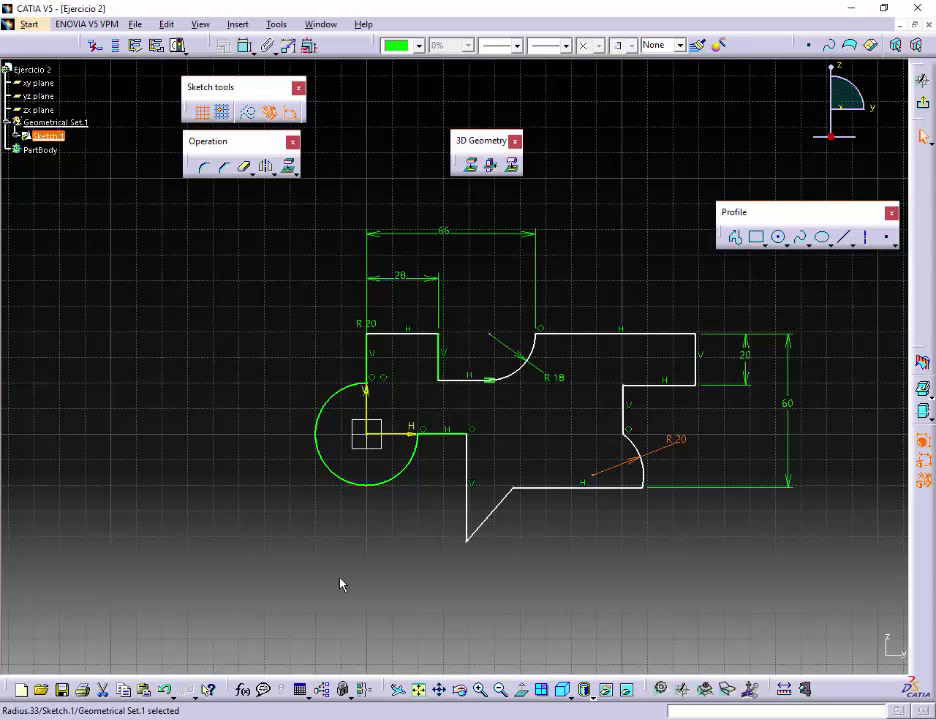
Dimension the horizontal distance between the lower-right arc's centre and the vertical axis and set it to 90 mm
{"action": "left_click", "coordinate": [600, 478]}
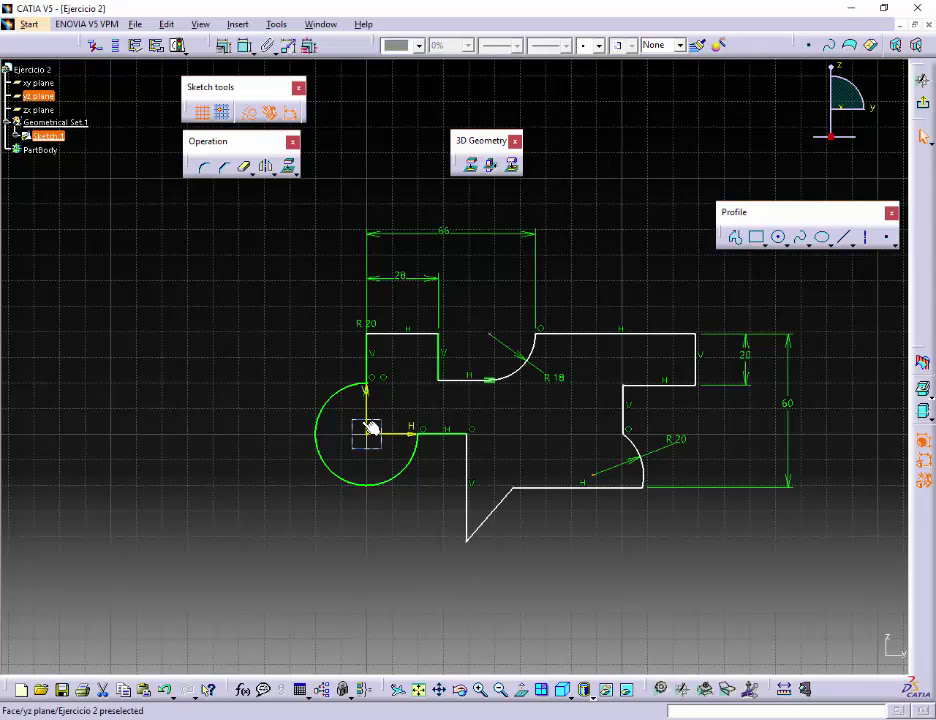
{"action": "left_click", "coordinate": [245, 45]}
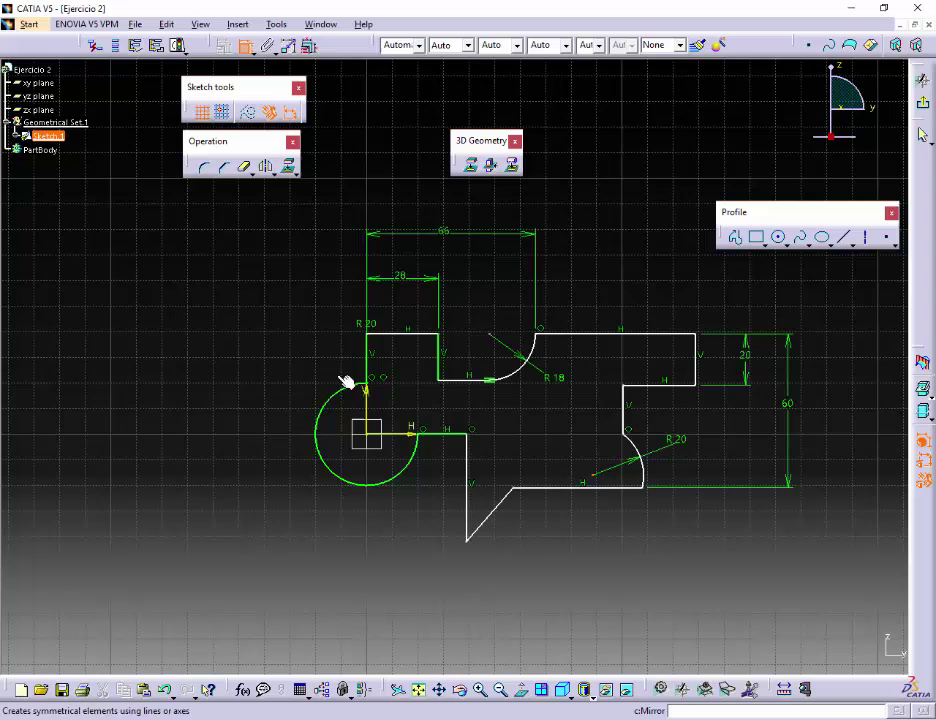
{"action": "left_click", "coordinate": [368, 422]}
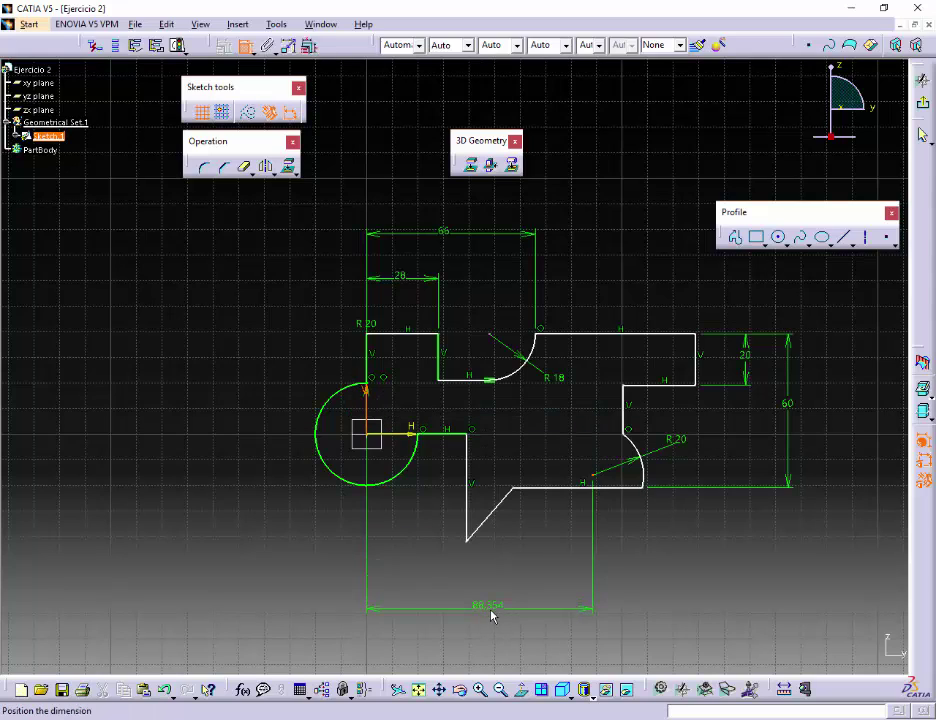
{"action": "left_click", "coordinate": [491, 616]}
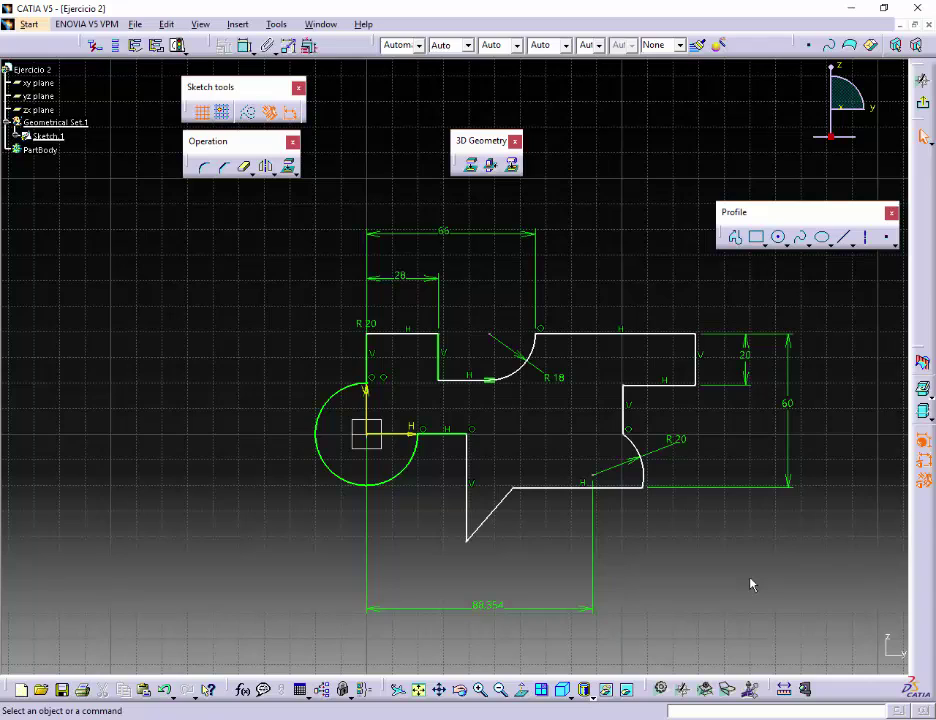
{"action": "double_click", "coordinate": [491, 607]}
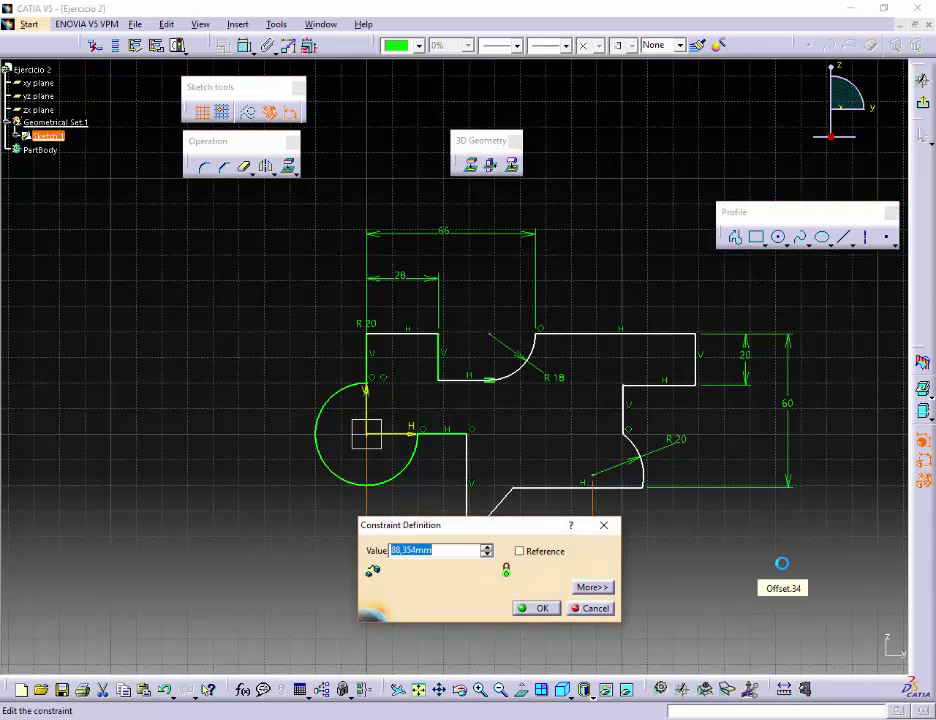
{"action": "type", "text": "80"}
{"action": "key", "text": "Return"}
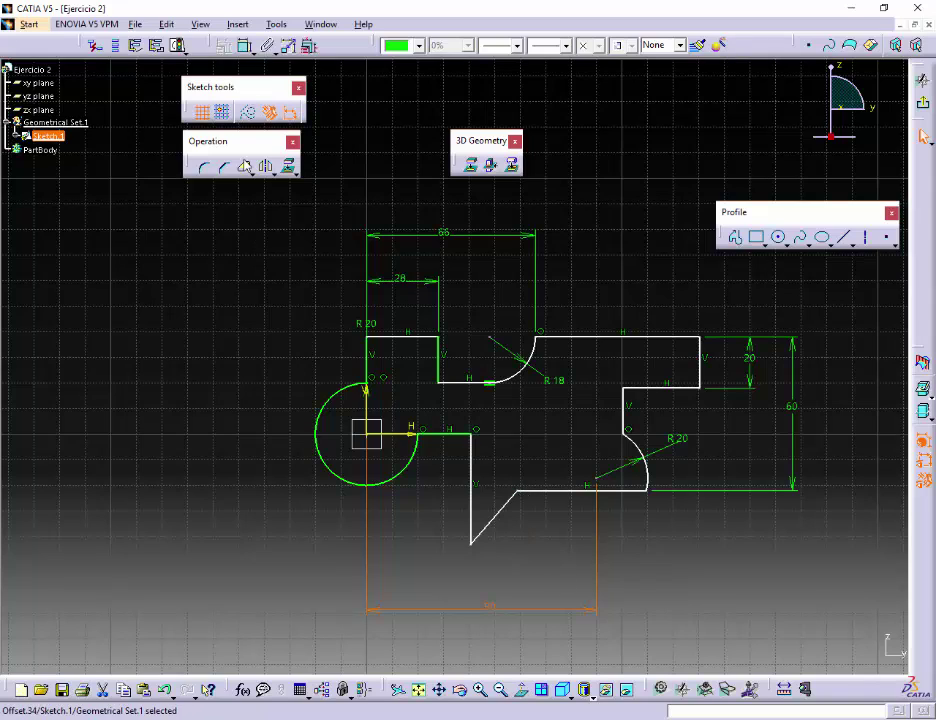
Dimension the horizontal distance from the origin to the slanted line's upper endpoint and set it to 80 mm
{"action": "left_click", "coordinate": [244, 45]}
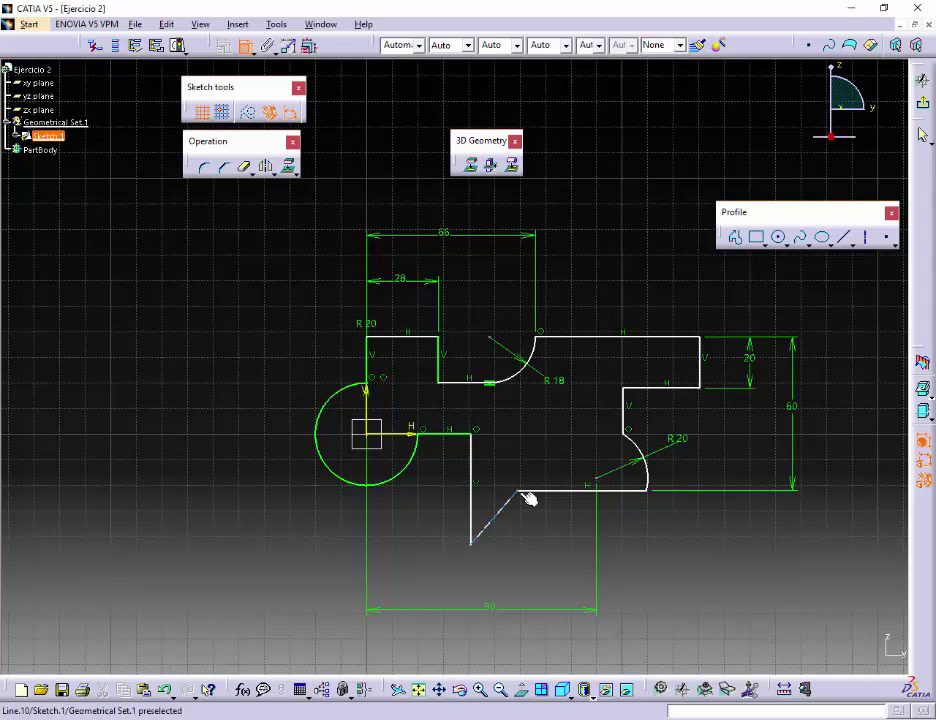
{"action": "left_click", "coordinate": [524, 496]}
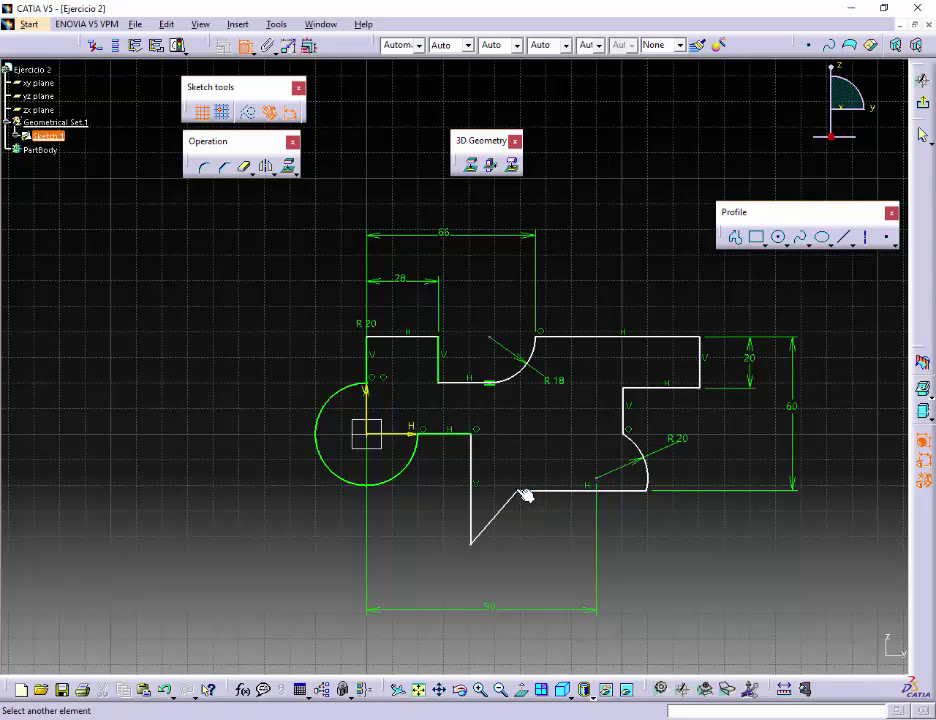
{"action": "left_click", "coordinate": [375, 437]}
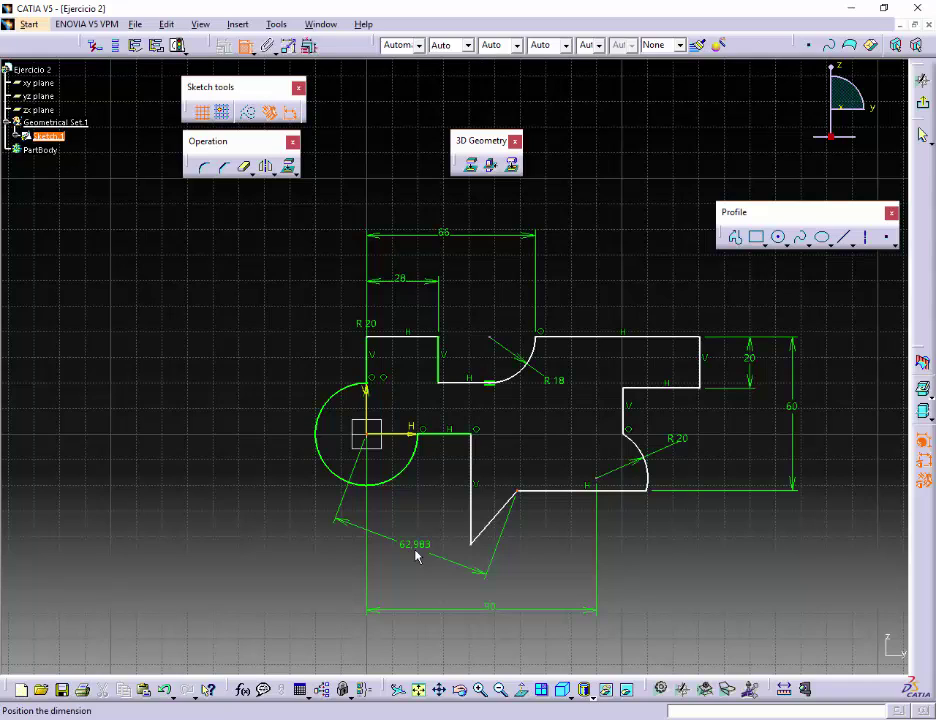
{"action": "right_click", "coordinate": [417, 556]}
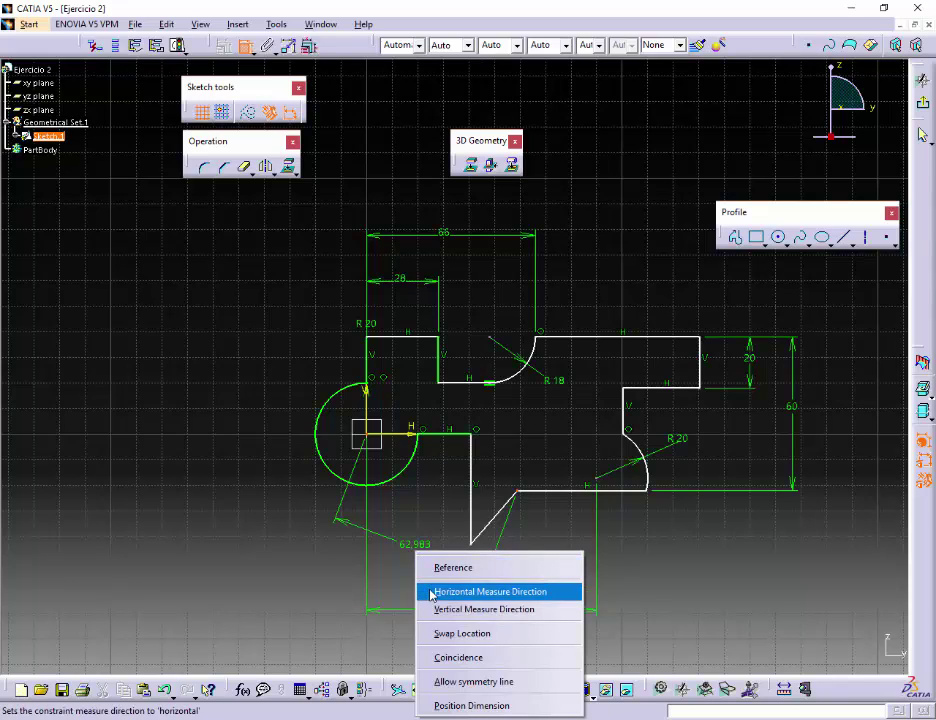
{"action": "left_click", "coordinate": [431, 592]}
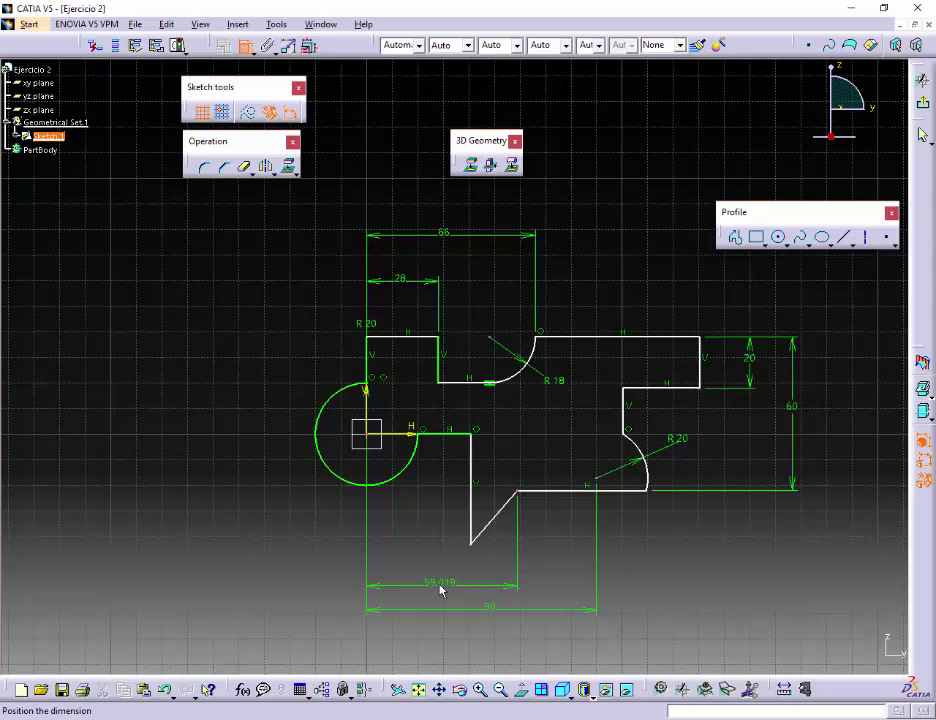
{"action": "left_click", "coordinate": [440, 590]}
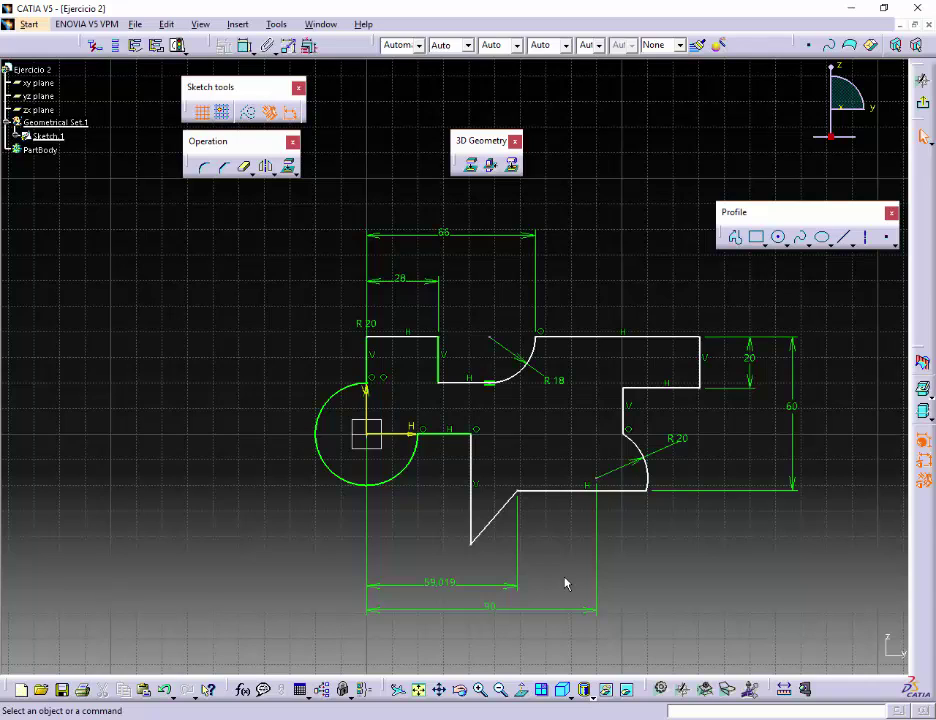
{"action": "double_click", "coordinate": [438, 584]}
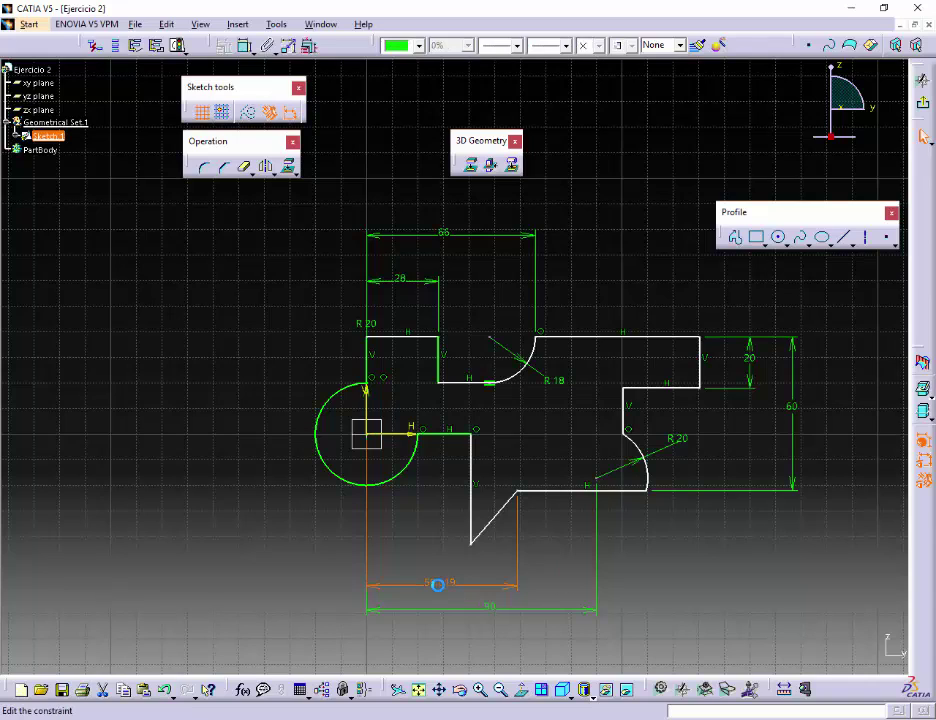
{"action": "type", "text": "80"}
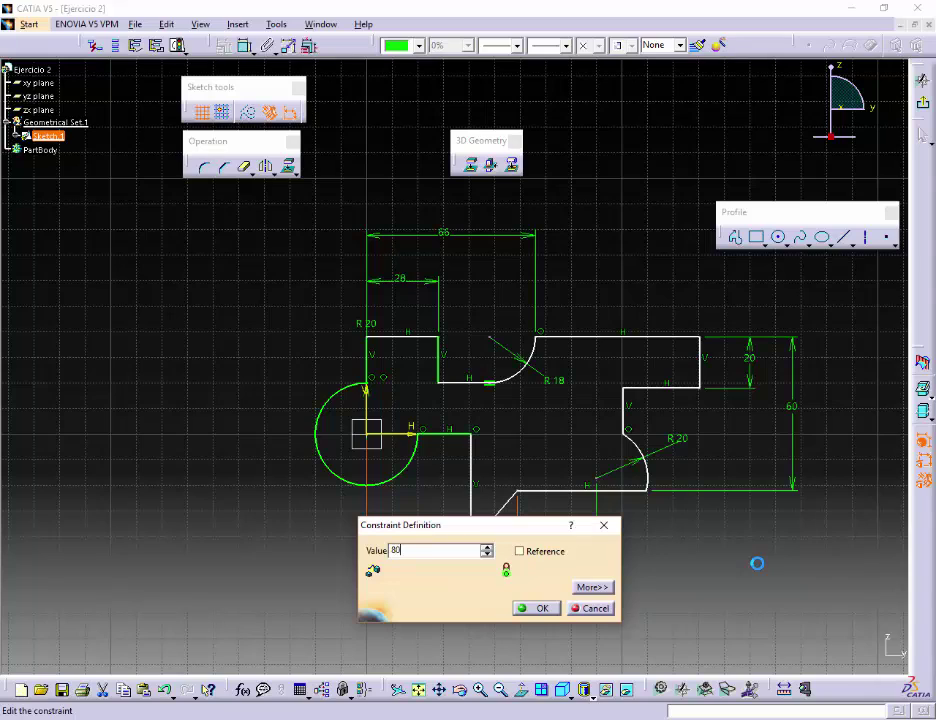
{"action": "key", "text": "Return"}
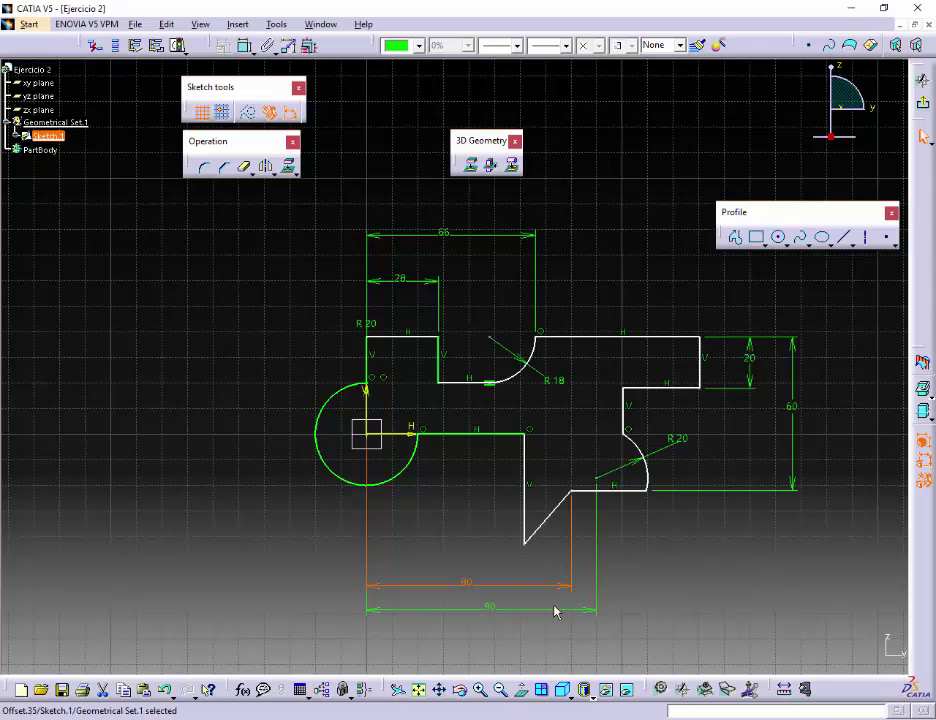
Dimension the horizontal distance from the vertical axis to the outline's lowest corner and set it to 42 mm
{"action": "left_click", "coordinate": [525, 544]}
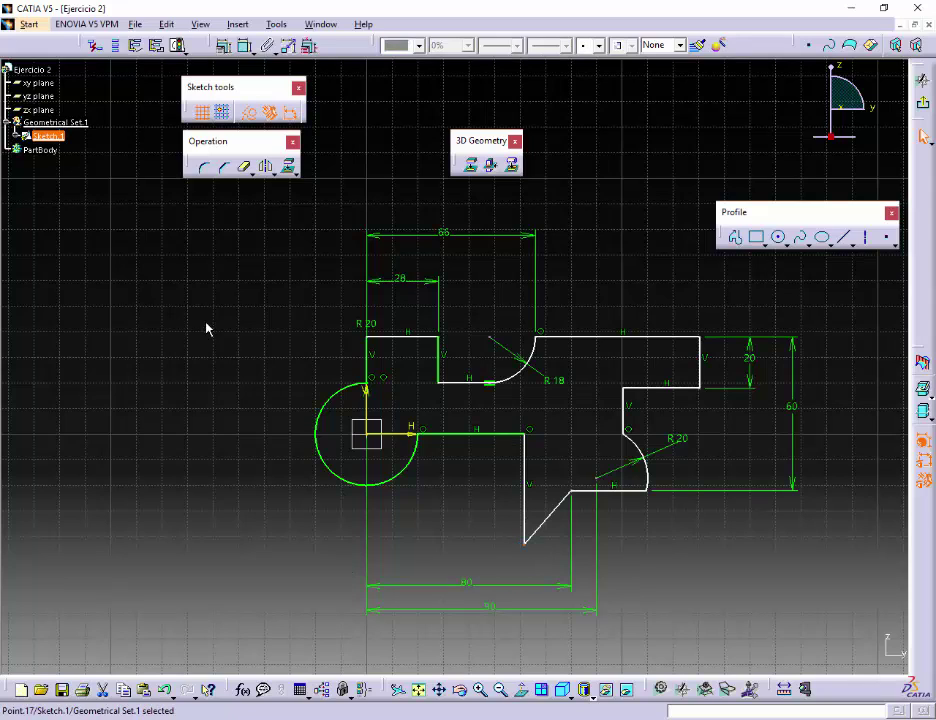
{"action": "left_click", "coordinate": [244, 45]}
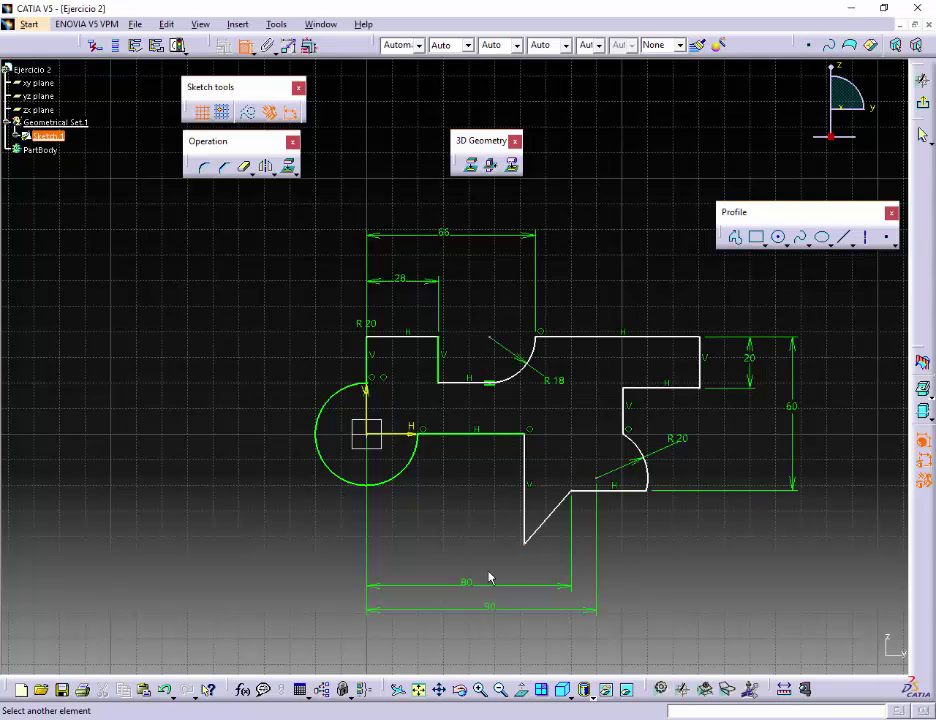
{"action": "left_click", "coordinate": [354, 395]}
{"action": "left_click", "coordinate": [366, 418]}
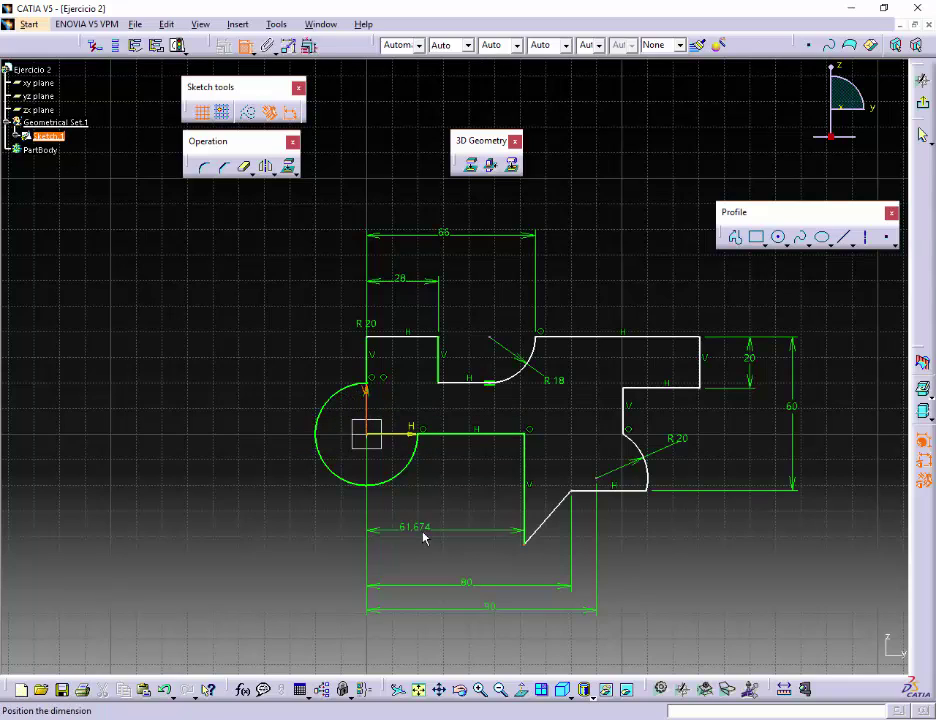
{"action": "left_click", "coordinate": [447, 571]}
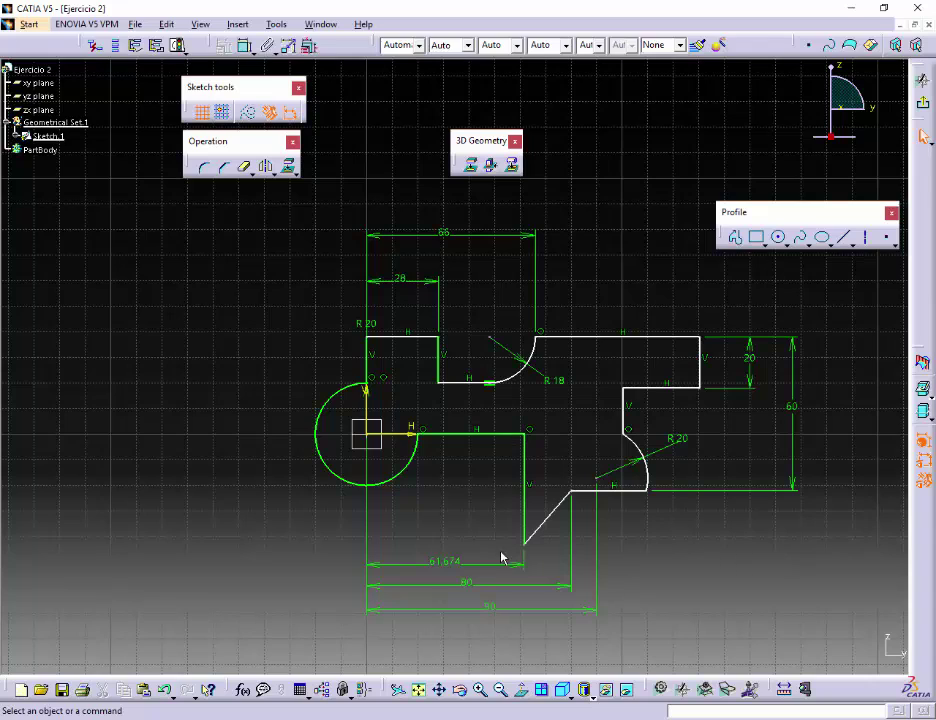
{"action": "double_click", "coordinate": [447, 562]}
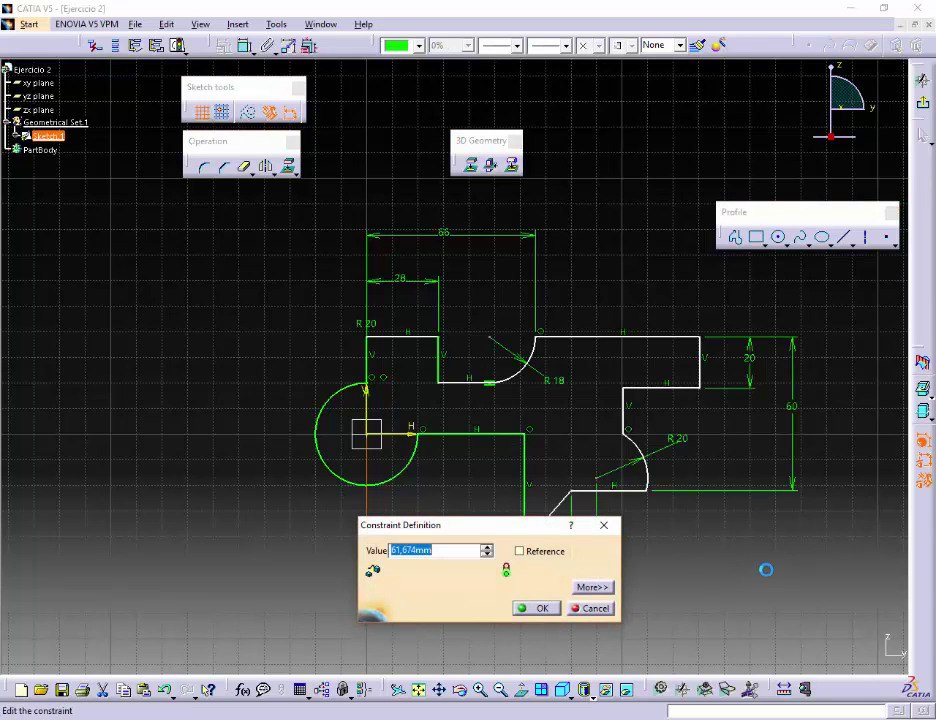
{"action": "type", "text": "4"}
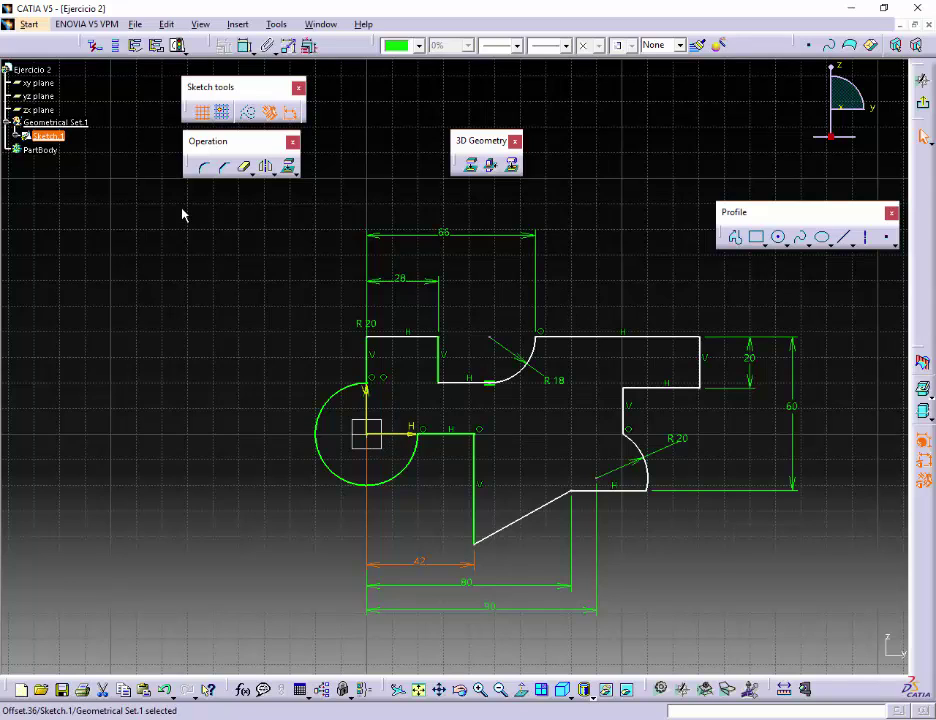
Dimension the vertical distance between the origin and the upper-left horizontal line of the outline
{"action": "left_click", "coordinate": [247, 46]}
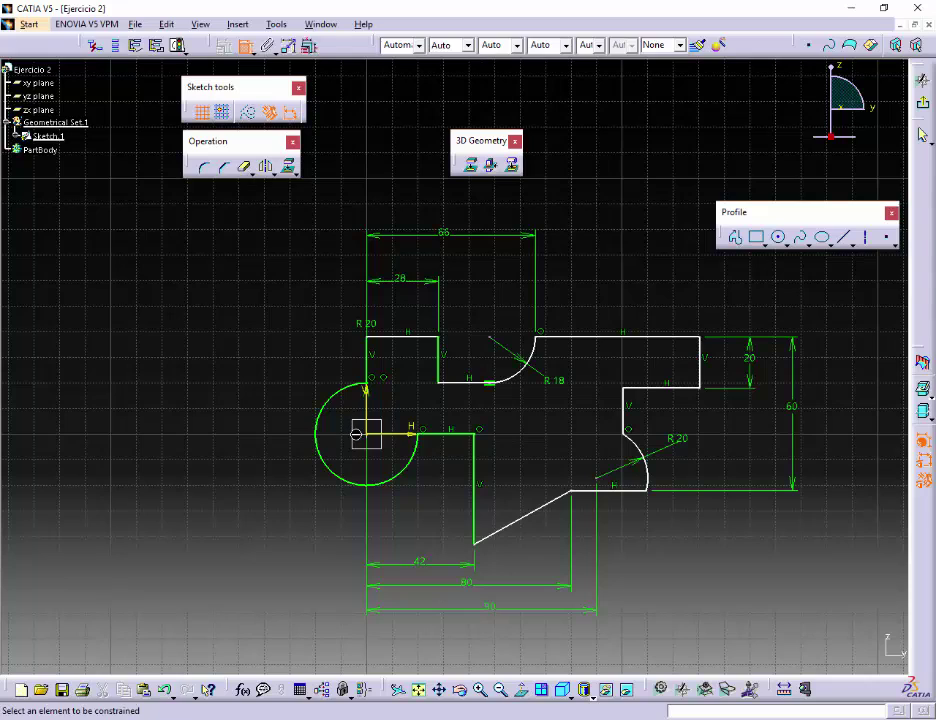
{"action": "left_click", "coordinate": [376, 438]}
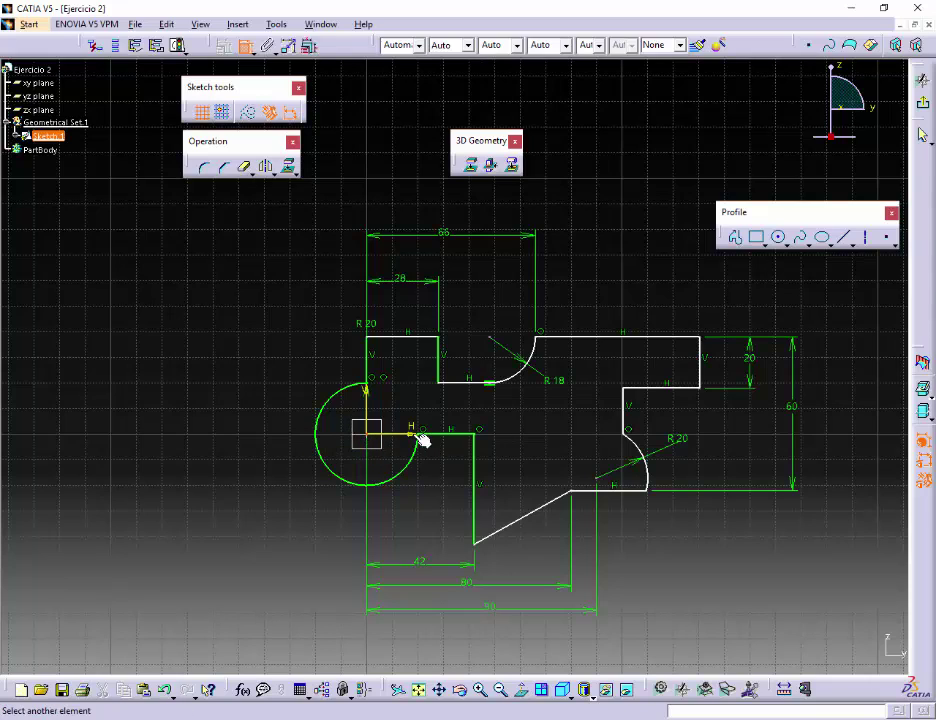
{"action": "left_click", "coordinate": [382, 340]}
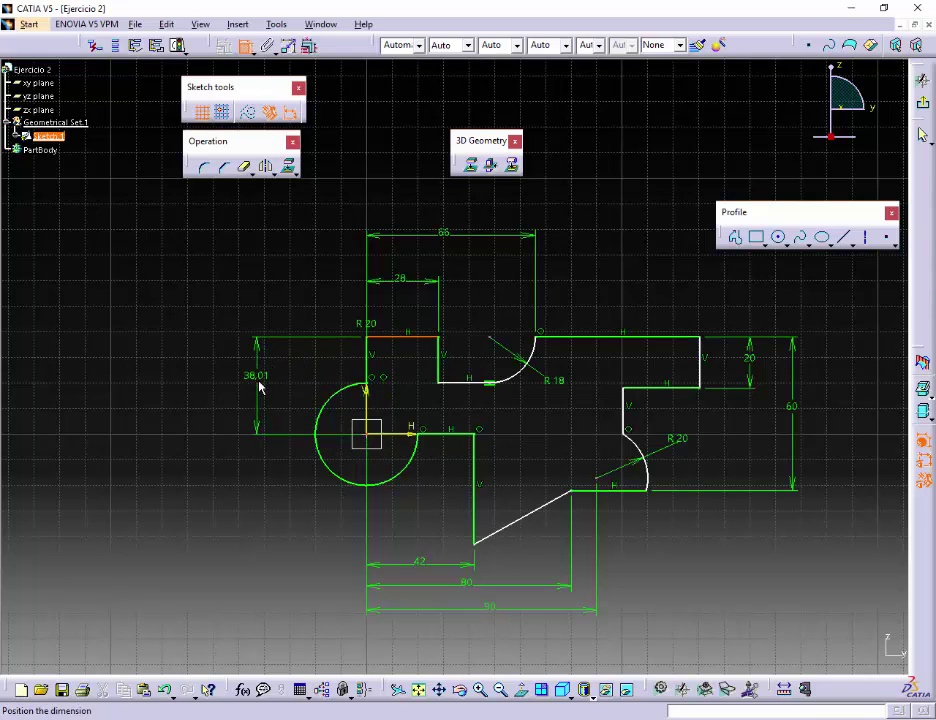
{"action": "left_click", "coordinate": [266, 405]}
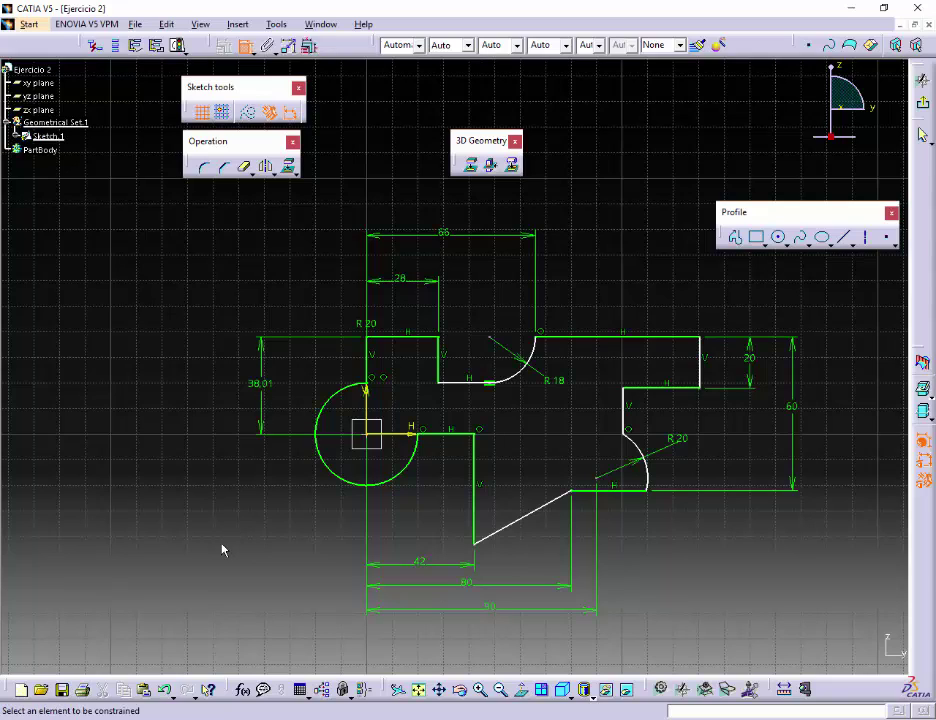
Try setting the vertical distance from the origin to the upper-left horizontal line to 48 mm
{"action": "double_click", "coordinate": [263, 388]}
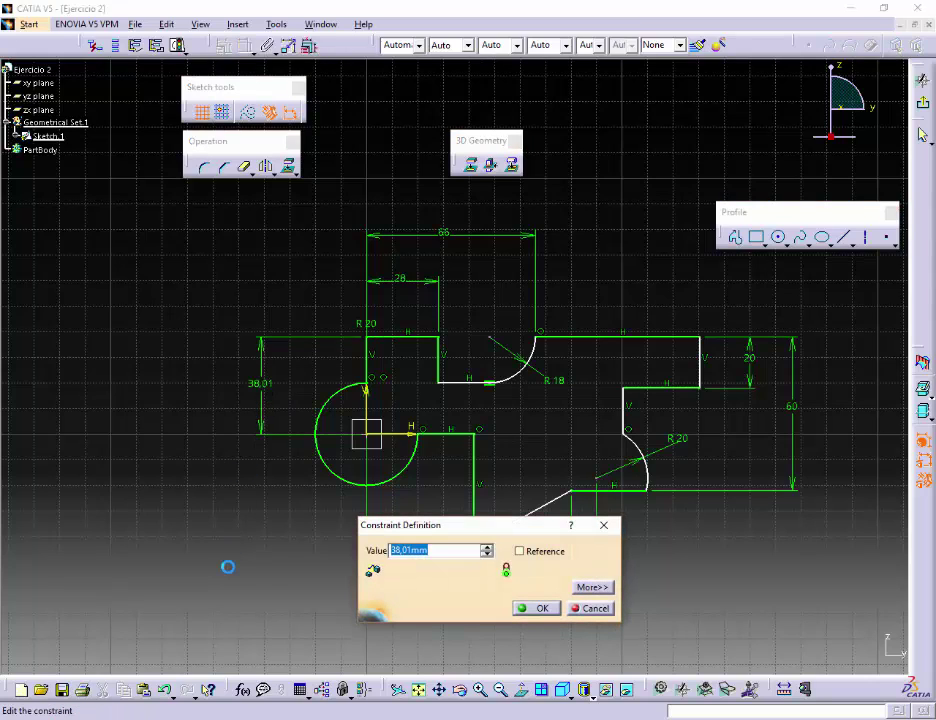
{"action": "type", "text": "48mm"}
{"action": "key", "text": "Return"}
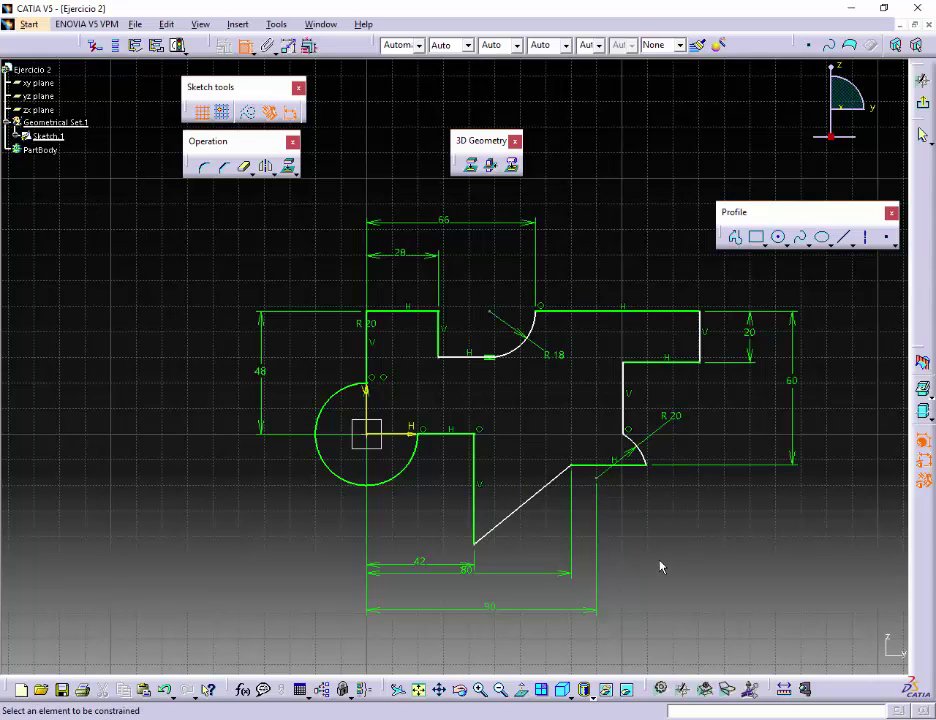
Try to dimension the vertical distance between the lower-right arc's centre and the lower horizontal line
{"action": "left_click", "coordinate": [600, 480]}
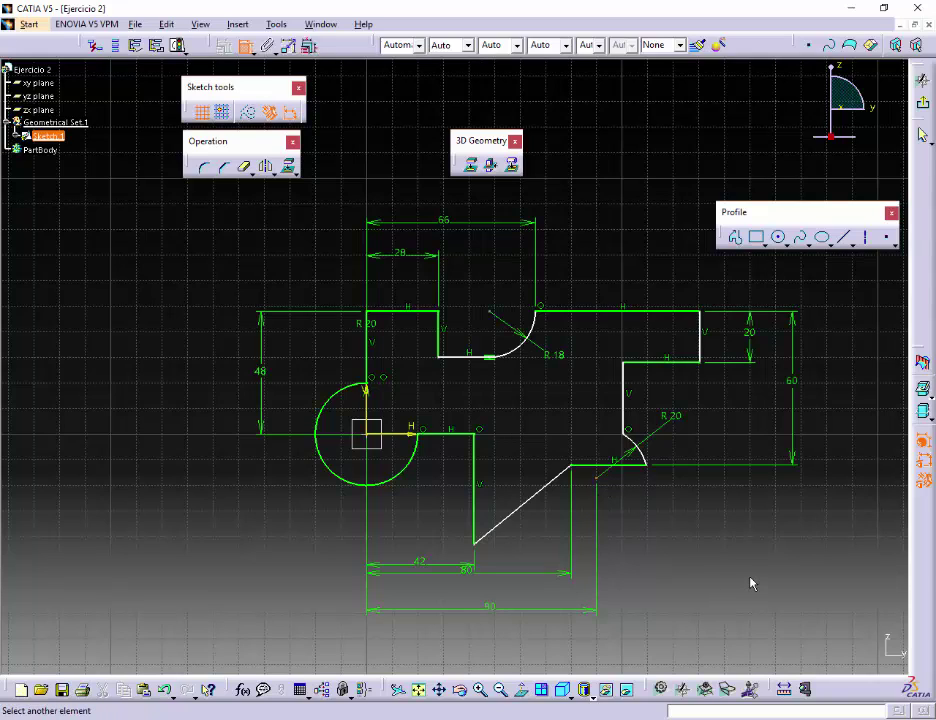
{"action": "left_click", "coordinate": [600, 466]}
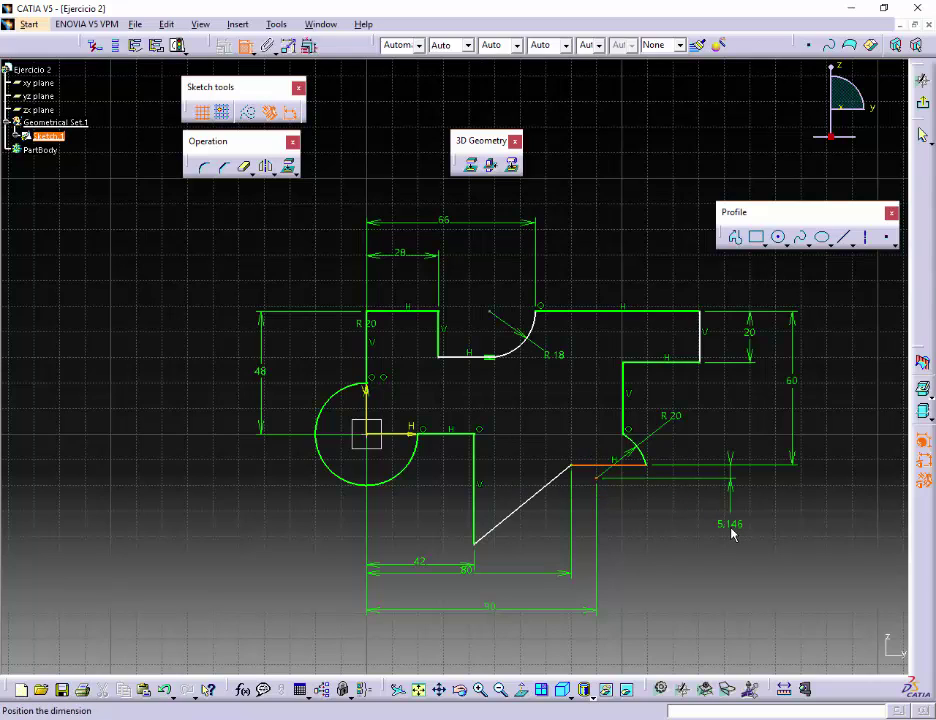
{"action": "left_click", "coordinate": [731, 533]}
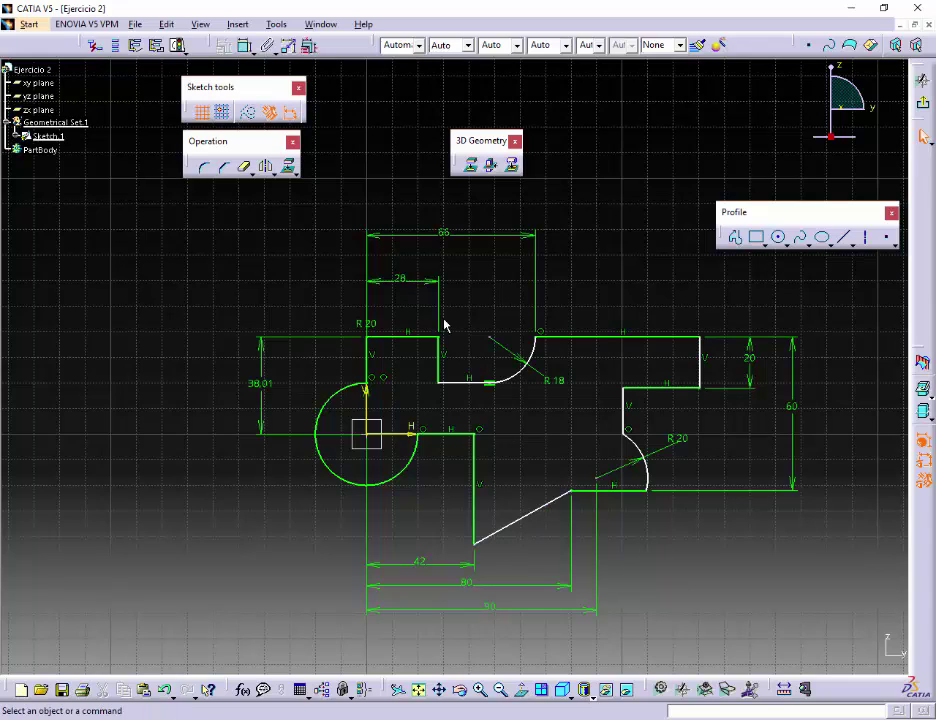
Try to constrain the lower-right arc's centre to be coincident with the lower horizontal line
{"action": "left_click", "coordinate": [597, 488]}
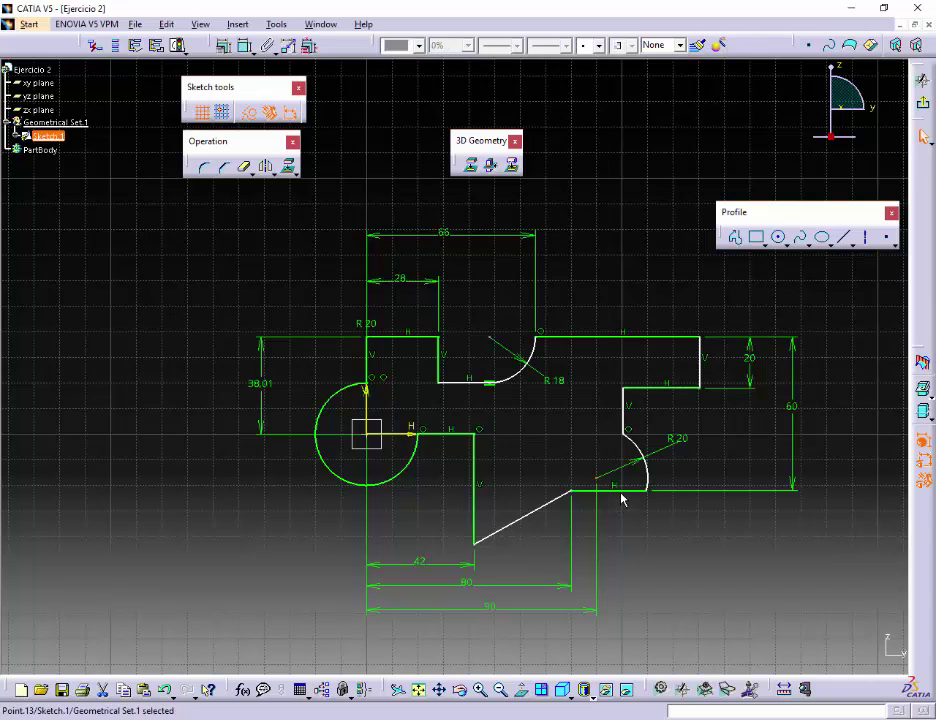
{"action": "left_click", "coordinate": [626, 491], "text": "ctrl"}
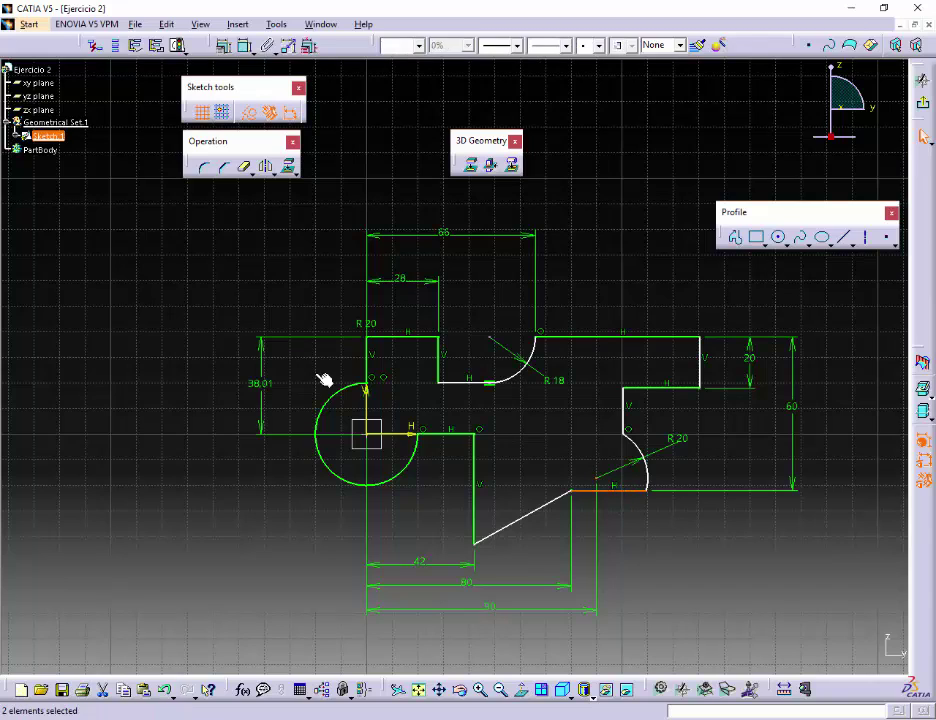
{"action": "left_click", "coordinate": [223, 46]}
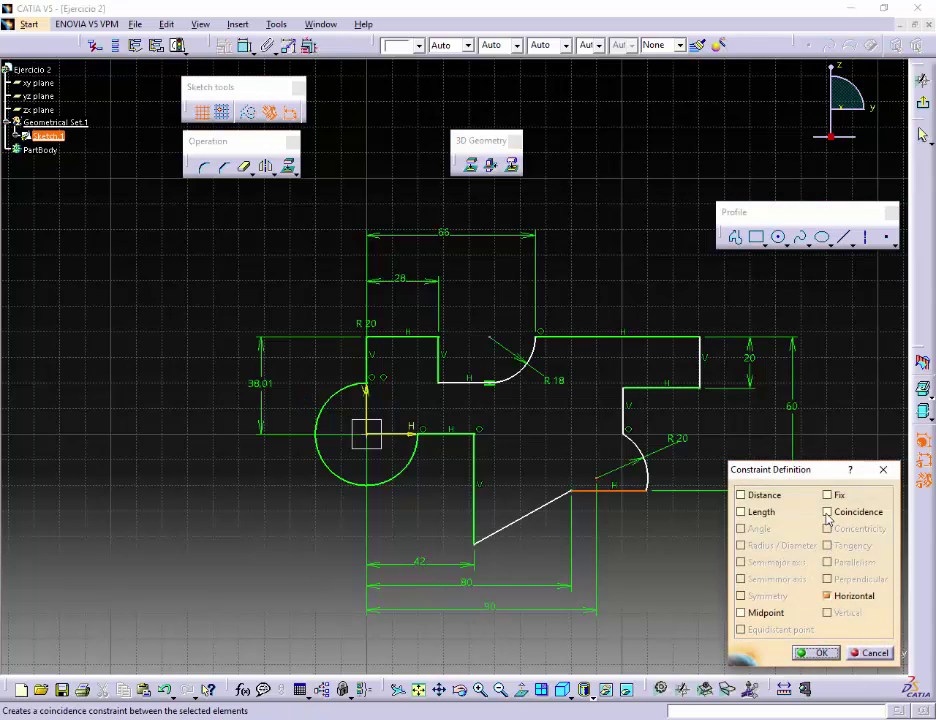
{"action": "left_click", "coordinate": [827, 512]}
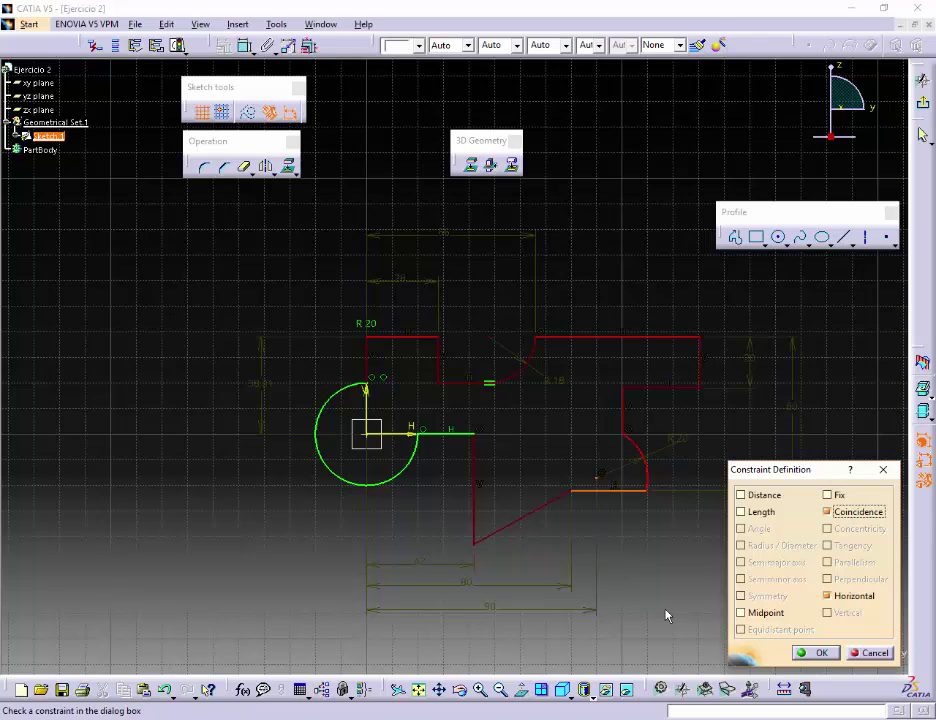
{"action": "left_click", "coordinate": [866, 653]}
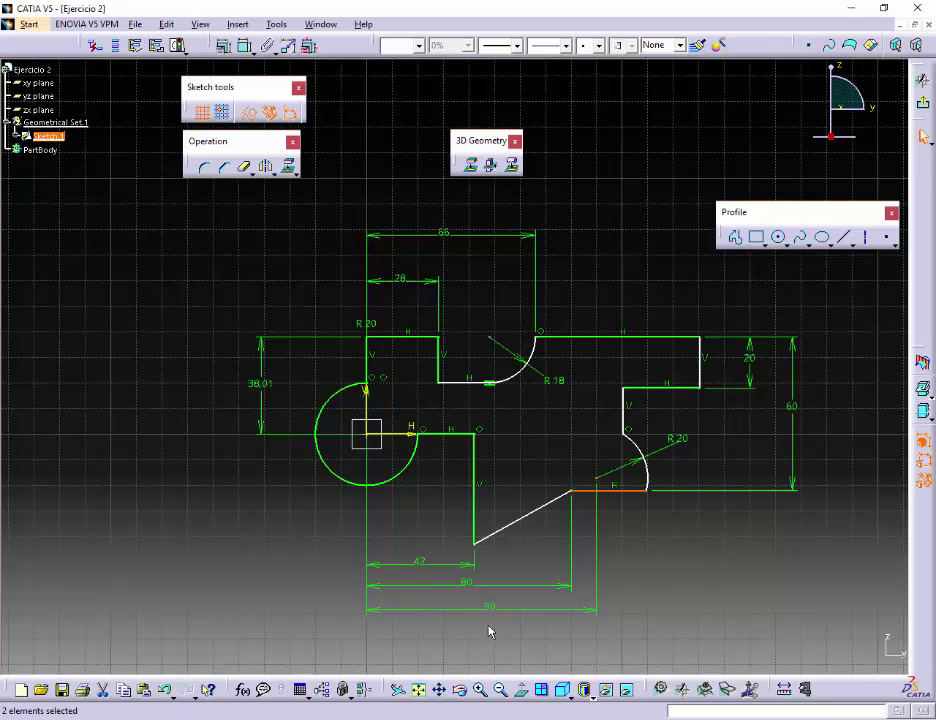
Delete the 60 mm vertical dimension between the upper-right horizontal line and the lower horizontal line
{"action": "left_click", "coordinate": [698, 562]}
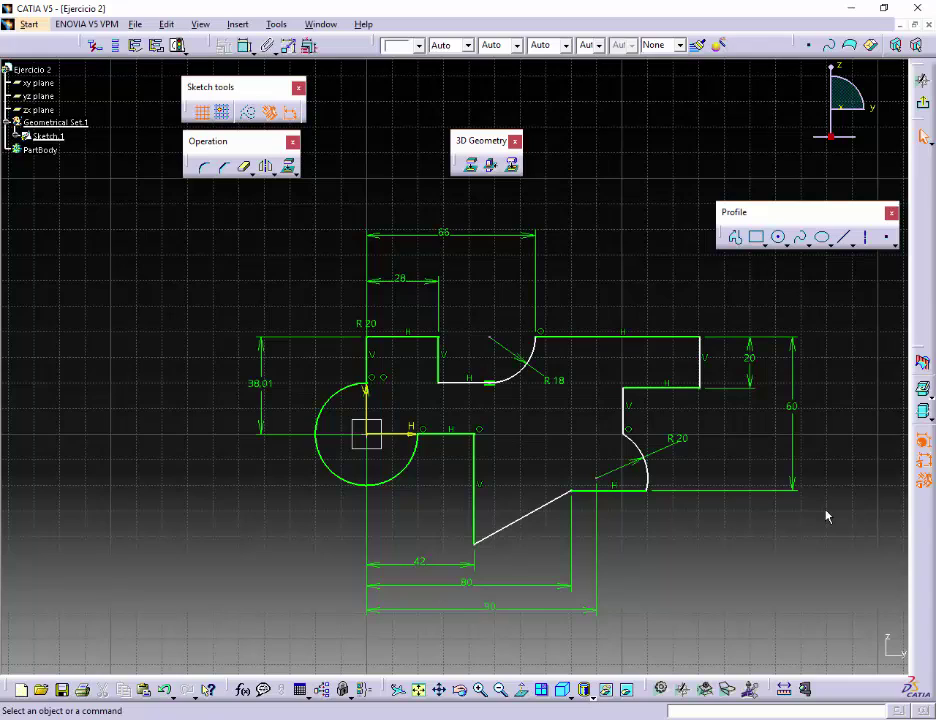
{"action": "left_click", "coordinate": [794, 407]}
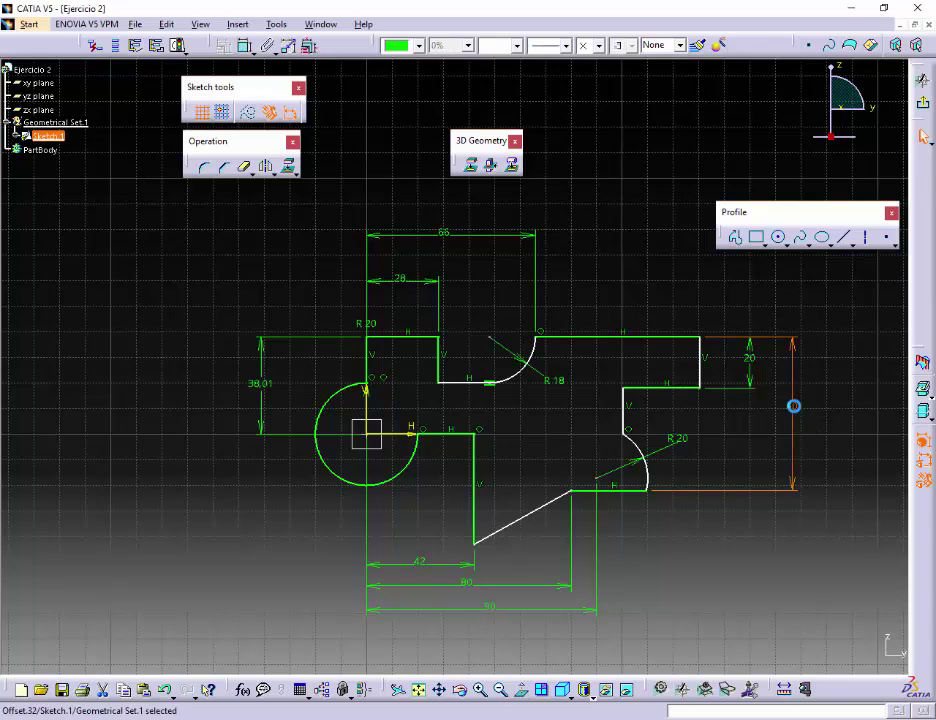
{"action": "key", "text": "Delete"}
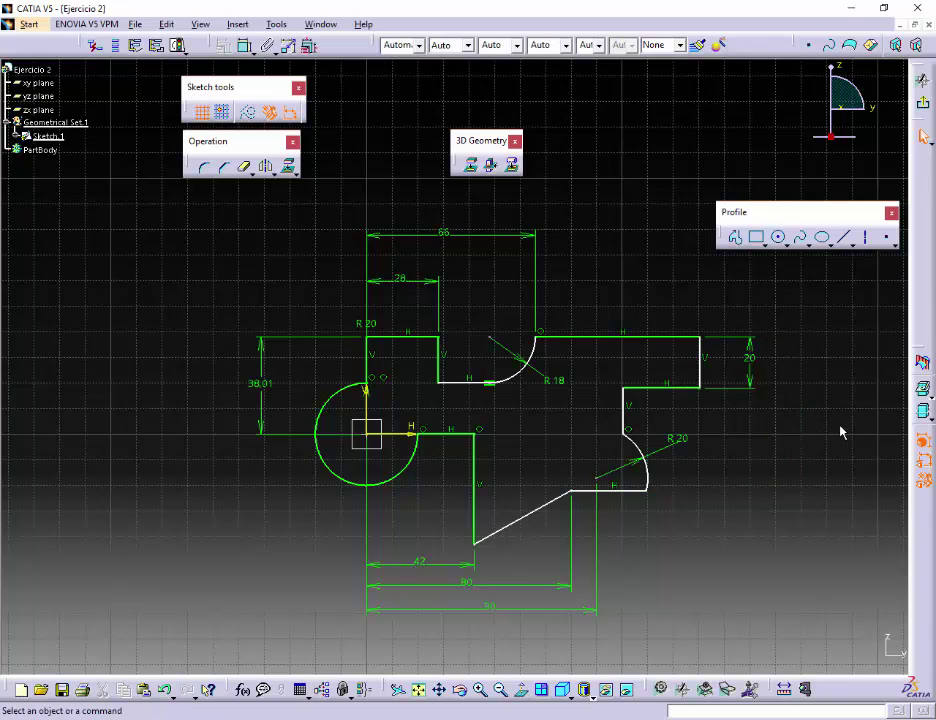
Constrain the lower-right R20 arc's centre to be coincident with the lower horizontal line
{"action": "left_click", "coordinate": [600, 487]}
{"action": "left_click", "coordinate": [645, 491], "text": "ctrl"}
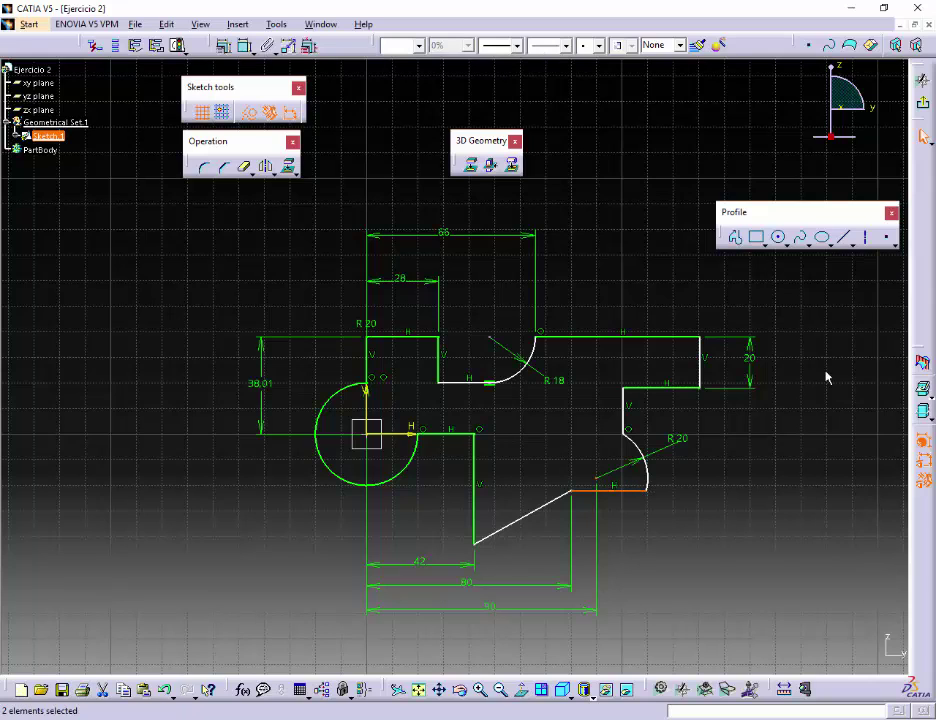
{"action": "left_click", "coordinate": [226, 46]}
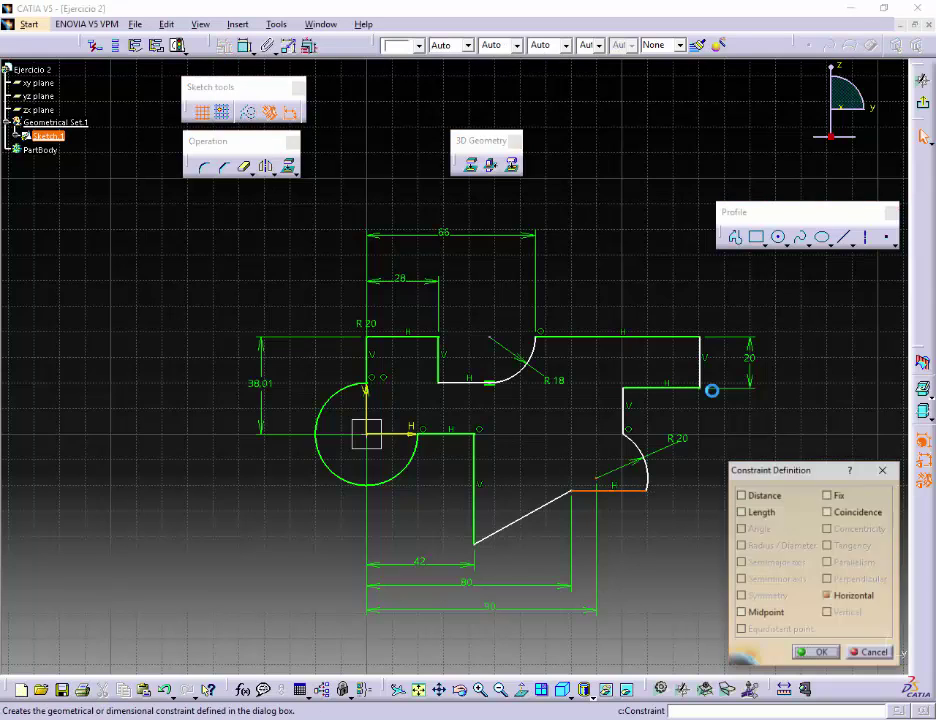
{"action": "left_click", "coordinate": [827, 512]}
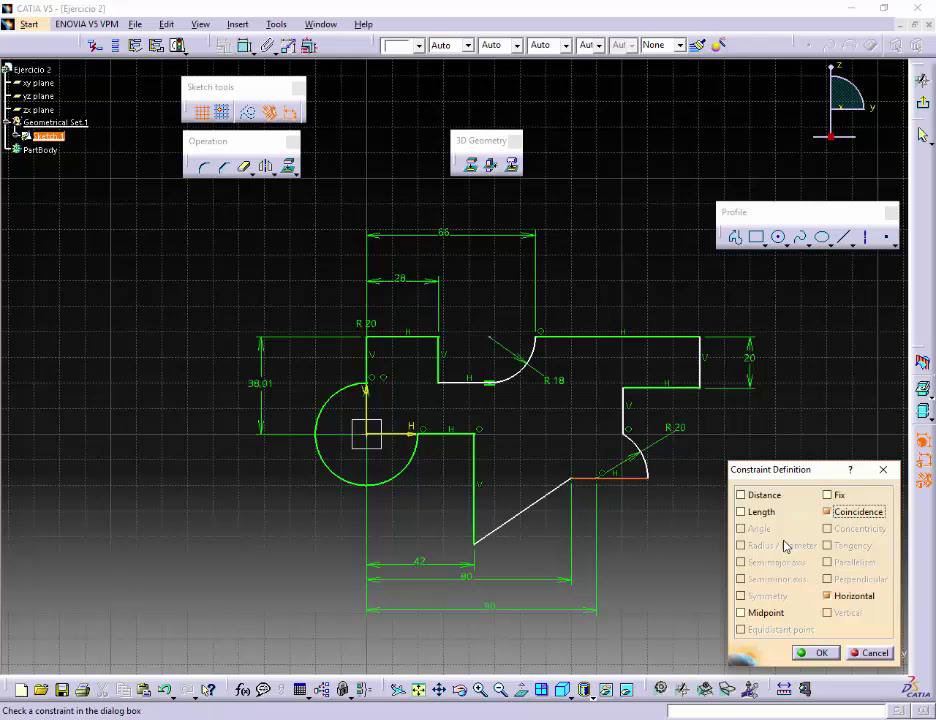
{"action": "left_click", "coordinate": [822, 653]}
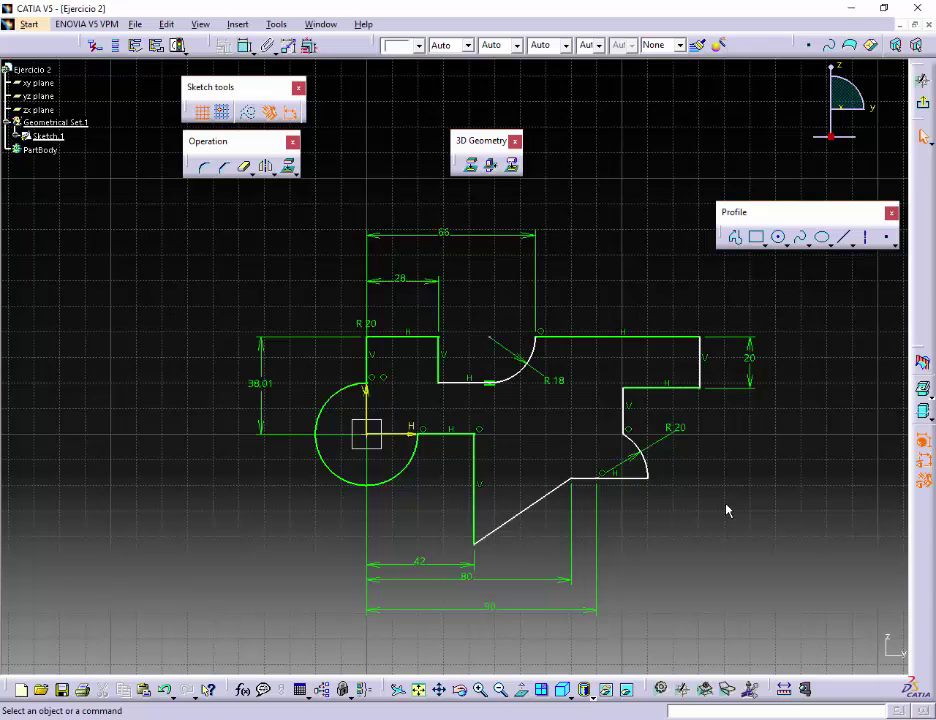
Constrain the lower-right R20 arc's centre to be coincident with the short vertical line above the arc
{"action": "left_click", "coordinate": [602, 482]}
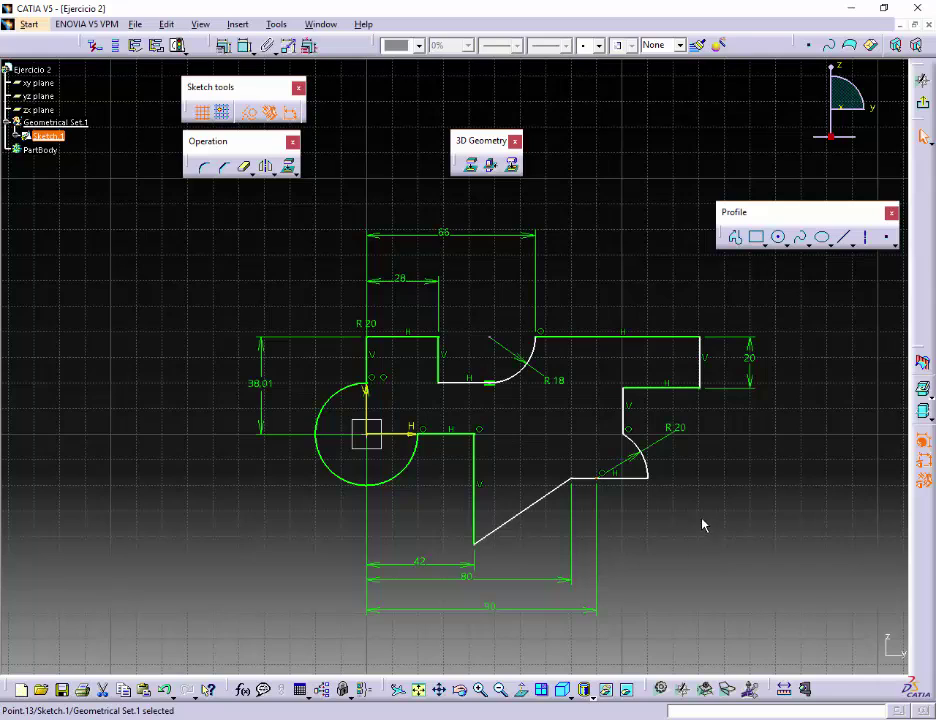
{"action": "left_click", "coordinate": [626, 416], "text": "ctrl"}
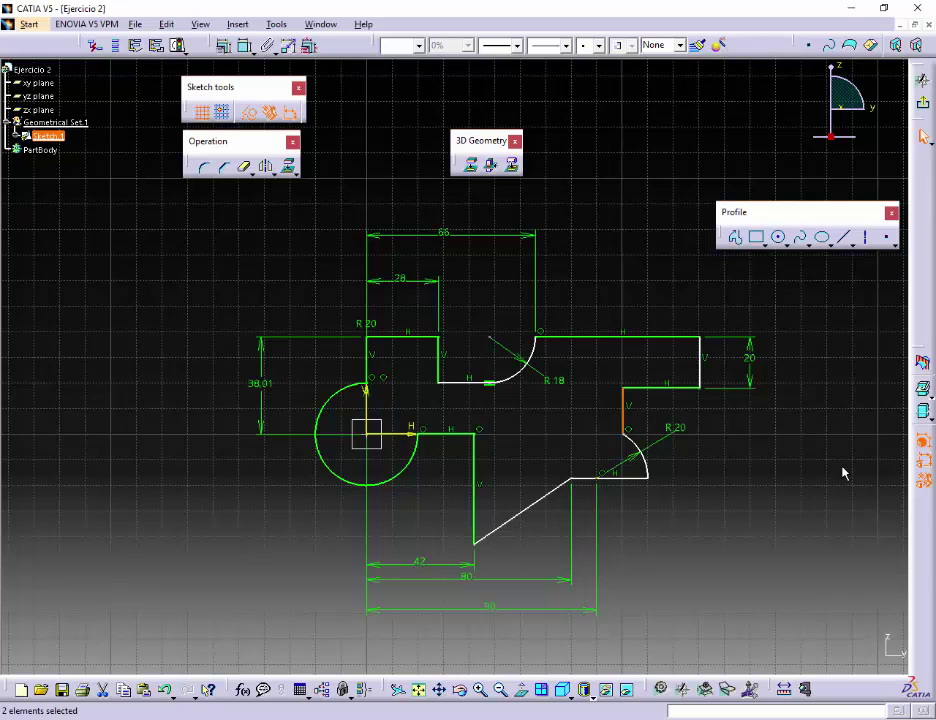
{"action": "left_click", "coordinate": [226, 52]}
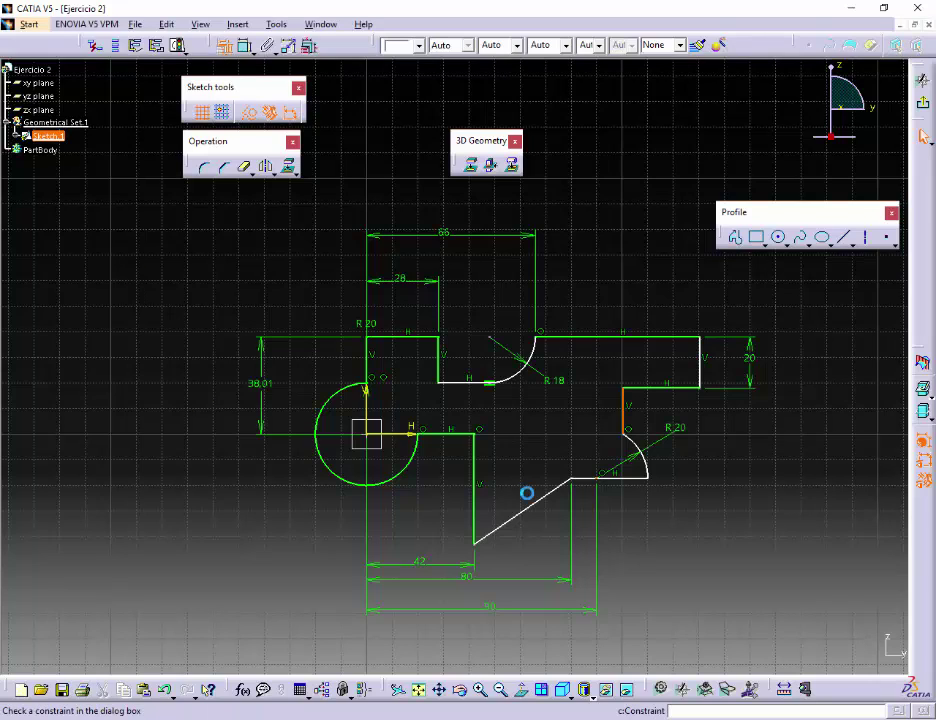
{"action": "left_click", "coordinate": [826, 511]}
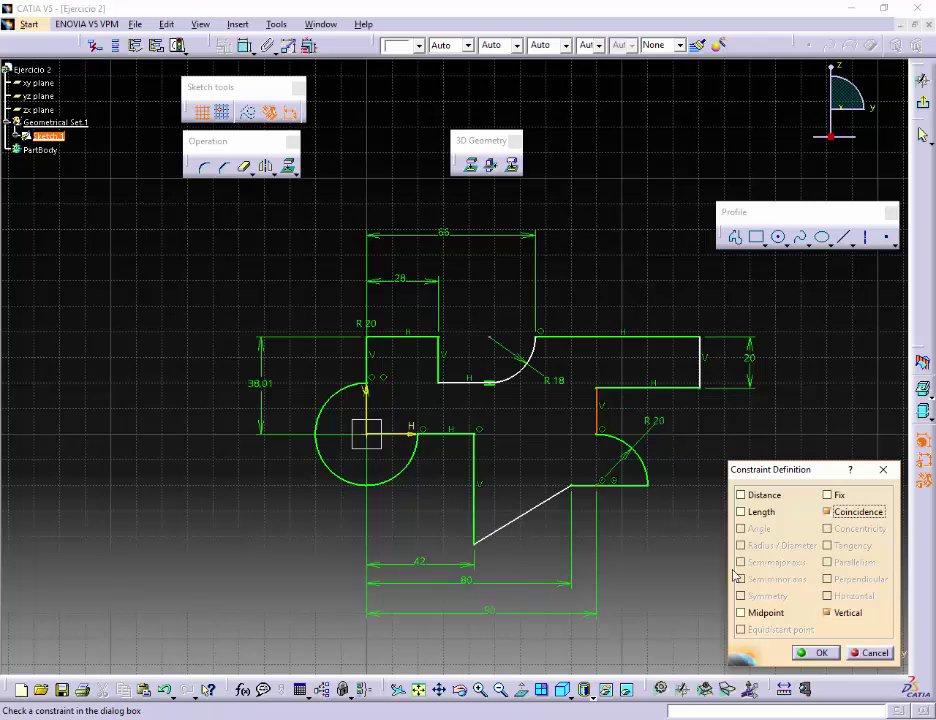
{"action": "left_click", "coordinate": [815, 652]}
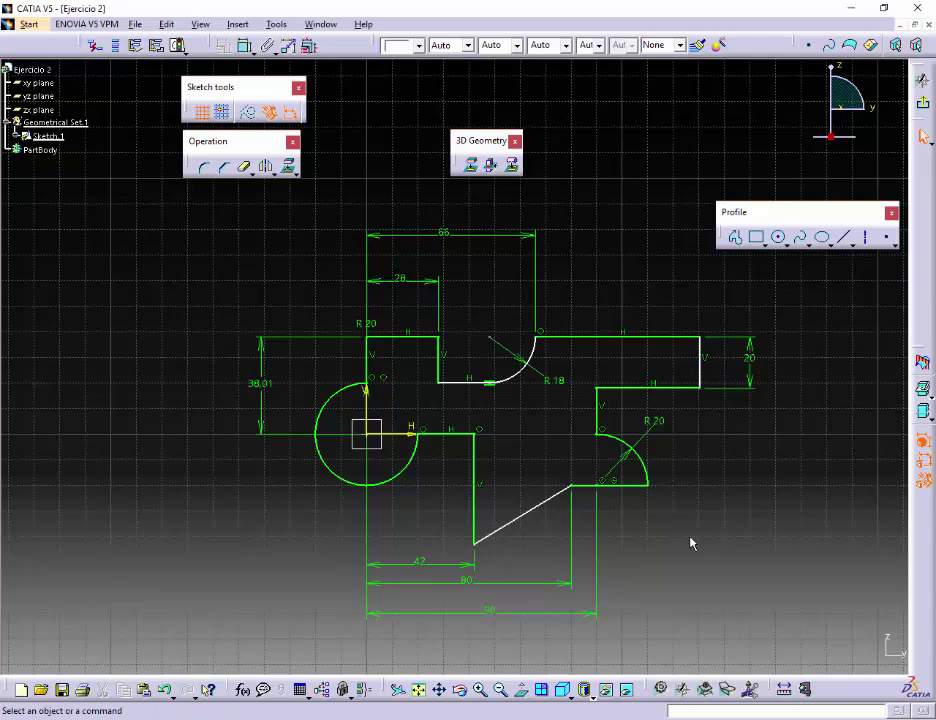
Constrain the lower-right R20 arc's lower endpoint to be coincident with the outline's rightmost vertical line
{"action": "left_click", "coordinate": [656, 491]}
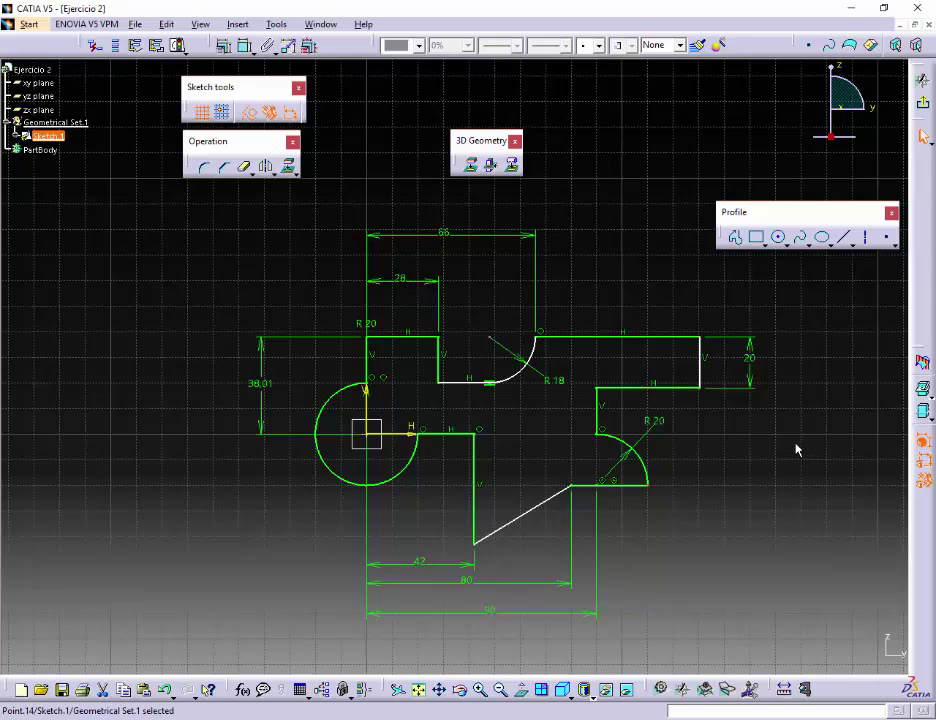
{"action": "left_click", "coordinate": [700, 380], "text": "ctrl"}
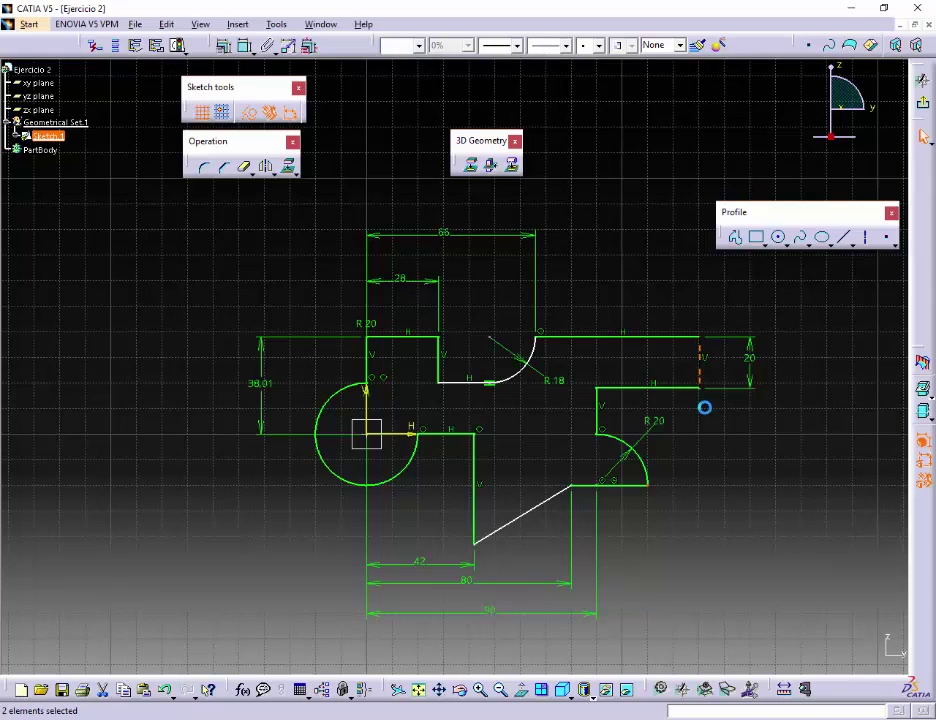
{"action": "left_click", "coordinate": [232, 49]}
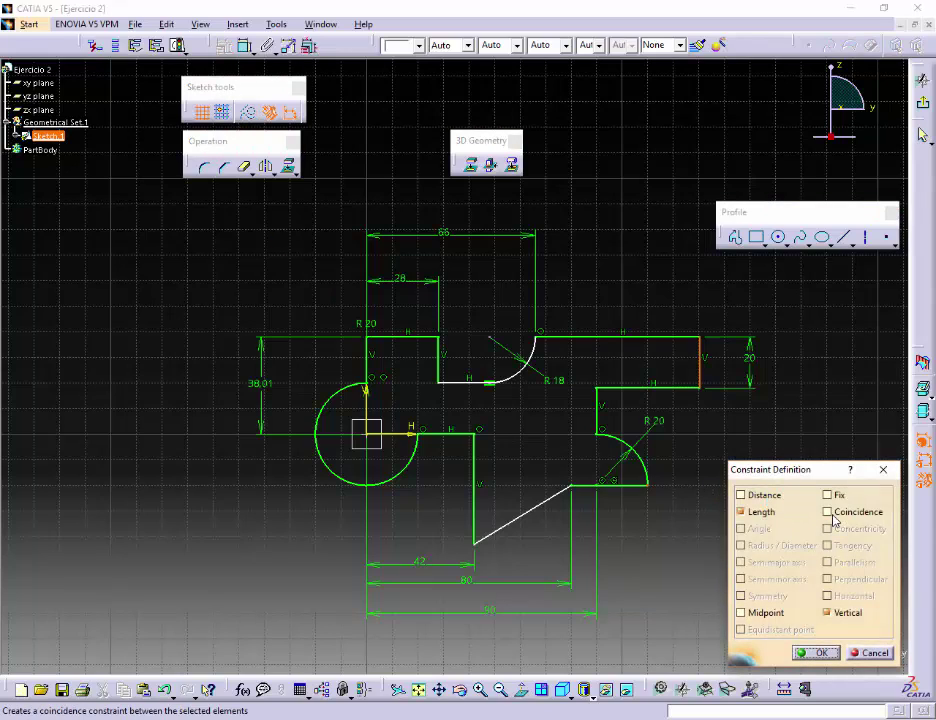
{"action": "left_click", "coordinate": [832, 514]}
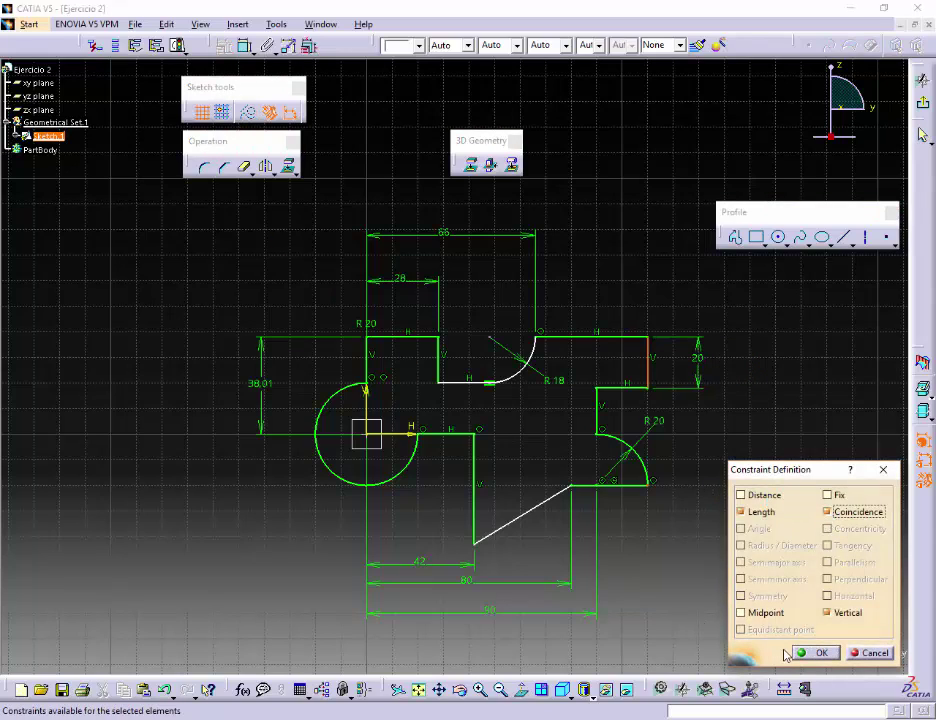
{"action": "left_click", "coordinate": [819, 653]}
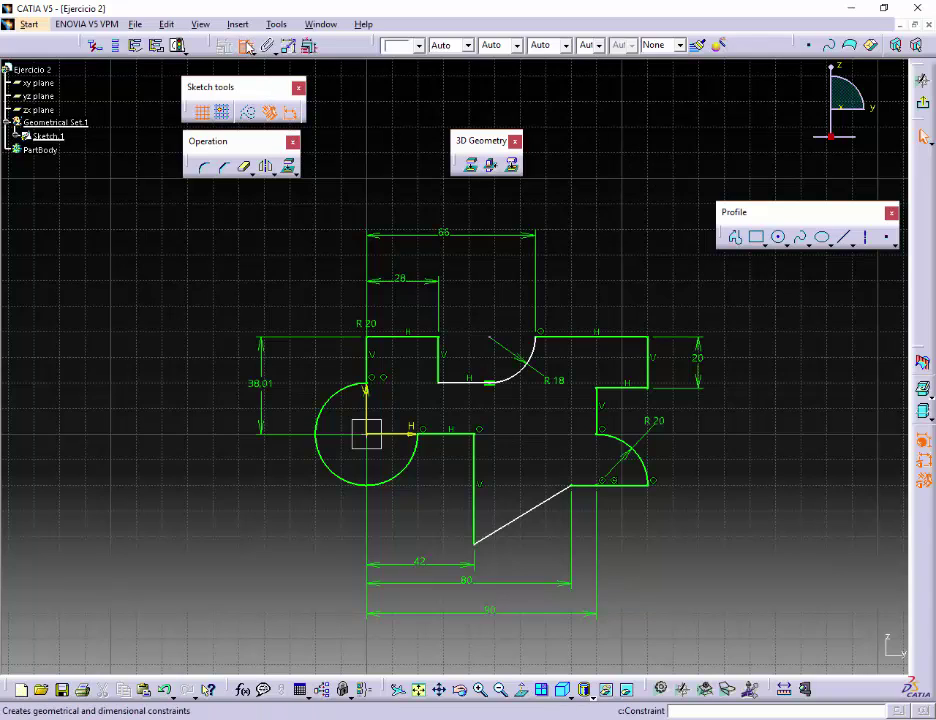
Try a vertical dimension between the upper-right horizontal line and the lower horizontal line, and delete it
{"action": "left_click", "coordinate": [179, 45]}
{"action": "left_click", "coordinate": [638, 339]}
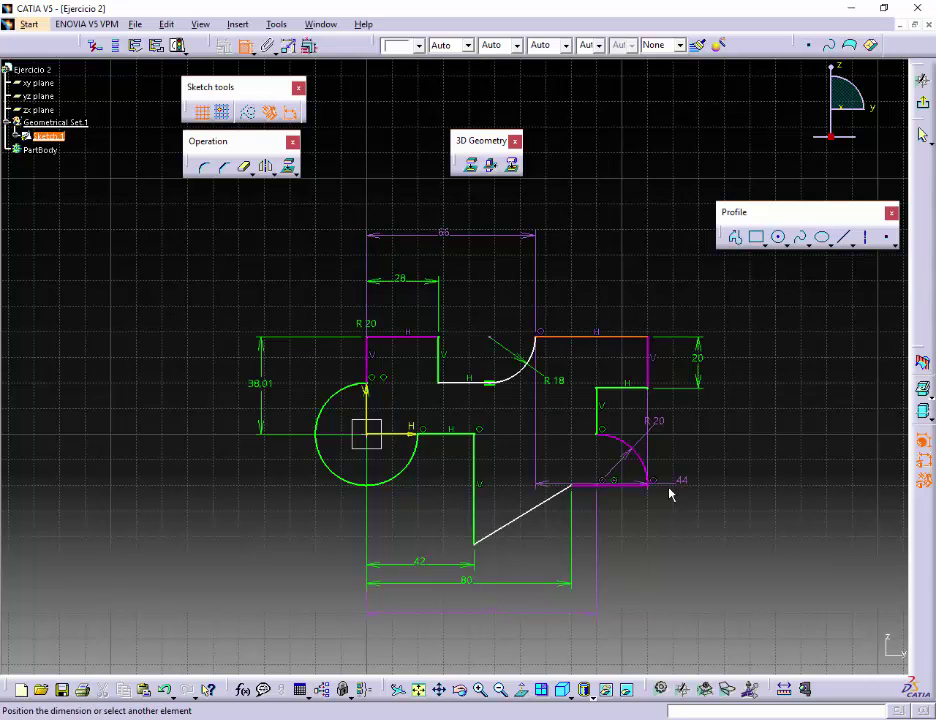
{"action": "left_click", "coordinate": [641, 486]}
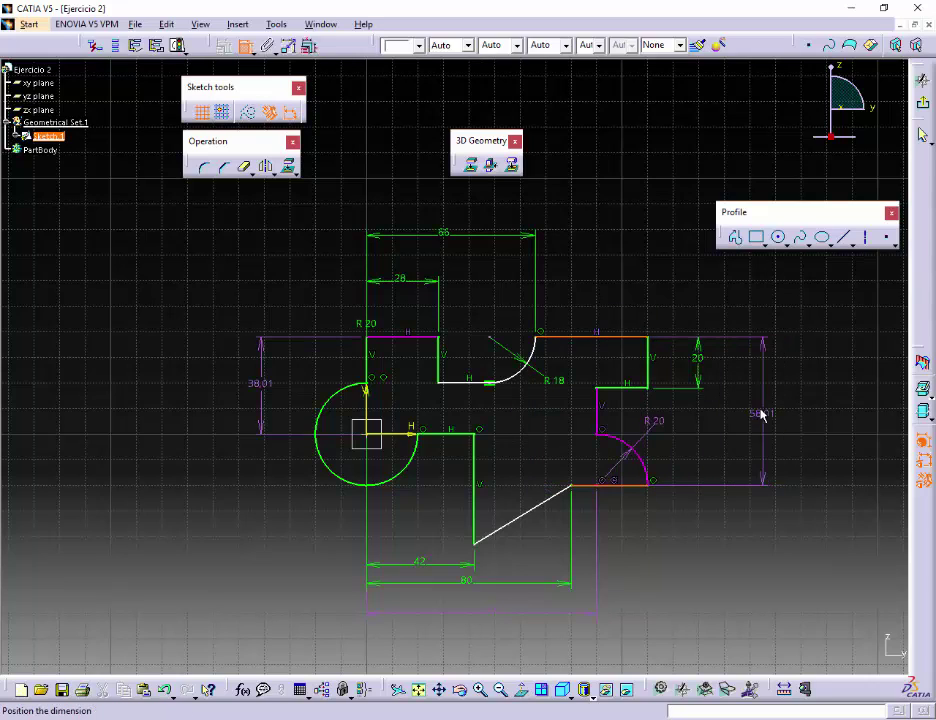
{"action": "left_click", "coordinate": [760, 408]}
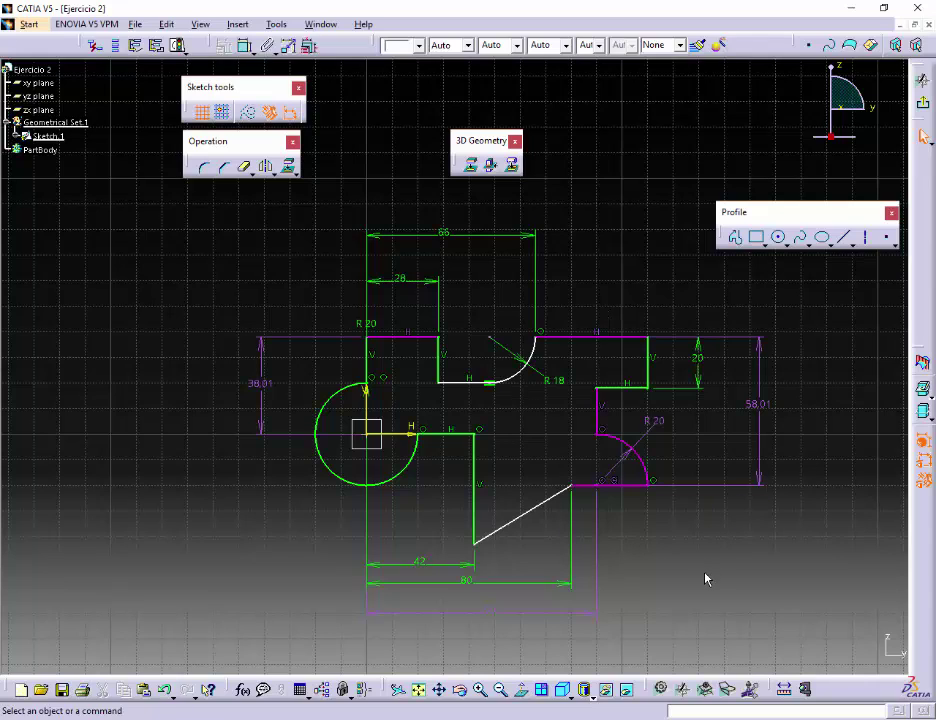
{"action": "left_click", "coordinate": [769, 408]}
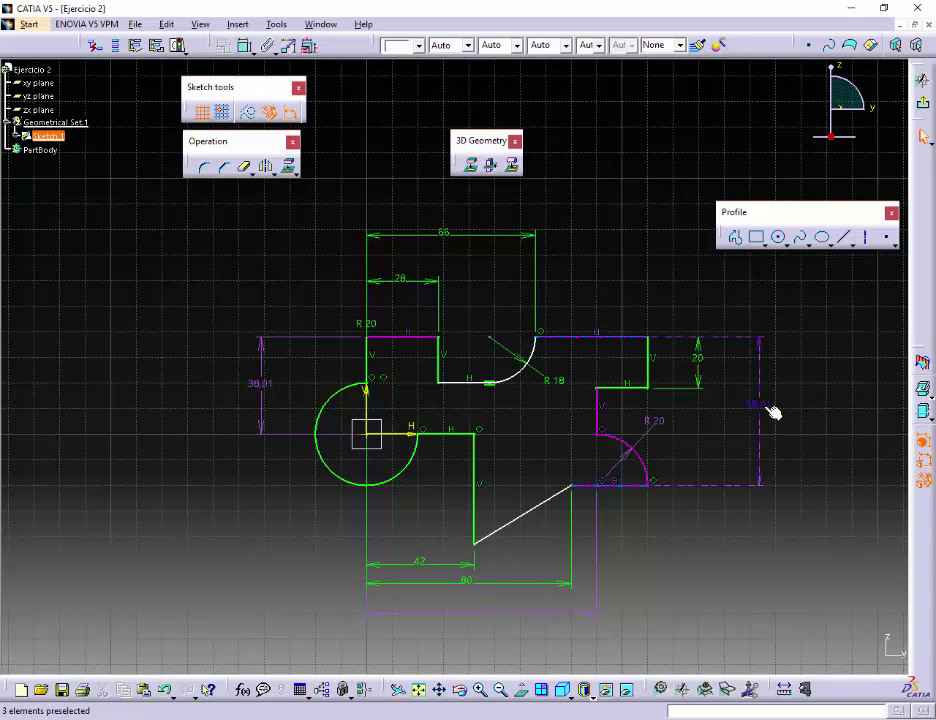
{"action": "key", "text": "Delete"}
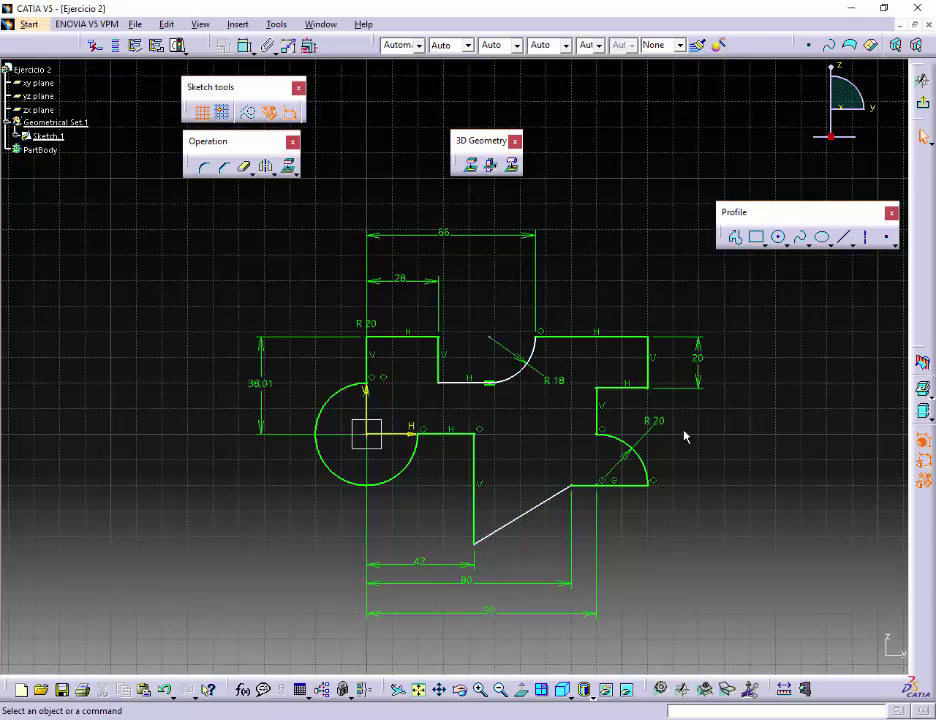
Constrain the R18 arc's centre to be coincident with the upper-right horizontal line
{"action": "left_click", "coordinate": [533, 389]}
{"action": "left_click", "coordinate": [474, 434]}
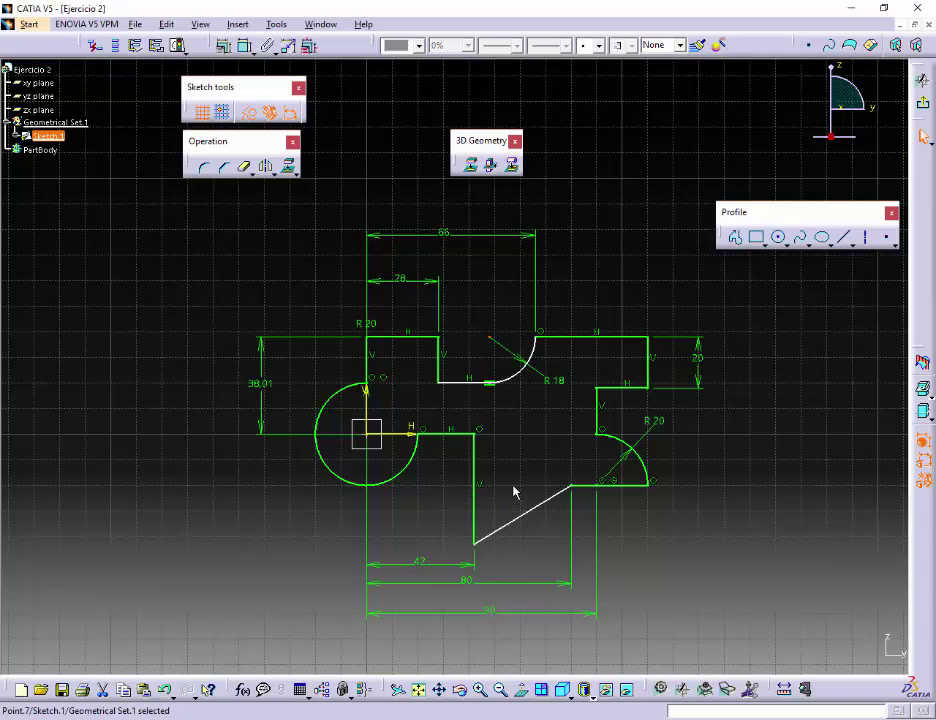
{"action": "left_click", "coordinate": [570, 341], "text": "ctrl"}
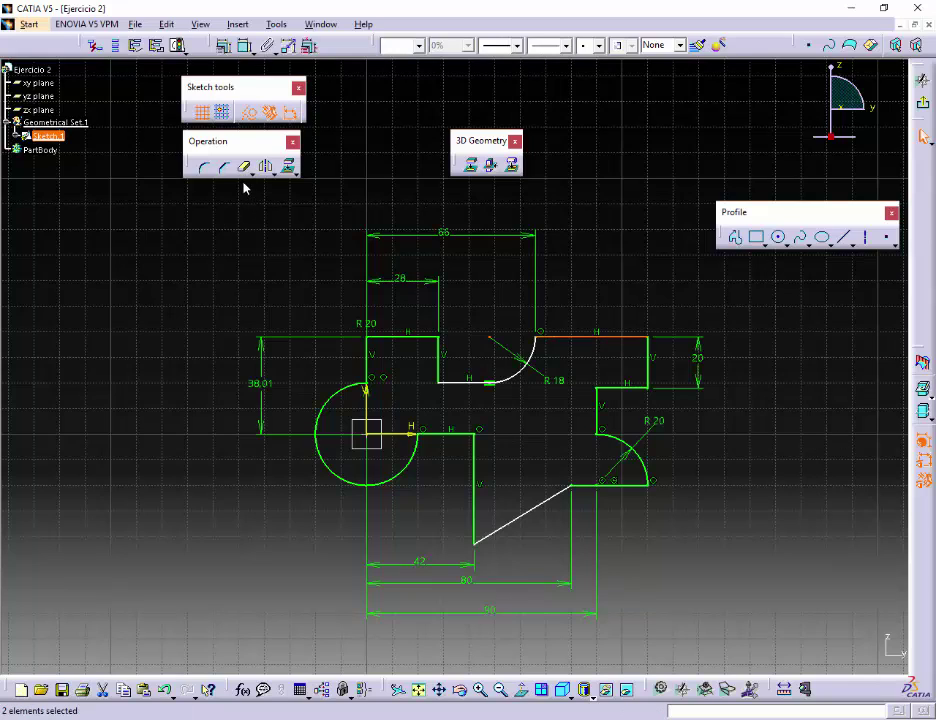
{"action": "left_click", "coordinate": [224, 45]}
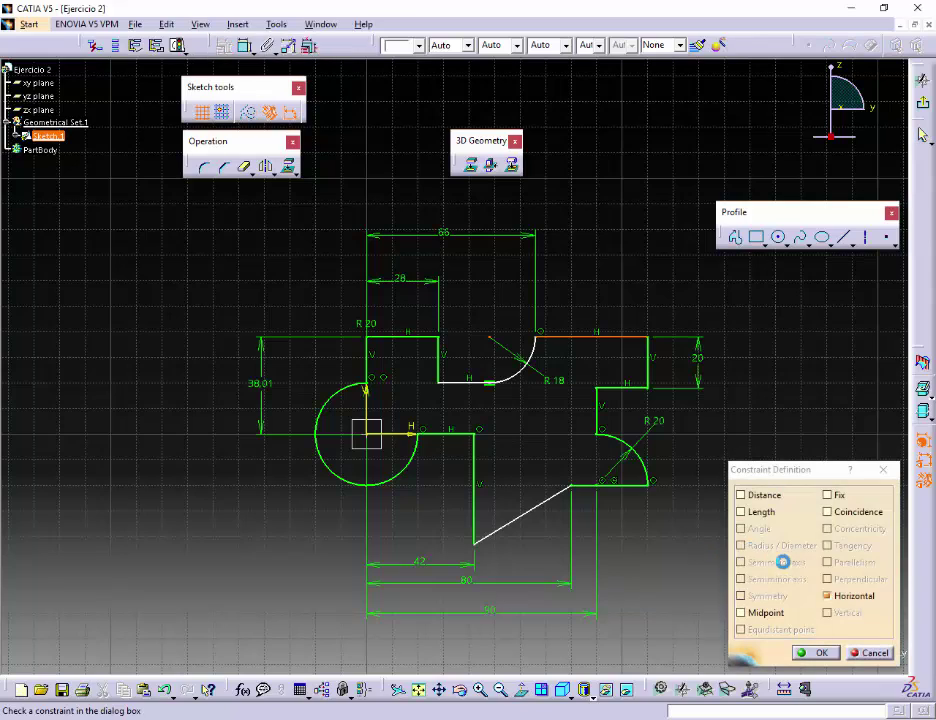
{"action": "left_click", "coordinate": [827, 512]}
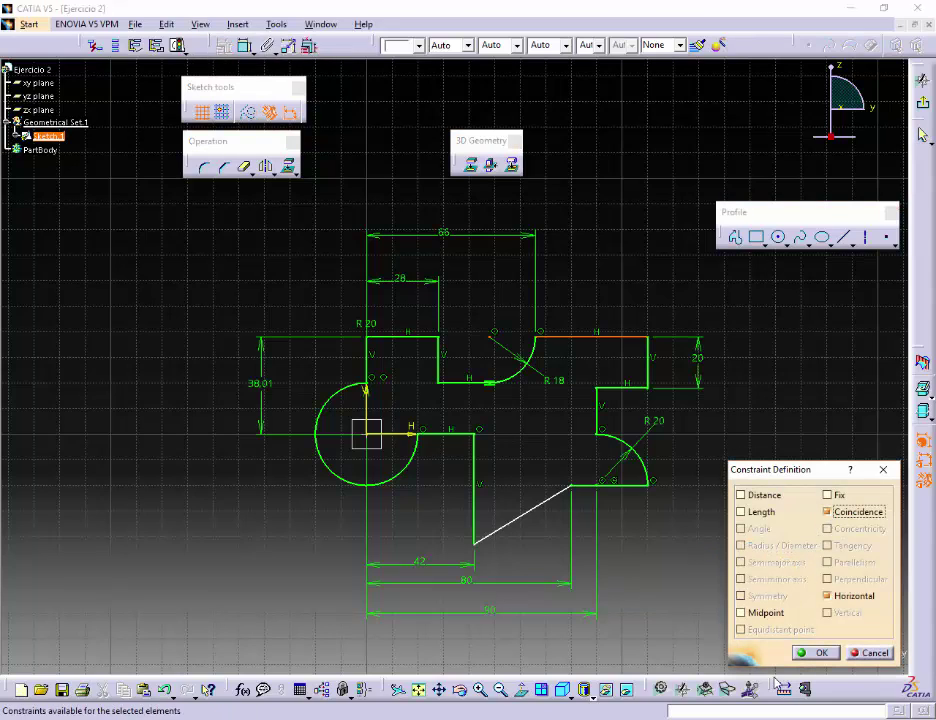
{"action": "left_click", "coordinate": [818, 652]}
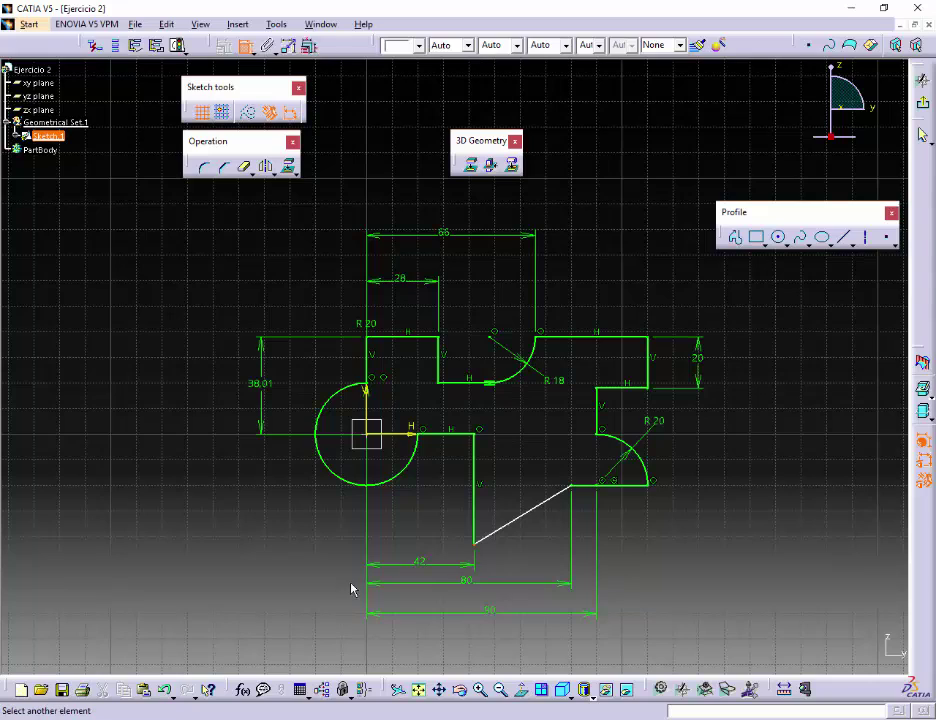
Try a 45 mm vertical dimension from the horizontal axis to the outline's lowest vertex, and delete that dimension
{"action": "left_click", "coordinate": [400, 438]}
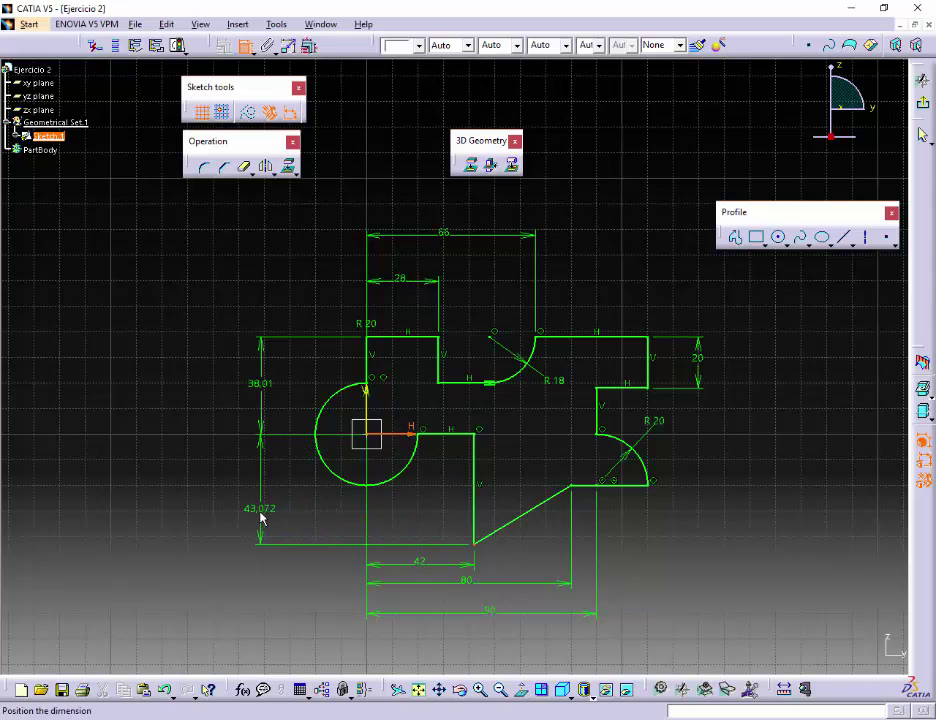
{"action": "left_click", "coordinate": [261, 515]}
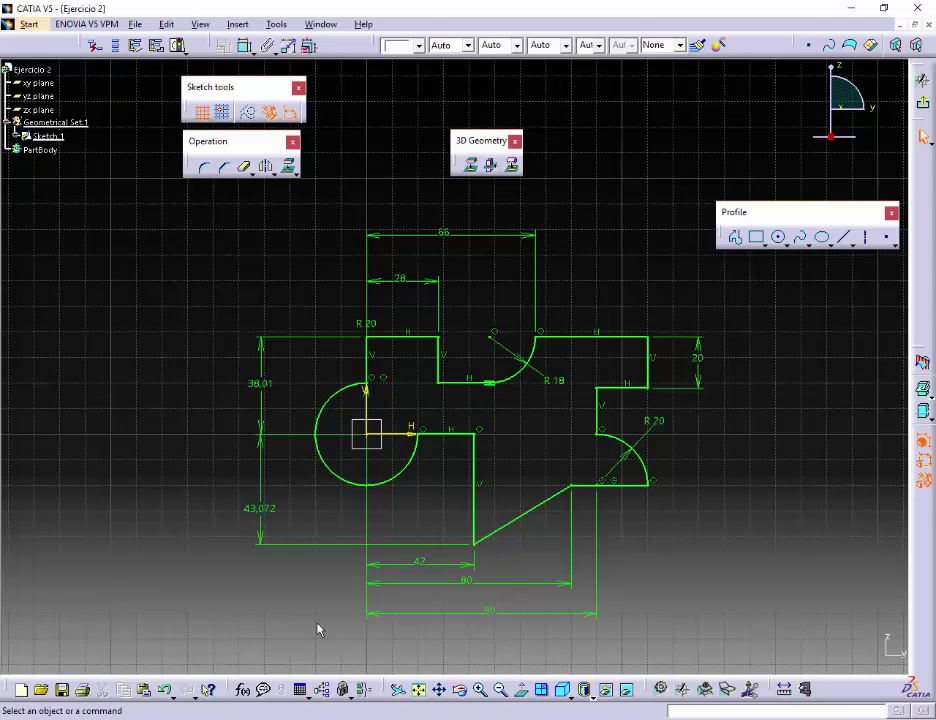
{"action": "left_click", "coordinate": [268, 517]}
{"action": "double_click", "coordinate": [268, 517]}
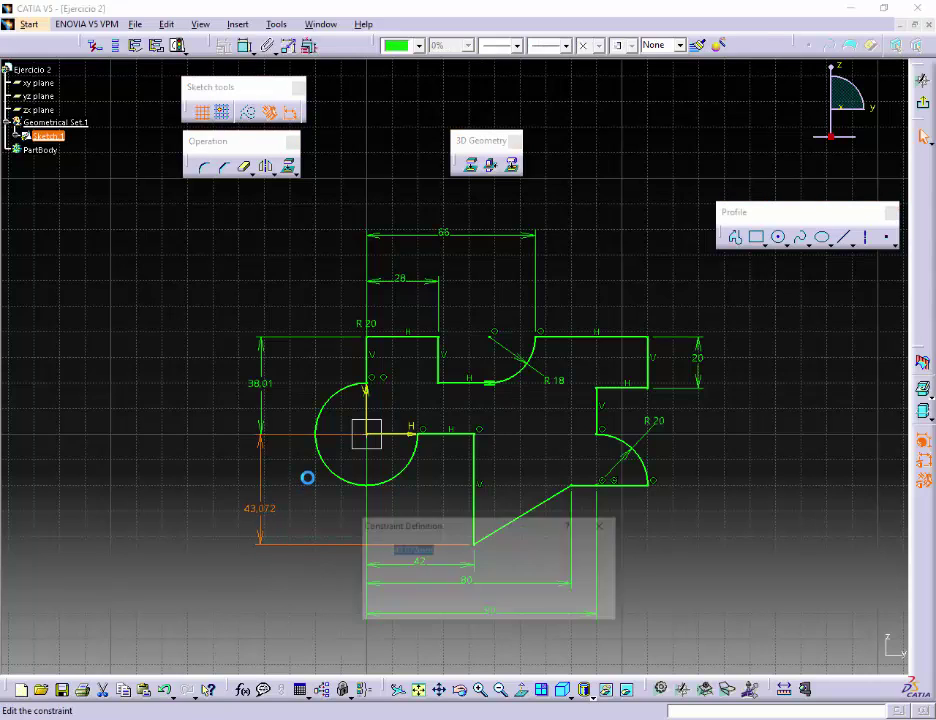
{"action": "type", "text": "45"}
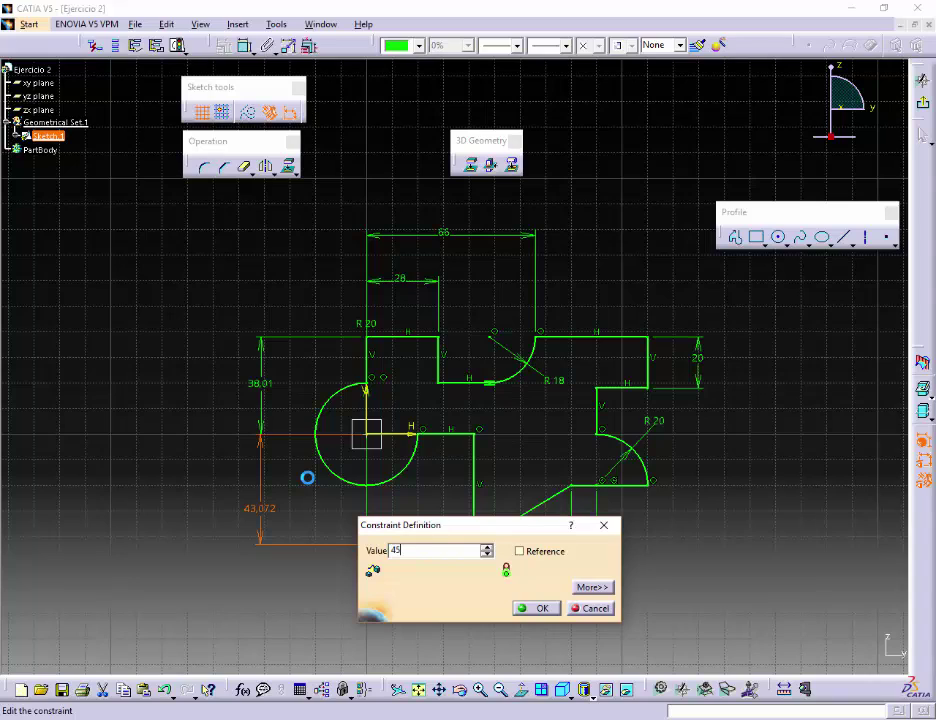
{"action": "key", "text": "Return"}
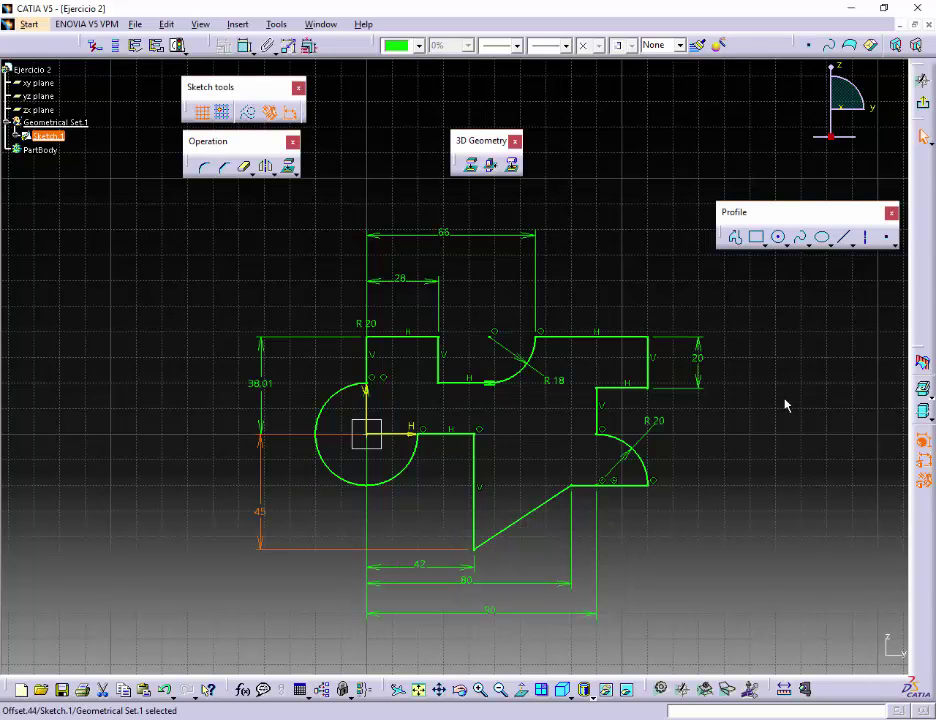
{"action": "left_click", "coordinate": [758, 536]}
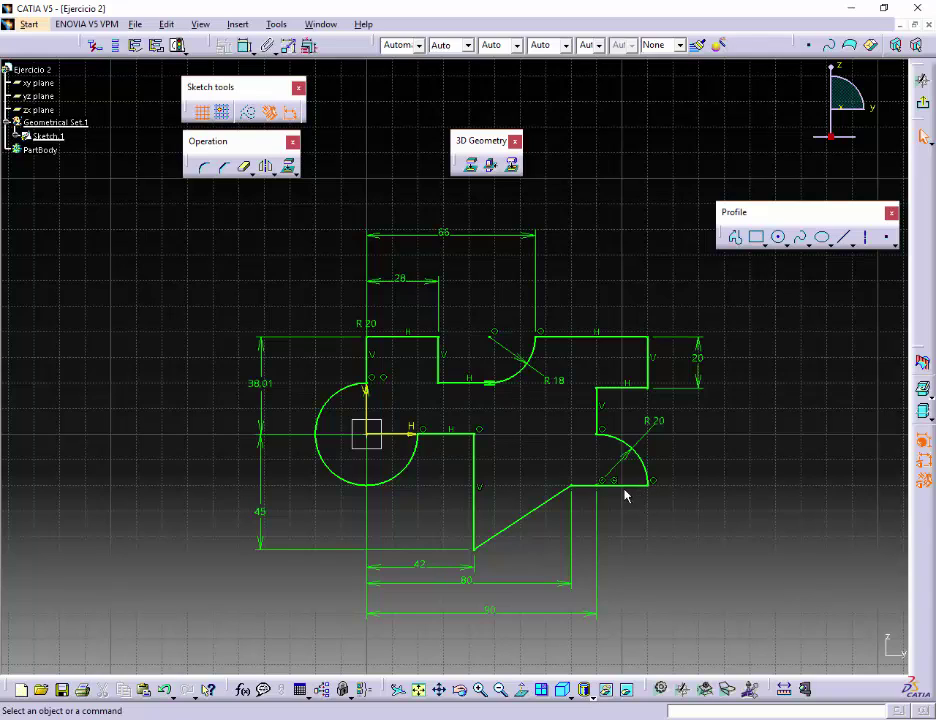
{"action": "left_click", "coordinate": [257, 528]}
{"action": "key", "text": "Delete"}
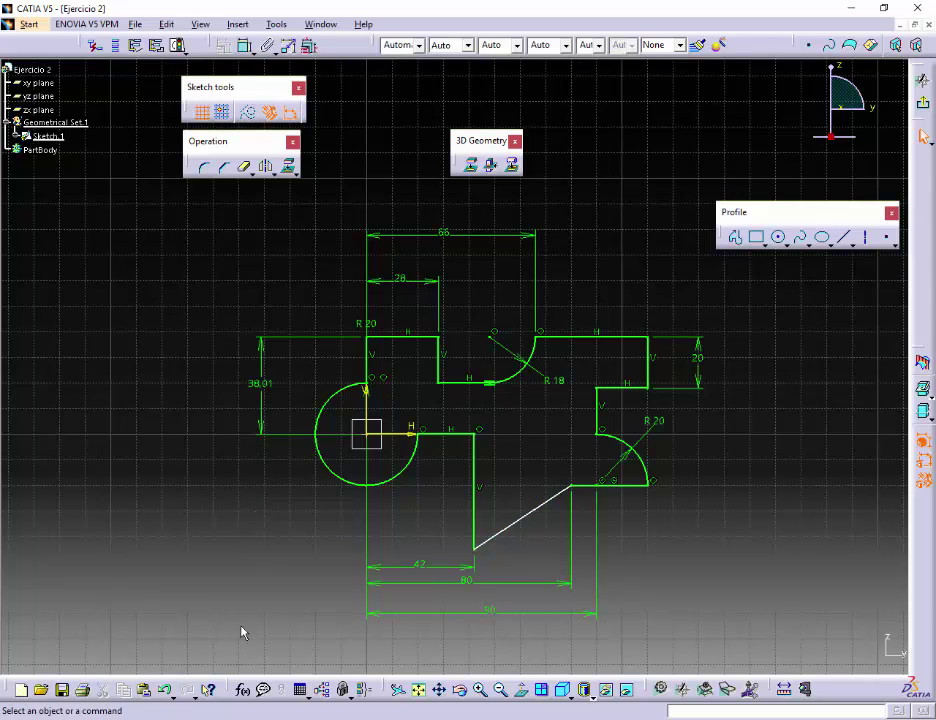
{"action": "left_click", "coordinate": [245, 45]}
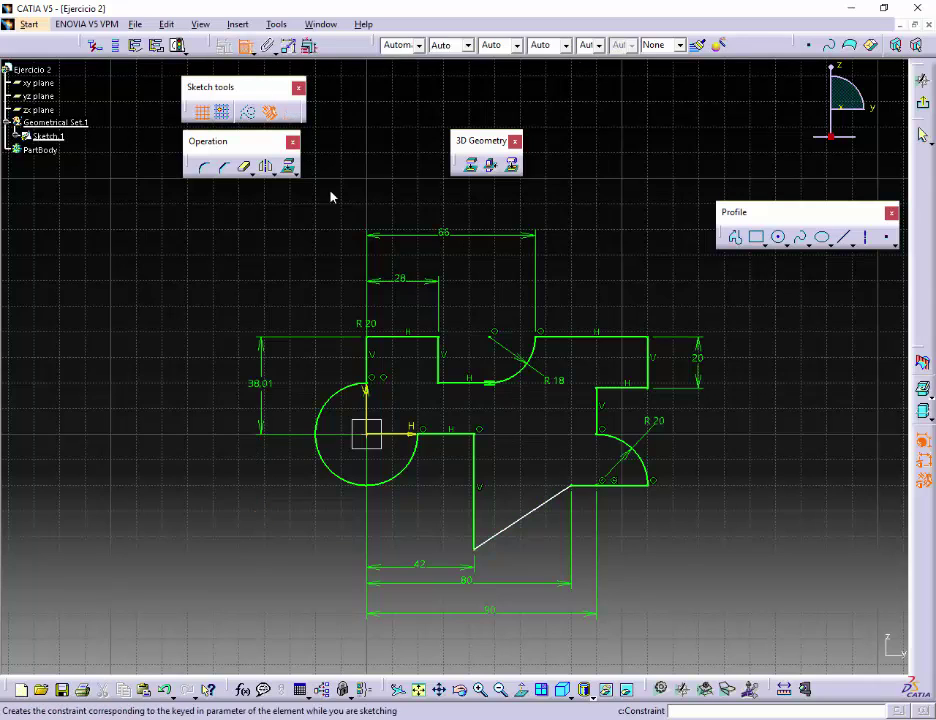
{"action": "left_click", "coordinate": [587, 486]}
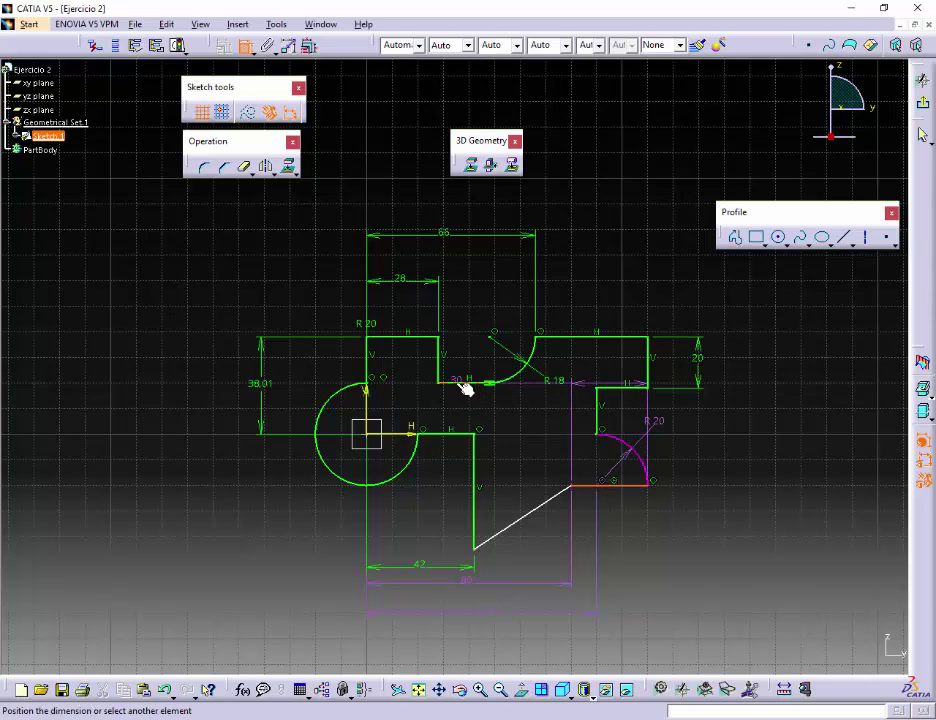
{"action": "left_click", "coordinate": [463, 388]}
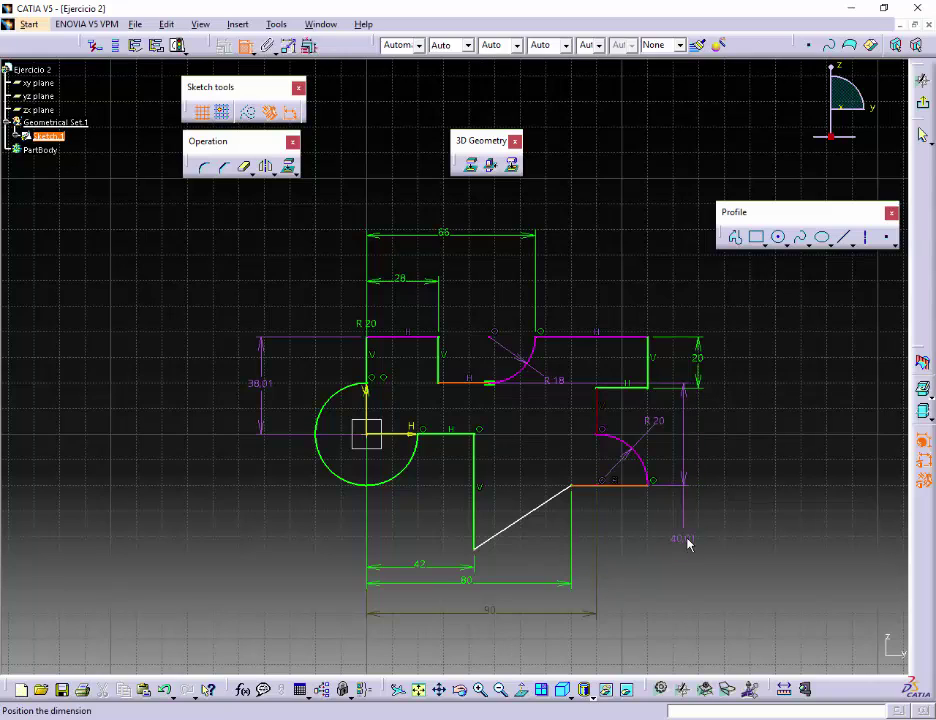
{"action": "key", "text": "Escape"}
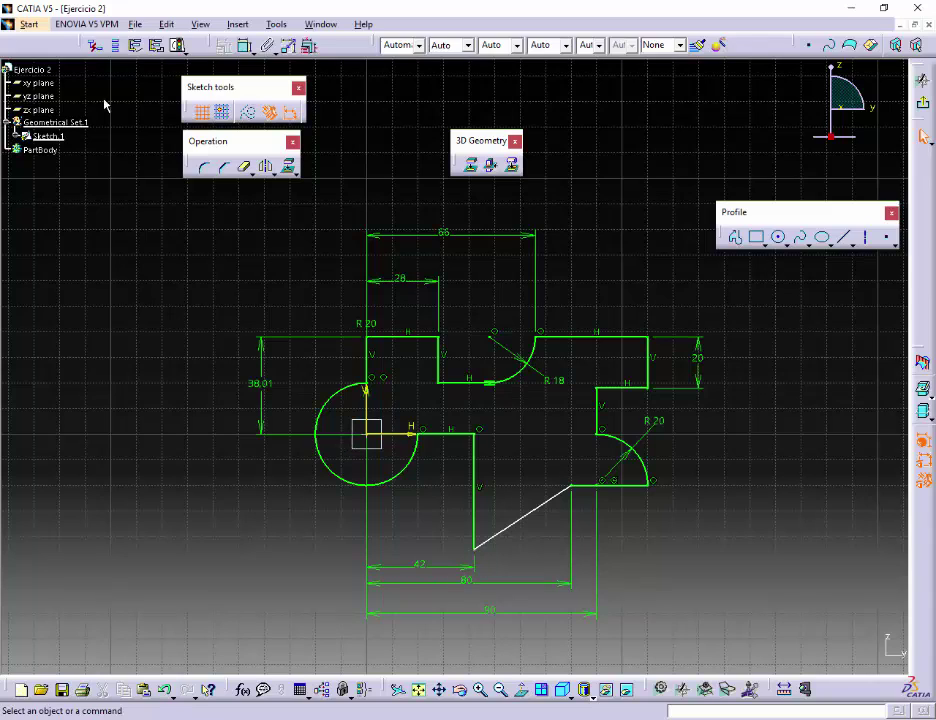
Dimension the vertical distance between the horizontal axis and the outline's lowest vertex, and exit the sketch
{"action": "left_click", "coordinate": [245, 45]}
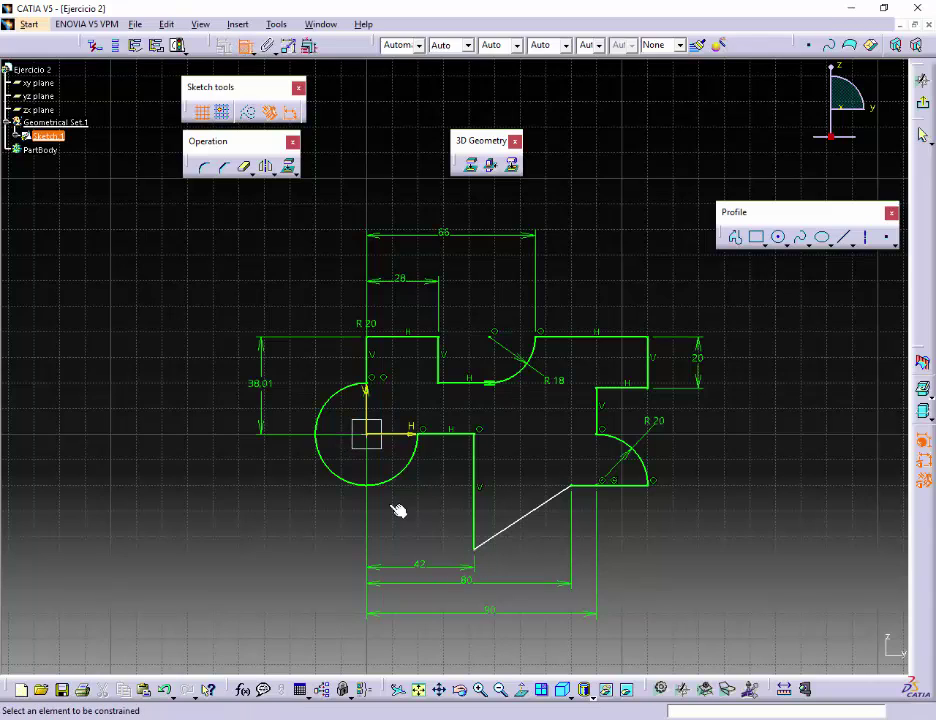
{"action": "left_click", "coordinate": [476, 550]}
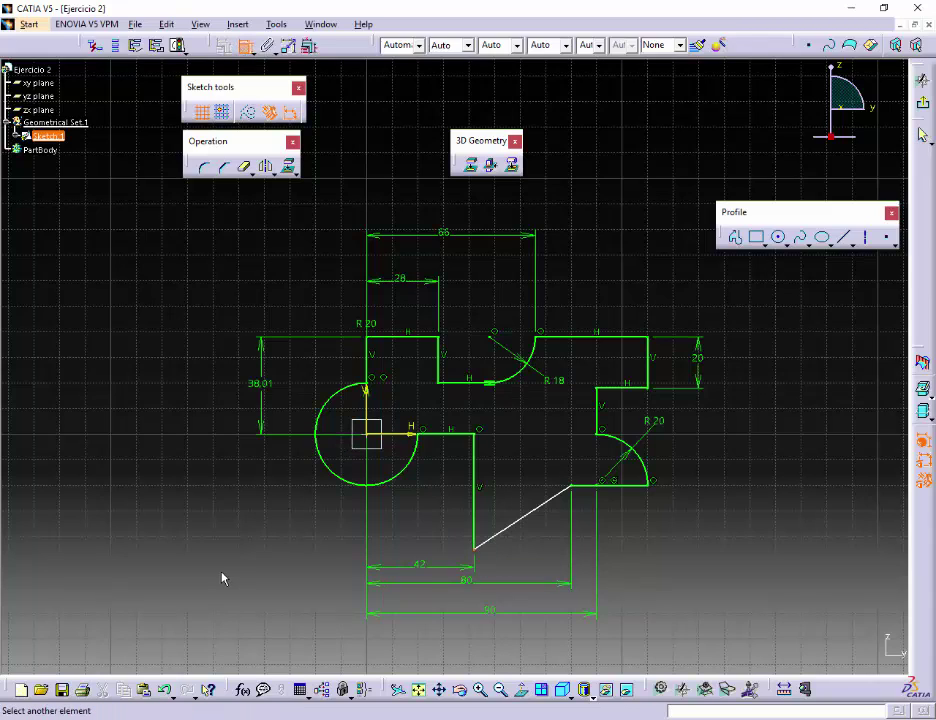
{"action": "left_click", "coordinate": [403, 437]}
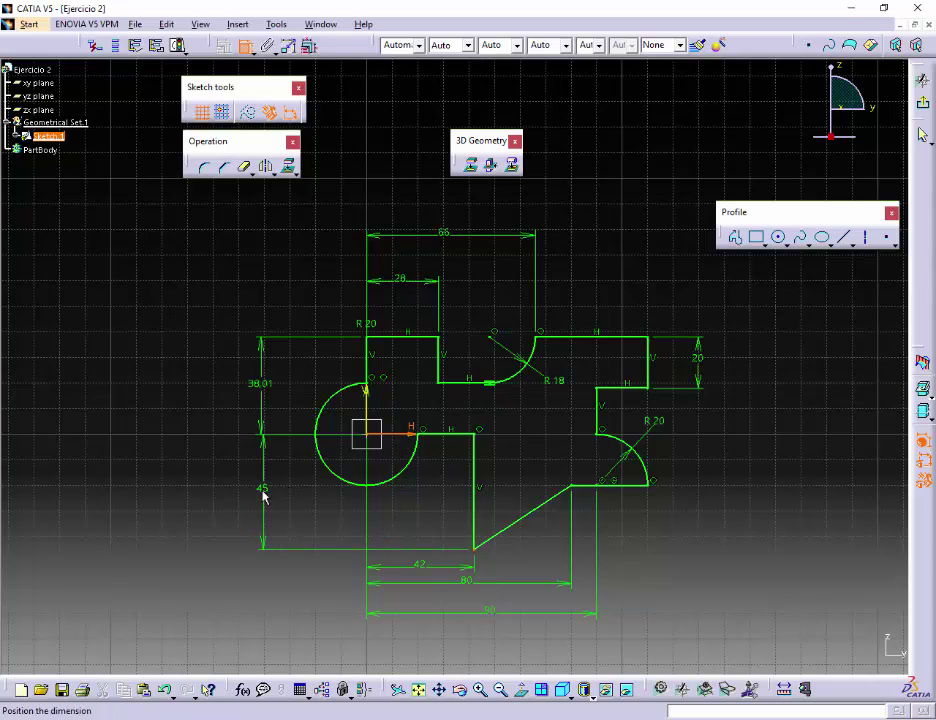
{"action": "left_click", "coordinate": [261, 496]}
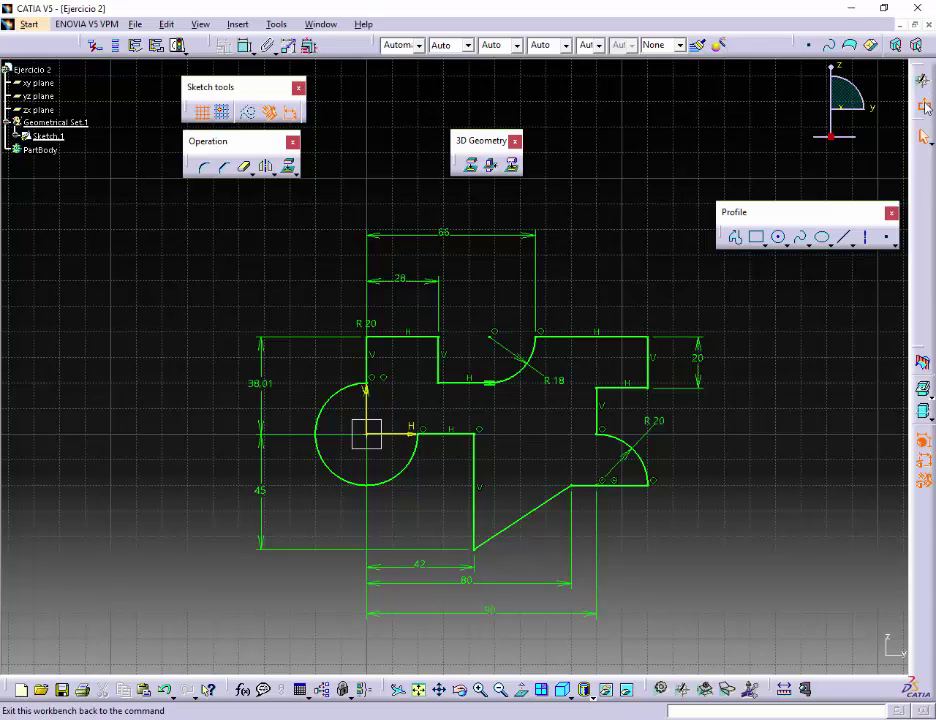
{"action": "left_click", "coordinate": [925, 107]}
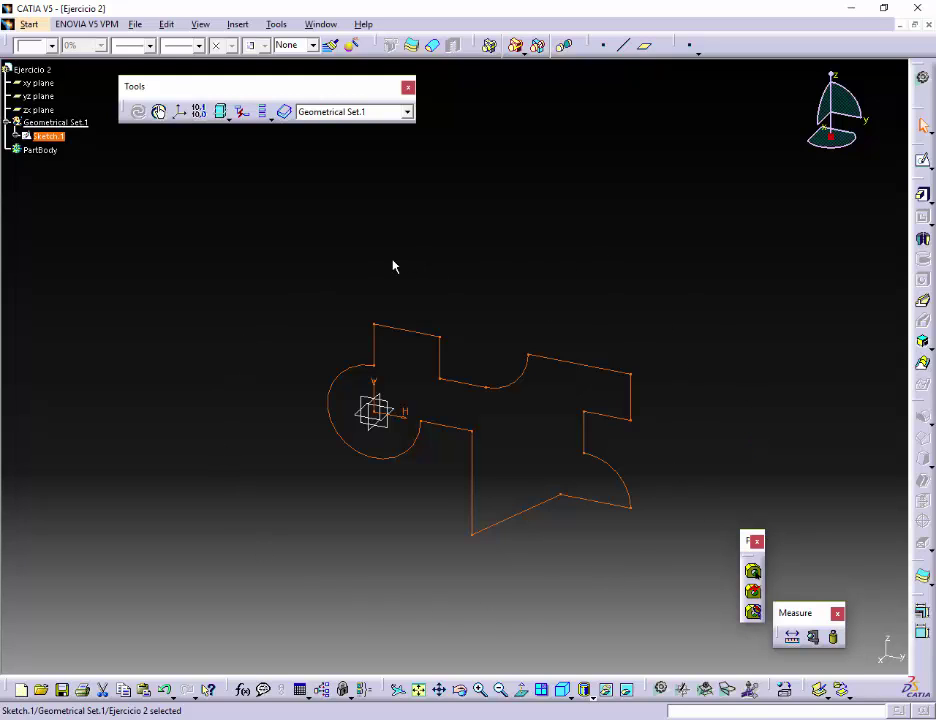
Create a 20 mm Pad from Sketch.1 with the Thick option on and Thickness1 set to 20 mm
{"action": "left_click", "coordinate": [922, 198]}
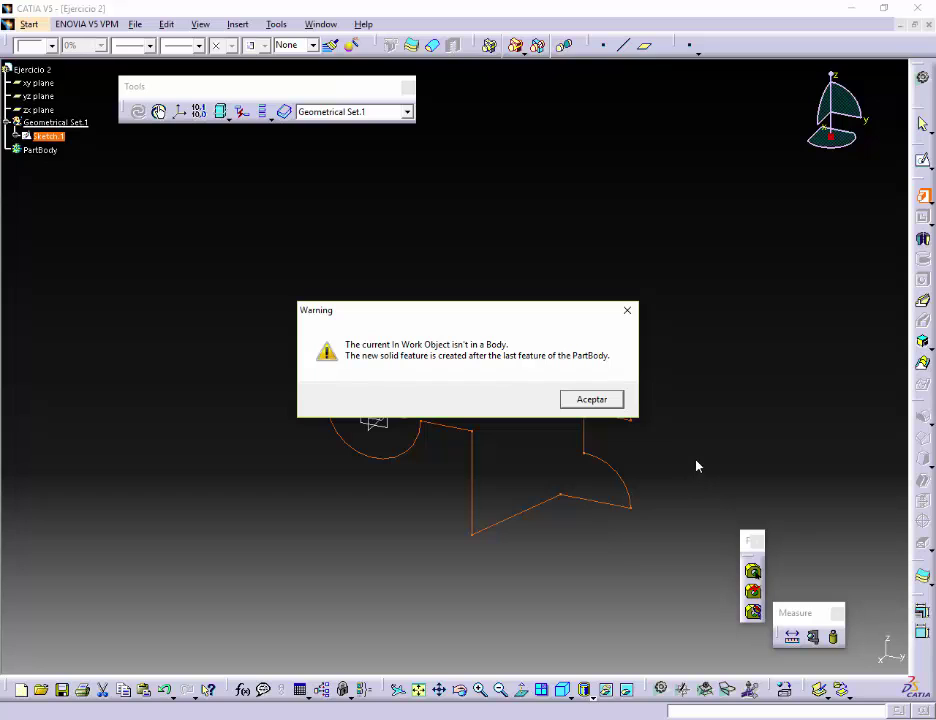
{"action": "left_click", "coordinate": [598, 401]}
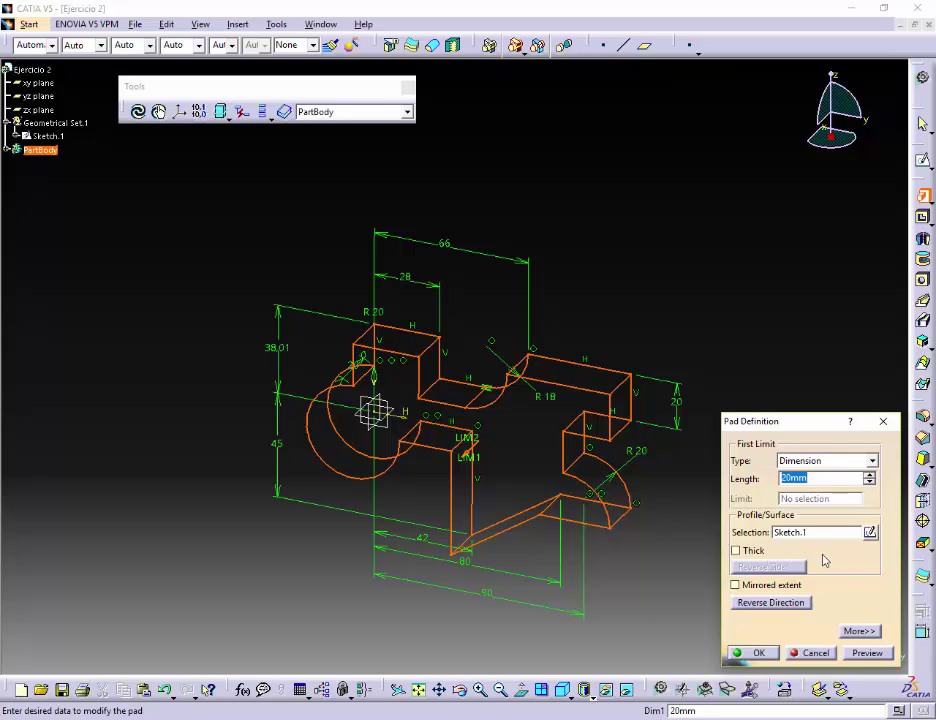
{"action": "left_click", "coordinate": [737, 552]}
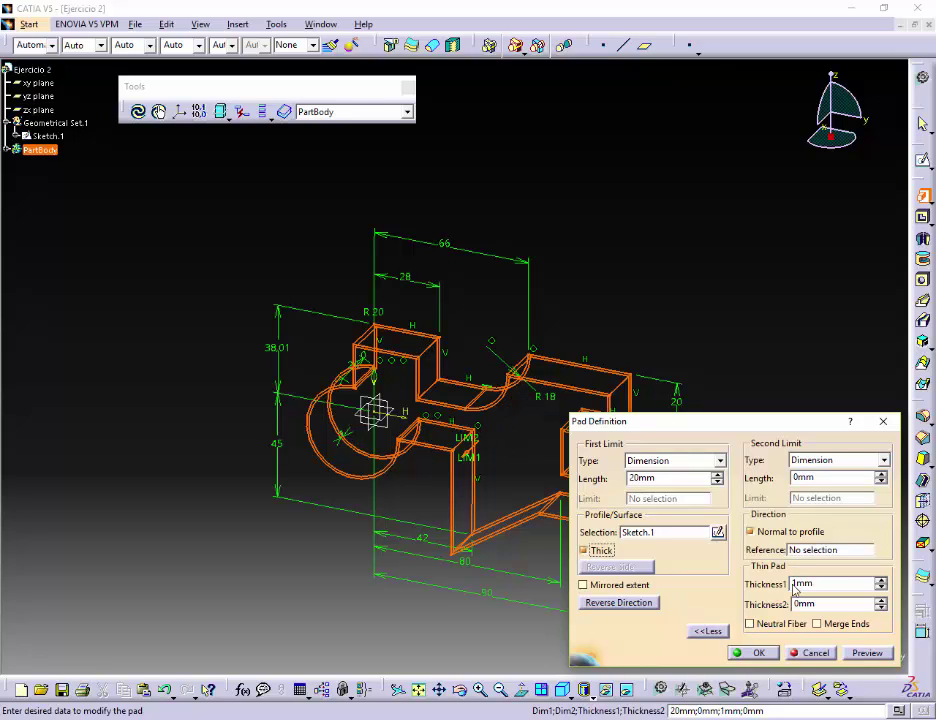
{"action": "left_click", "coordinate": [819, 586]}
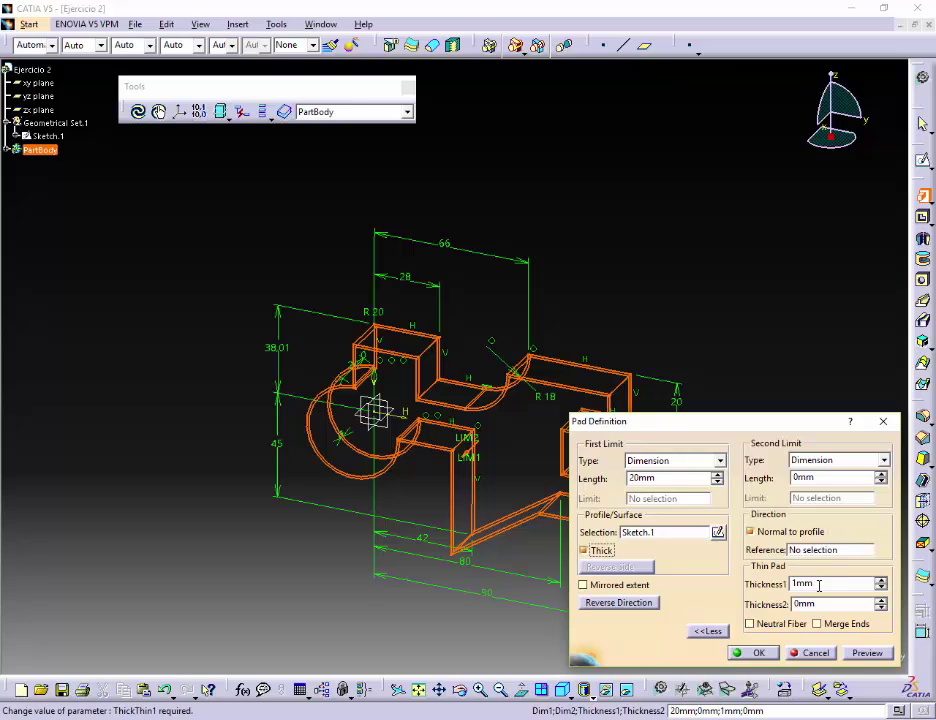
{"action": "double_click", "coordinate": [826, 584]}
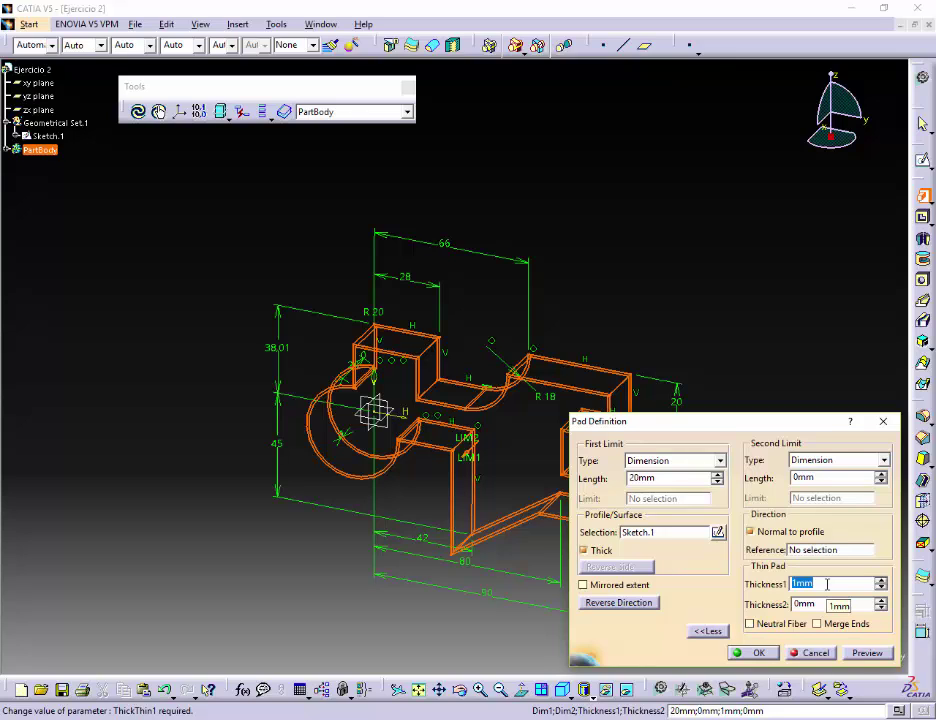
{"action": "type", "text": "20"}
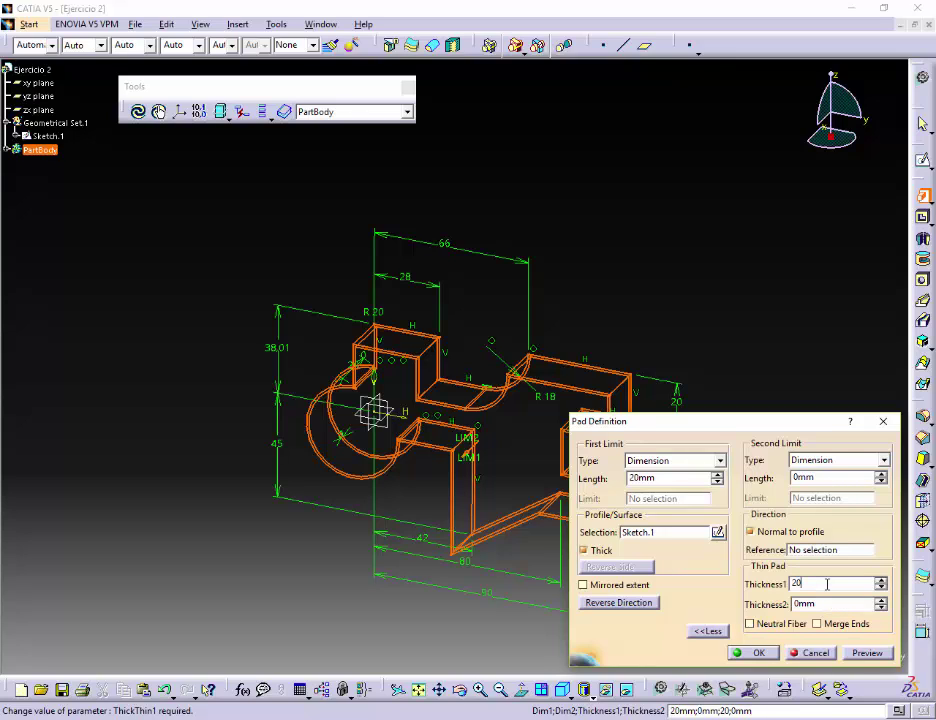
{"action": "key", "text": "Return"}
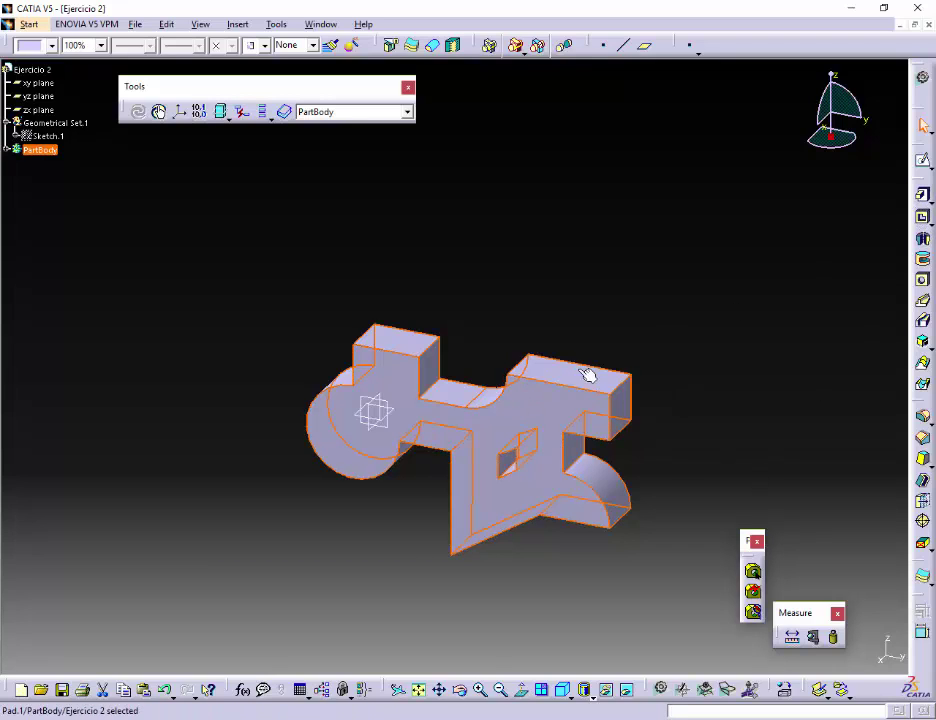
Edit Pad.1 to set its Thickness1 to 5 mm and preview the thin-walled pad
{"action": "left_click", "coordinate": [7, 149]}
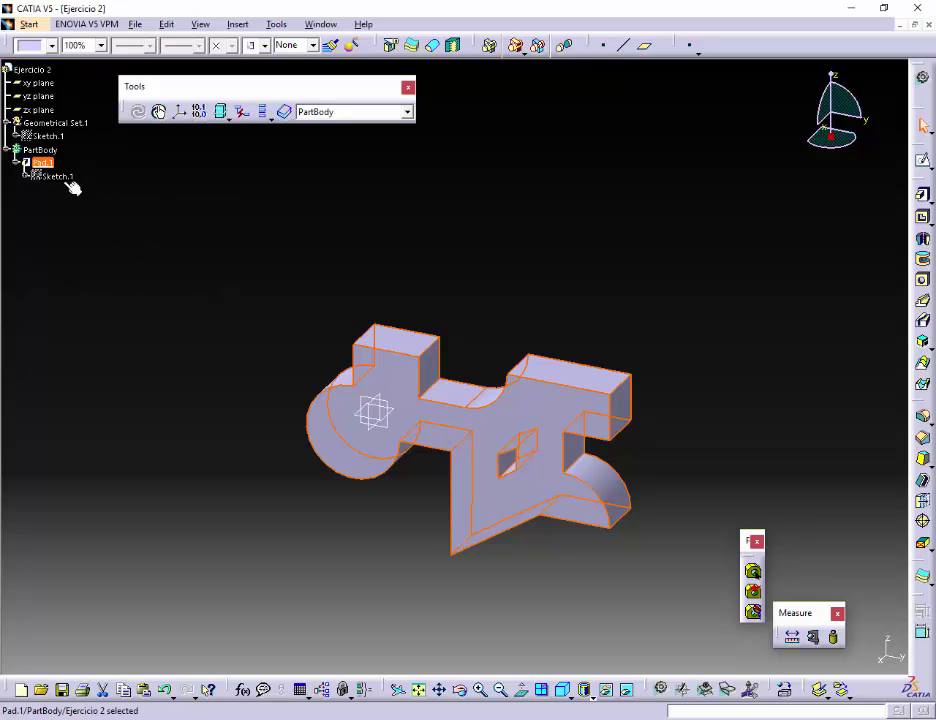
{"action": "left_click", "coordinate": [44, 163]}
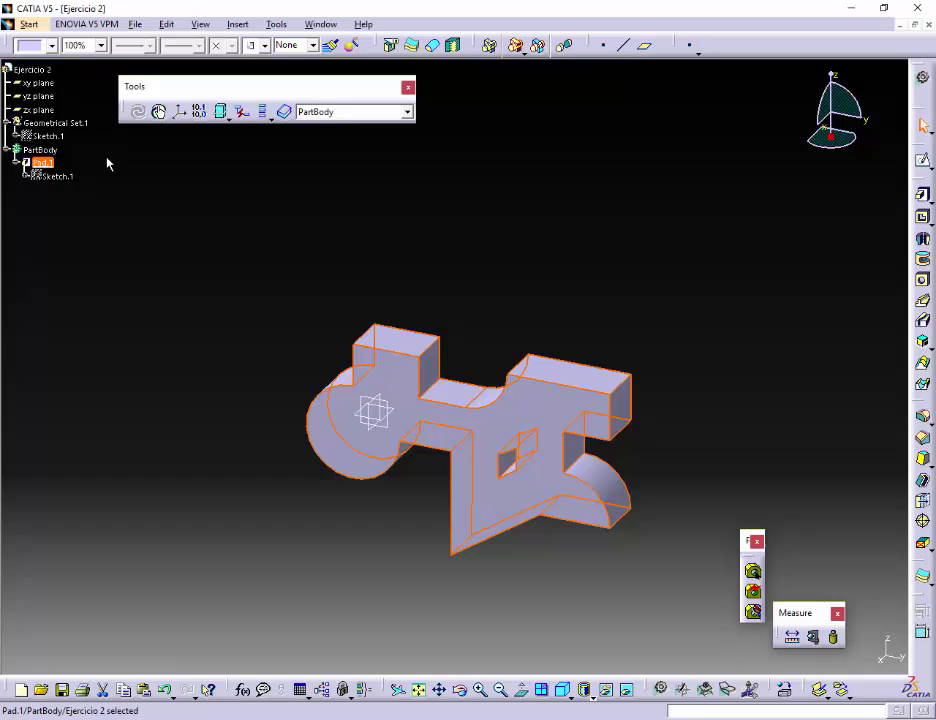
{"action": "double_click", "coordinate": [42, 163]}
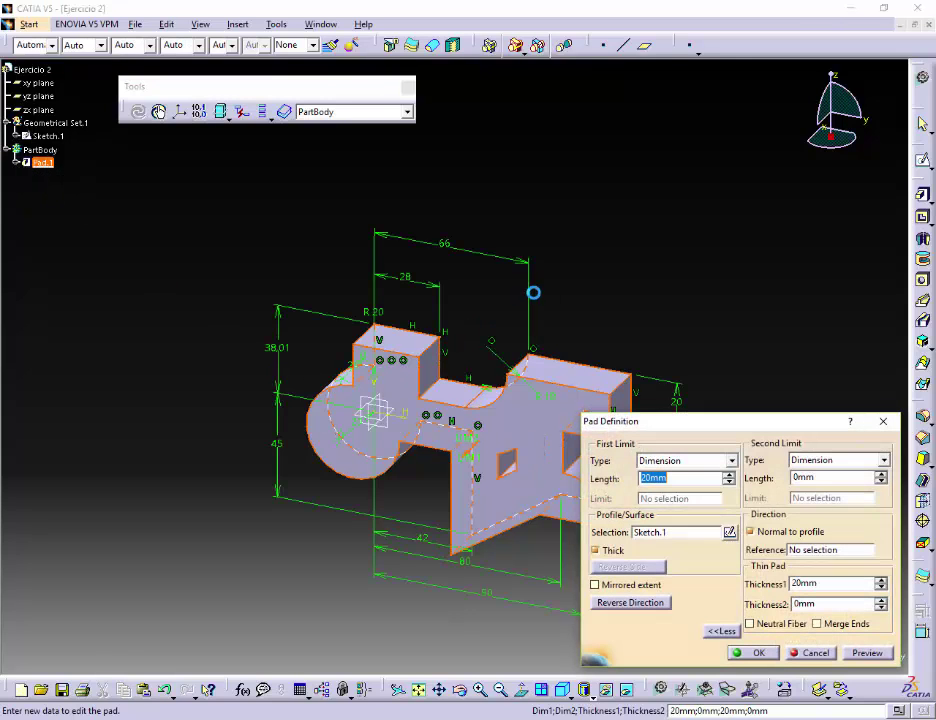
{"action": "left_click", "coordinate": [827, 587]}
{"action": "double_click", "coordinate": [827, 587]}
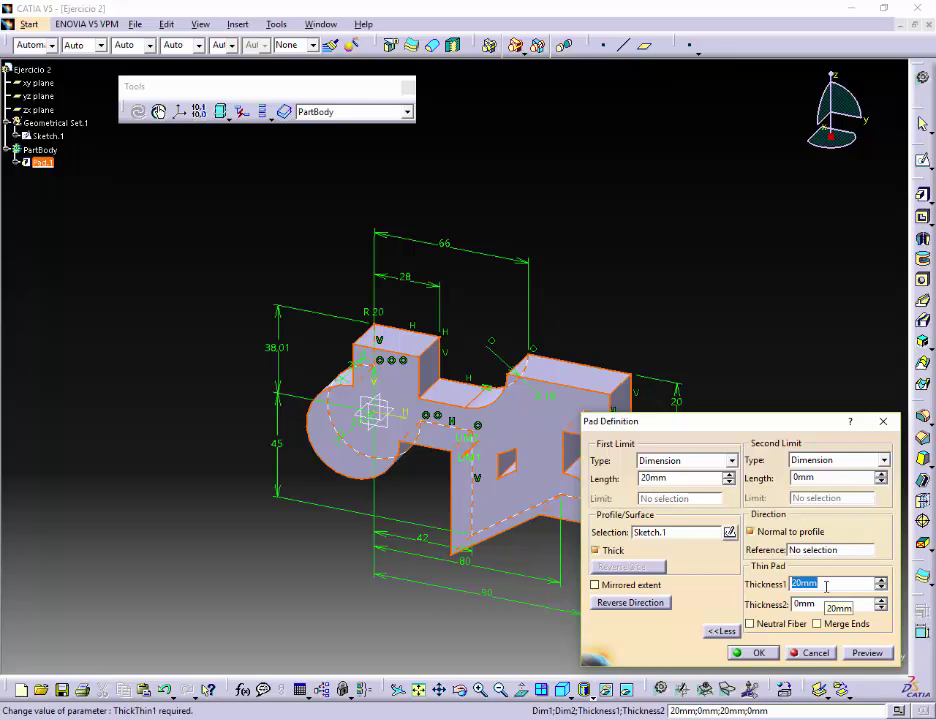
{"action": "type", "text": "5"}
{"action": "key", "text": "Return"}
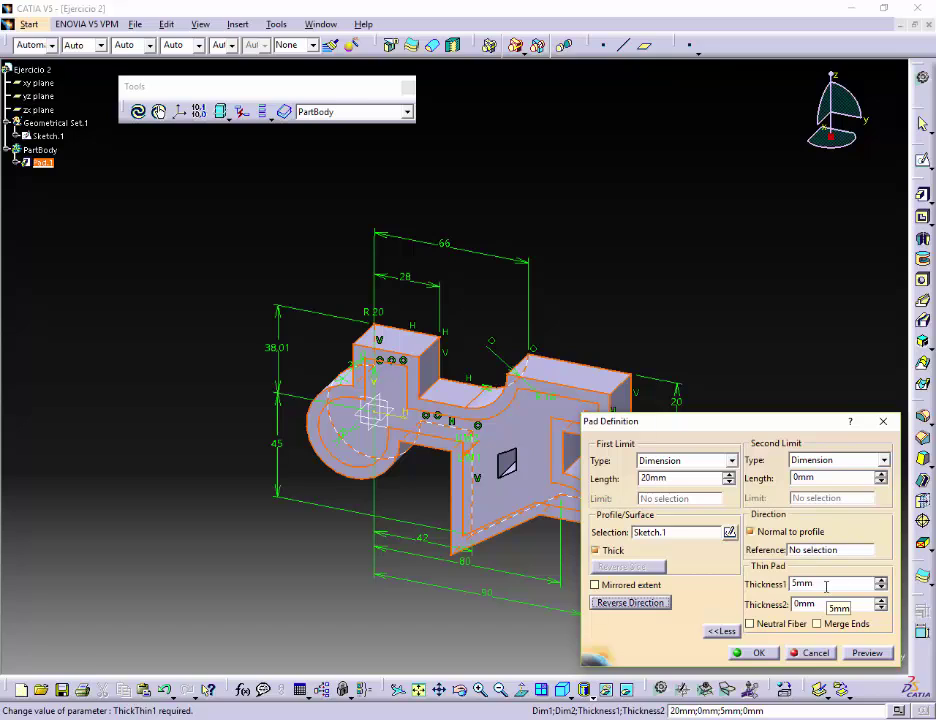
{"action": "left_click", "coordinate": [877, 660]}
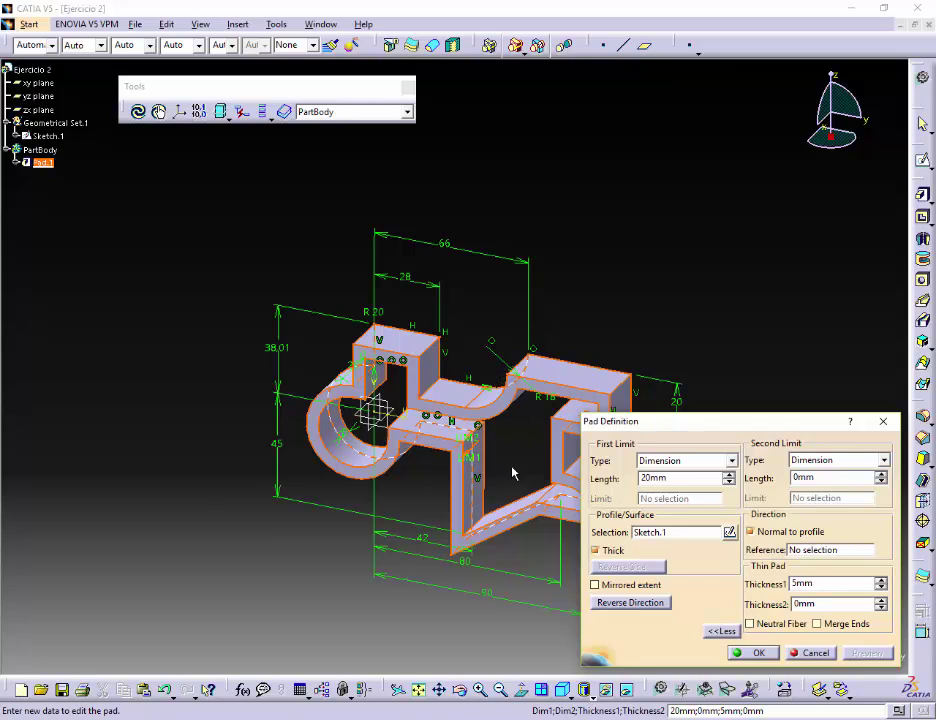
Turn off the Thick option of Pad.1 and apply it as a solid pad
{"action": "left_click", "coordinate": [614, 551]}
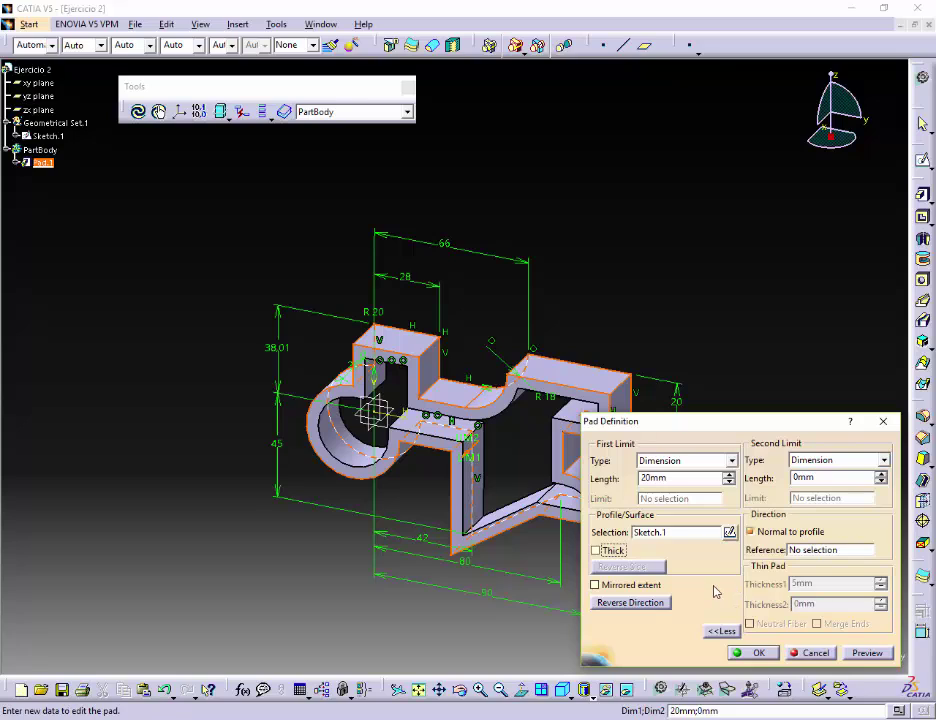
{"action": "left_click", "coordinate": [861, 654]}
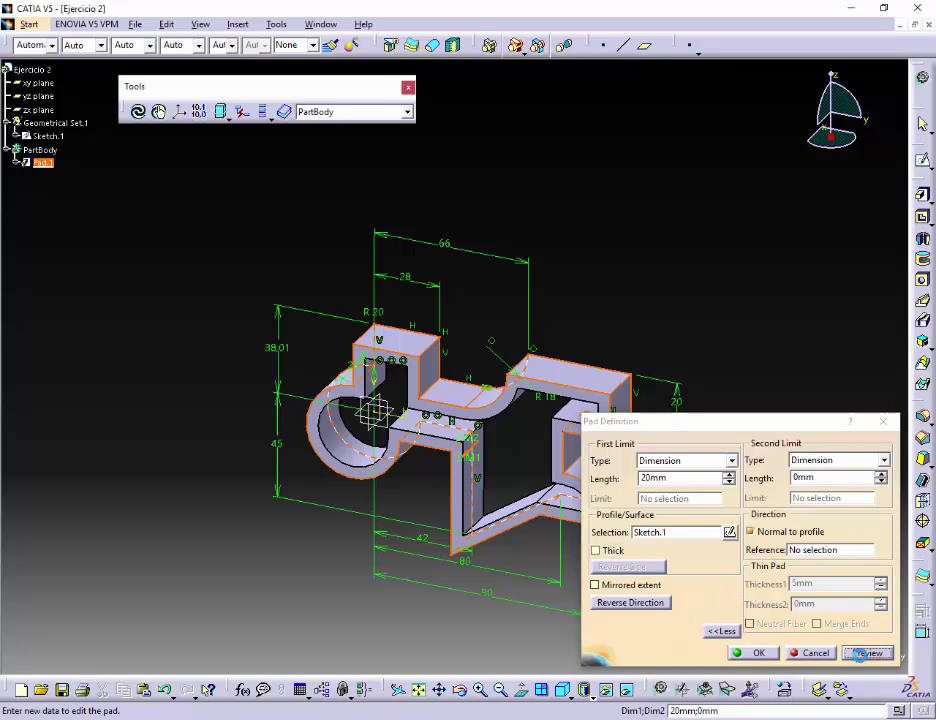
{"action": "left_click", "coordinate": [764, 656]}
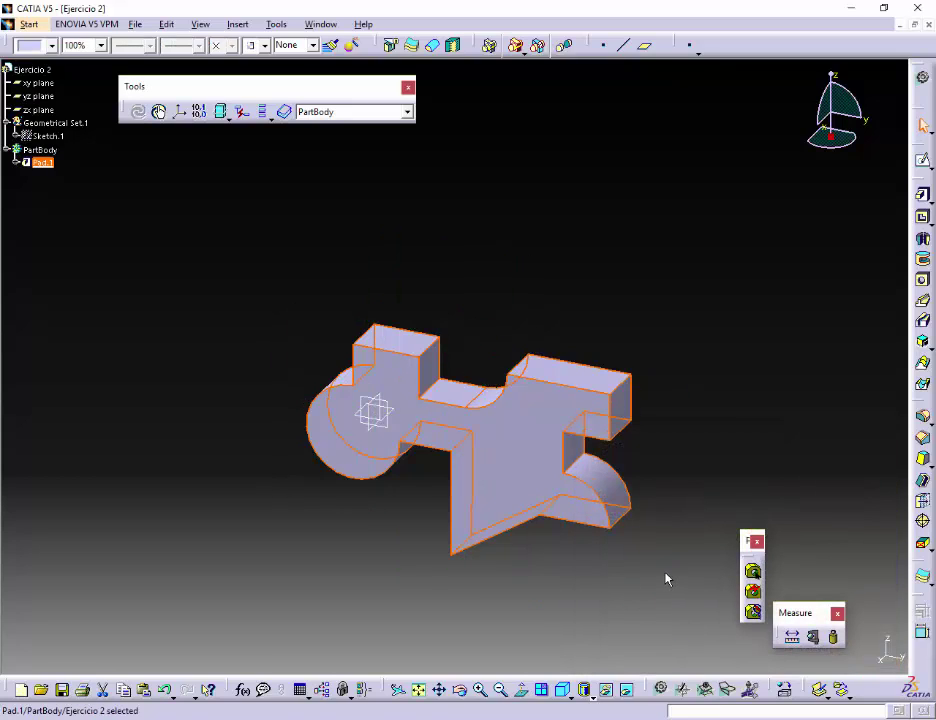
{"action": "left_click", "coordinate": [678, 454]}
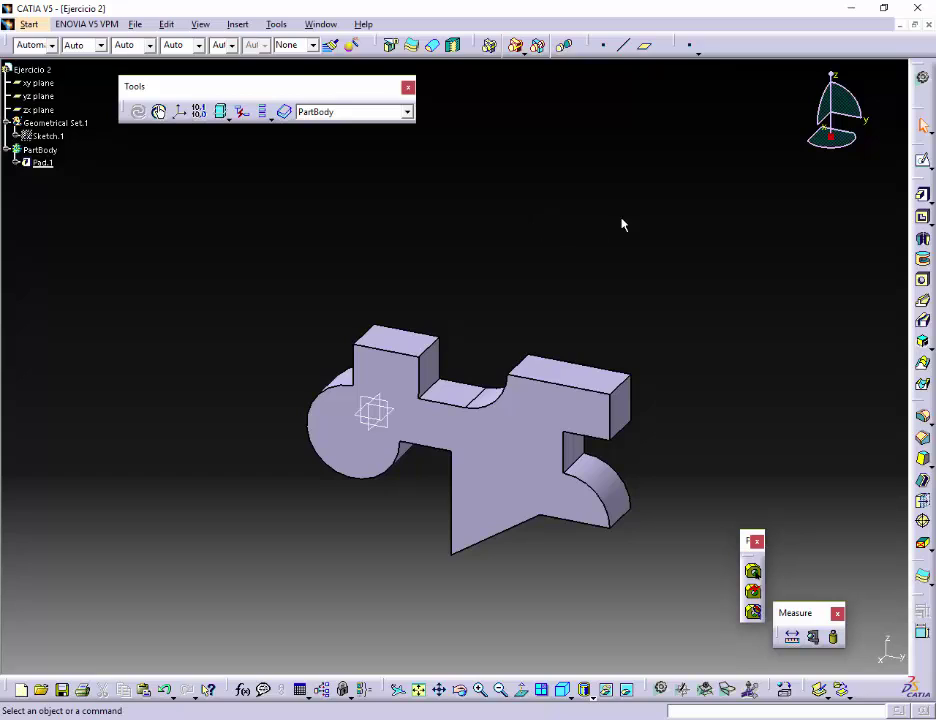
Start a sketch on the pad's large front face and move the 3D Geometry toolbar clear of the part
{"action": "left_click", "coordinate": [922, 160]}
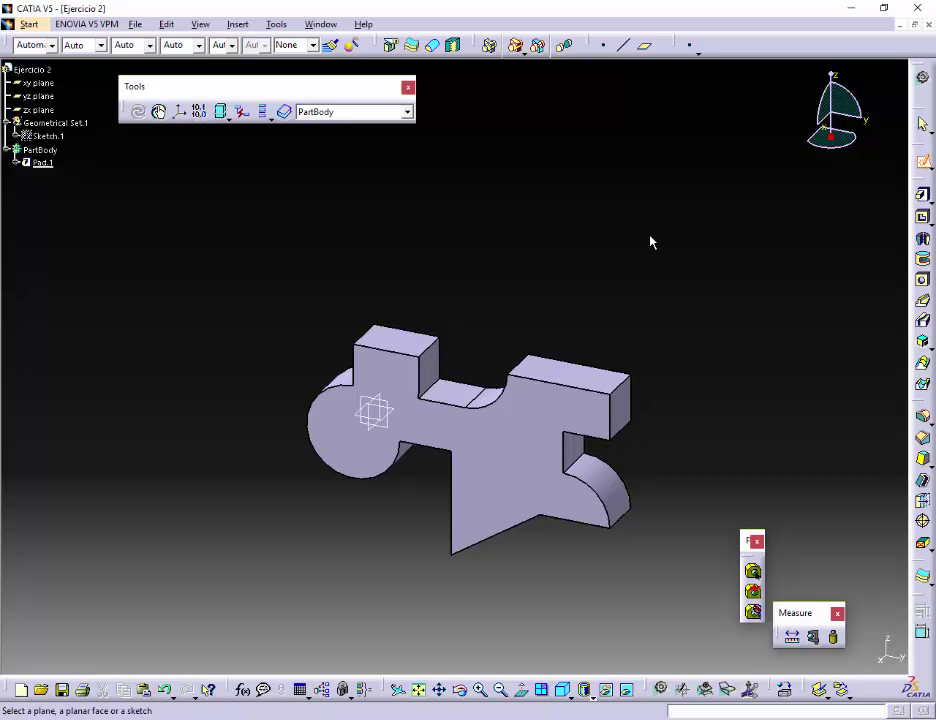
{"action": "left_click", "coordinate": [510, 460]}
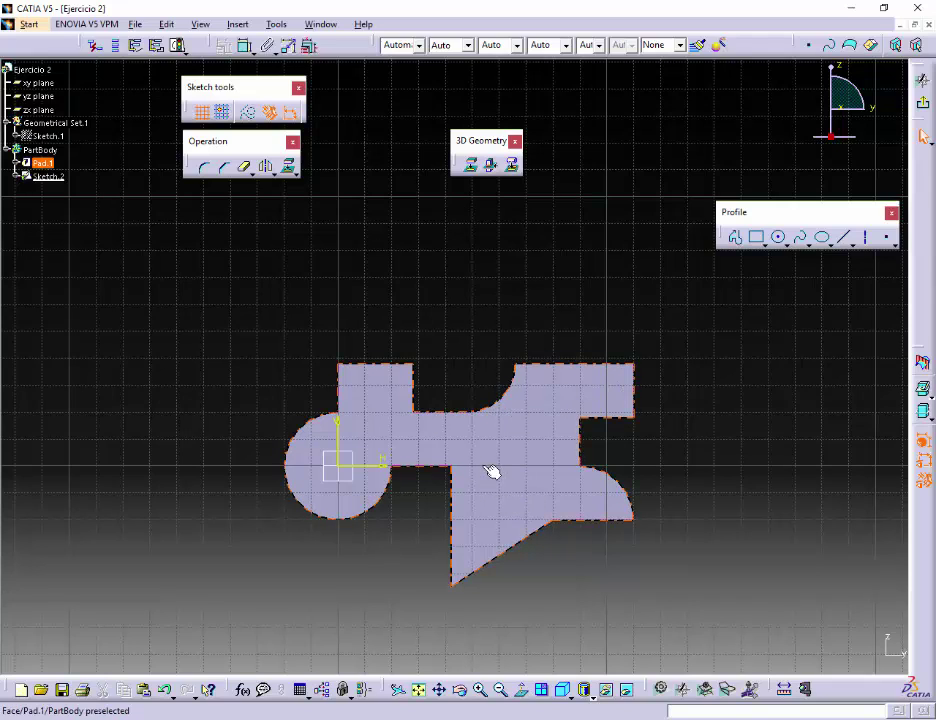
{"action": "middle_click_drag", "start_coordinate": [491, 470], "coordinate": [481, 376]}
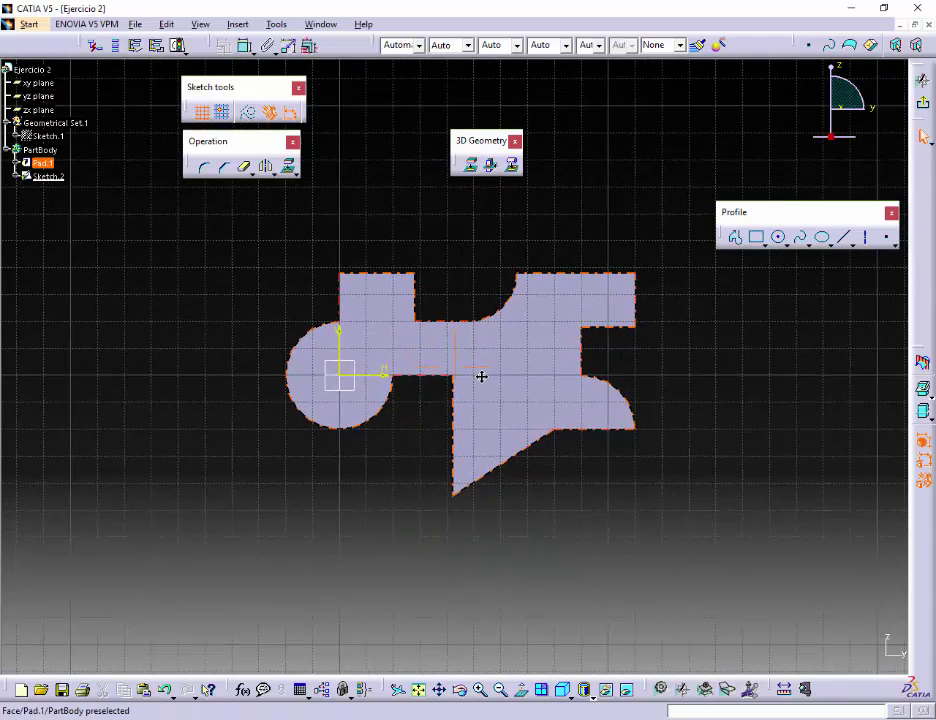
{"action": "scroll", "coordinate": [481, 376], "scroll_direction": "down", "scroll_amount": 2}
{"action": "scroll", "coordinate": [491, 383], "scroll_direction": "up", "scroll_amount": 2}
{"action": "middle_click_drag", "start_coordinate": [483, 377], "coordinate": [472, 303]}
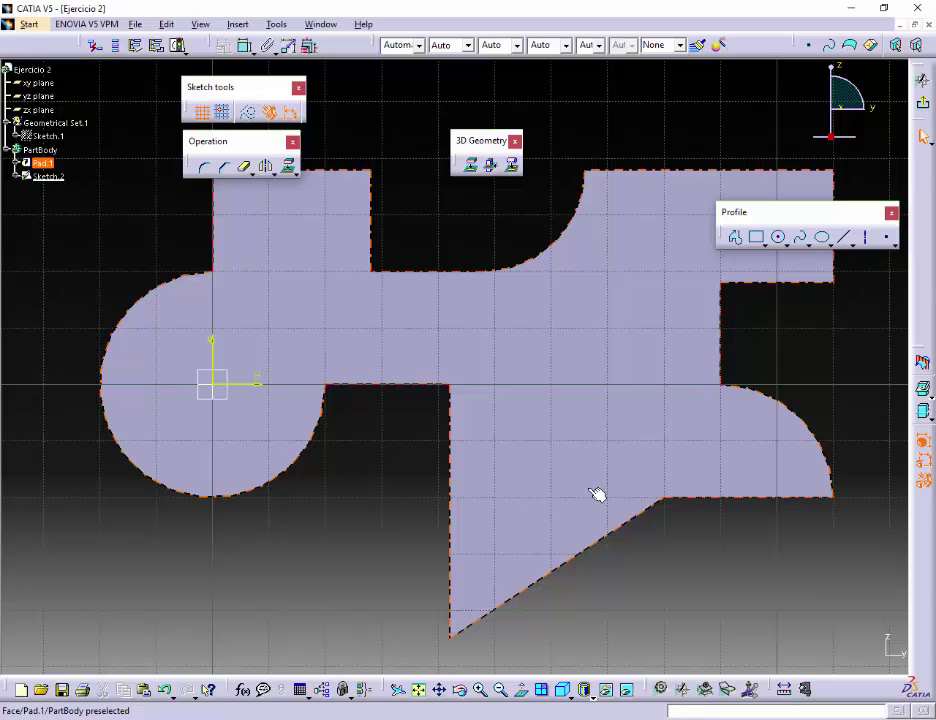
{"action": "middle_click_drag", "start_coordinate": [597, 495], "coordinate": [586, 510]}
{"action": "left_click_drag", "start_coordinate": [483, 140], "coordinate": [482, 78]}
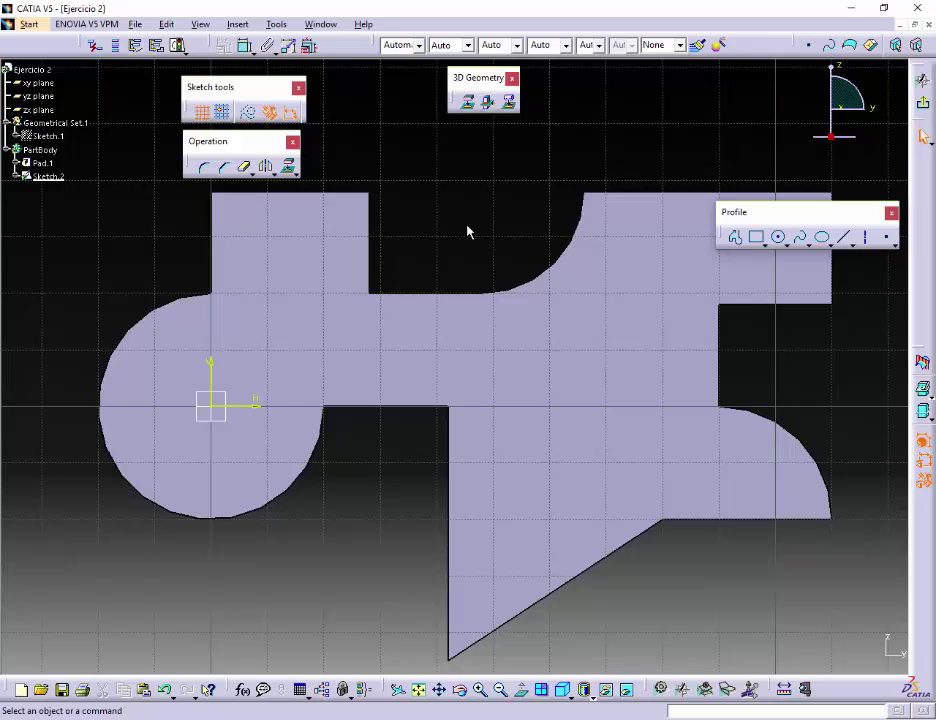
Draw a vertical axis near the concave arc's tangent end, from above the part down to just above its sloping lower edge
{"action": "left_click", "coordinate": [867, 243]}
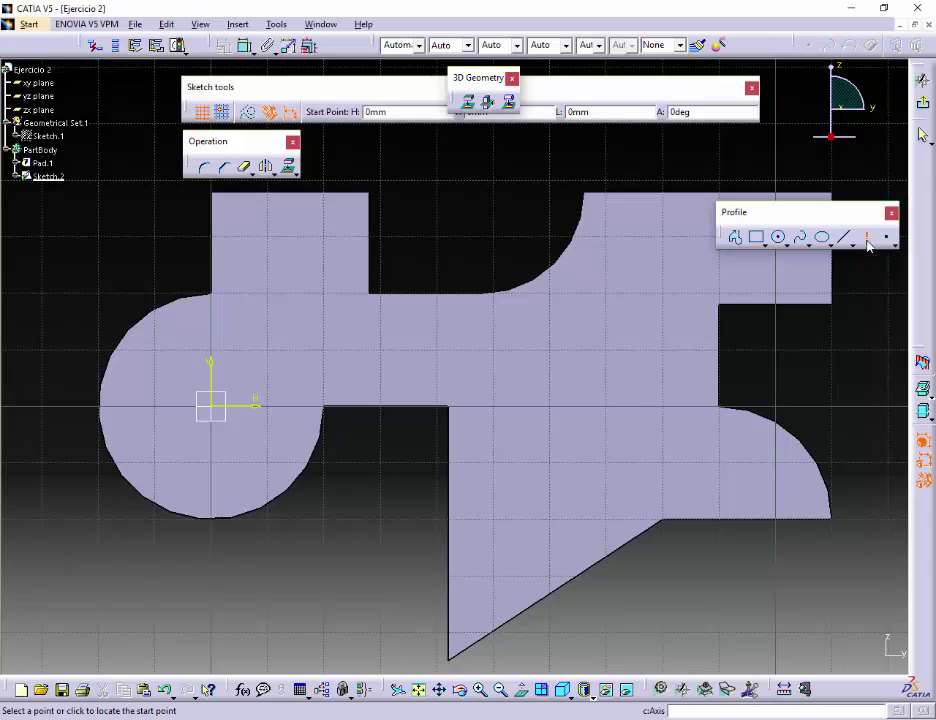
{"action": "left_click", "coordinate": [479, 147]}
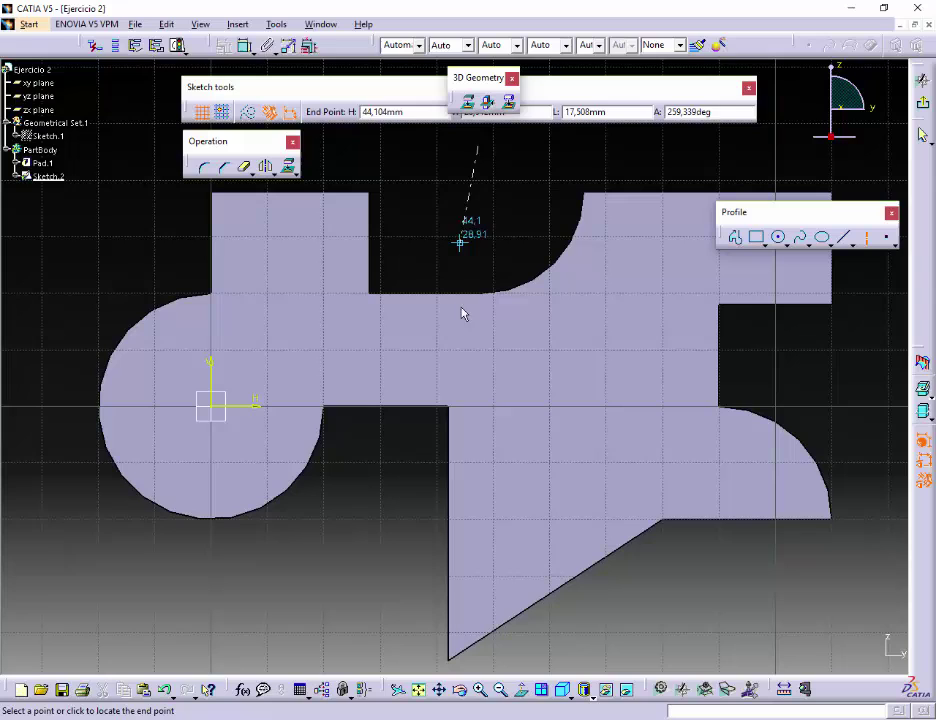
{"action": "left_click", "coordinate": [479, 590]}
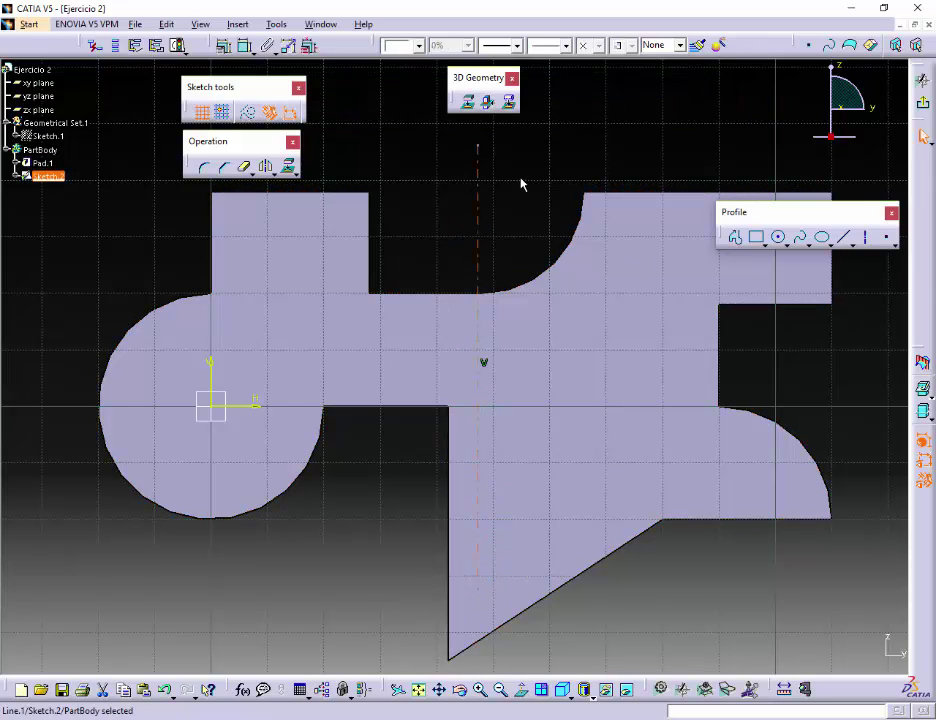
{"action": "left_click", "coordinate": [545, 167]}
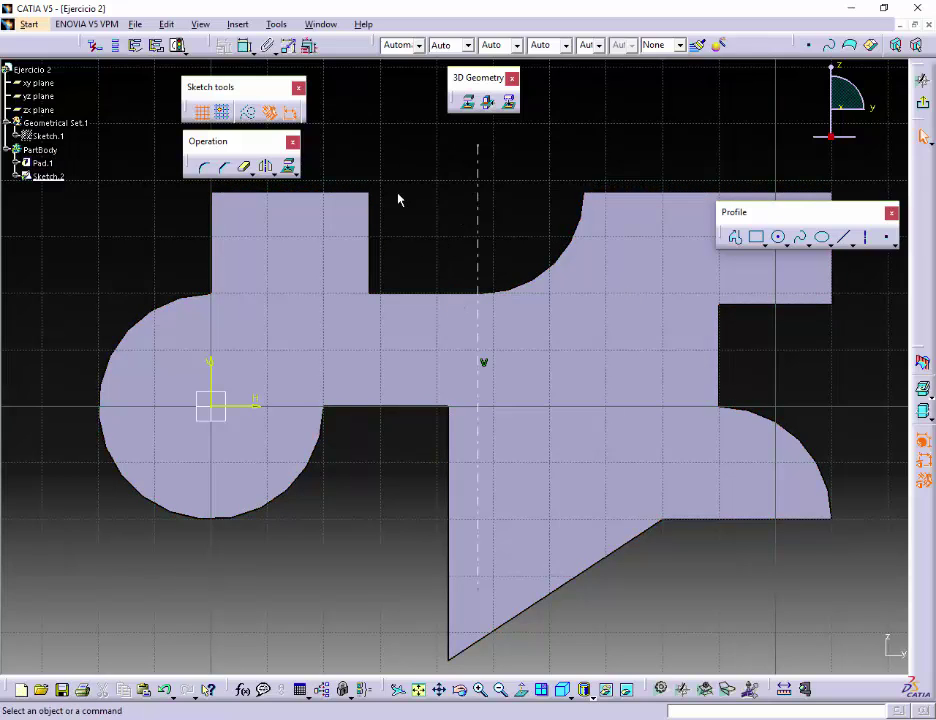
Dimension the vertical axis line from the sketch's V axis and set the distance to 42 mm
{"action": "left_click", "coordinate": [244, 45]}
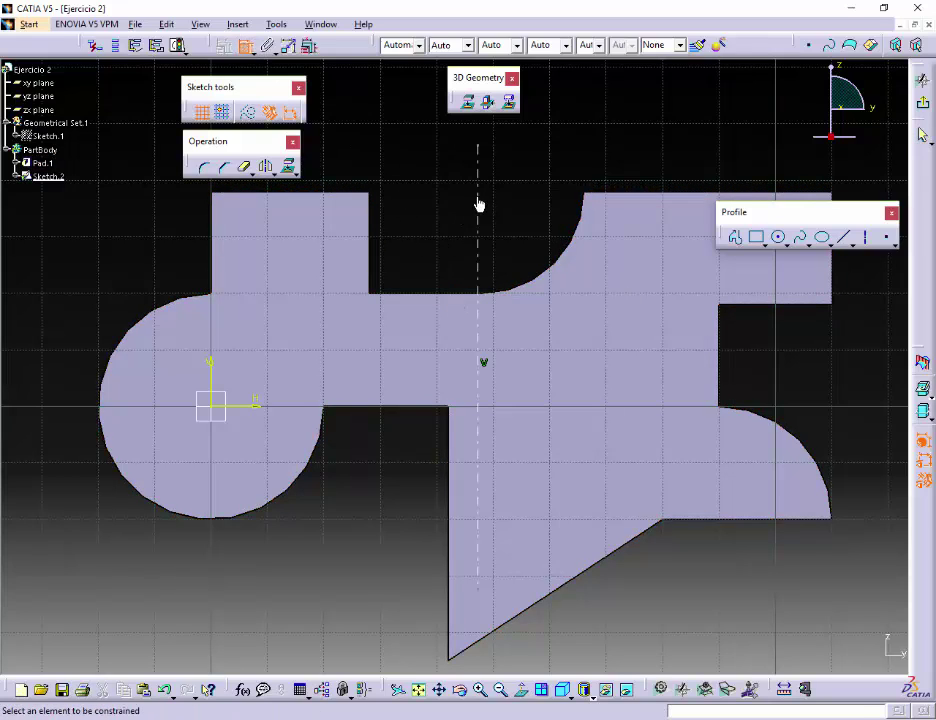
{"action": "left_click", "coordinate": [477, 273]}
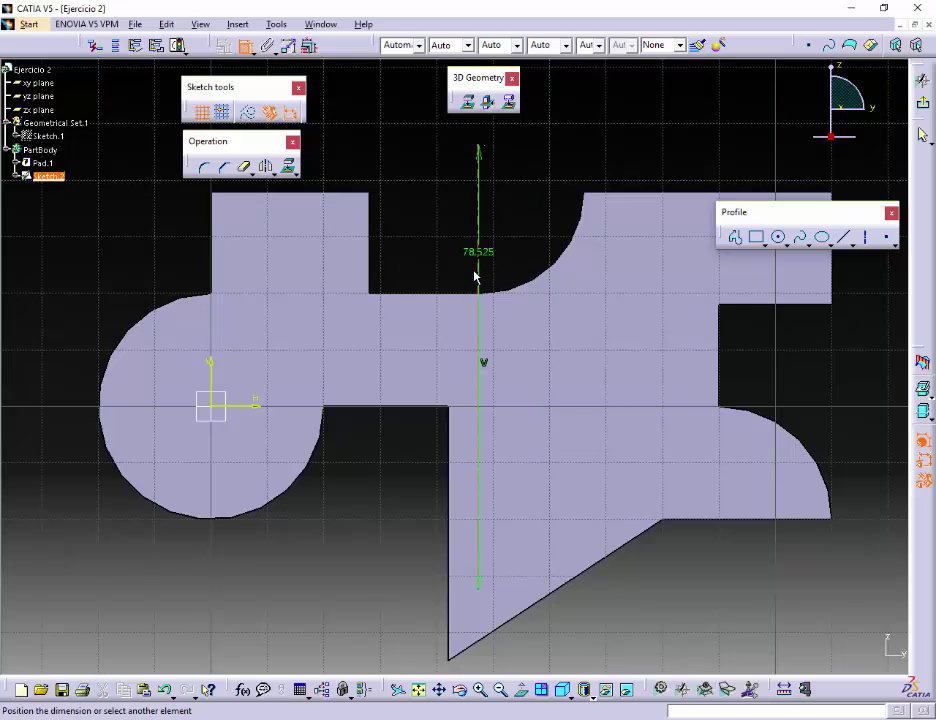
{"action": "left_click", "coordinate": [214, 392]}
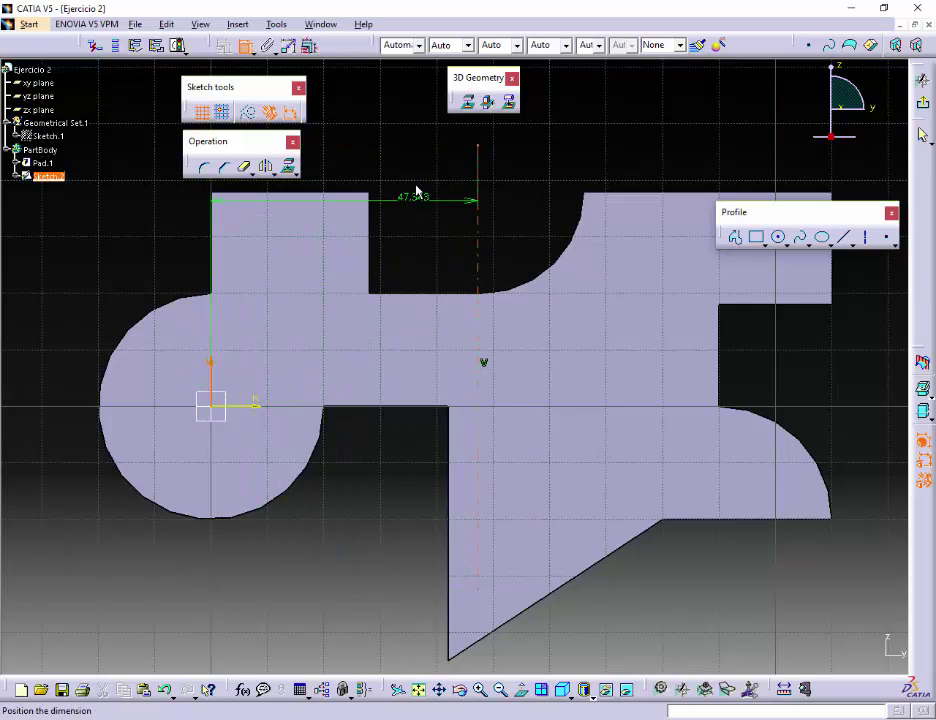
{"action": "left_click", "coordinate": [341, 152]}
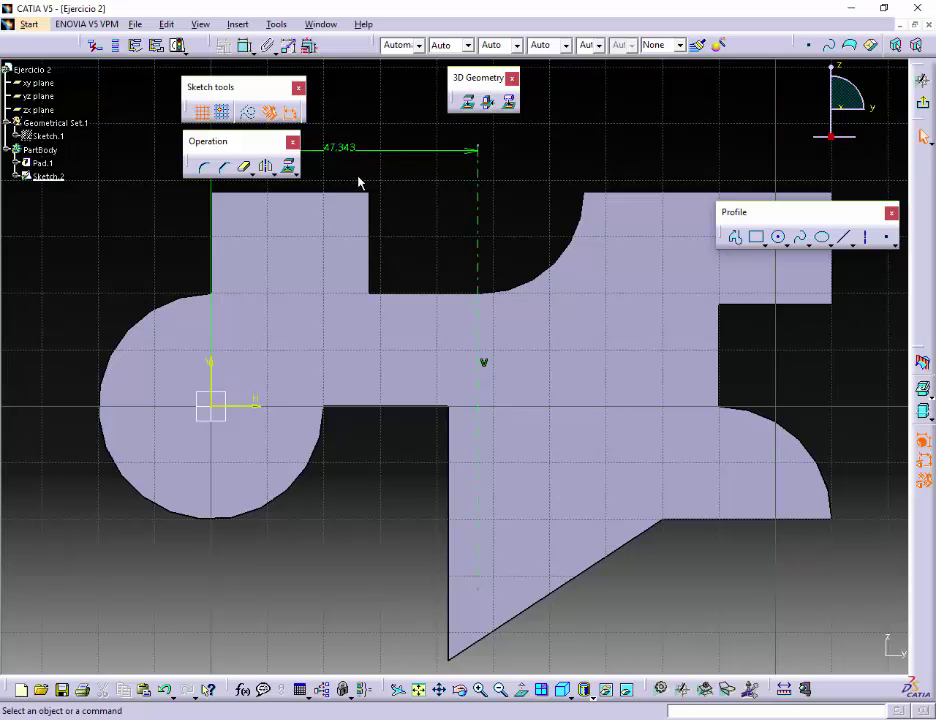
{"action": "double_click", "coordinate": [341, 147]}
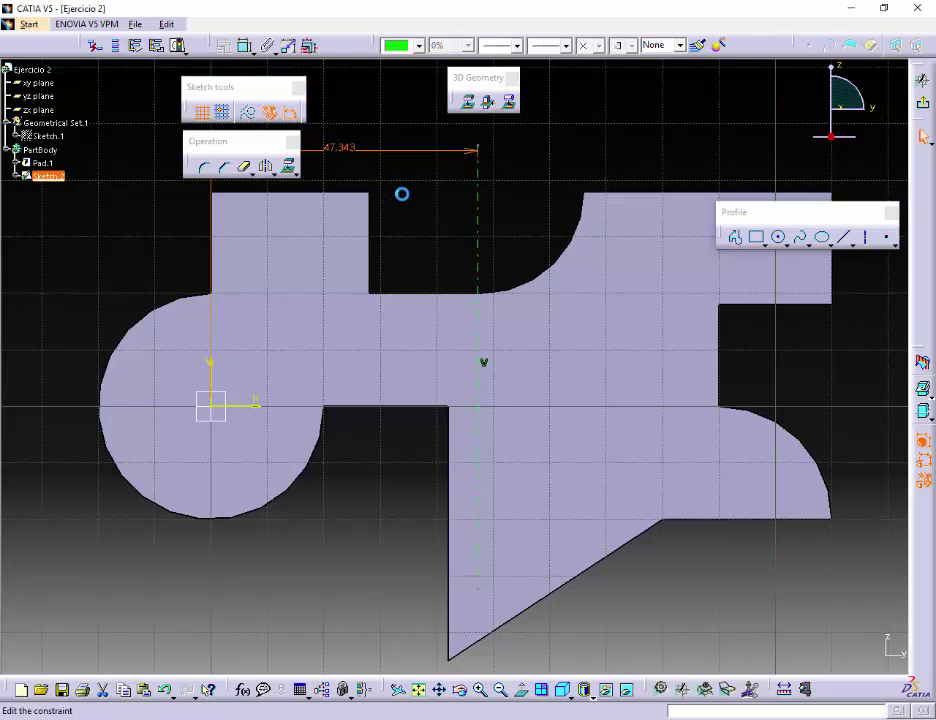
{"action": "type", "text": "42"}
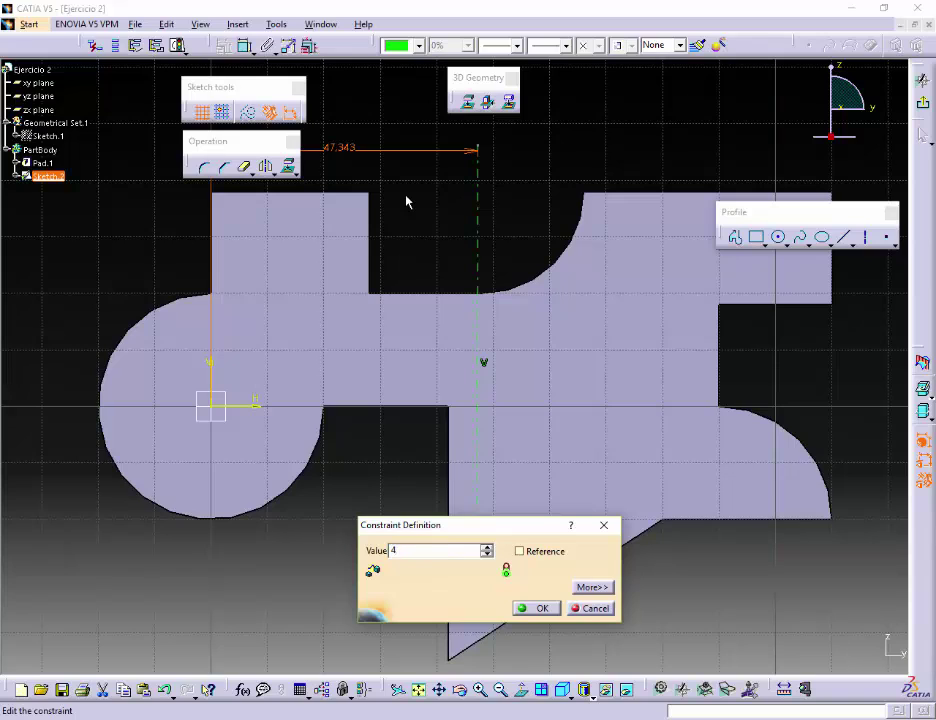
{"action": "key", "text": "Return"}
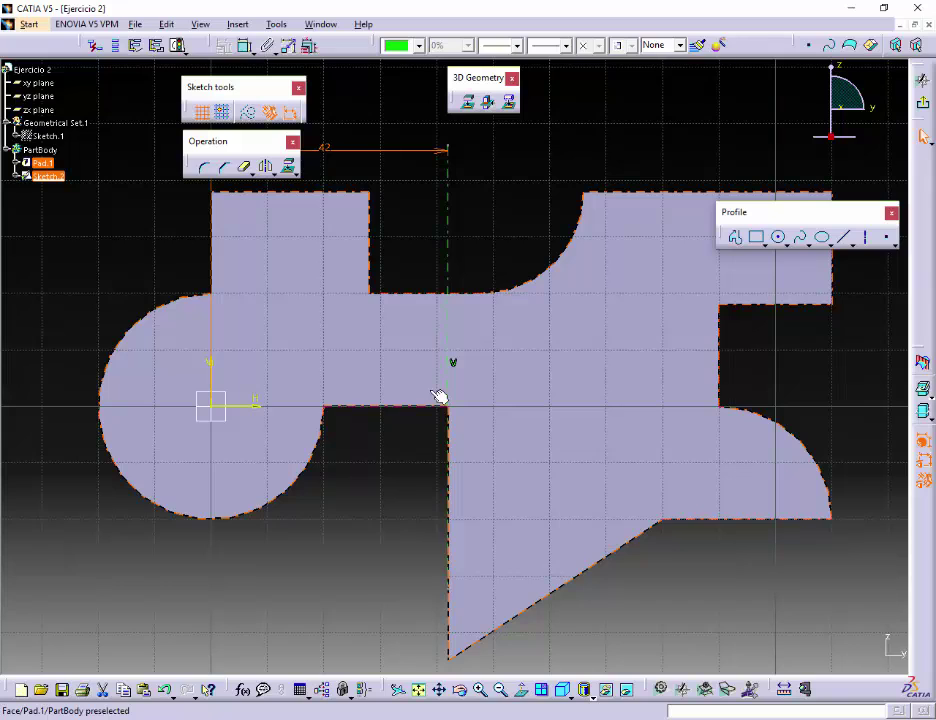
{"action": "left_click", "coordinate": [508, 190]}
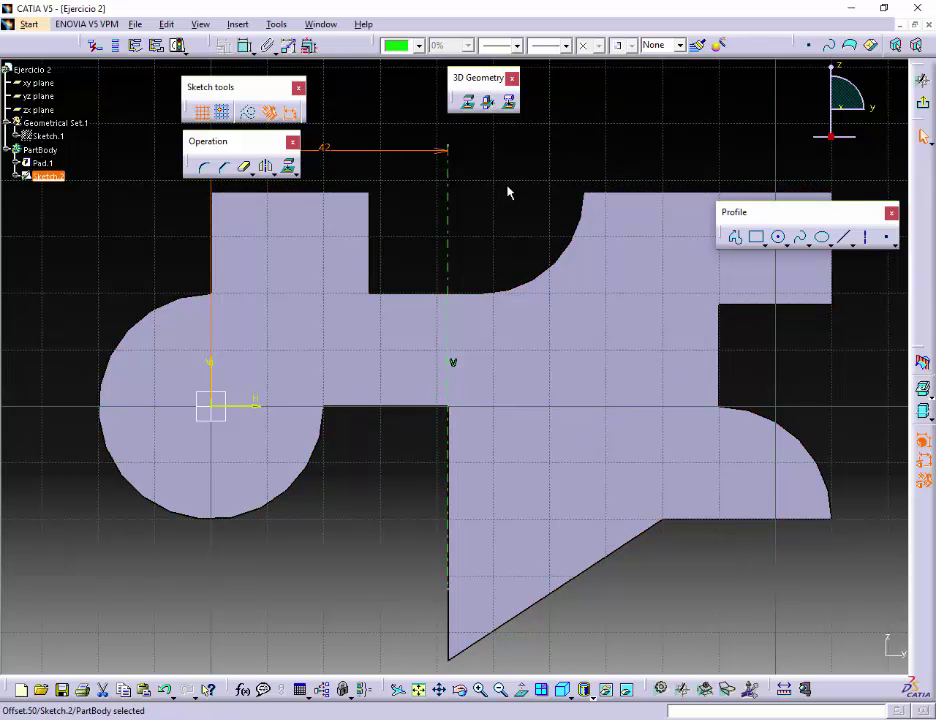
Draw a horizontal axis about 69 mm long across the part's middle band, crossing the vertical axis line above the H axis
{"action": "left_click", "coordinate": [865, 237]}
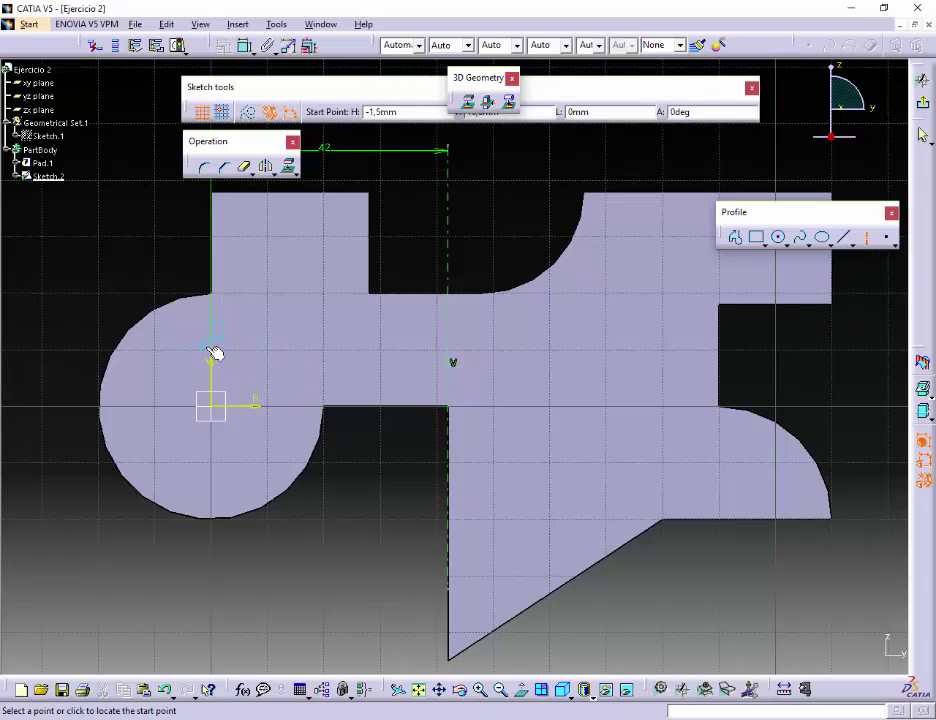
{"action": "left_click", "coordinate": [257, 352]}
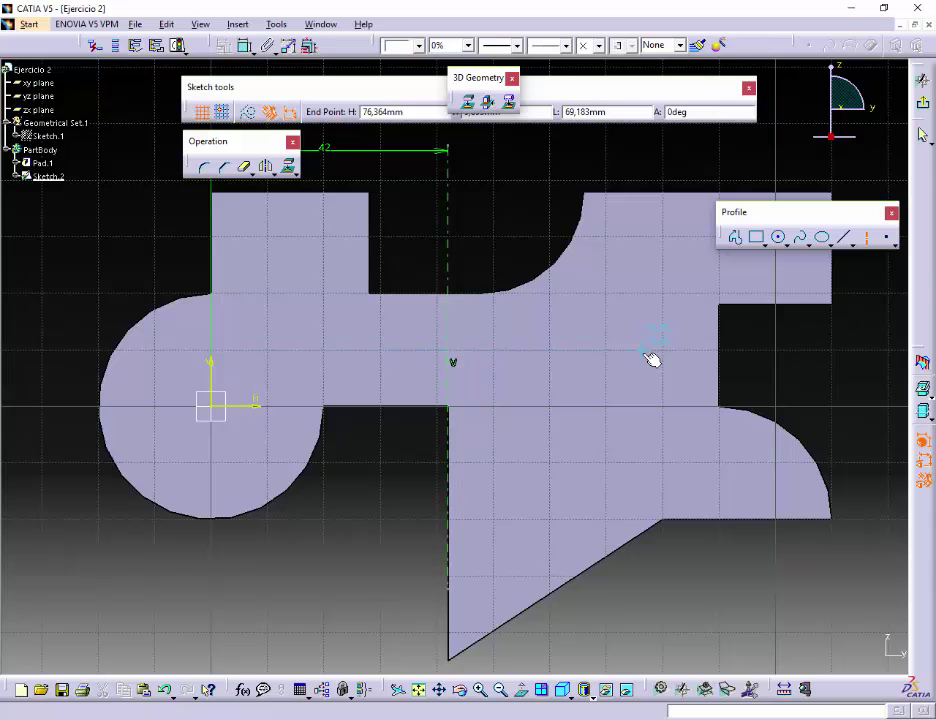
{"action": "left_click", "coordinate": [653, 356]}
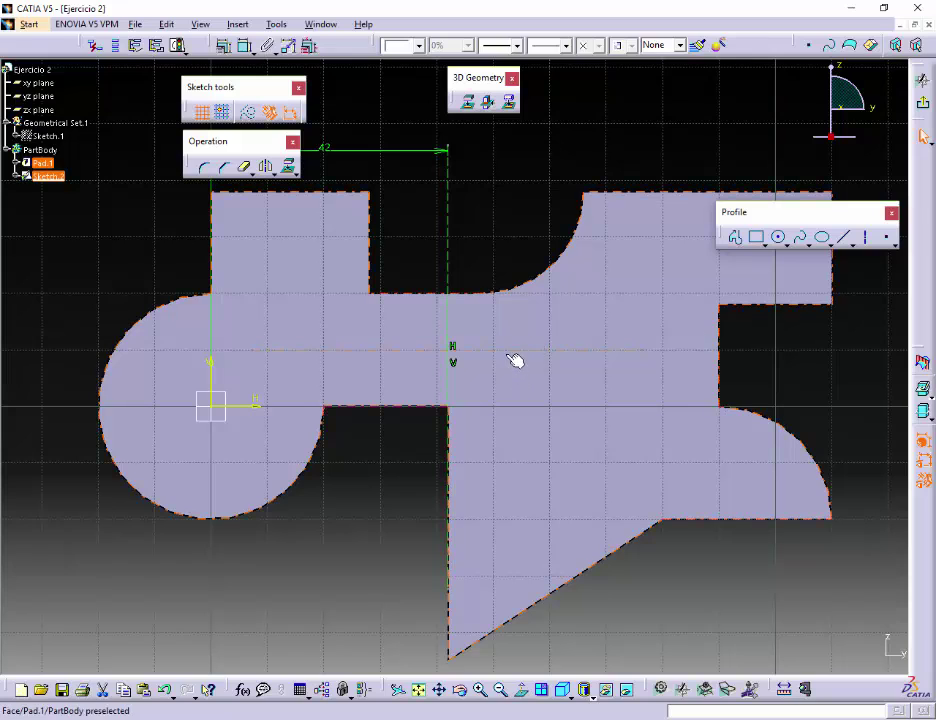
{"action": "left_click", "coordinate": [570, 351]}
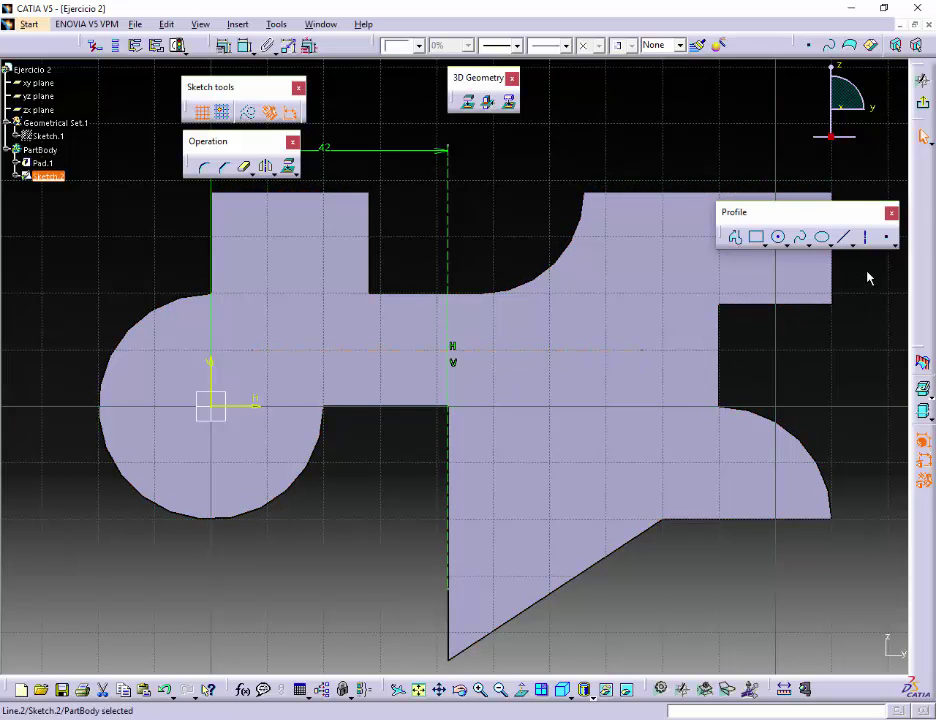
{"action": "left_click", "coordinate": [460, 359]}
{"action": "left_click", "coordinate": [523, 183]}
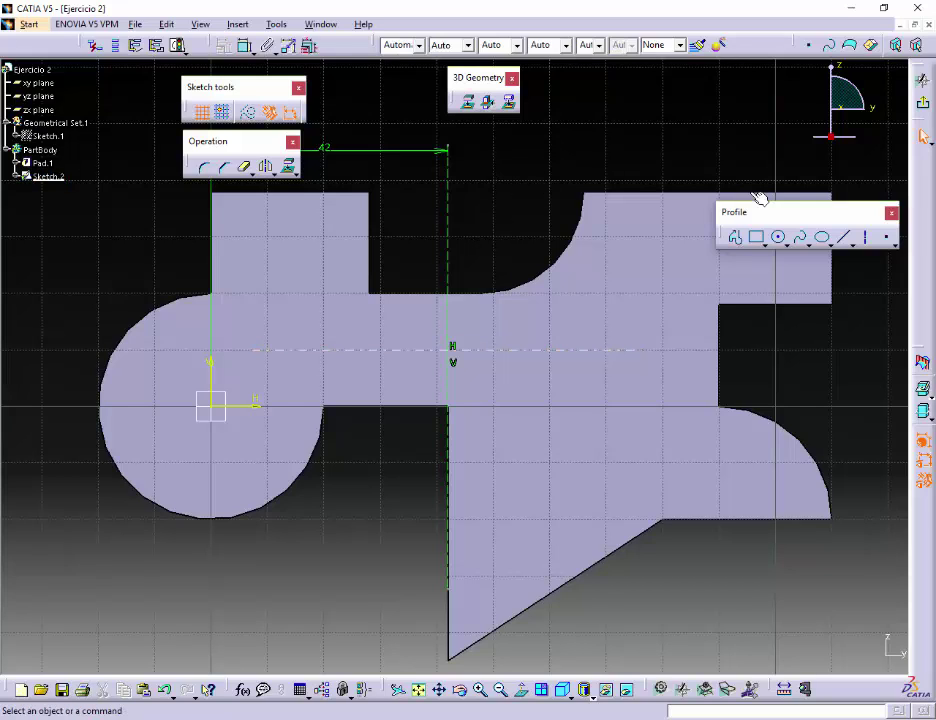
Turn on construction geometry and draw a vertical line about 58 mm long between the notch's straight side and the vertical axis line
{"action": "left_click", "coordinate": [846, 237]}
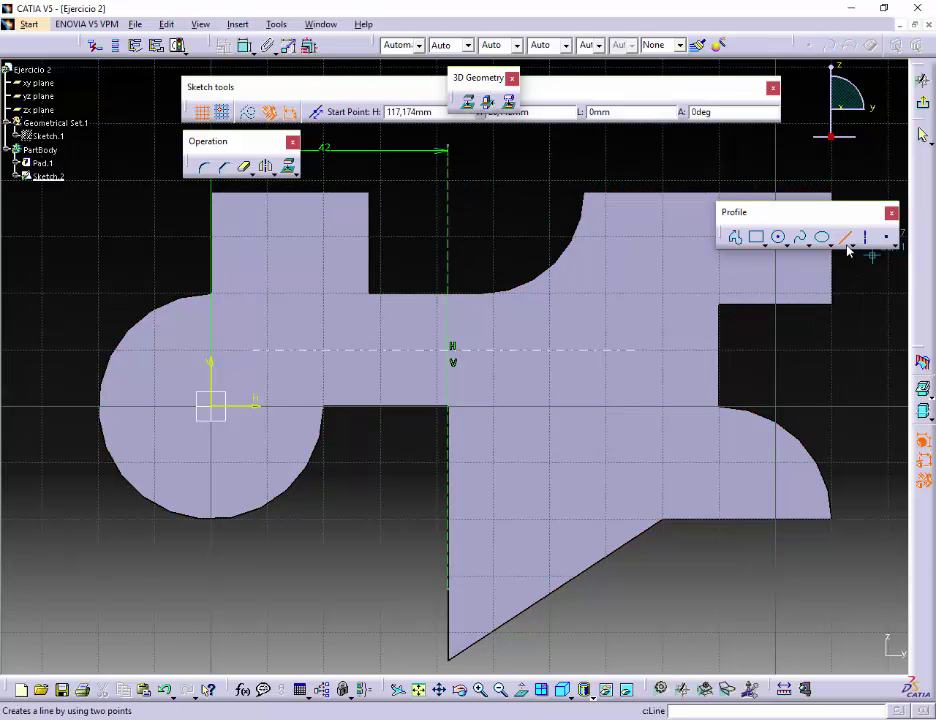
{"action": "left_click", "coordinate": [250, 114]}
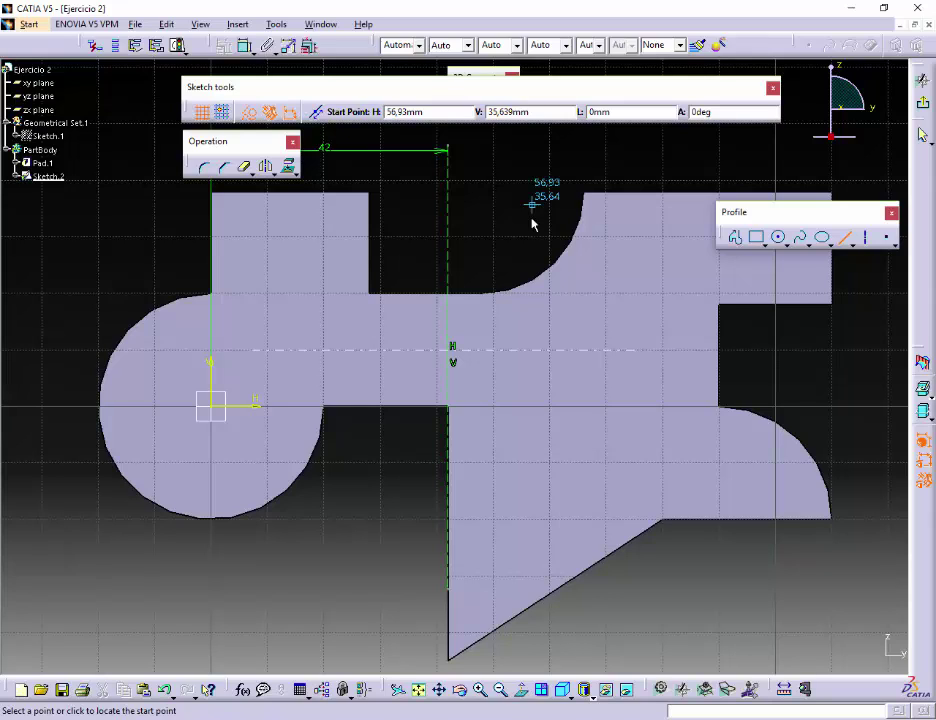
{"action": "left_click", "coordinate": [408, 222]}
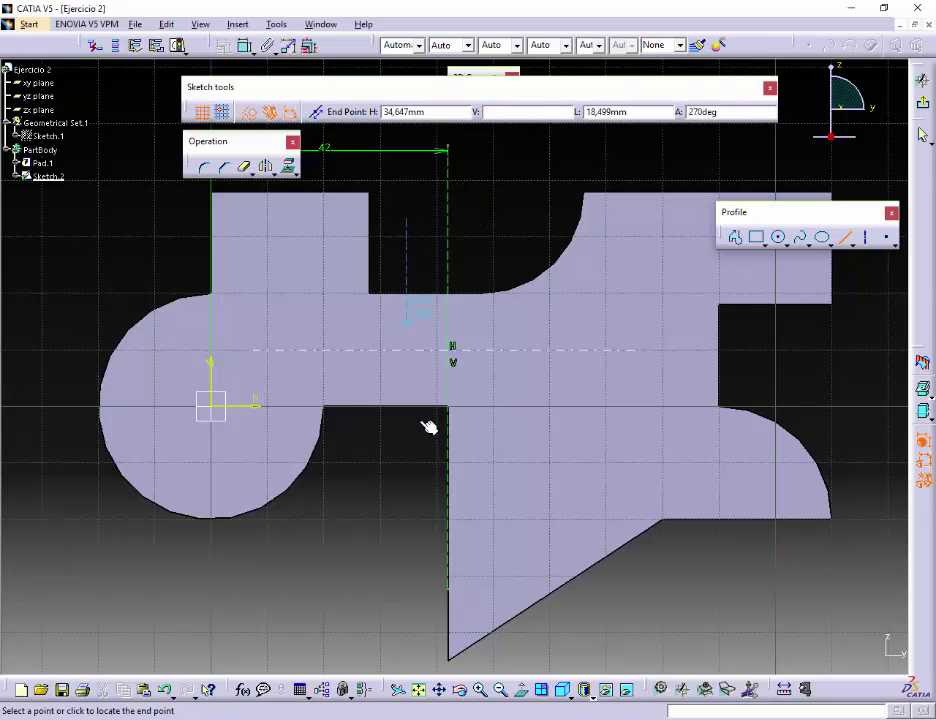
{"action": "left_click", "coordinate": [407, 548]}
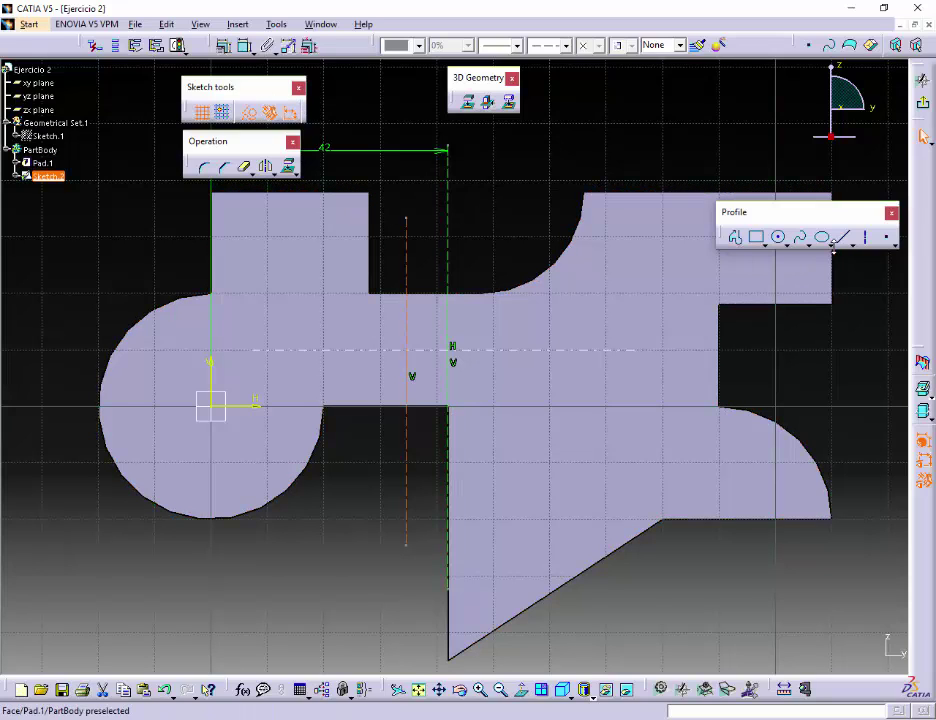
{"action": "left_click", "coordinate": [843, 237]}
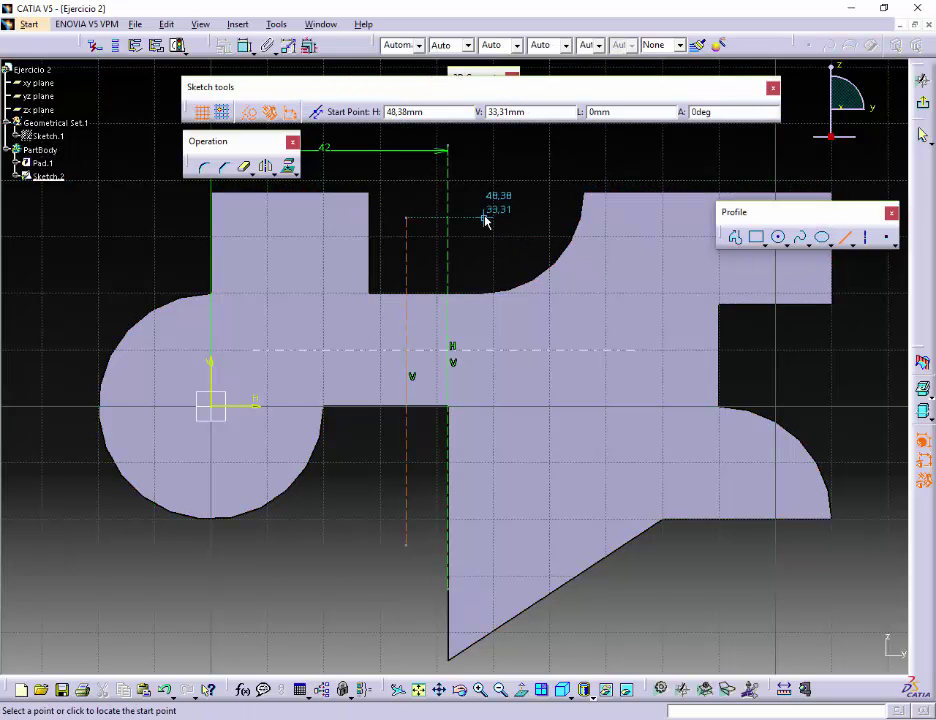
{"action": "left_click", "coordinate": [484, 219]}
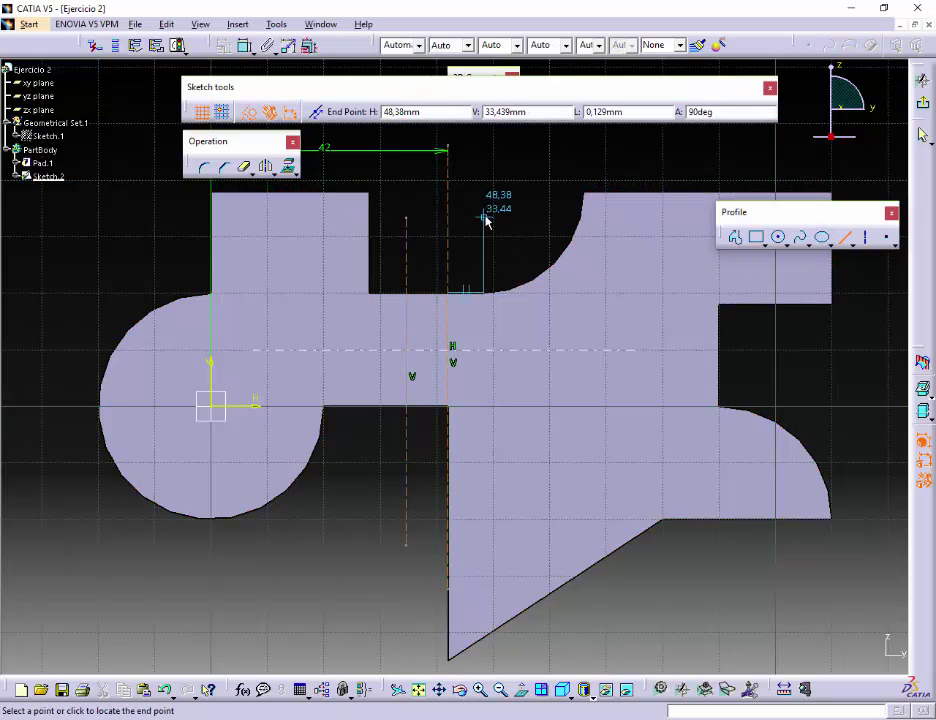
{"action": "left_click", "coordinate": [489, 545]}
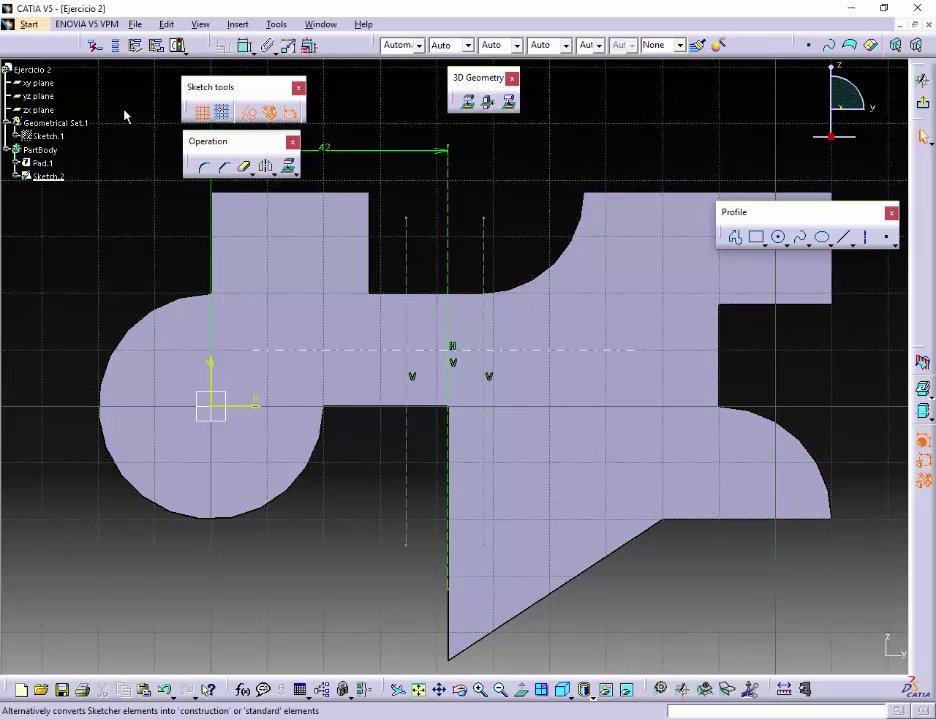
{"action": "left_click", "coordinate": [484, 255]}
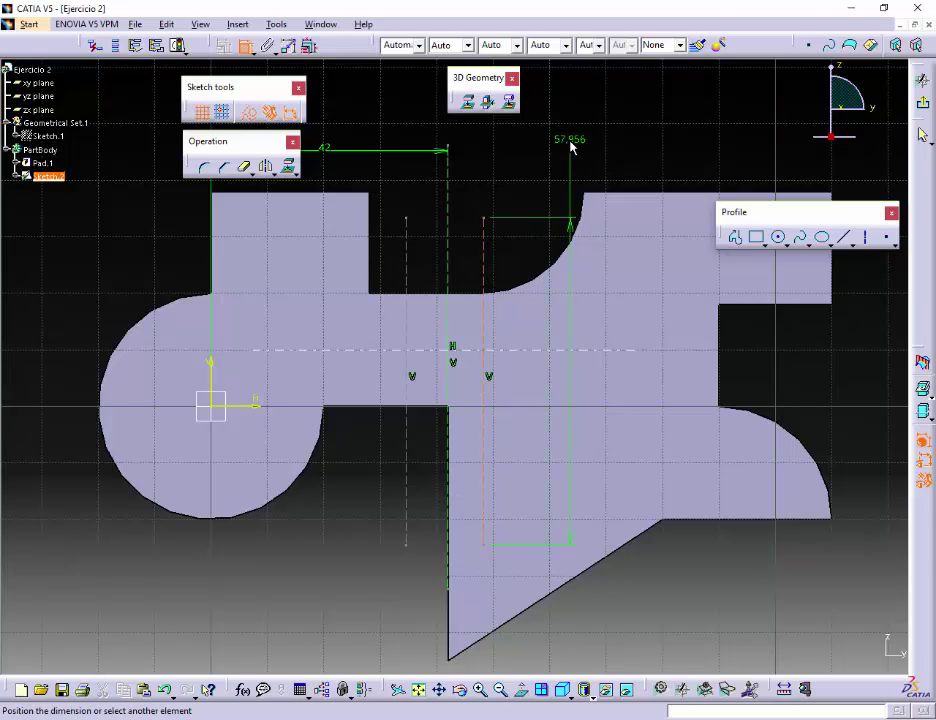
{"action": "key", "text": "Escape"}
{"action": "left_click", "coordinate": [493, 257]}
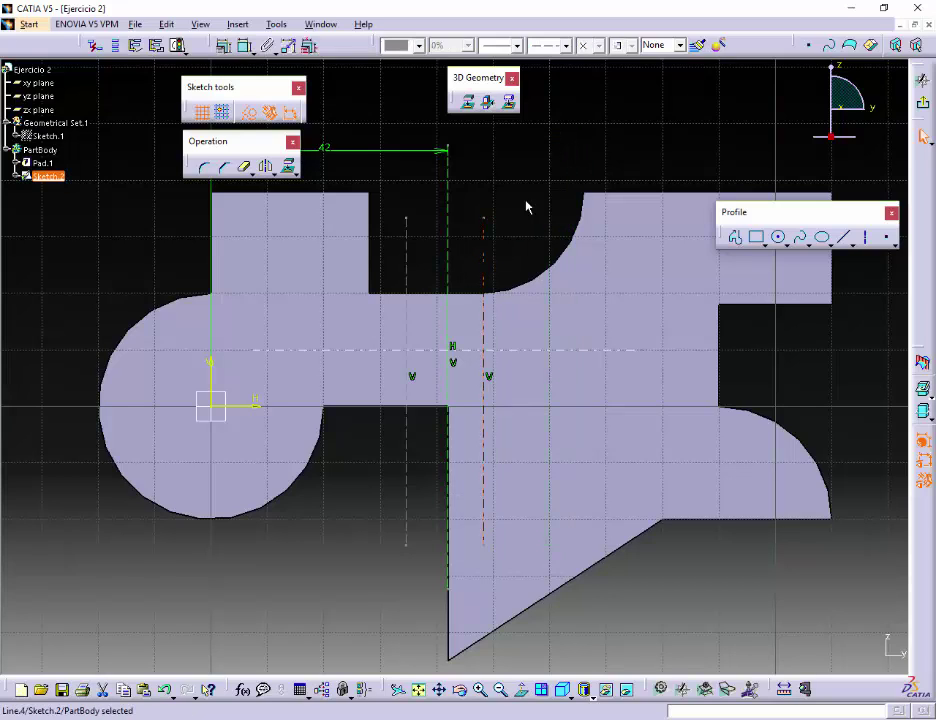
{"action": "key", "text": "Delete"}
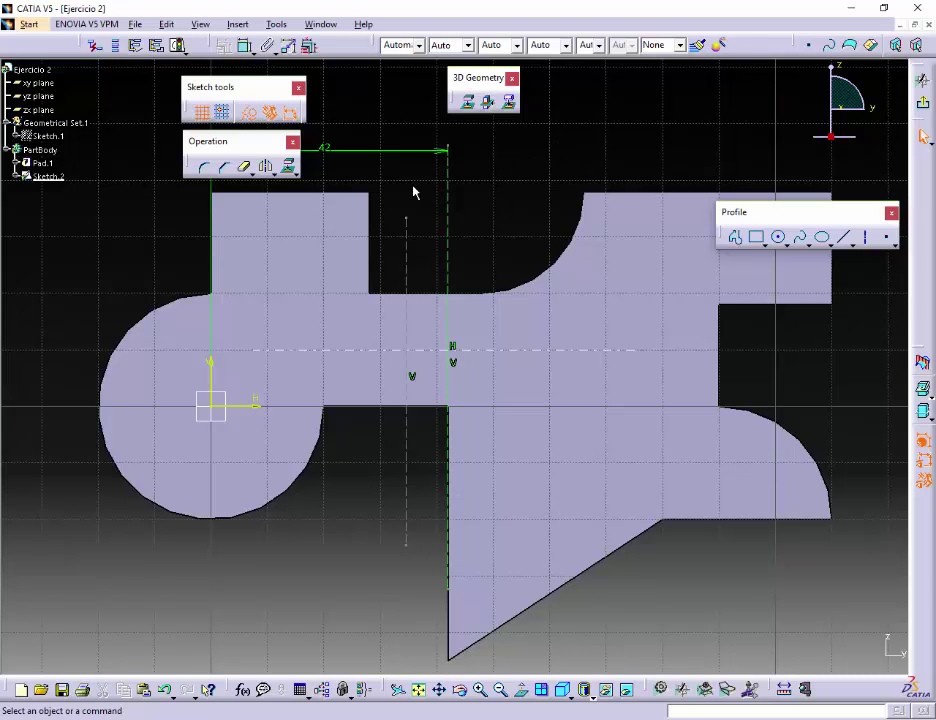
Mirror the vertical construction line about the vertical axis line 42 mm from the origin
{"action": "left_click", "coordinate": [266, 168]}
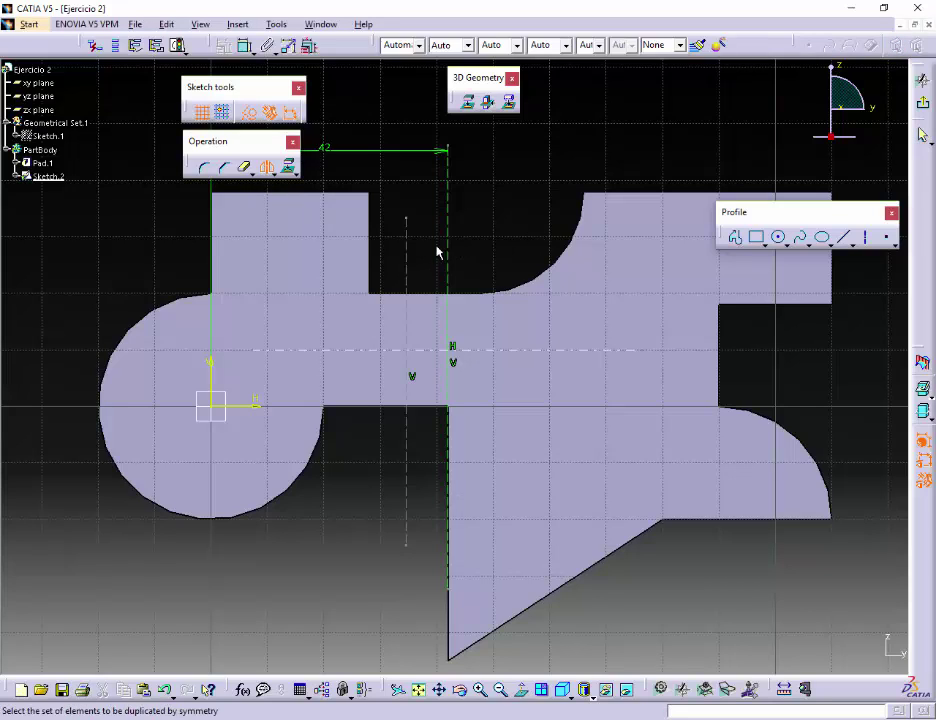
{"action": "left_click", "coordinate": [410, 255]}
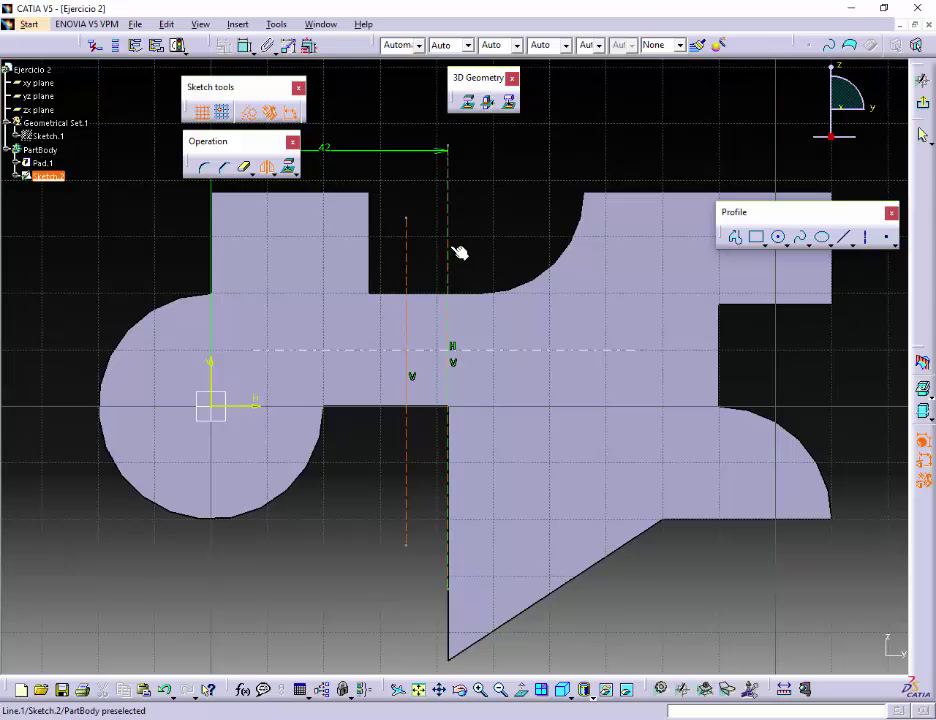
{"action": "left_click", "coordinate": [452, 250]}
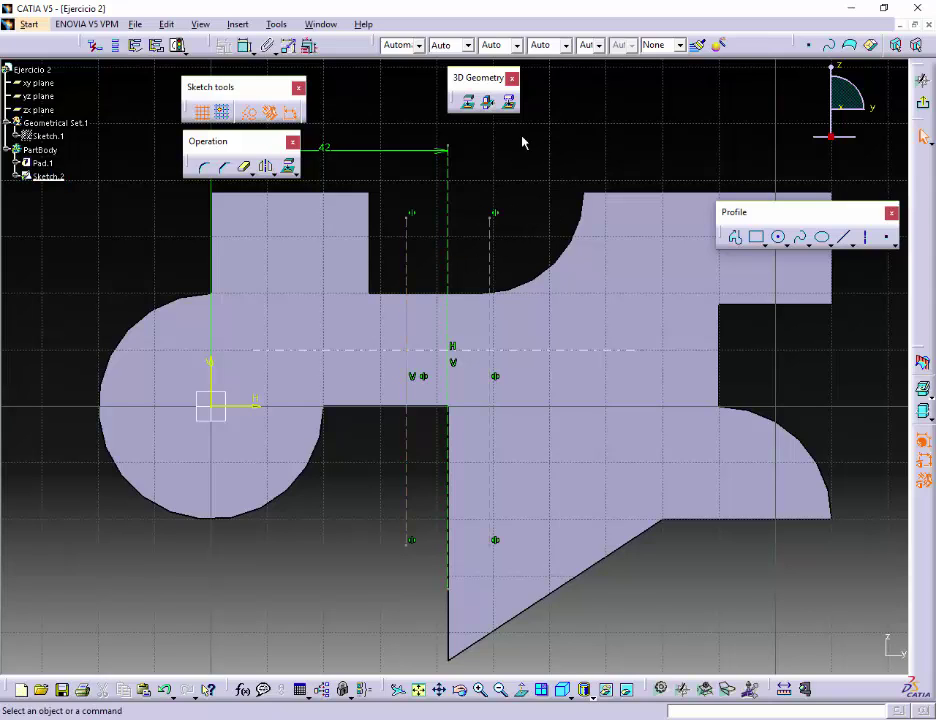
Dimension the spacing between the two mirrored vertical construction lines and set it to 17.32 mm
{"action": "left_click", "coordinate": [244, 46]}
{"action": "left_click", "coordinate": [408, 261]}
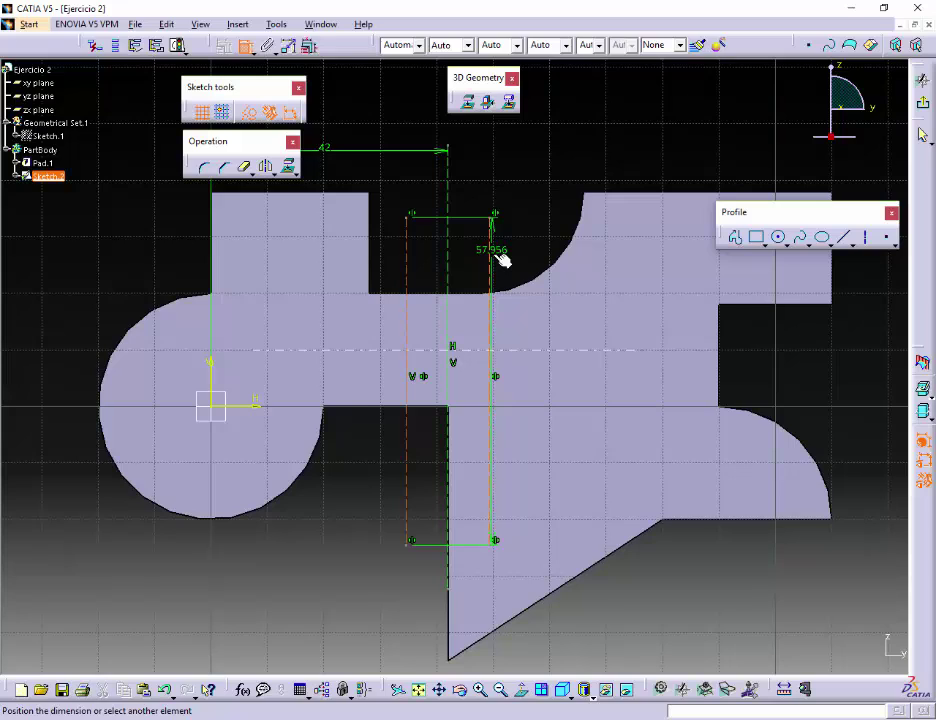
{"action": "left_click", "coordinate": [495, 256]}
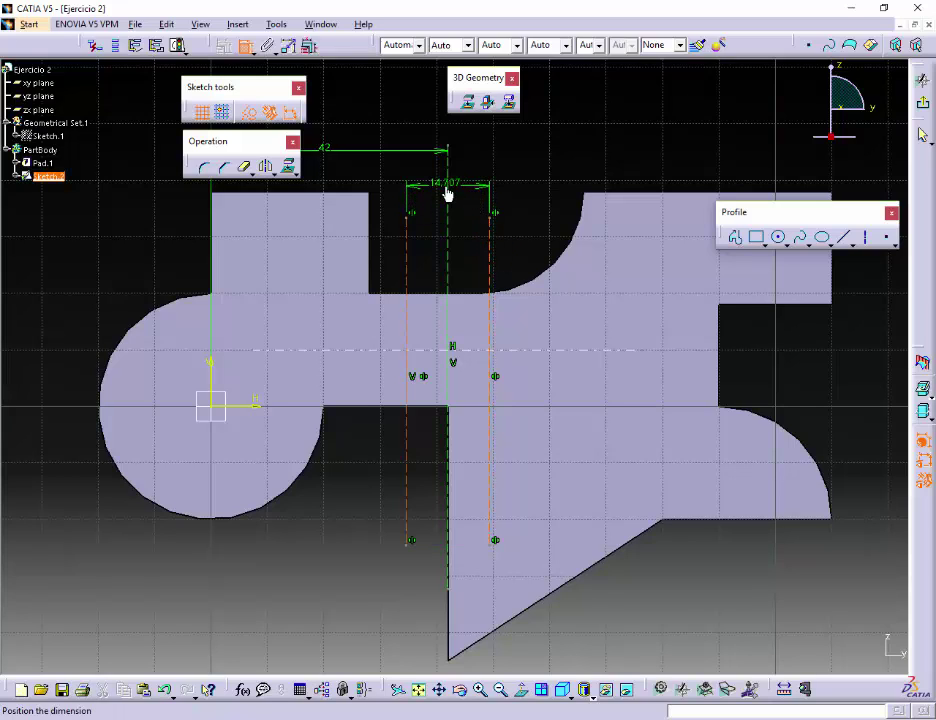
{"action": "left_click", "coordinate": [451, 197]}
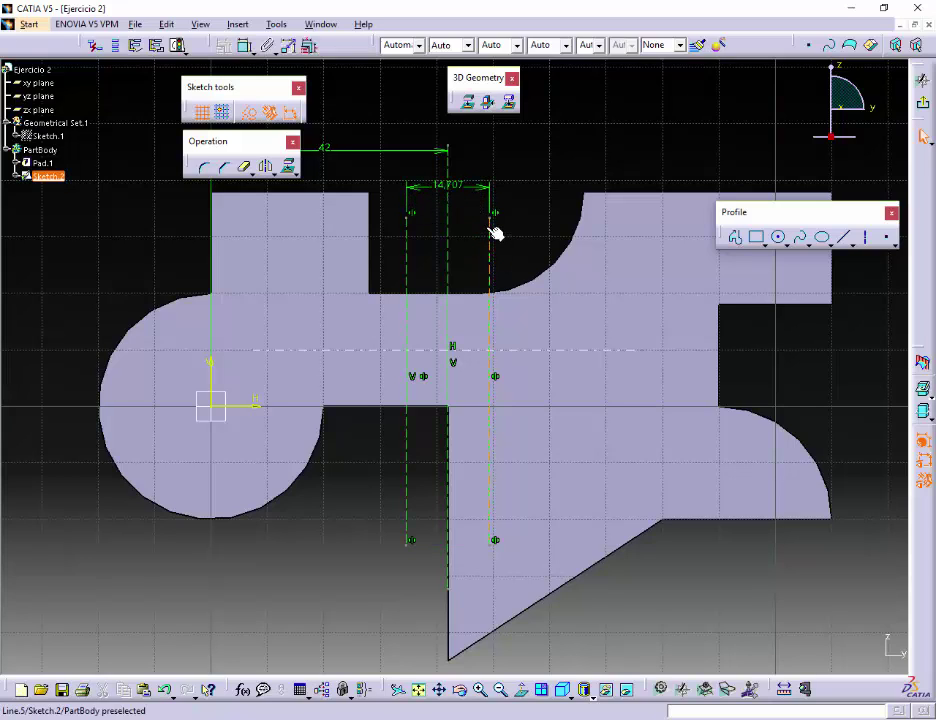
{"action": "left_click", "coordinate": [452, 186]}
{"action": "double_click", "coordinate": [452, 186]}
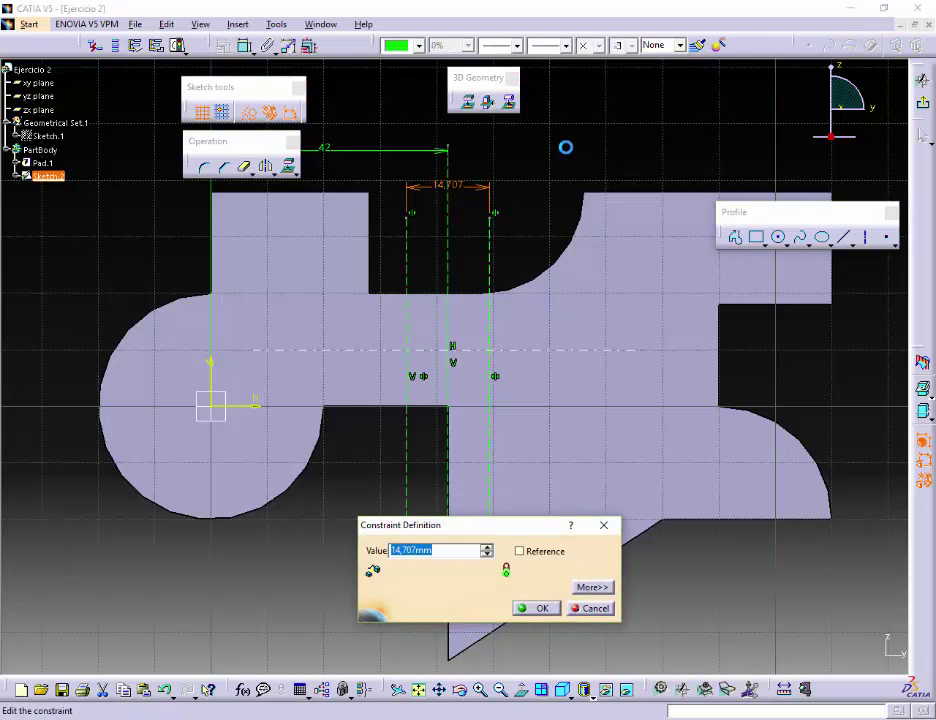
{"action": "type", "text": "17.32"}
{"action": "key", "text": "Return"}
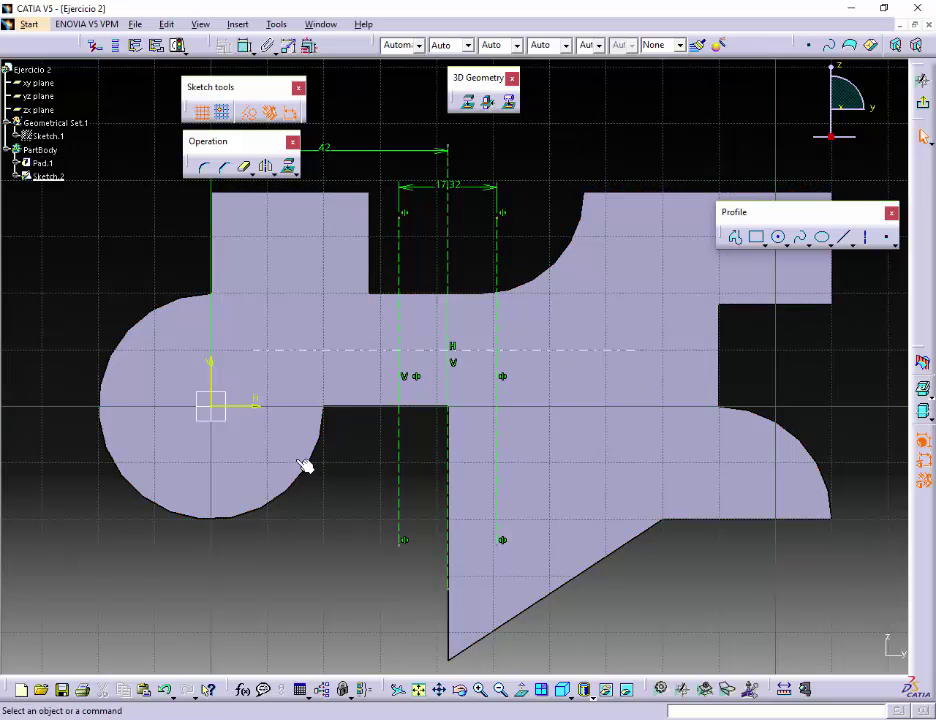
Draw a horizontal construction line from the sketch origin along the H axis, past both vertical construction lines
{"action": "left_click", "coordinate": [847, 244]}
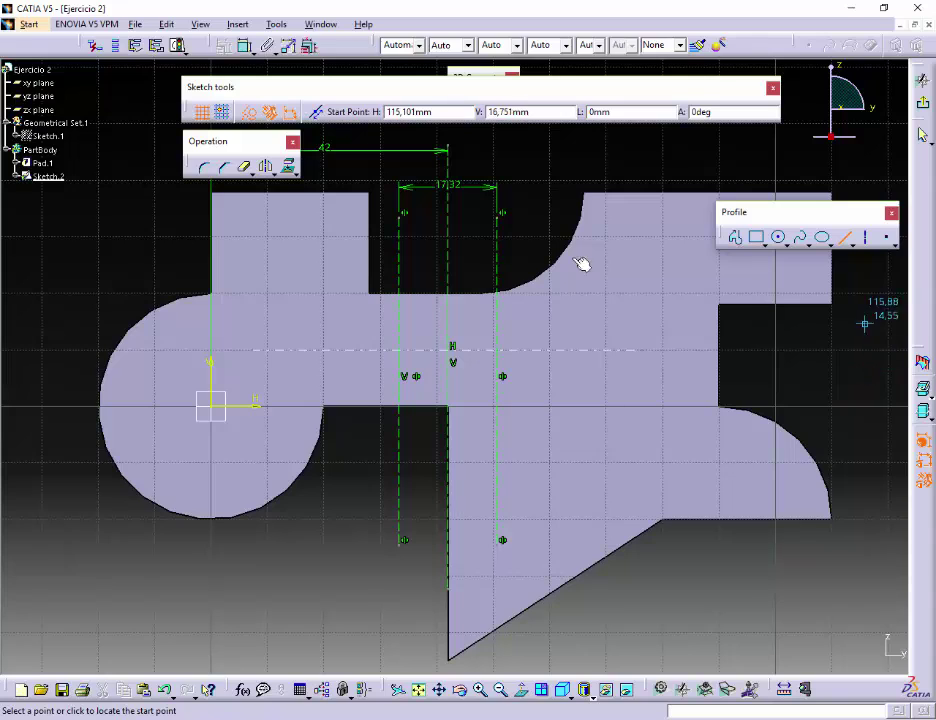
{"action": "left_click", "coordinate": [212, 413]}
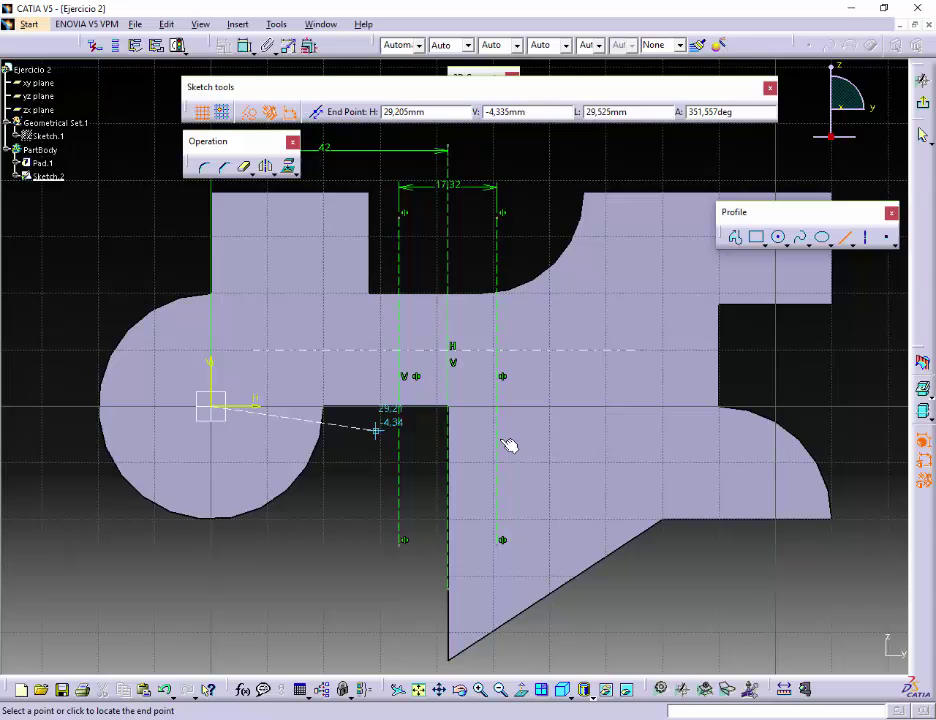
{"action": "left_click", "coordinate": [630, 410]}
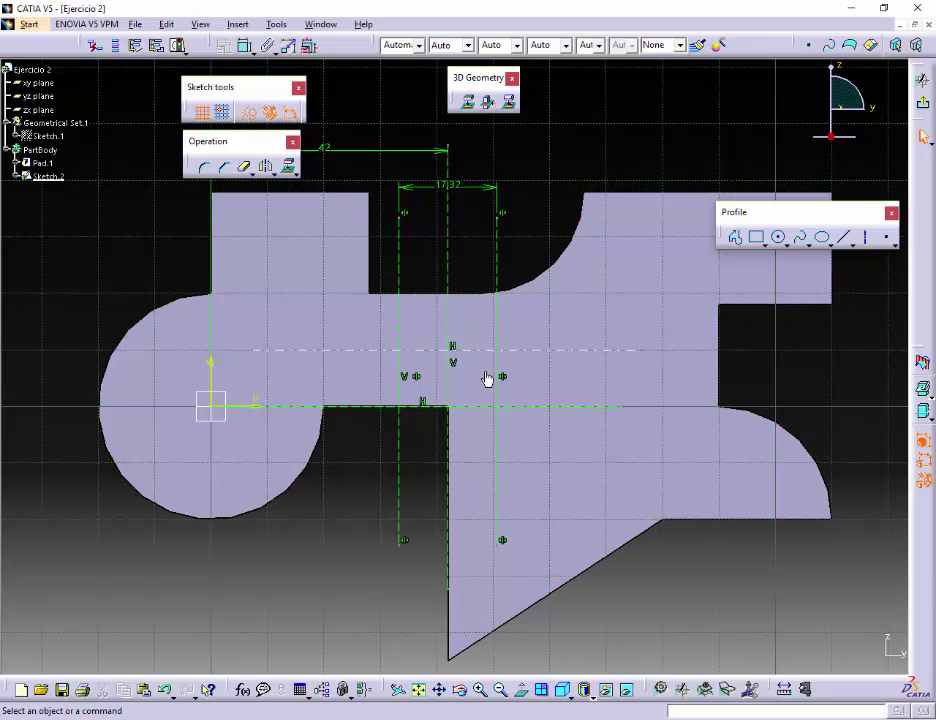
Mirror the horizontal construction line about the horizontal axis line above it
{"action": "left_click", "coordinate": [266, 168]}
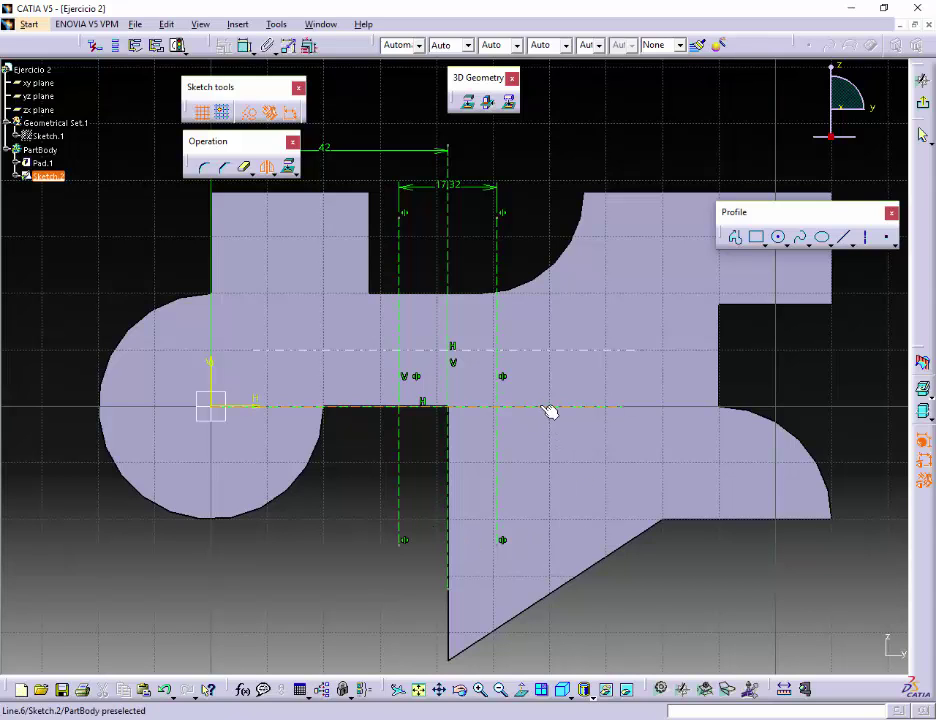
{"action": "left_click", "coordinate": [536, 350]}
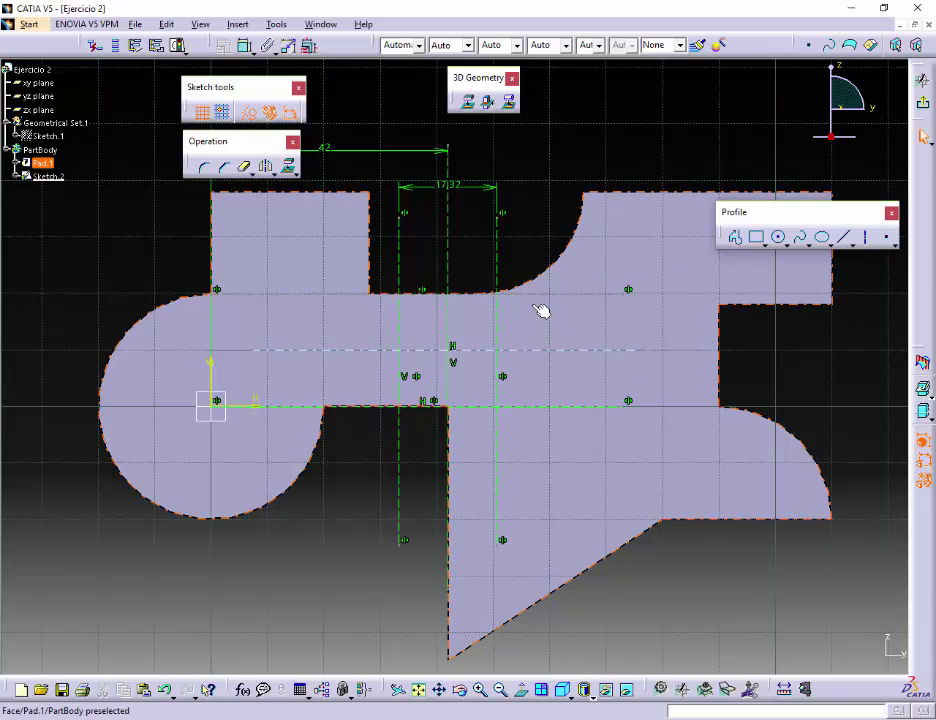
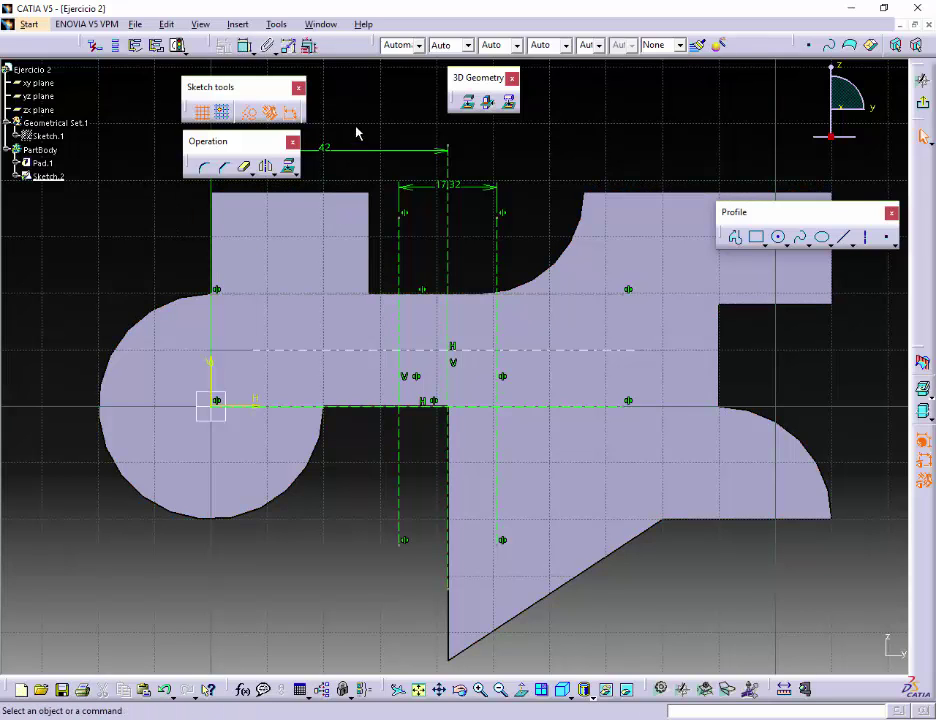
Draw a circle where the left vertical construction line crosses the horizontal axis line, radius about 4.7 mm, and turn off construction geometry for it
{"action": "left_click", "coordinate": [779, 237]}
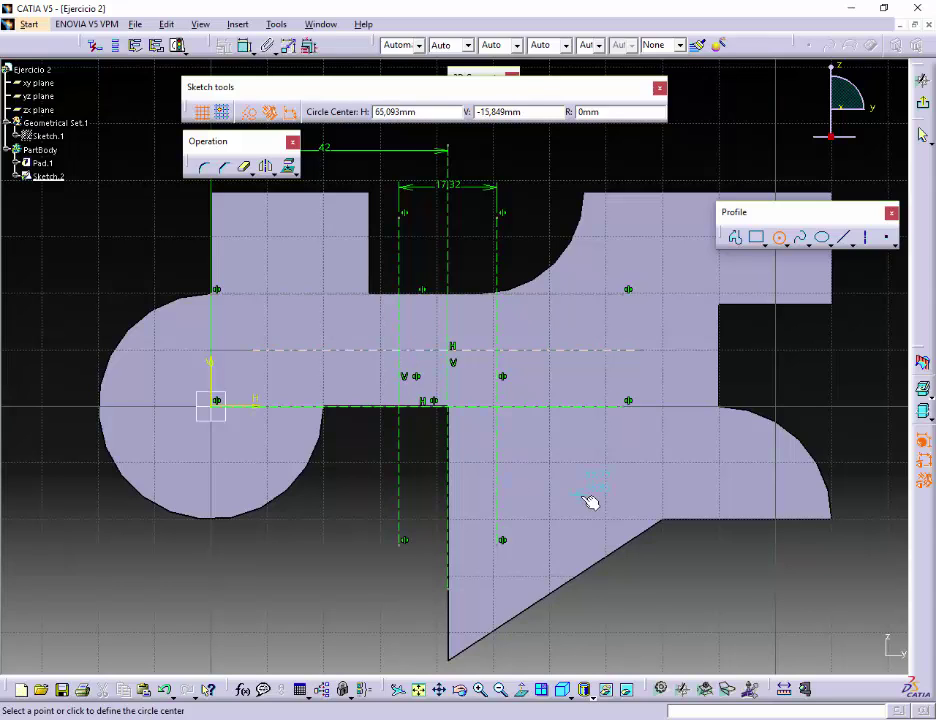
{"action": "left_click", "coordinate": [399, 352]}
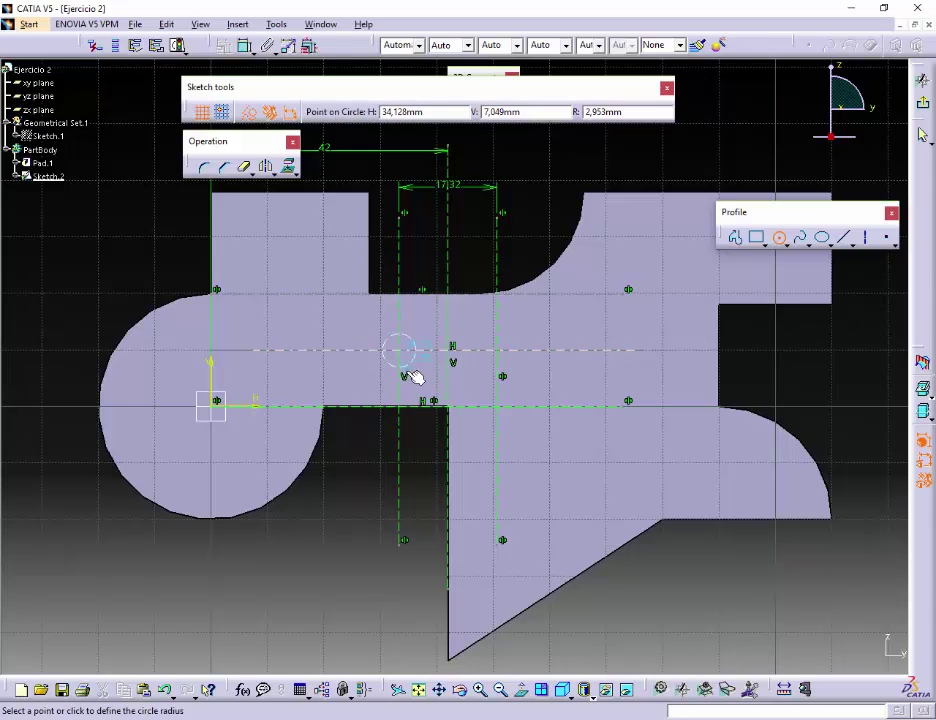
{"action": "left_click", "coordinate": [410, 378]}
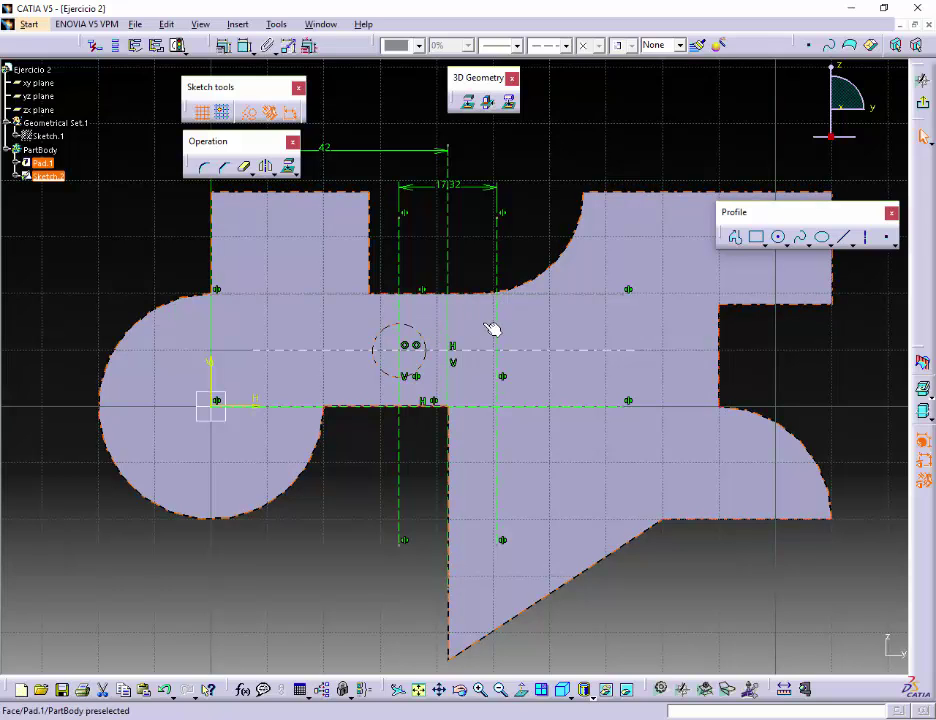
{"action": "left_click", "coordinate": [249, 118]}
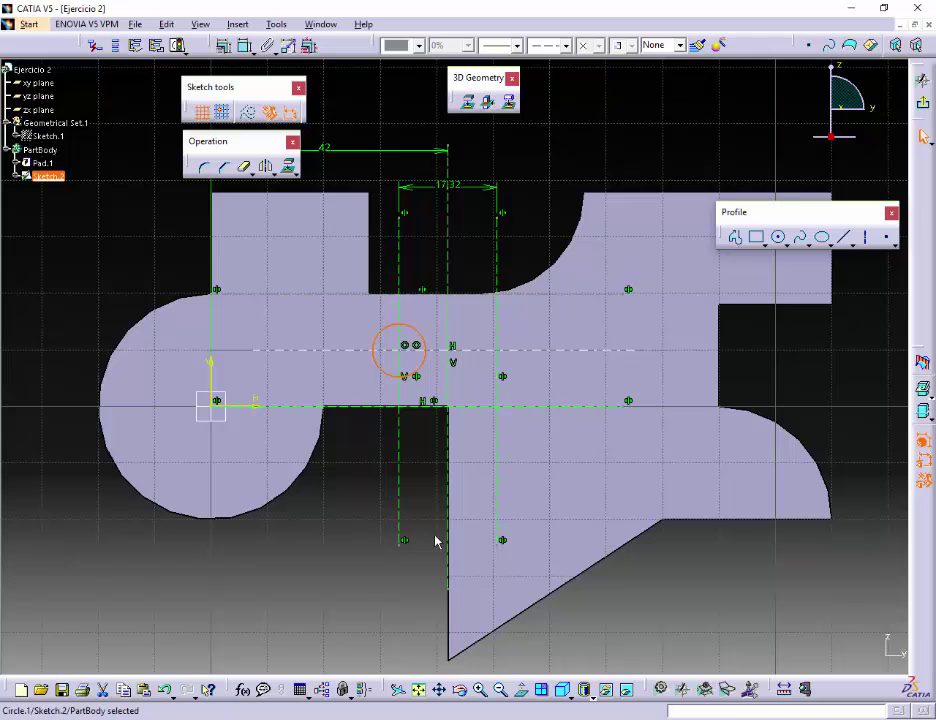
{"action": "left_click", "coordinate": [690, 614]}
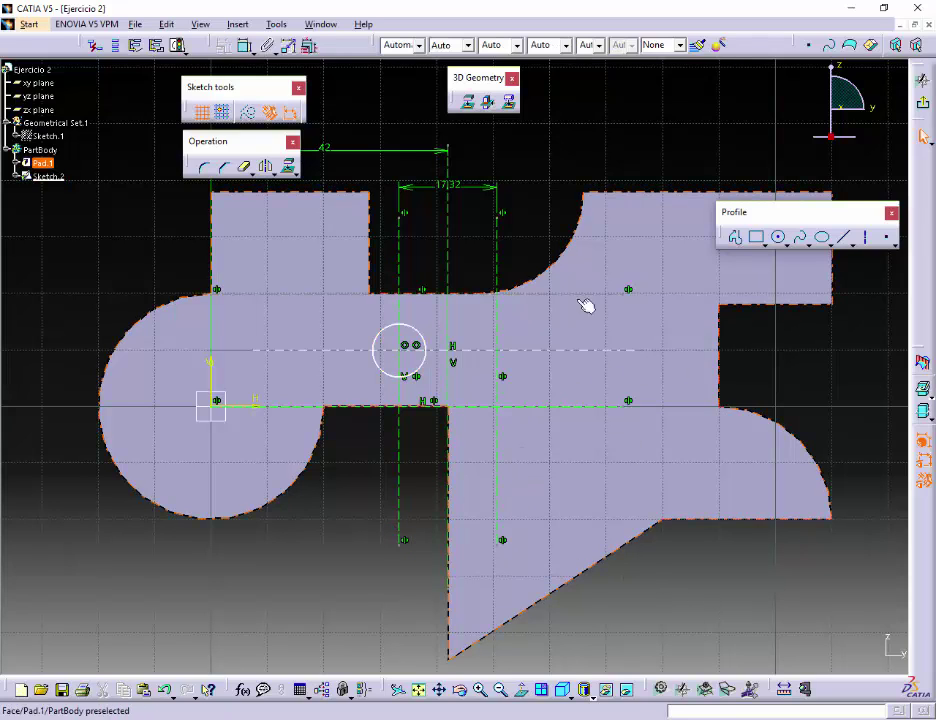
Mirror the circle about the vertical axis line
{"action": "left_click", "coordinate": [426, 368]}
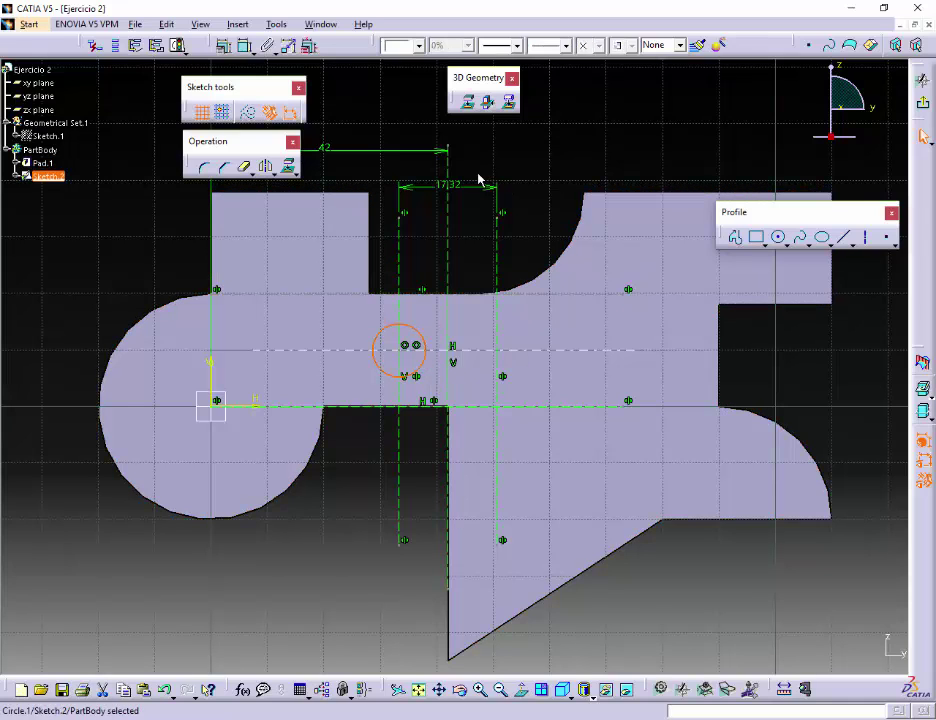
{"action": "left_click", "coordinate": [266, 170]}
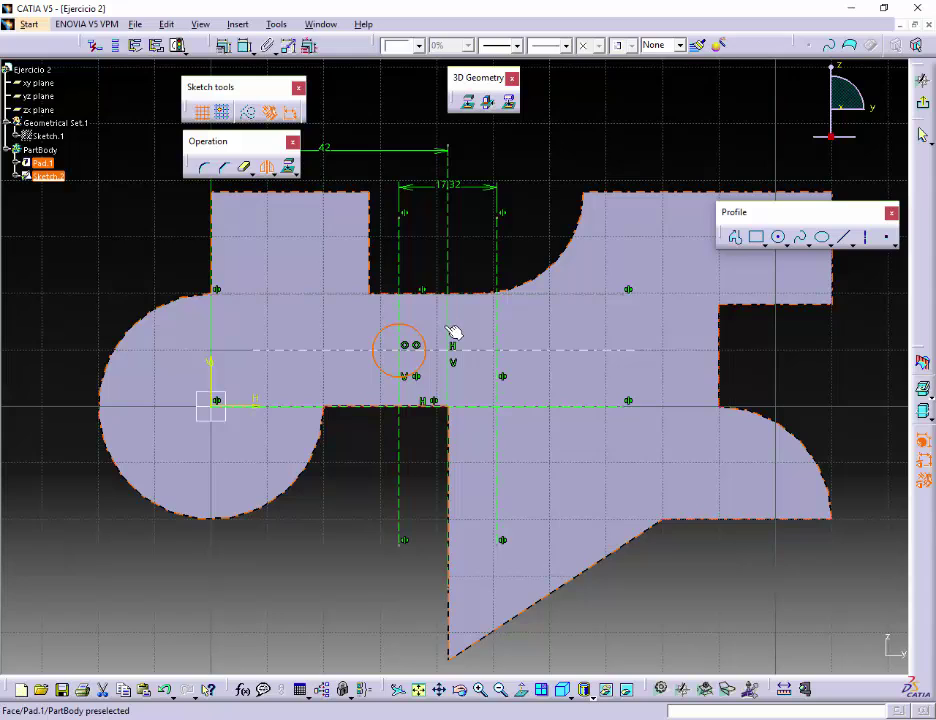
{"action": "left_click", "coordinate": [451, 247]}
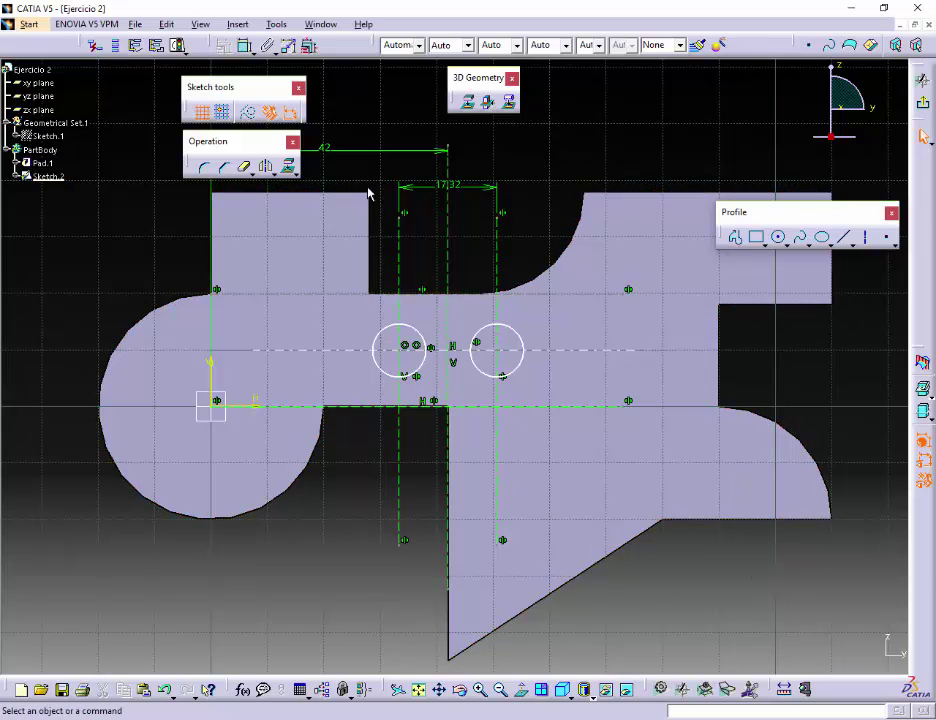
Dimension the left circle's radius and set it to 8.66 mm
{"action": "left_click", "coordinate": [244, 45]}
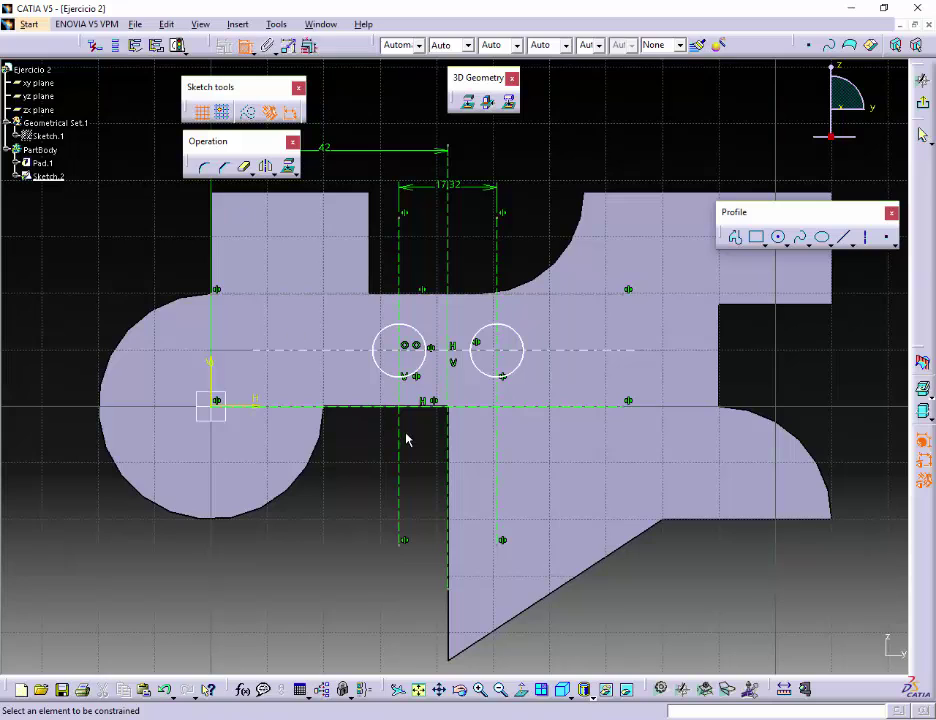
{"action": "left_click", "coordinate": [380, 342]}
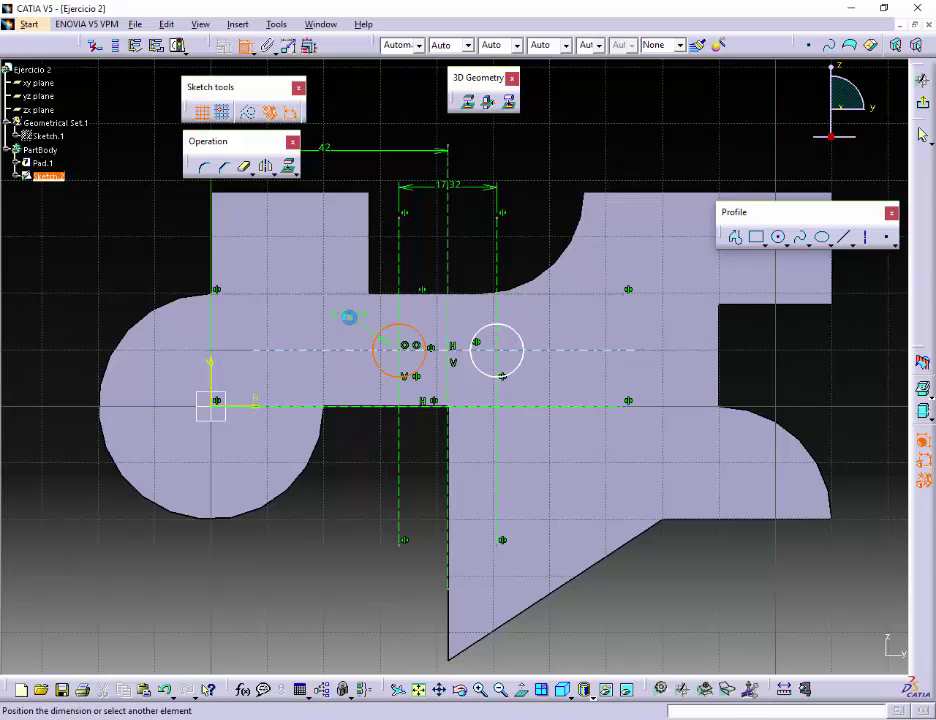
{"action": "left_click", "coordinate": [348, 314]}
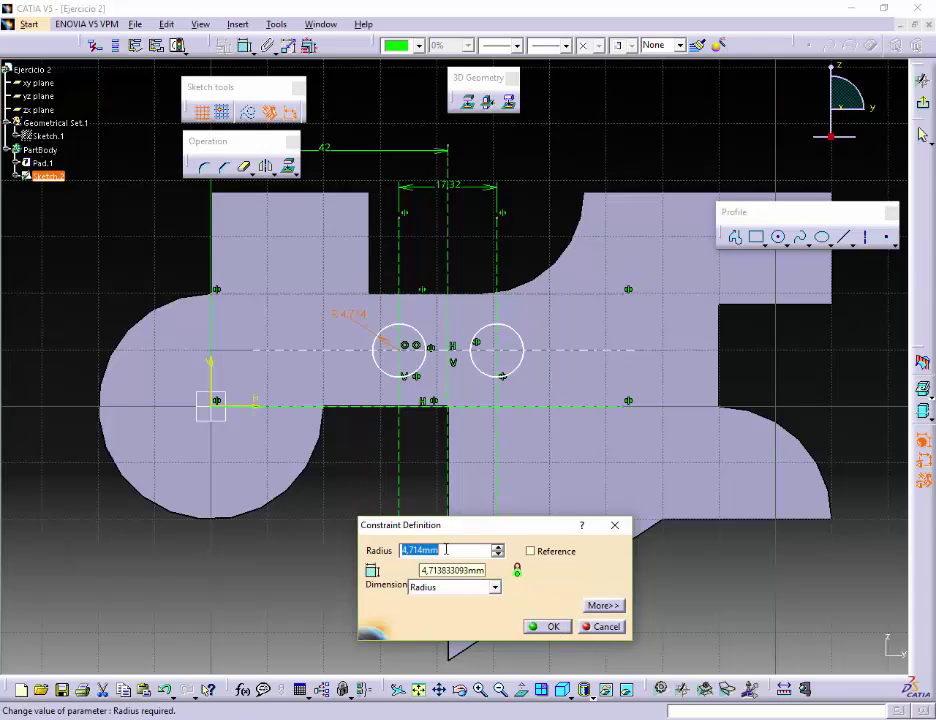
{"action": "type", "text": "8.66"}
{"action": "key", "text": "Return"}
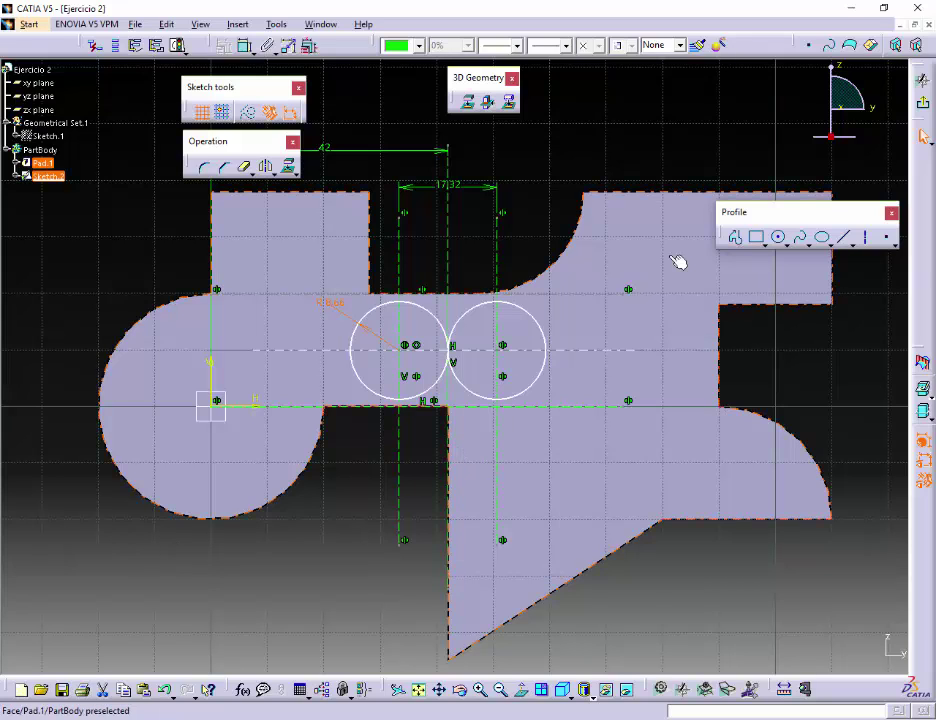
Draw a large circle centred where the vertical axis line meets the lower horizontal construction line, reaching the outer sides of the two small circles
{"action": "left_click", "coordinate": [779, 238]}
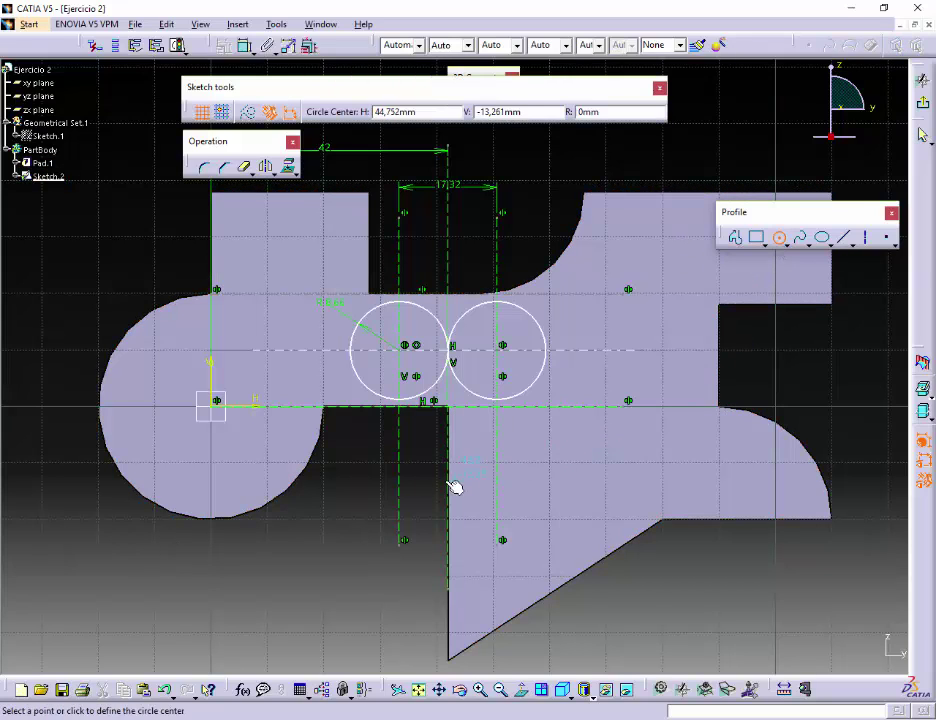
{"action": "left_click", "coordinate": [448, 405]}
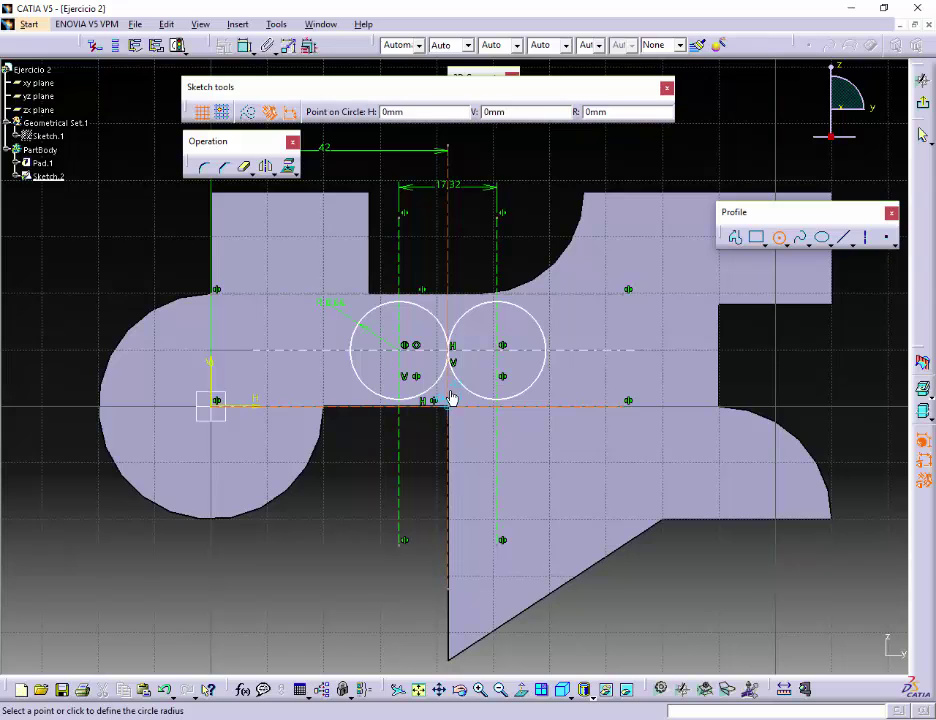
{"action": "left_click", "coordinate": [518, 312]}
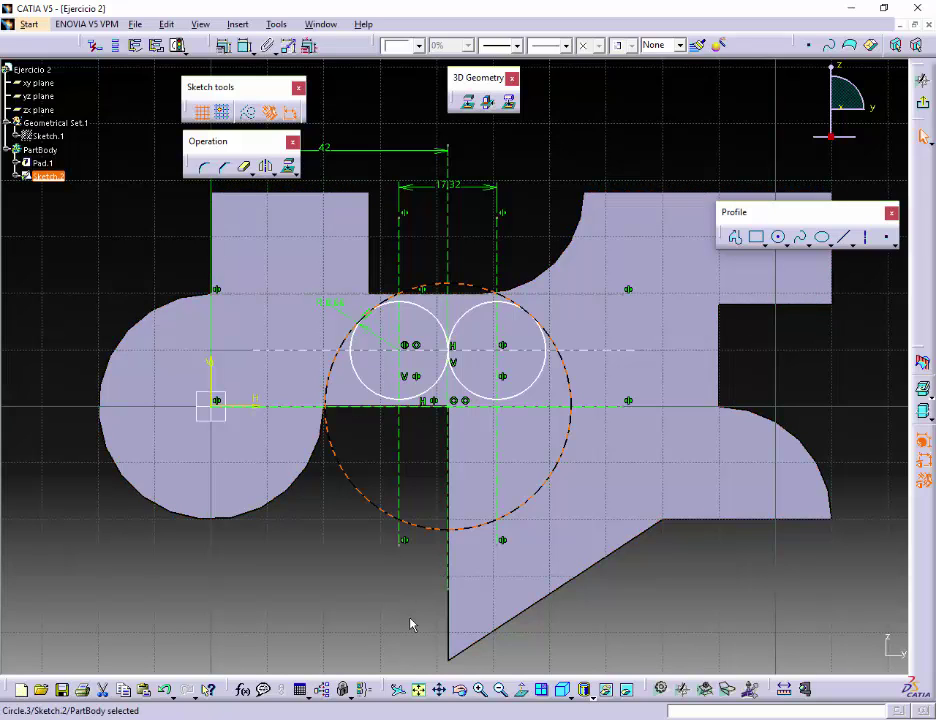
{"action": "left_click", "coordinate": [539, 188]}
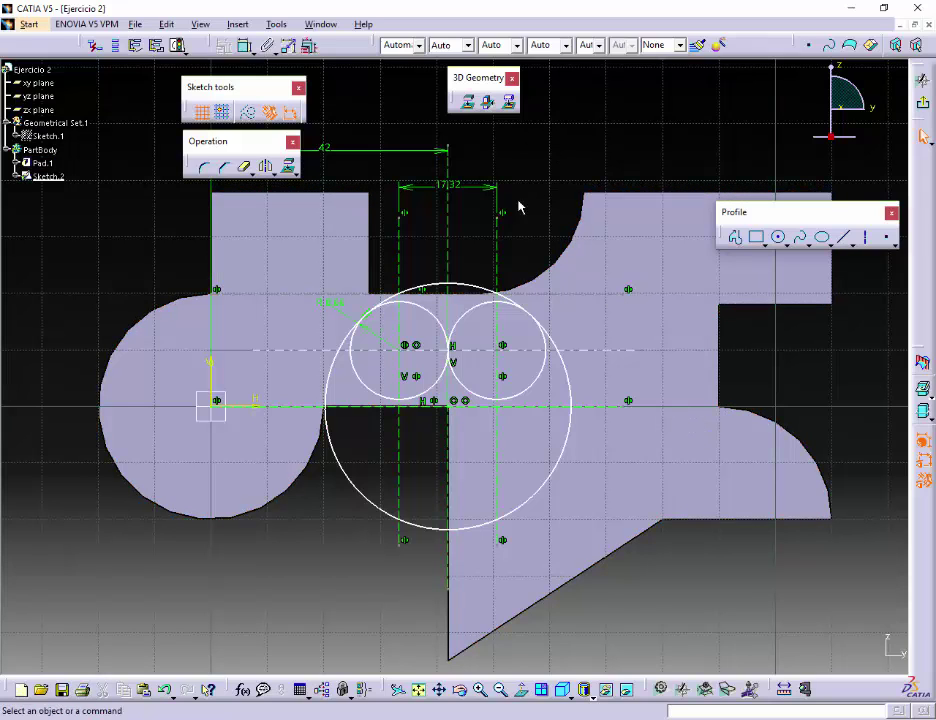
Quick Trim the left small circle's upper inner arc between the vertical axis line and its contact point with the large circle
{"action": "left_click", "coordinate": [245, 167]}
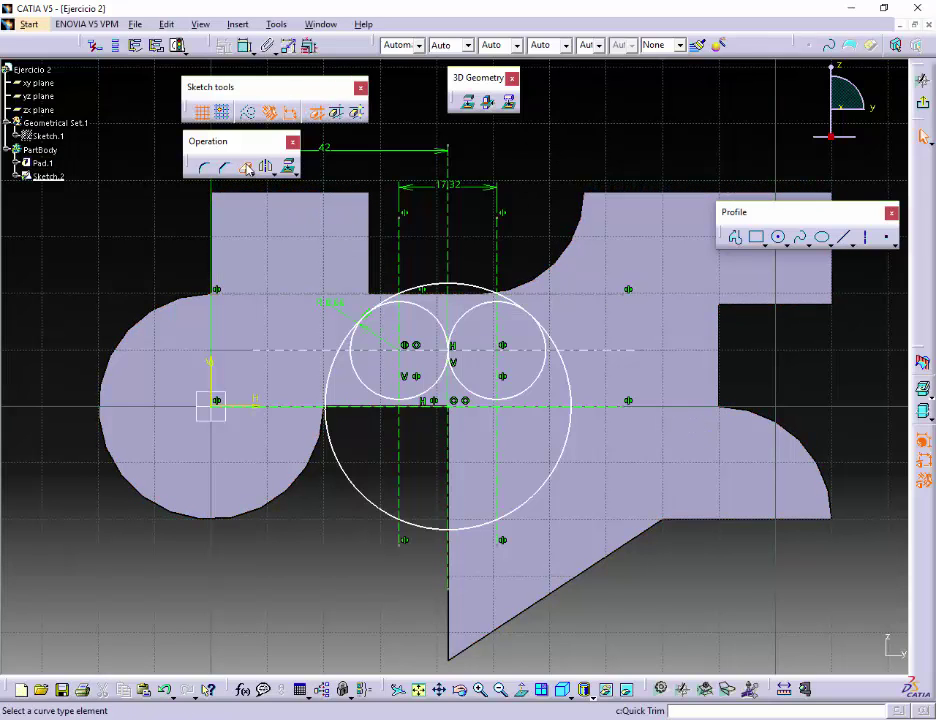
{"action": "left_click", "coordinate": [442, 320]}
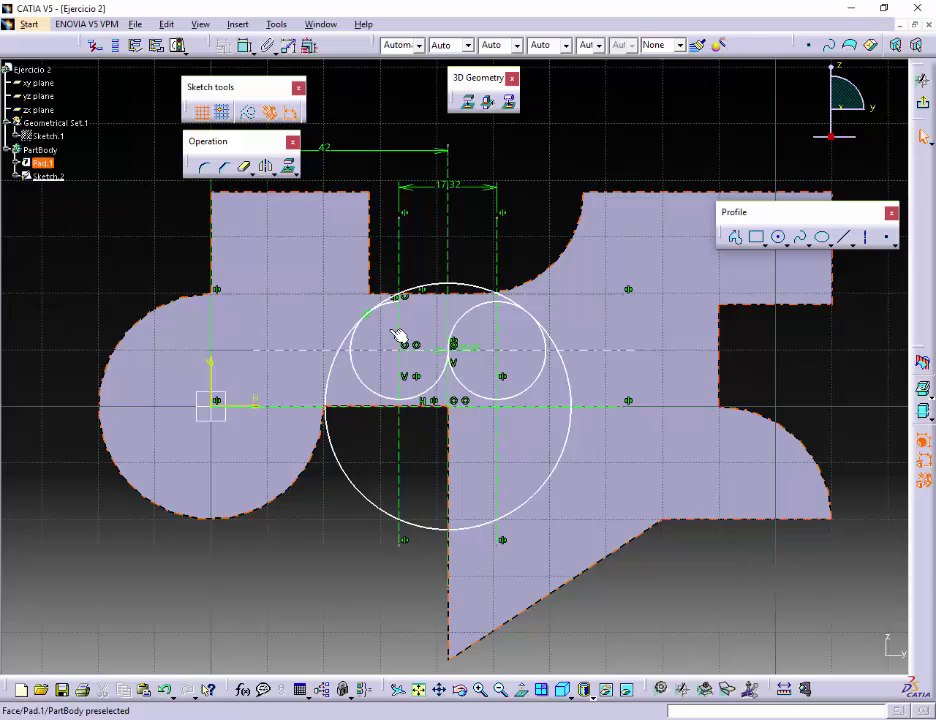
{"action": "mouse_move", "coordinate": [397, 334]}
{"action": "middle_mouse_down"}
{"action": "mouse_move", "coordinate": [378, 257]}
{"action": "mouse_move", "coordinate": [359, 244]}
{"action": "middle_mouse_up"}
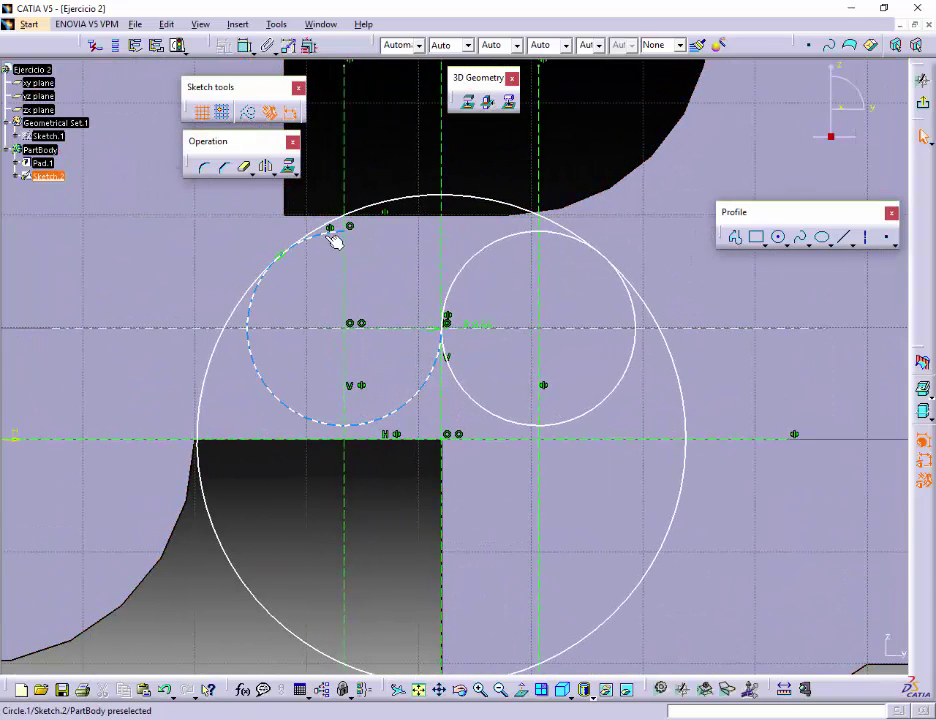
{"action": "left_click", "coordinate": [335, 240]}
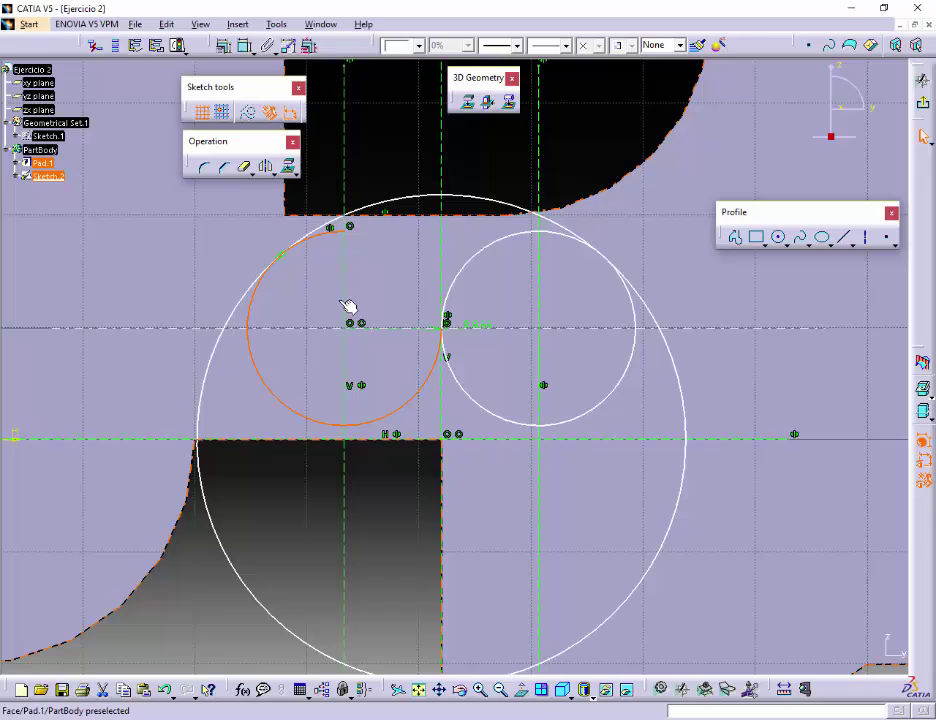
{"action": "left_click", "coordinate": [245, 170]}
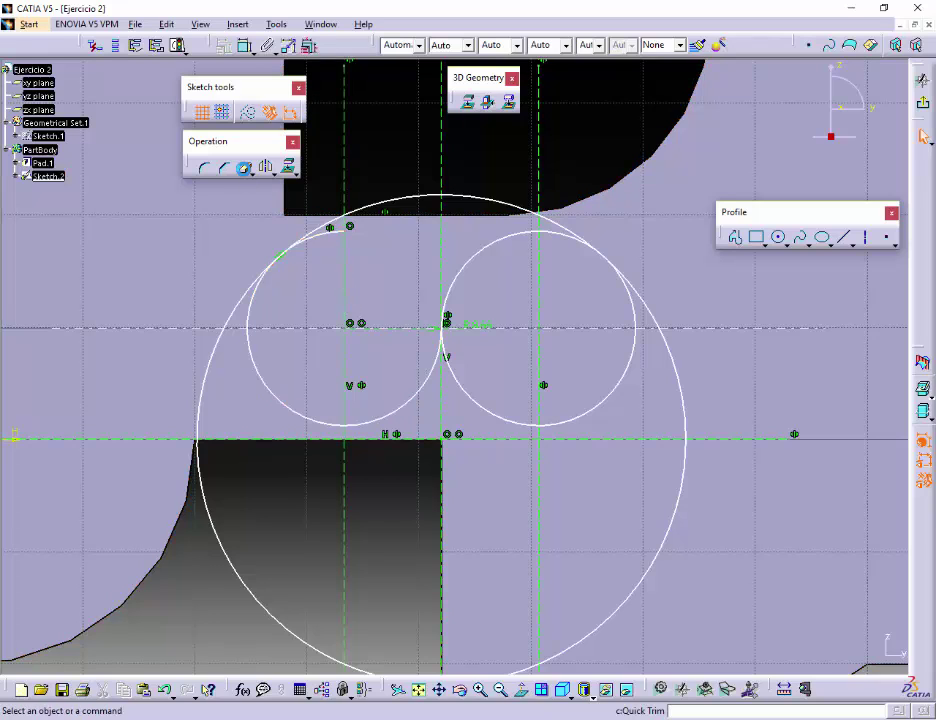
{"action": "left_click", "coordinate": [323, 243]}
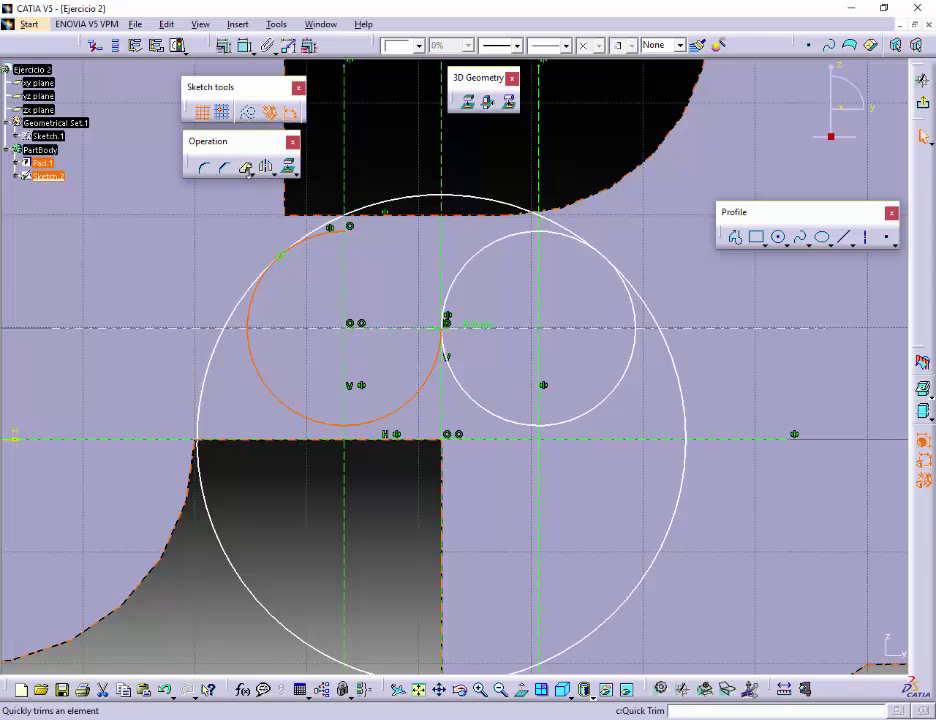
{"action": "left_click", "coordinate": [243, 170]}
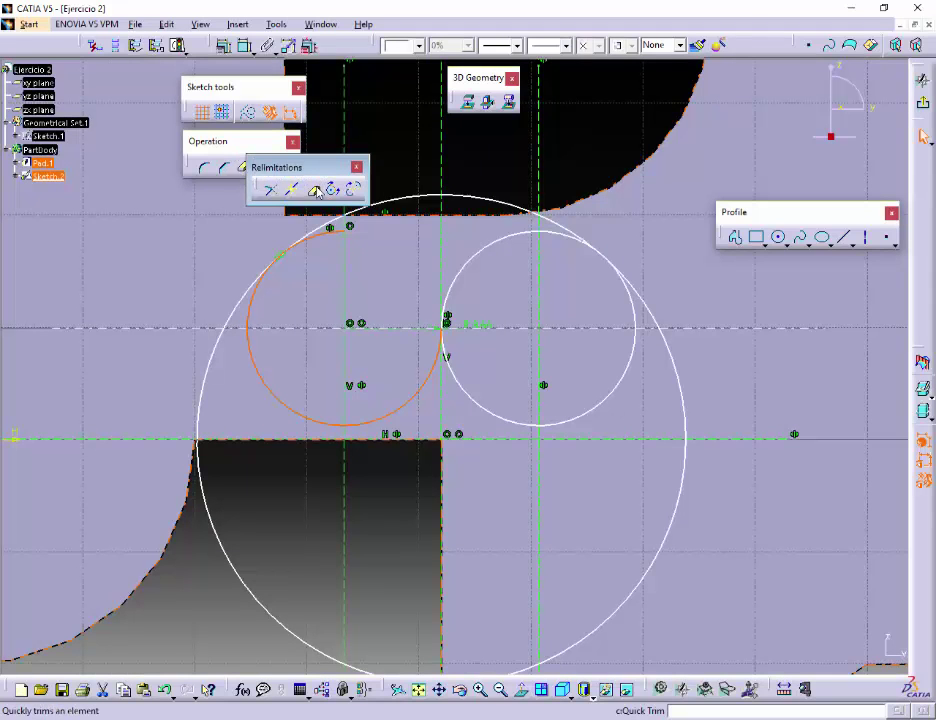
{"action": "left_click", "coordinate": [316, 191]}
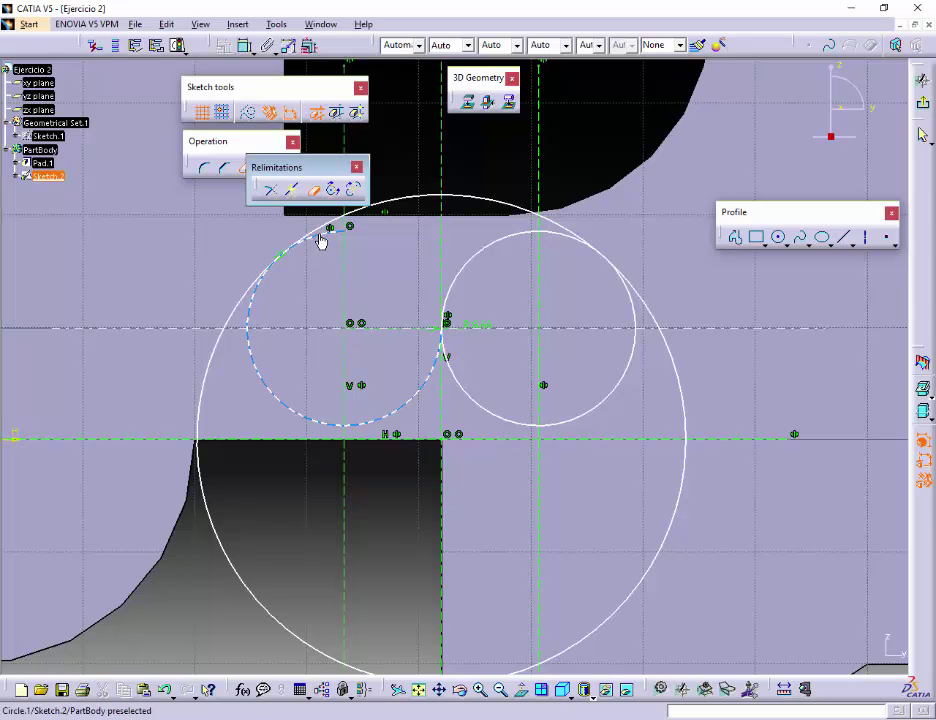
{"action": "left_click", "coordinate": [322, 240]}
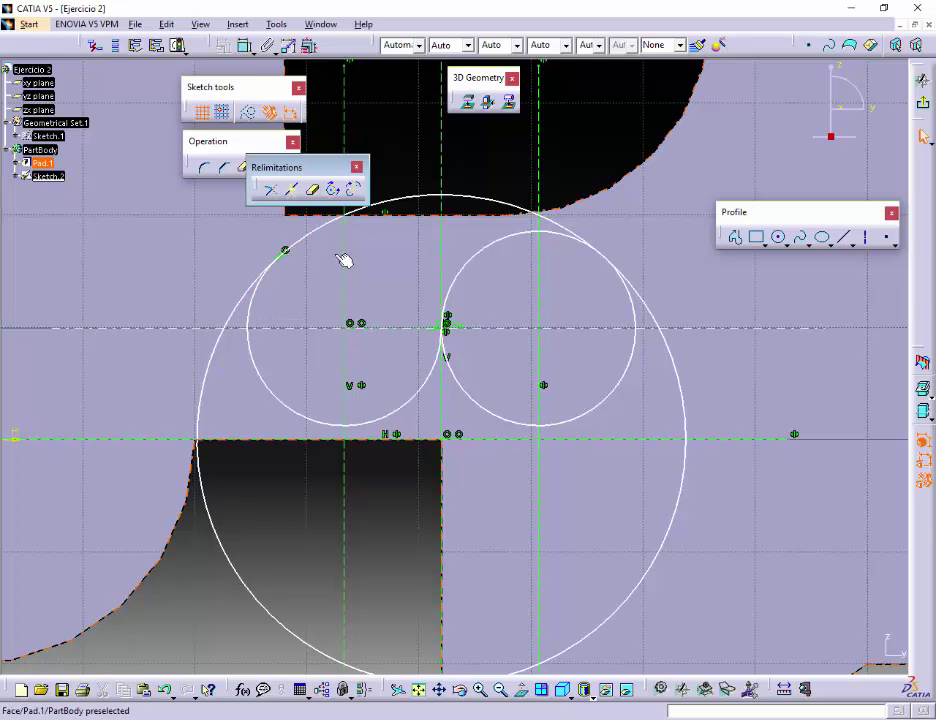
Quick Trim the right small circle's upper inner arc from the vertical axis line to its contact point with the large circle
{"action": "double_click", "coordinate": [551, 233]}
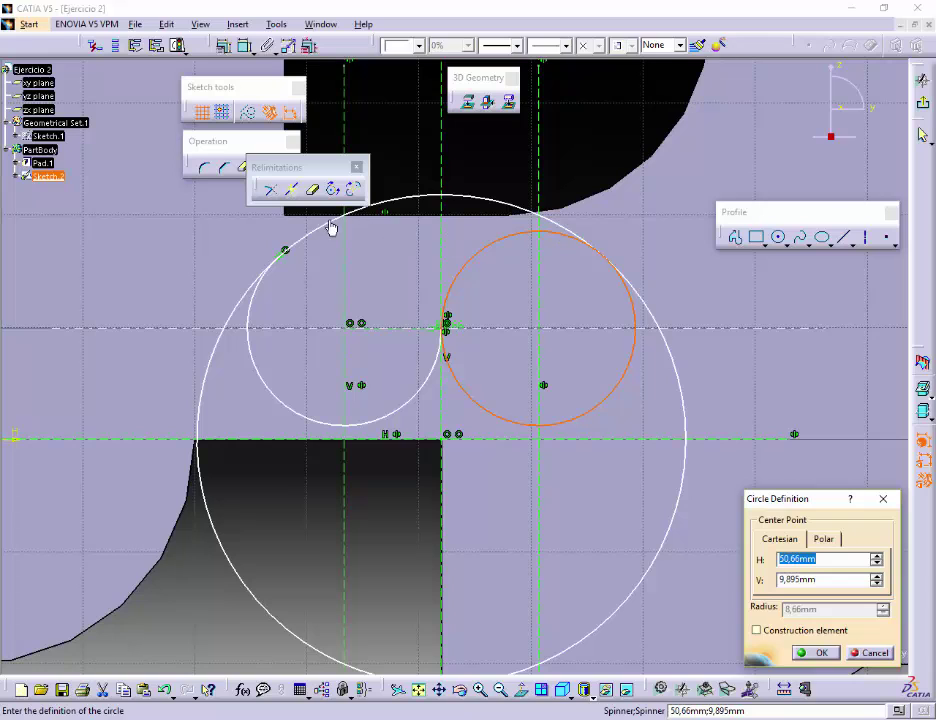
{"action": "left_click", "coordinate": [883, 498]}
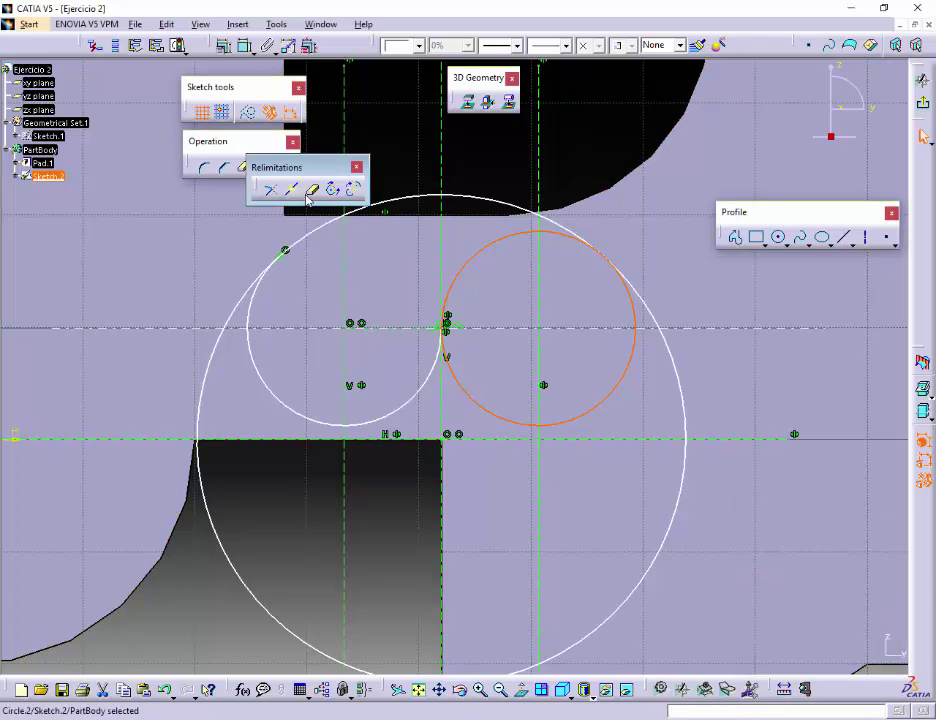
{"action": "left_click", "coordinate": [357, 167]}
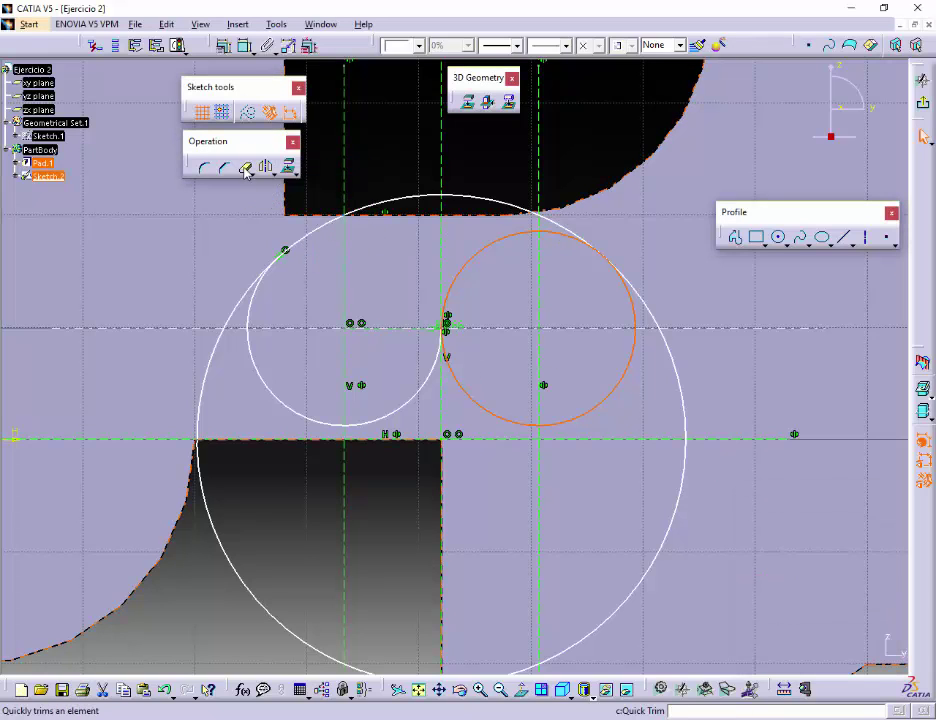
{"action": "left_click", "coordinate": [245, 167]}
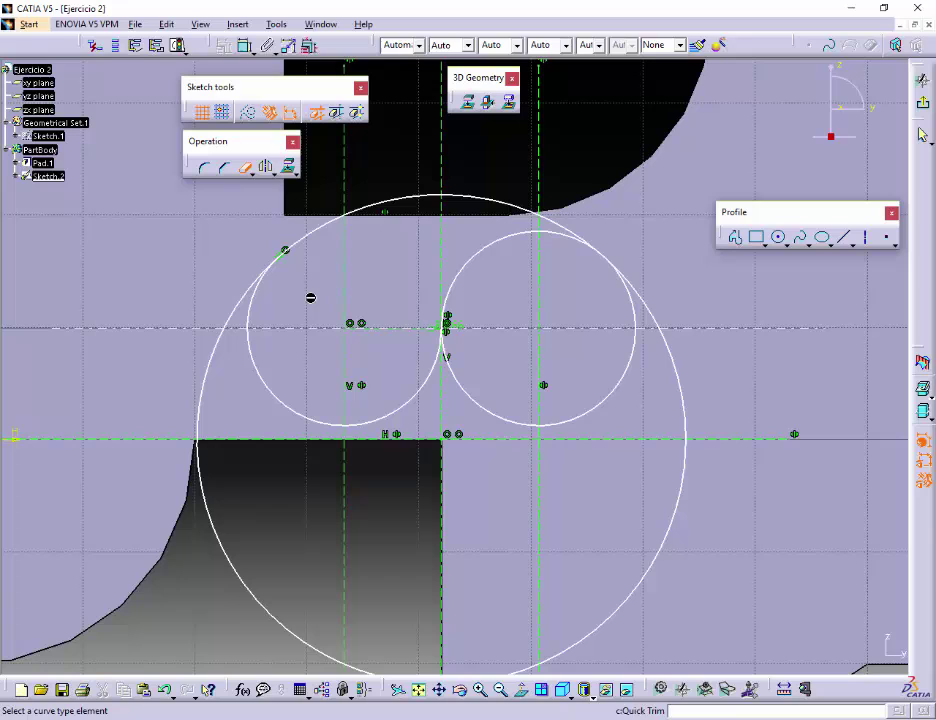
{"action": "left_click", "coordinate": [525, 238]}
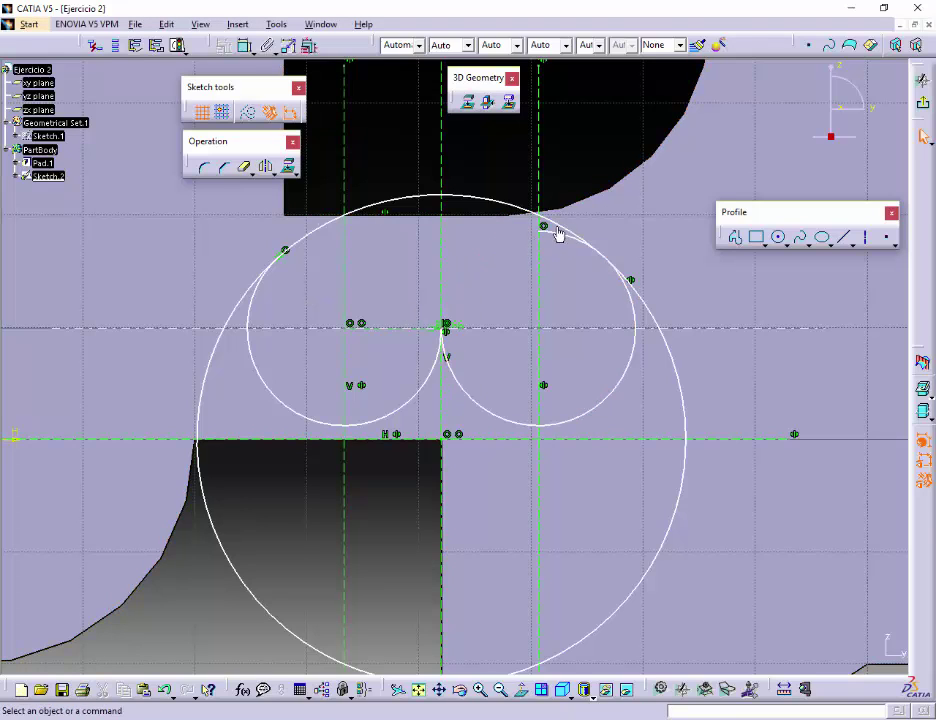
{"action": "left_click", "coordinate": [561, 233]}
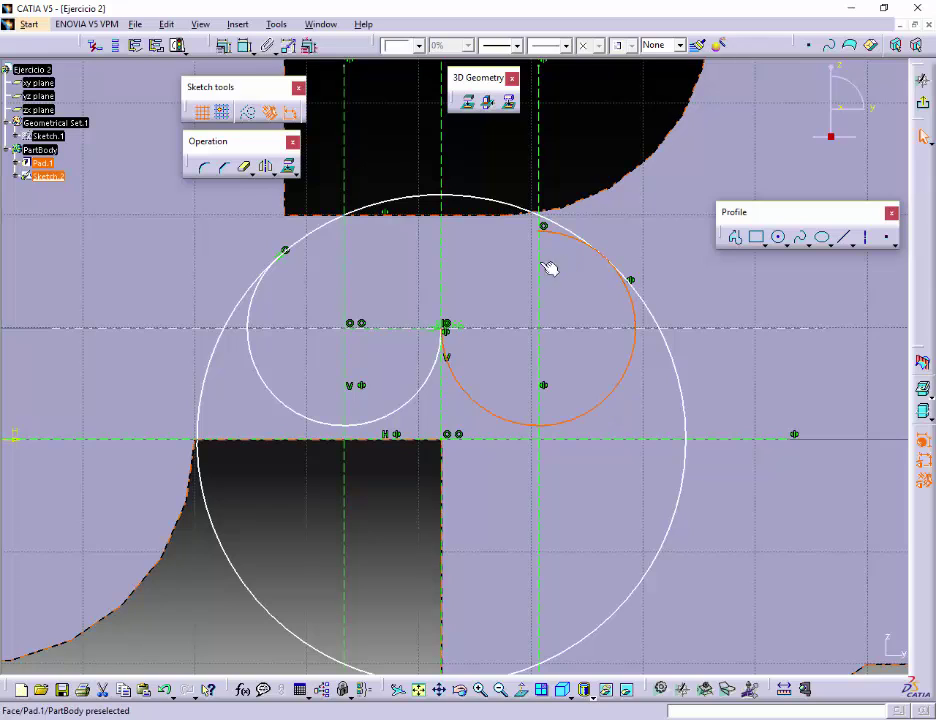
{"action": "left_click", "coordinate": [245, 170]}
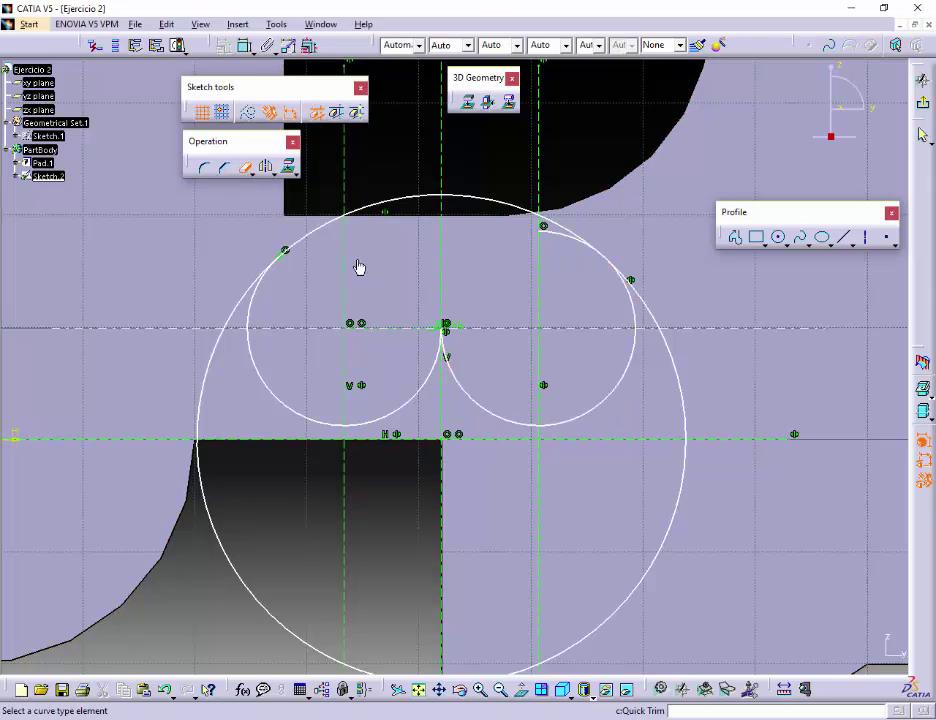
{"action": "left_click", "coordinate": [578, 242]}
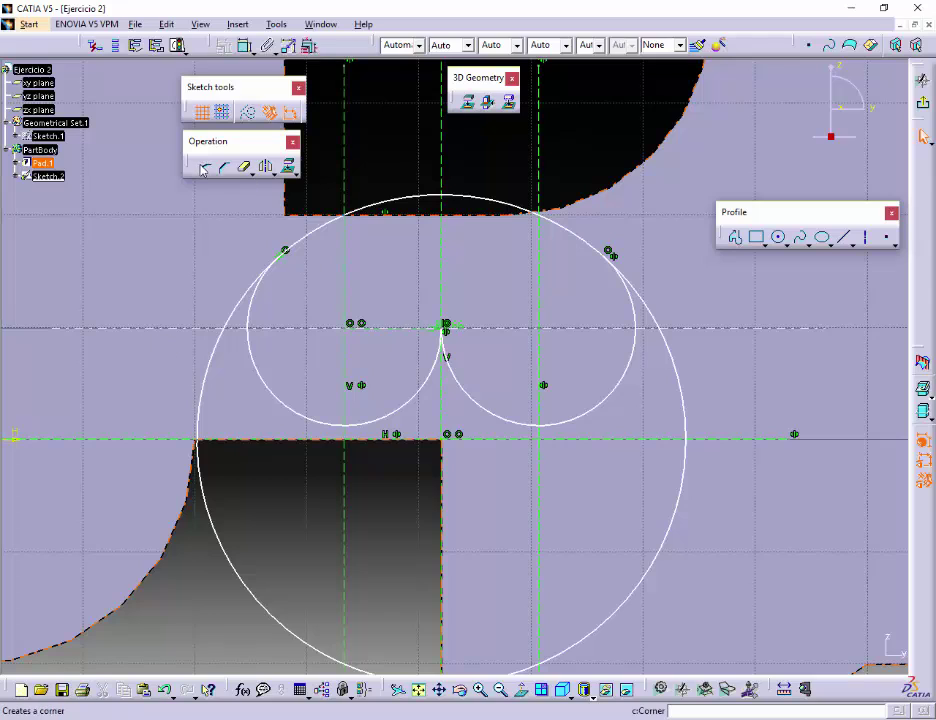
Quick Trim the large circle's left side from the left vertical construction line below up to its contact point with the left small circle
{"action": "left_click", "coordinate": [245, 167]}
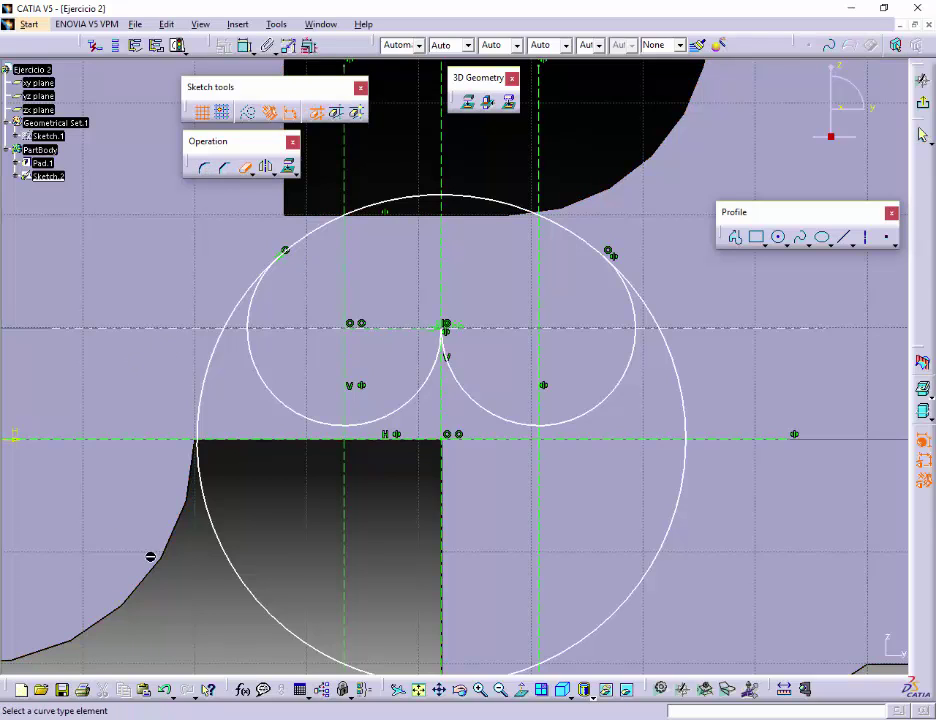
{"action": "left_click", "coordinate": [221, 526]}
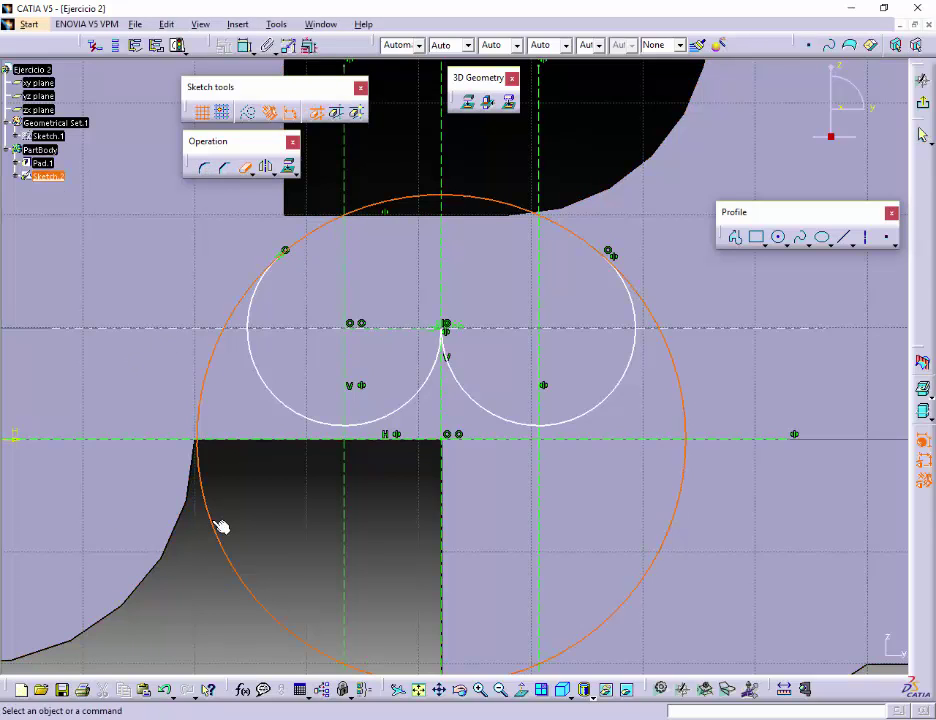
{"action": "left_click", "coordinate": [203, 381]}
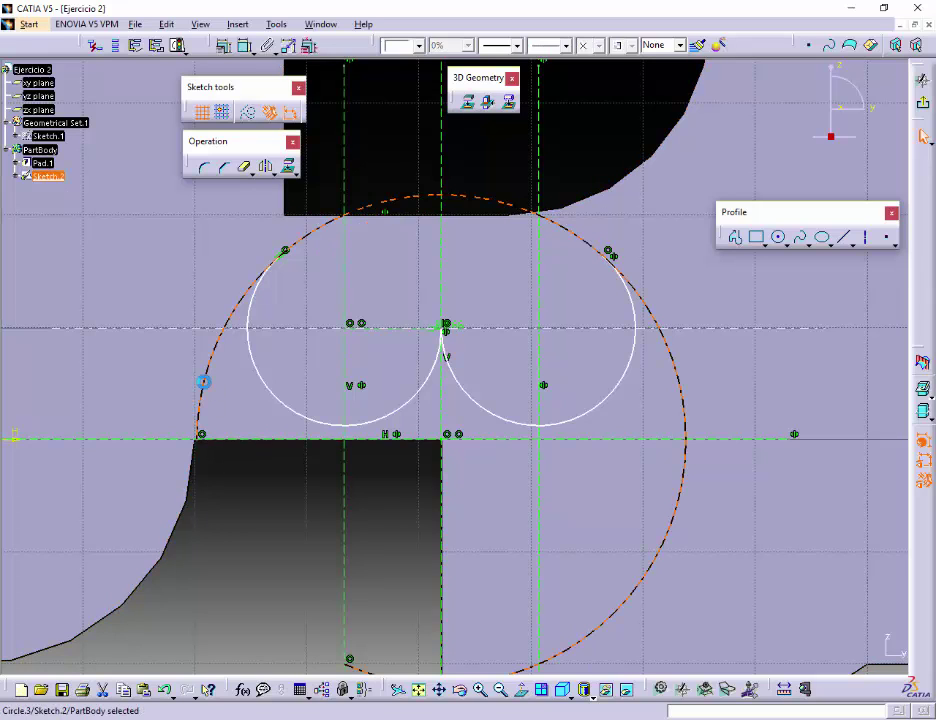
{"action": "left_click", "coordinate": [245, 167]}
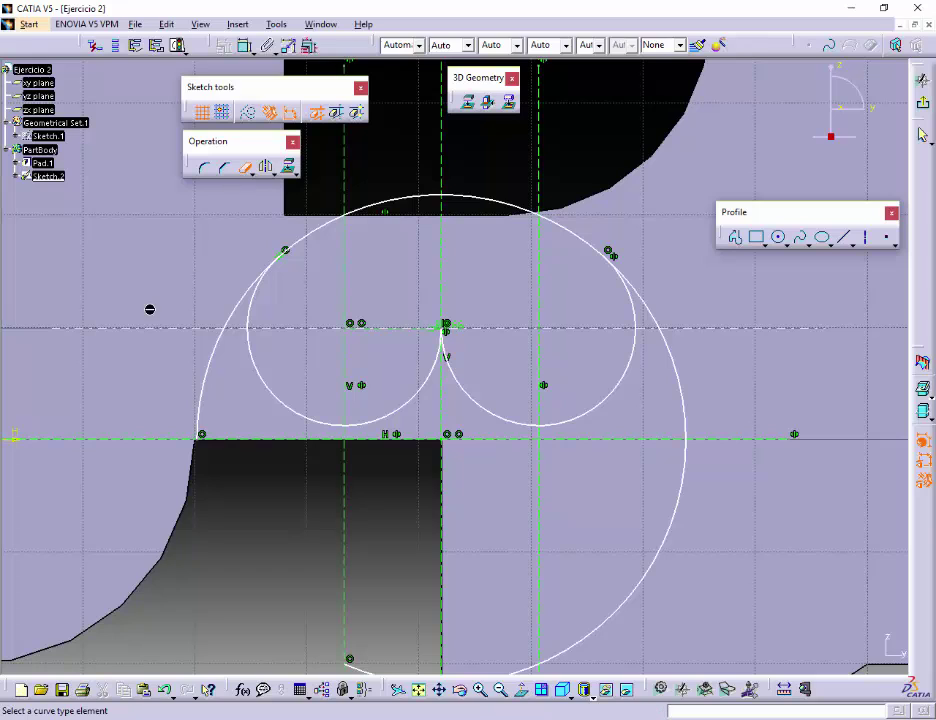
{"action": "left_click", "coordinate": [213, 365]}
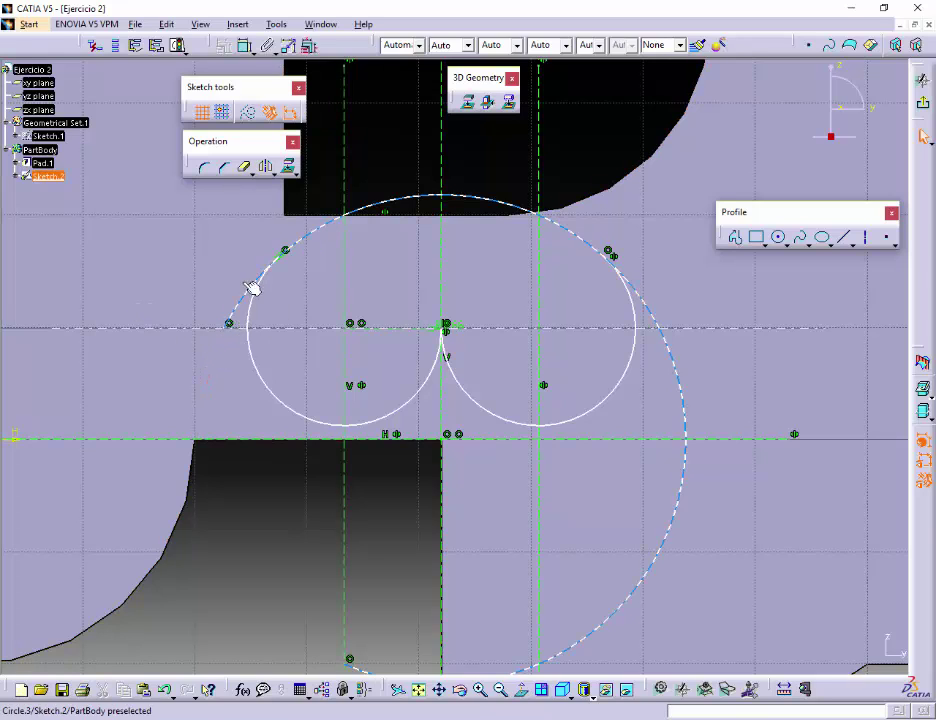
{"action": "left_click", "coordinate": [243, 171]}
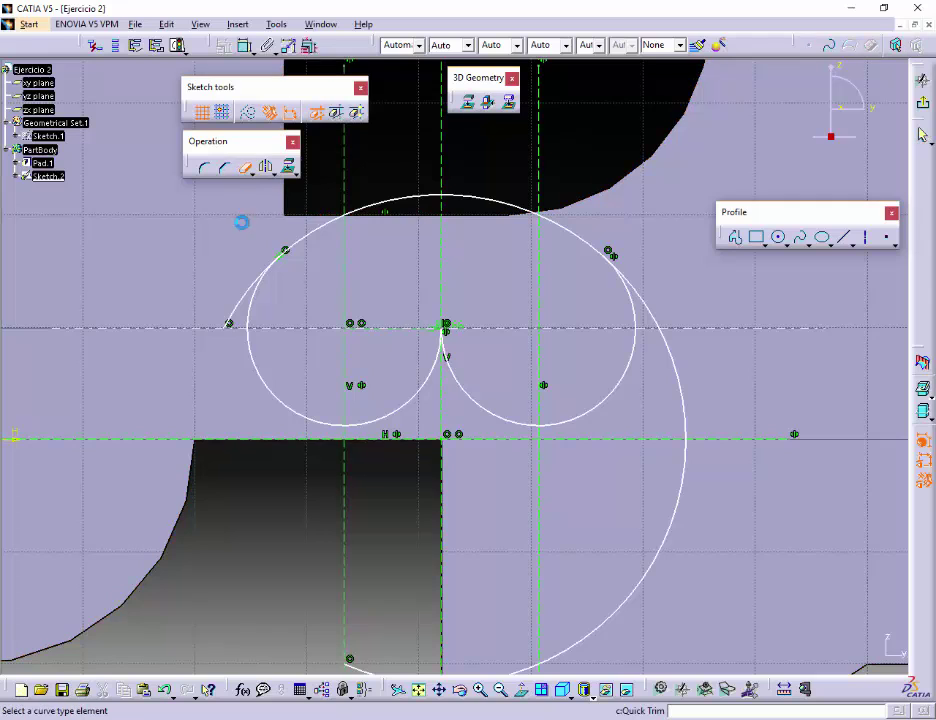
{"action": "left_click", "coordinate": [257, 300]}
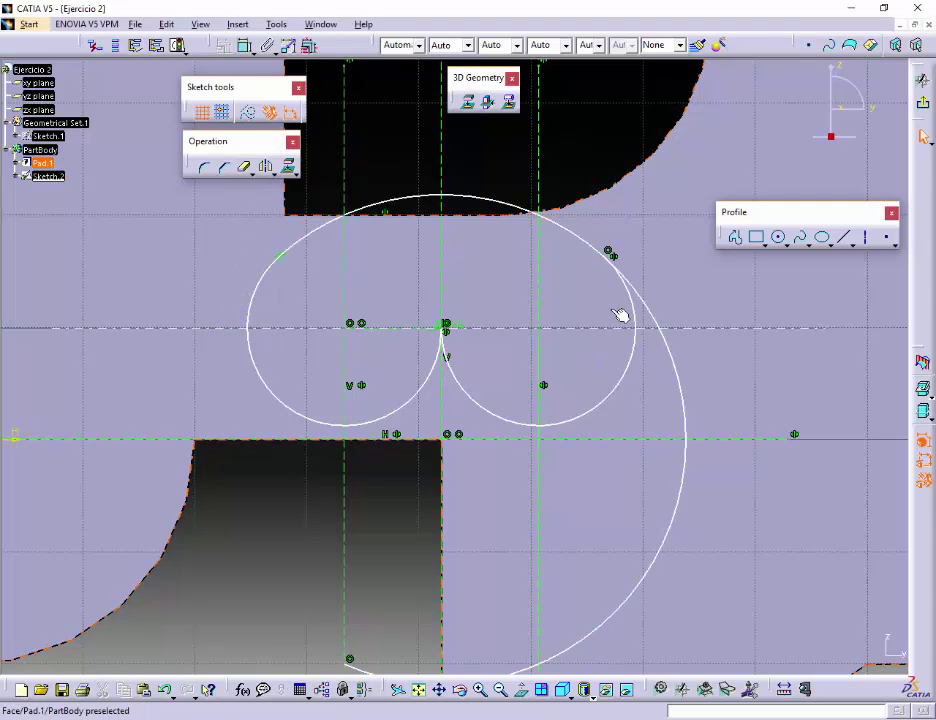
Quick Trim the large circle's right side from its contact point with the right small circle down to the right vertical construction line
{"action": "left_click", "coordinate": [245, 168]}
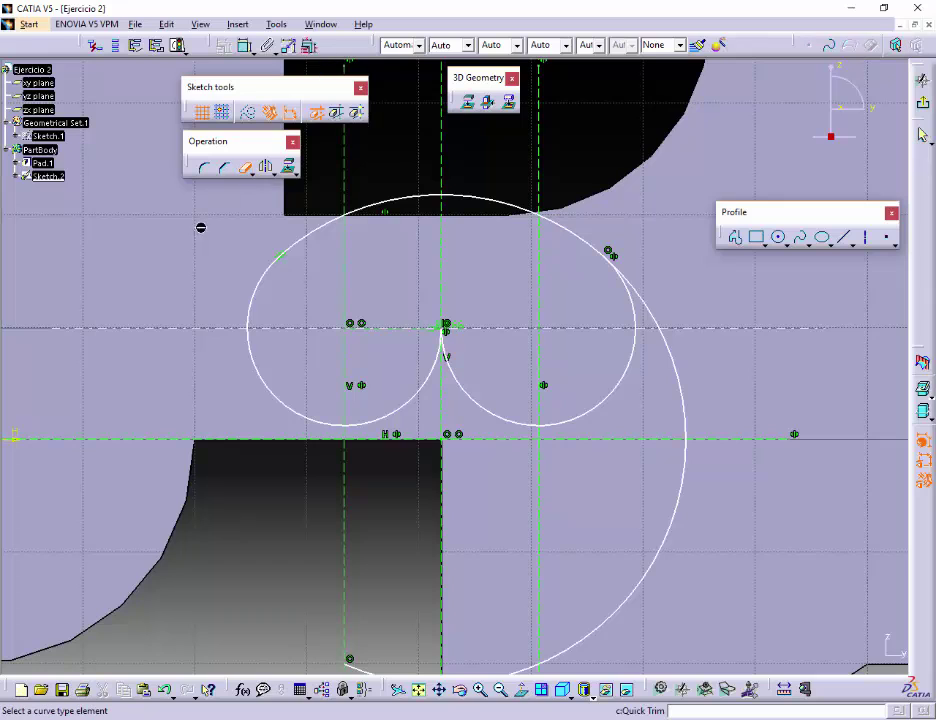
{"action": "left_click", "coordinate": [663, 319]}
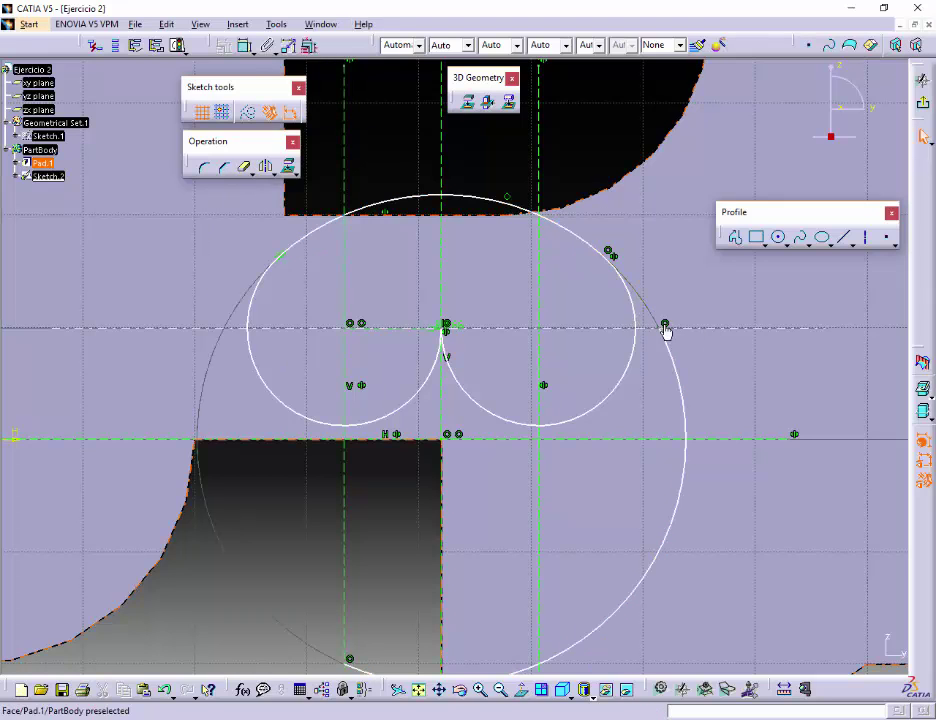
{"action": "left_click", "coordinate": [245, 170]}
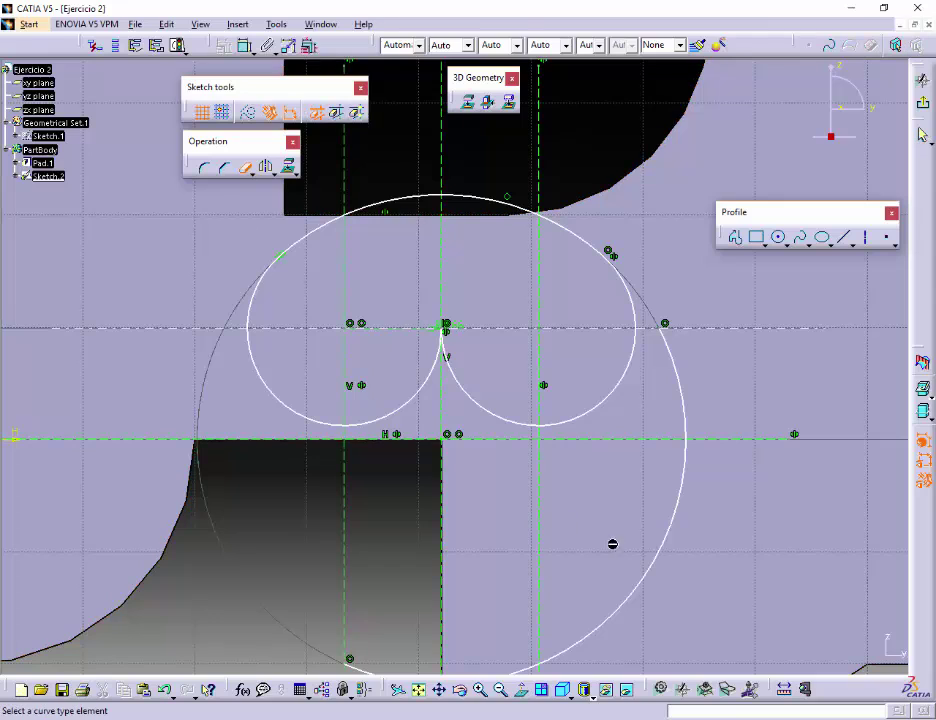
{"action": "left_click", "coordinate": [657, 567]}
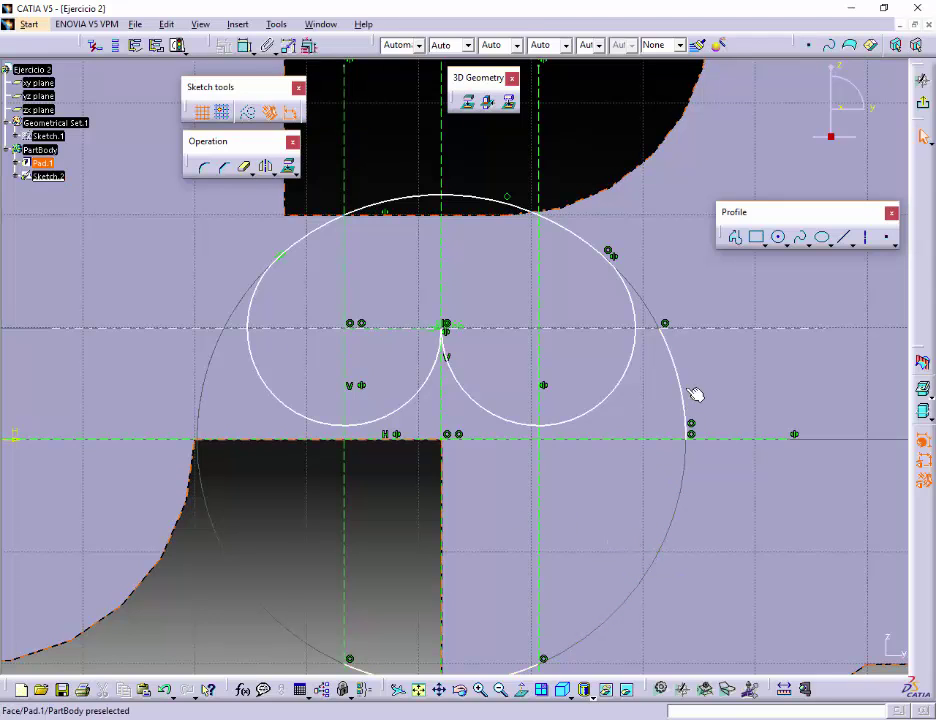
{"action": "left_click", "coordinate": [245, 170]}
{"action": "left_click", "coordinate": [683, 397]}
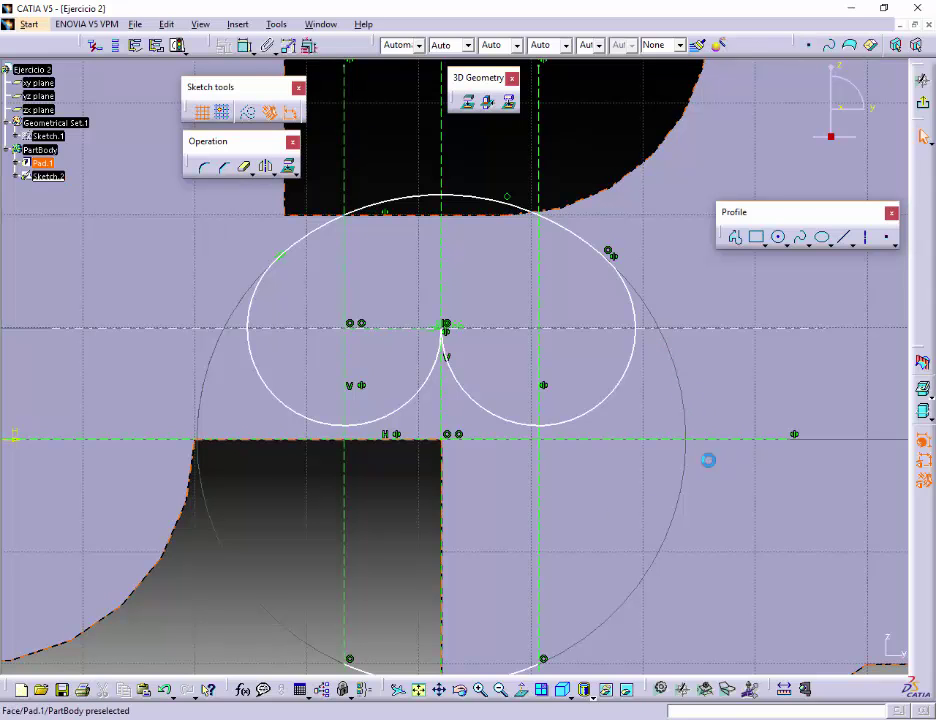
Quick Trim the two remaining pieces of the large circle's bottom arc on either side of the vertical axis line
{"action": "mouse_move", "coordinate": [570, 525]}
{"action": "middle_mouse_down"}
{"action": "mouse_move", "coordinate": [558, 483]}
{"action": "mouse_move", "coordinate": [564, 440]}
{"action": "middle_mouse_up"}
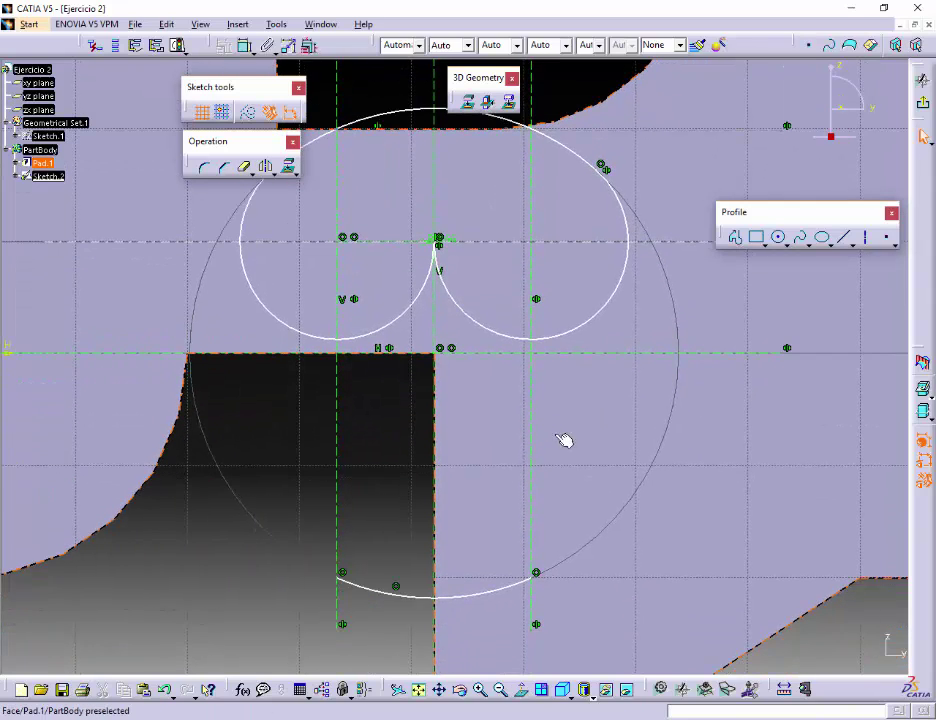
{"action": "left_click", "coordinate": [245, 168]}
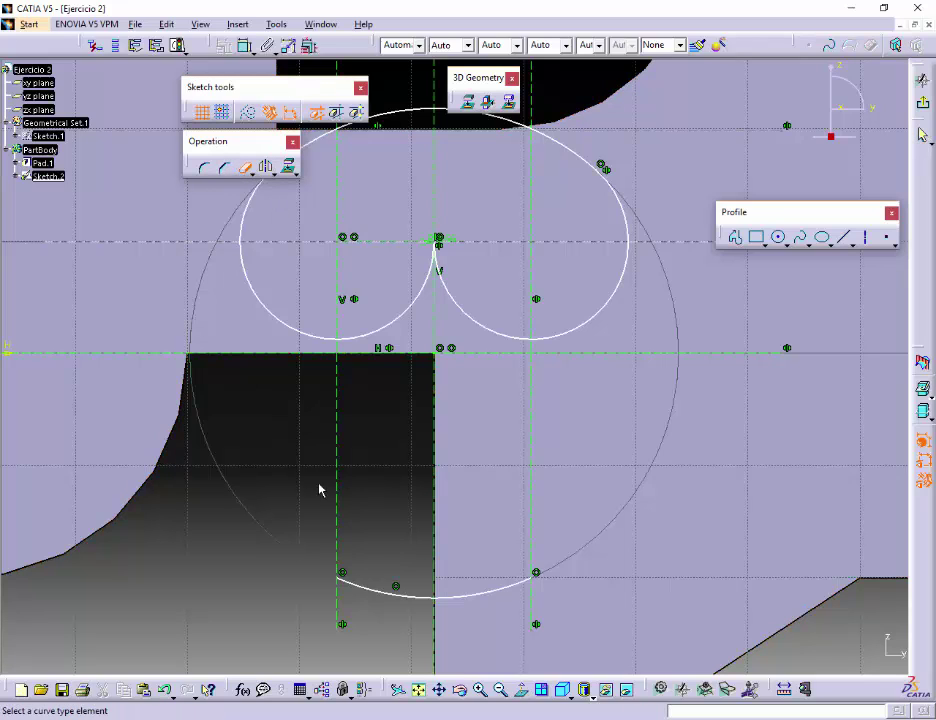
{"action": "left_click", "coordinate": [416, 600]}
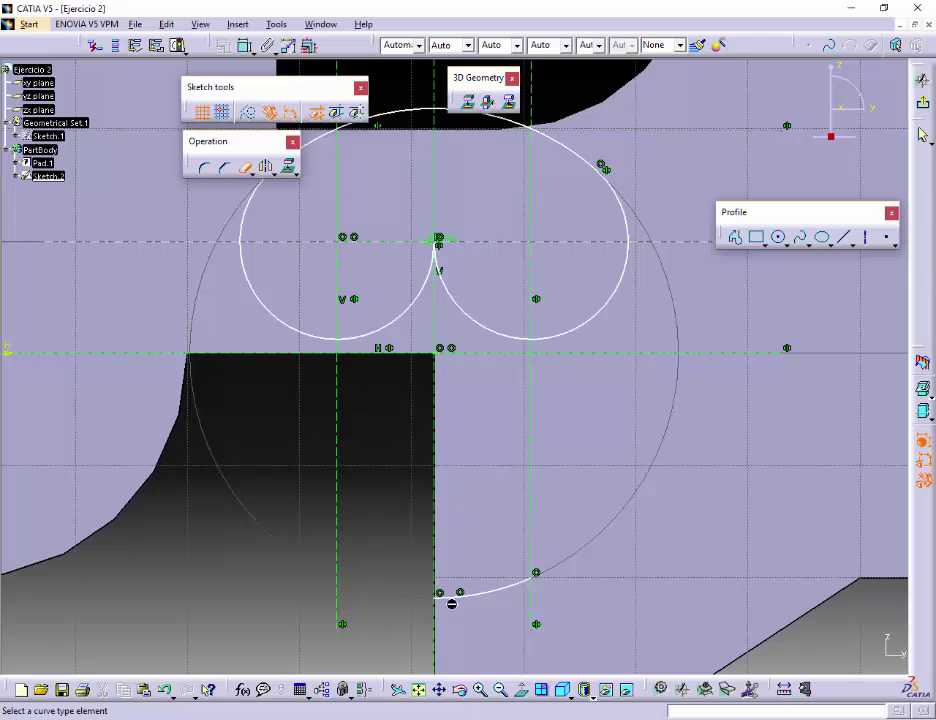
{"action": "left_click", "coordinate": [479, 598]}
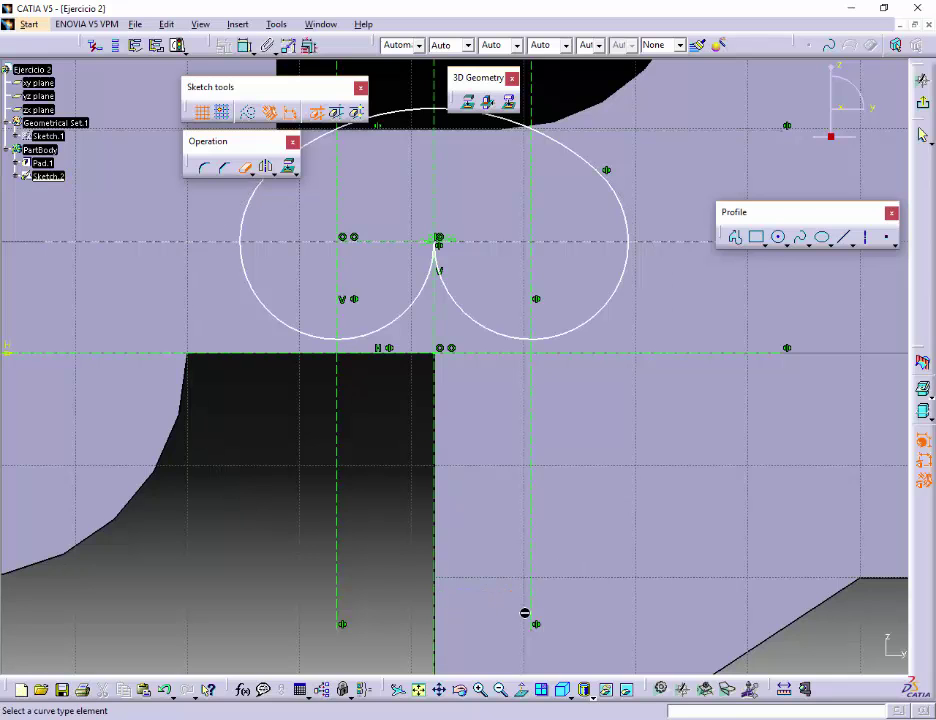
{"action": "middle_click_drag", "start_coordinate": [501, 467], "coordinate": [517, 542]}
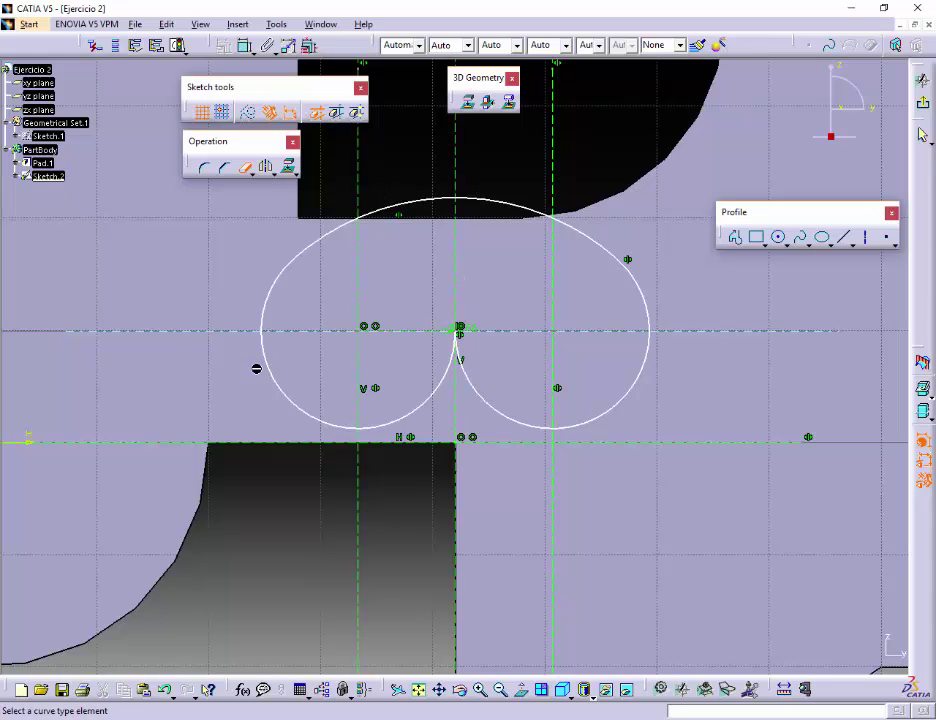
Mirror the large top arc about the horizontal axis line through the small circles' centres
{"action": "left_click", "coordinate": [246, 167]}
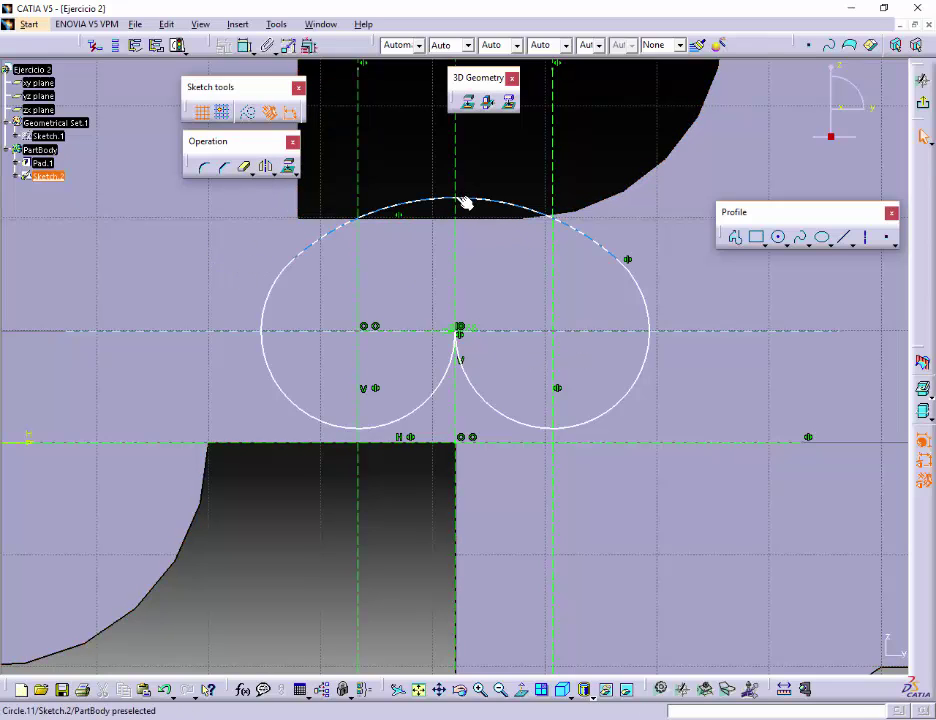
{"action": "left_click", "coordinate": [455, 240]}
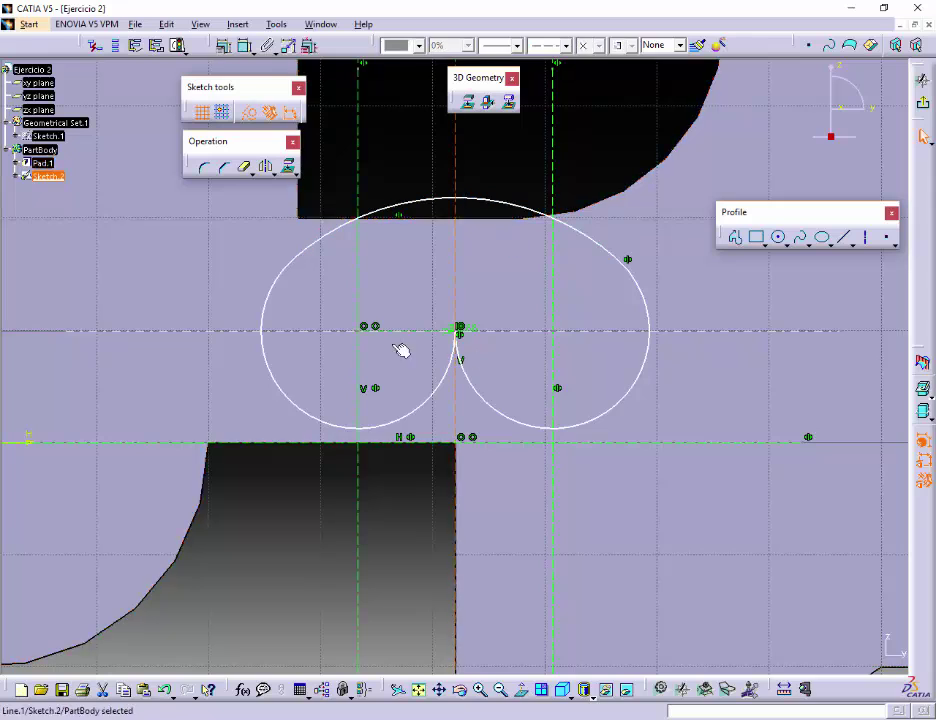
{"action": "left_click", "coordinate": [514, 206], "text": "ctrl"}
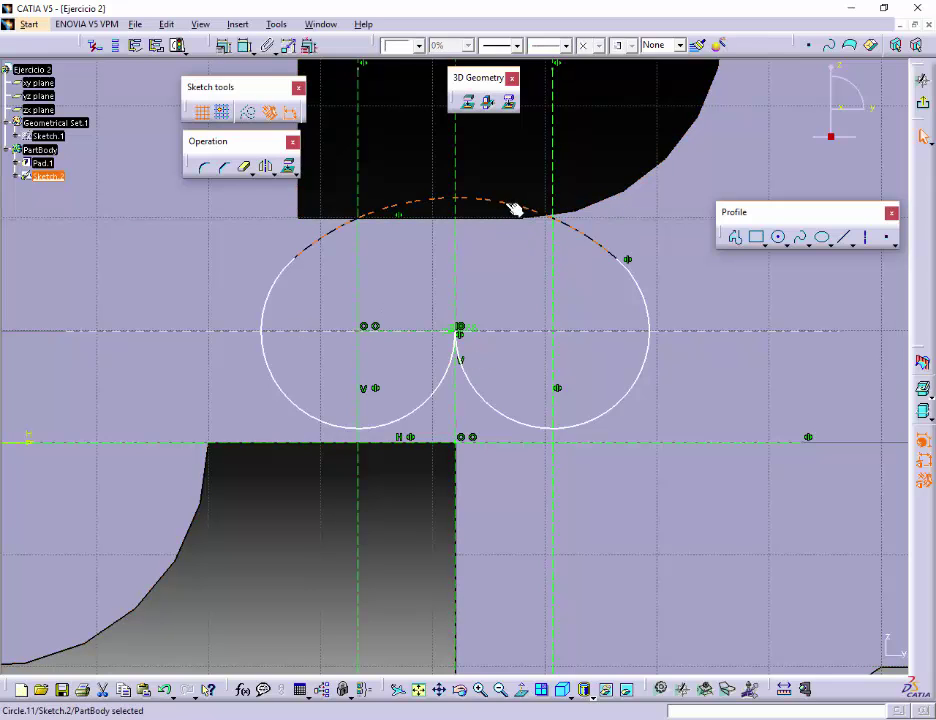
{"action": "left_click", "coordinate": [264, 166]}
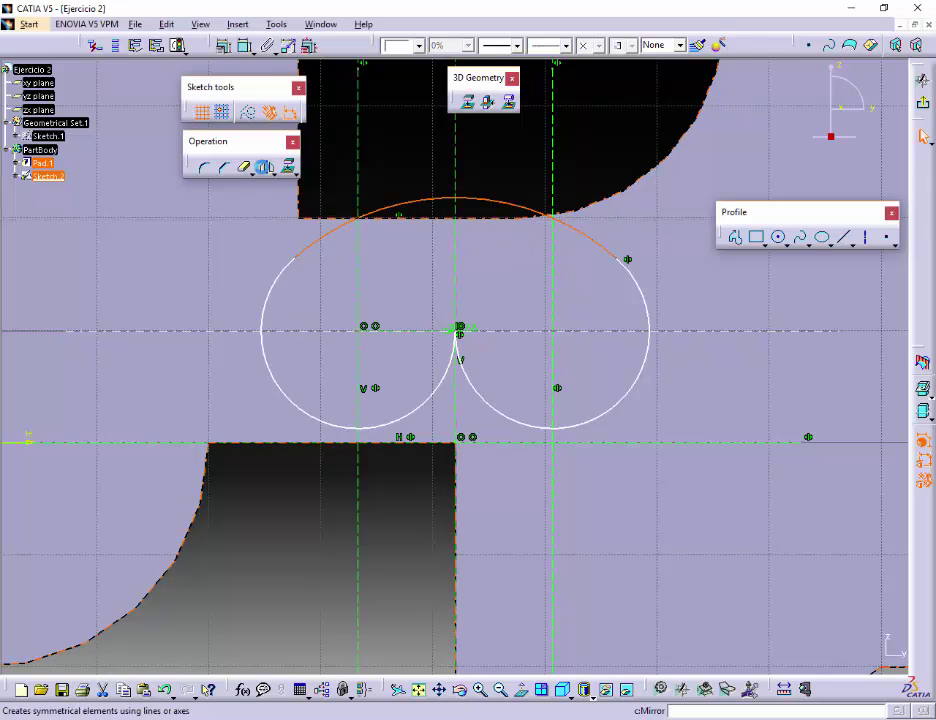
{"action": "left_click", "coordinate": [726, 331]}
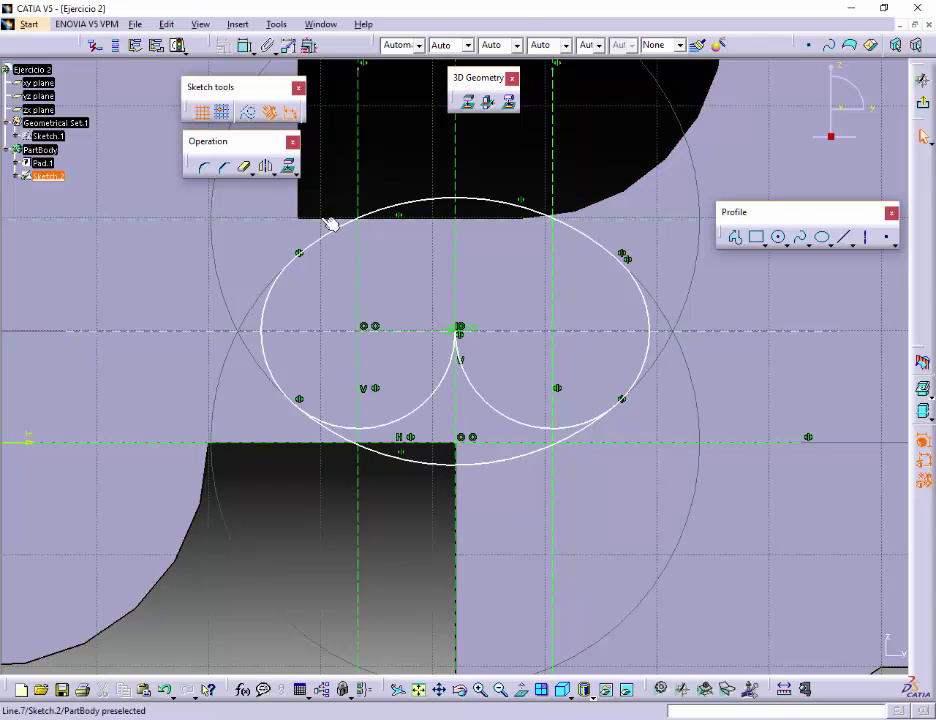
Quick Trim the left small circle's lower inner arc from the vertical axis line to its contact point with the mirrored bottom arc
{"action": "left_click", "coordinate": [246, 170]}
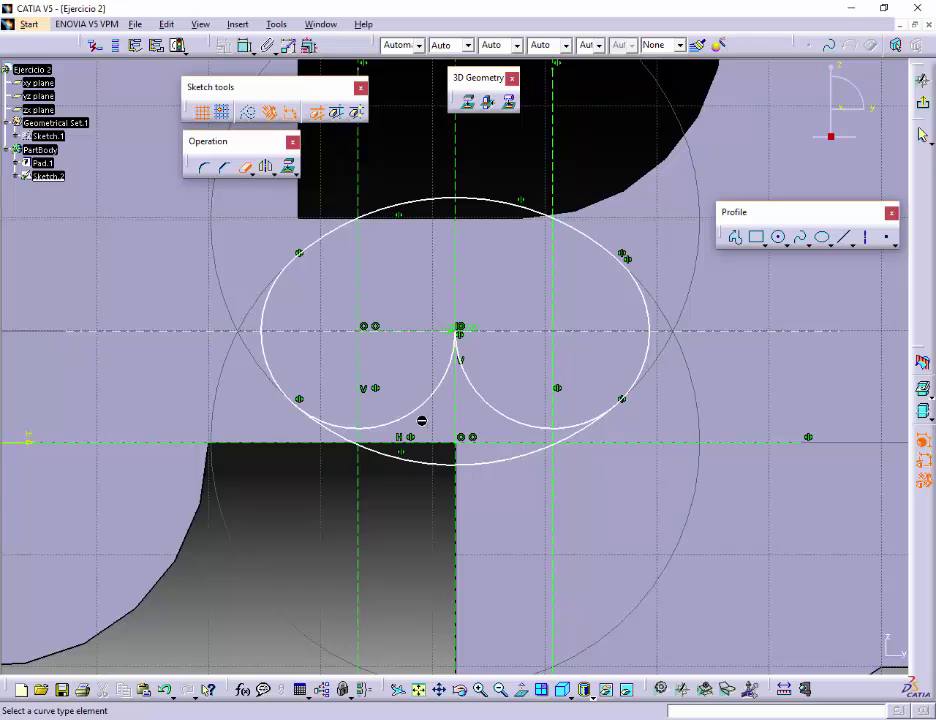
{"action": "left_click", "coordinate": [400, 426]}
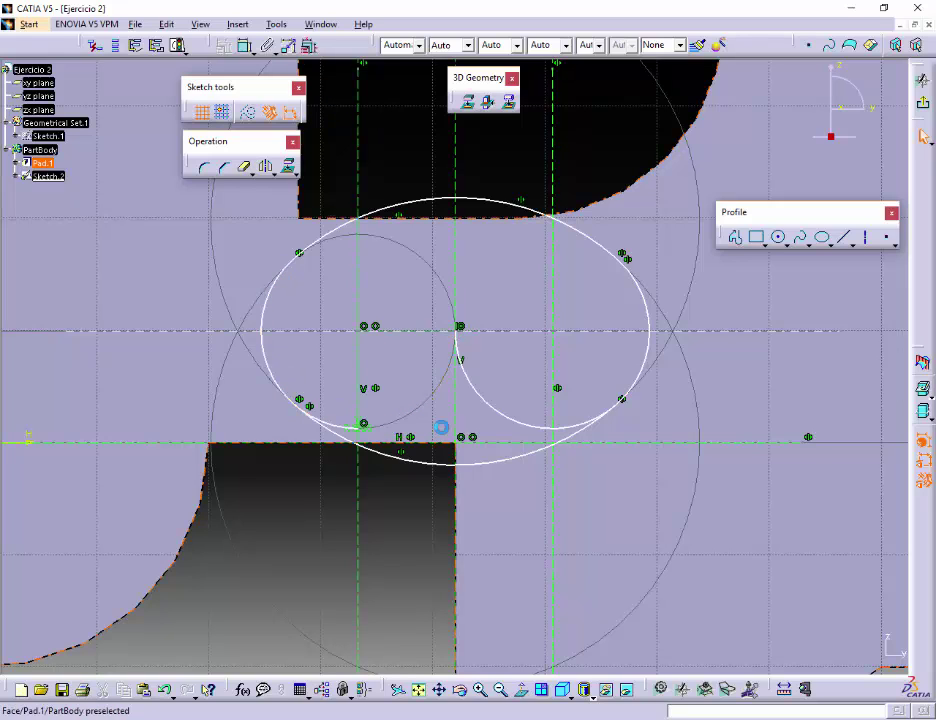
{"action": "left_click", "coordinate": [337, 428]}
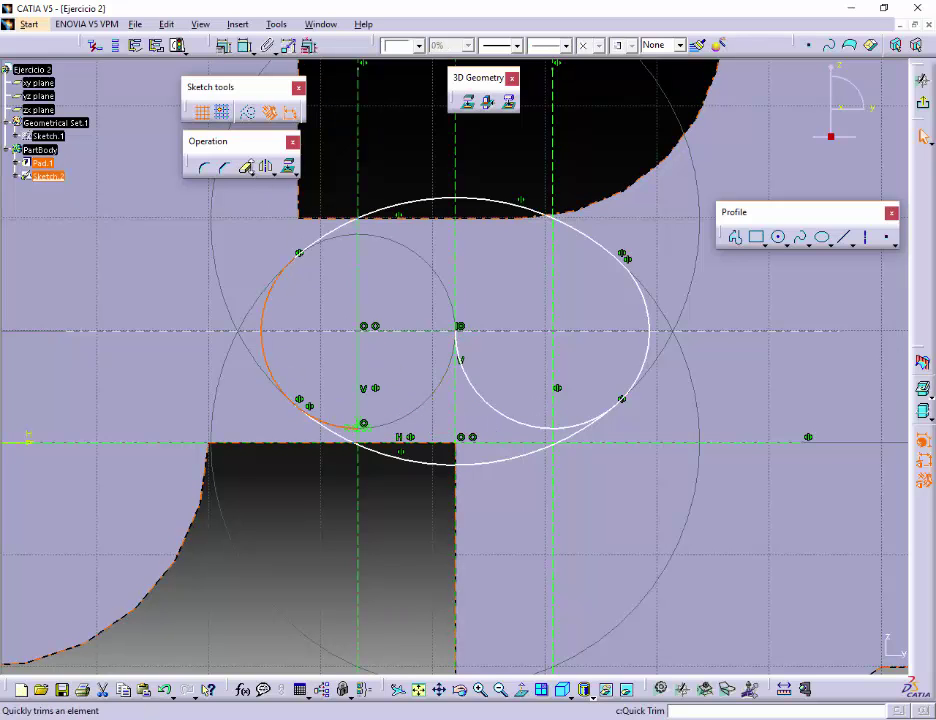
{"action": "left_click", "coordinate": [246, 167]}
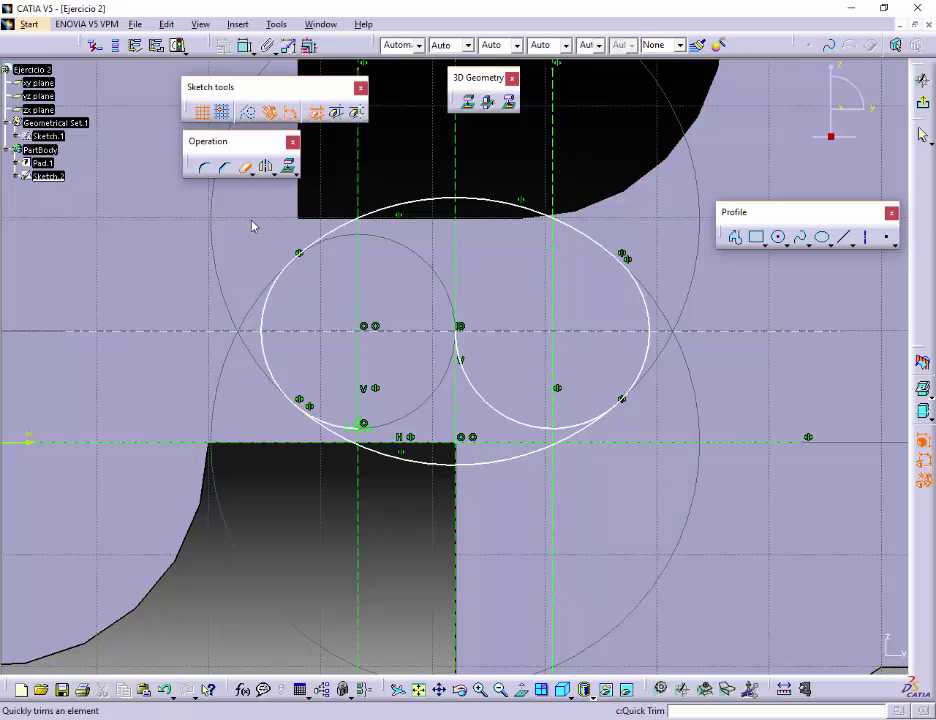
{"action": "left_click", "coordinate": [340, 430]}
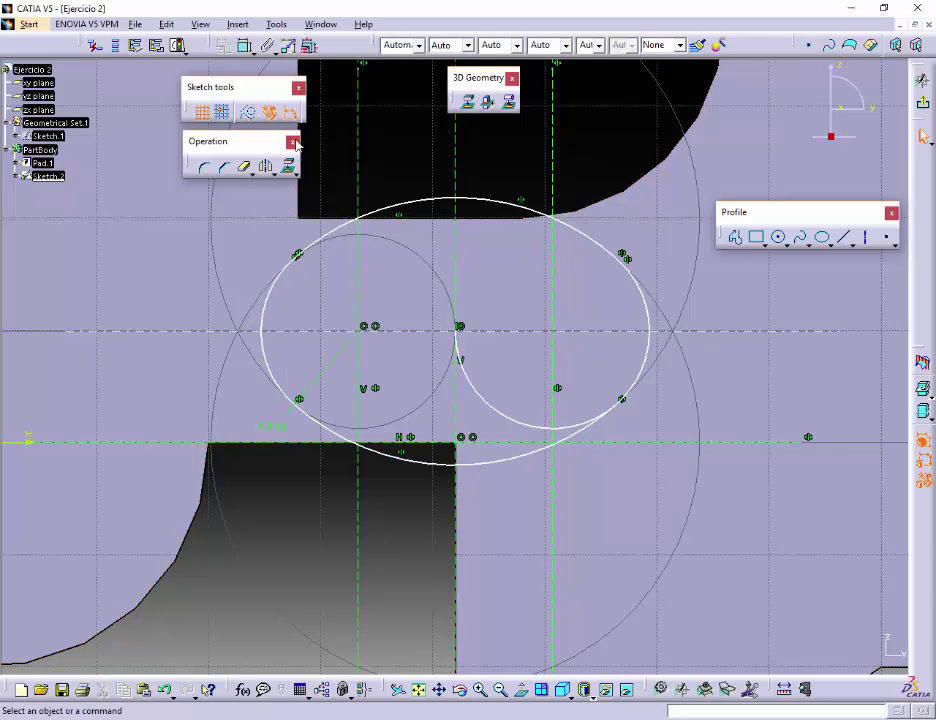
Quick Trim the right small circle's lower inner arc from the vertical axis line to its contact point with the mirrored bottom arc
{"action": "left_click", "coordinate": [246, 169]}
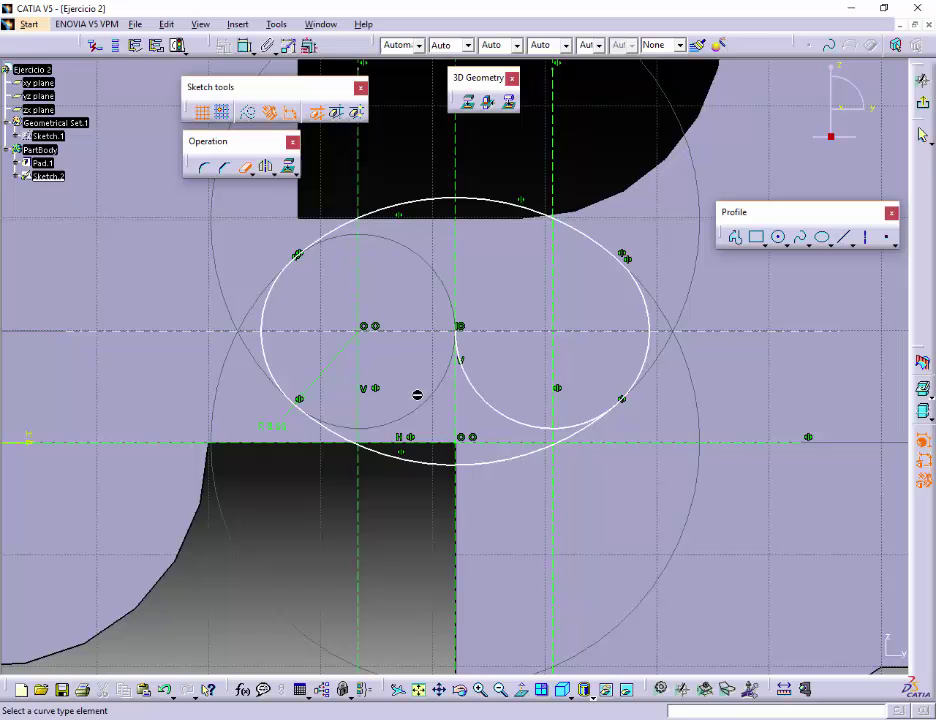
{"action": "left_click", "coordinate": [487, 405]}
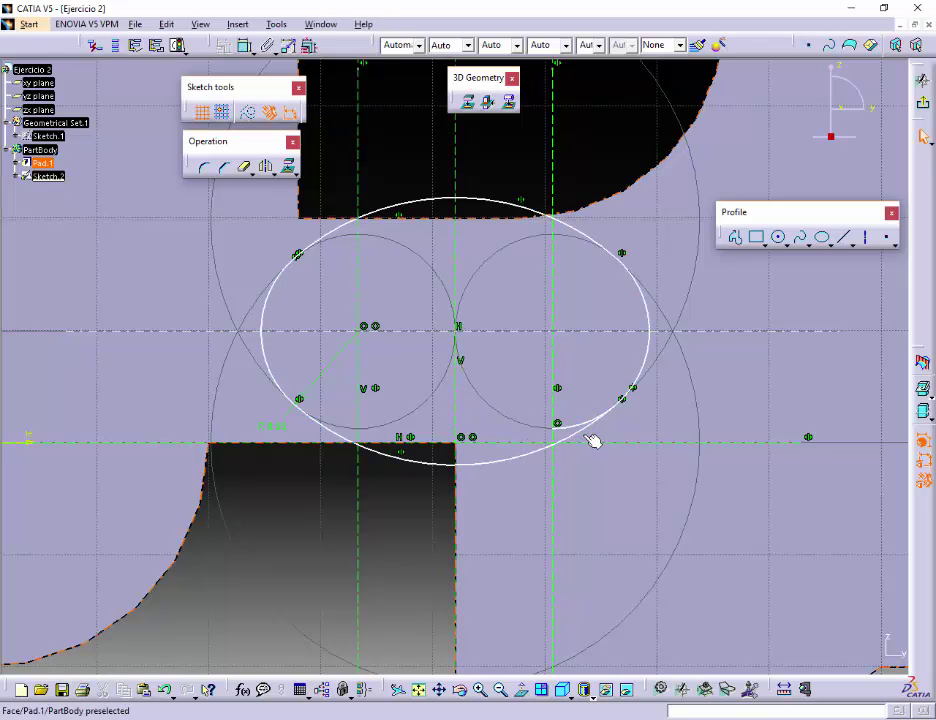
{"action": "left_click", "coordinate": [246, 169]}
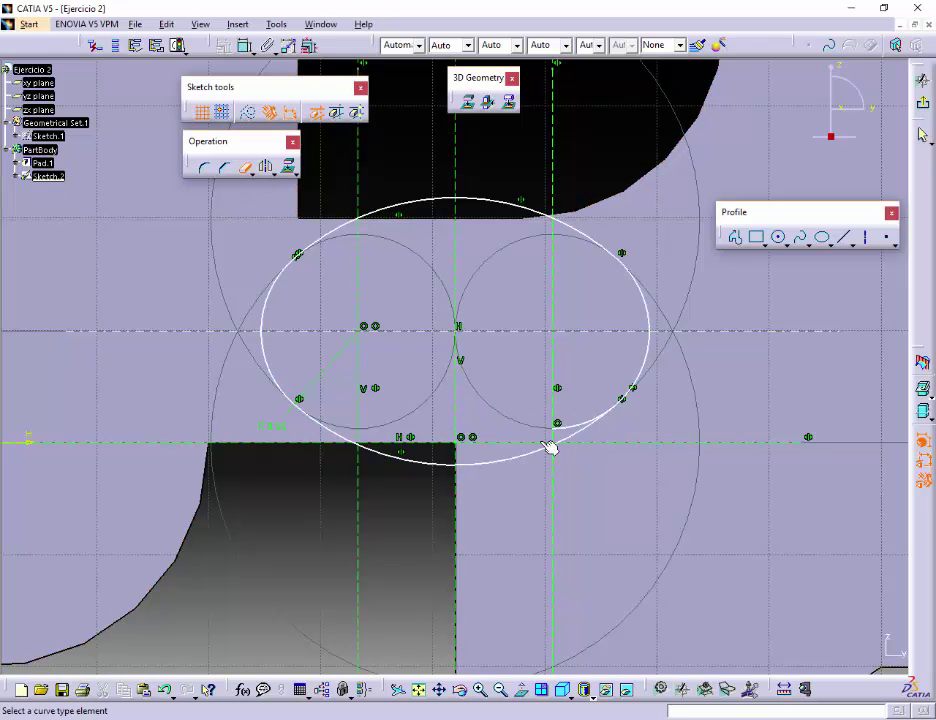
{"action": "left_click", "coordinate": [580, 430]}
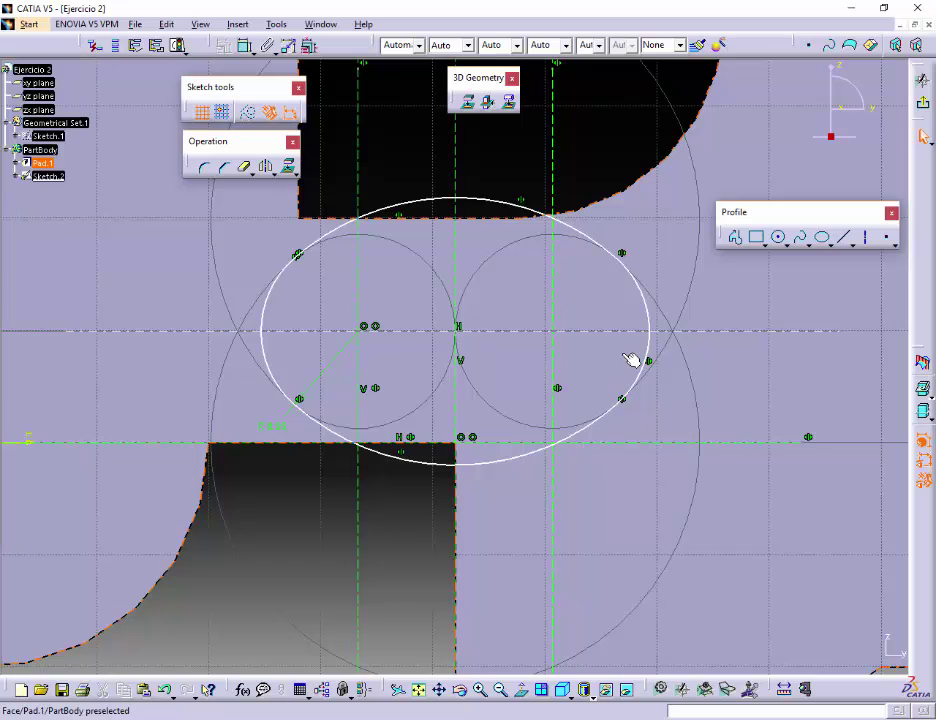
Add a radius dimension to the oval's large top arc and set it to 25.98 mm
{"action": "mouse_move", "coordinate": [631, 360]}
{"action": "middle_mouse_down"}
{"action": "mouse_move", "coordinate": [620, 359]}
{"action": "mouse_move", "coordinate": [610, 301]}
{"action": "mouse_move", "coordinate": [618, 361]}
{"action": "middle_mouse_up"}
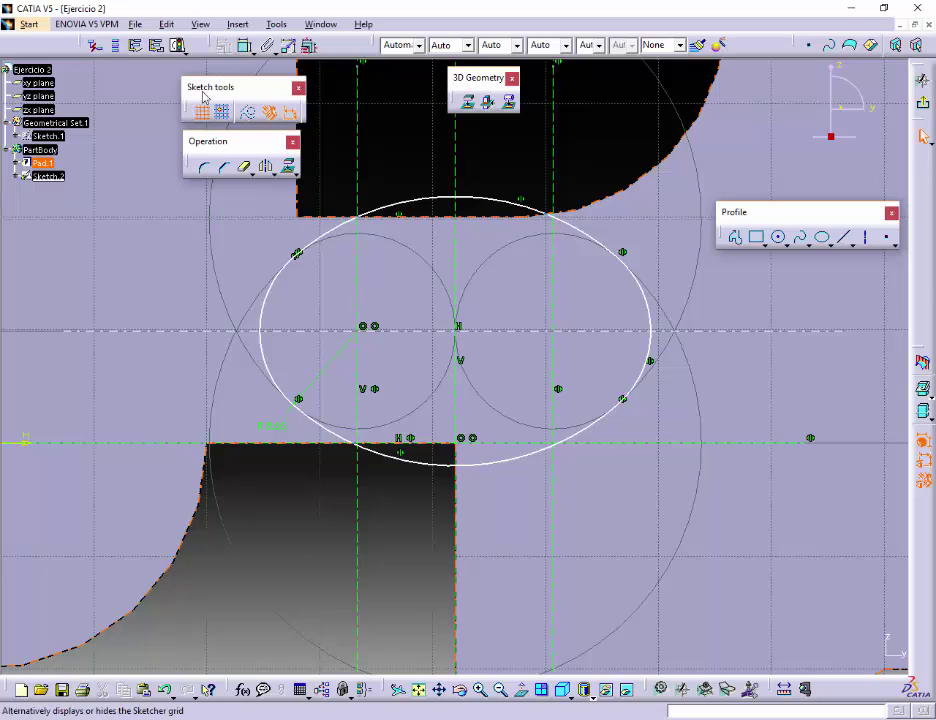
{"action": "left_click", "coordinate": [245, 45]}
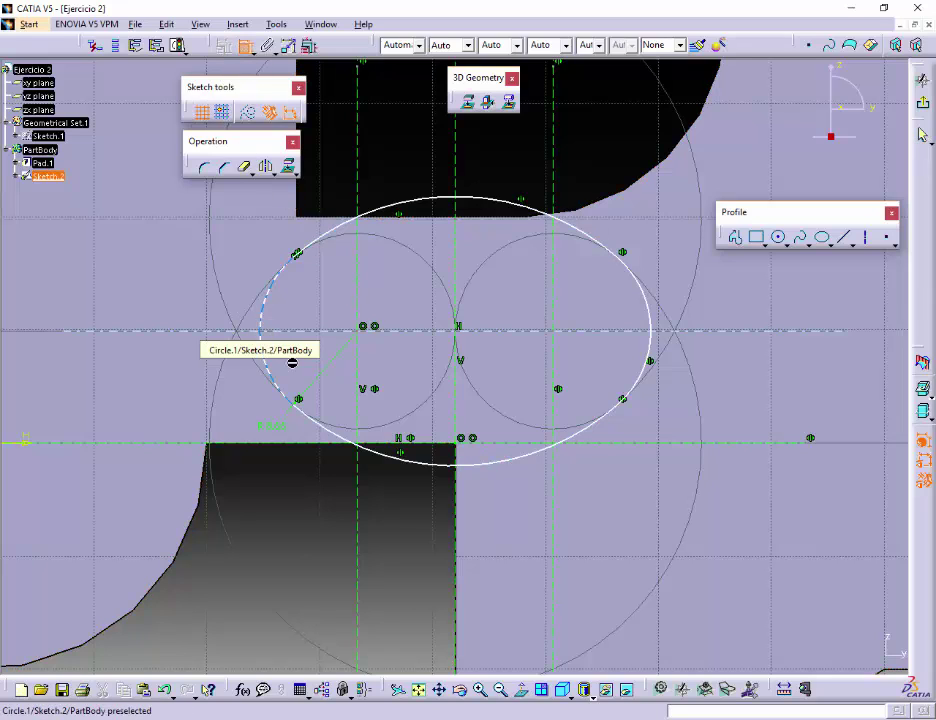
{"action": "left_click", "coordinate": [437, 204]}
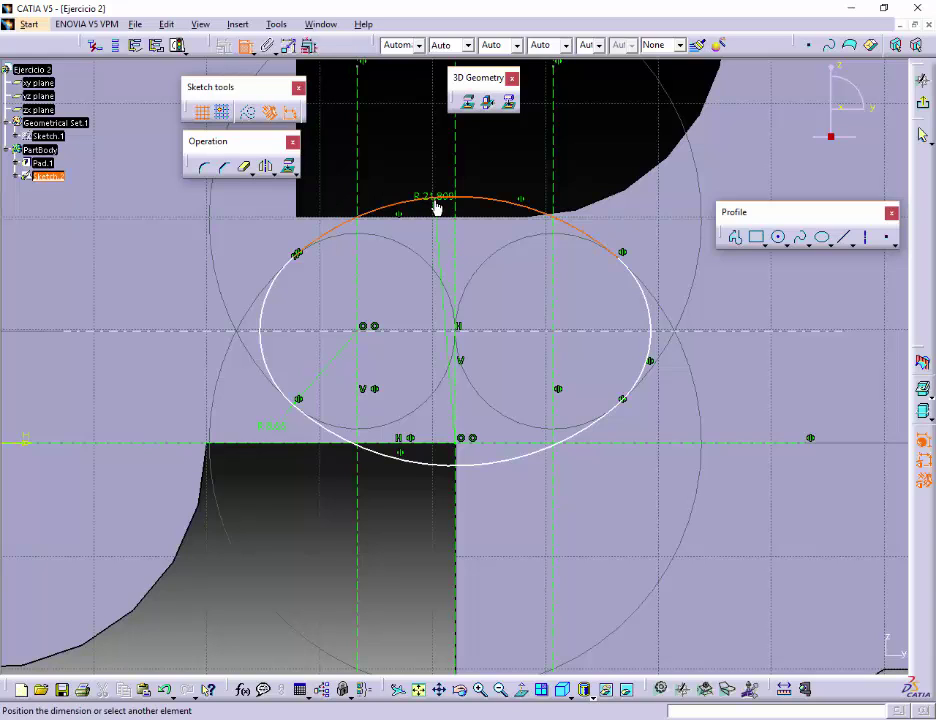
{"action": "left_click", "coordinate": [409, 153]}
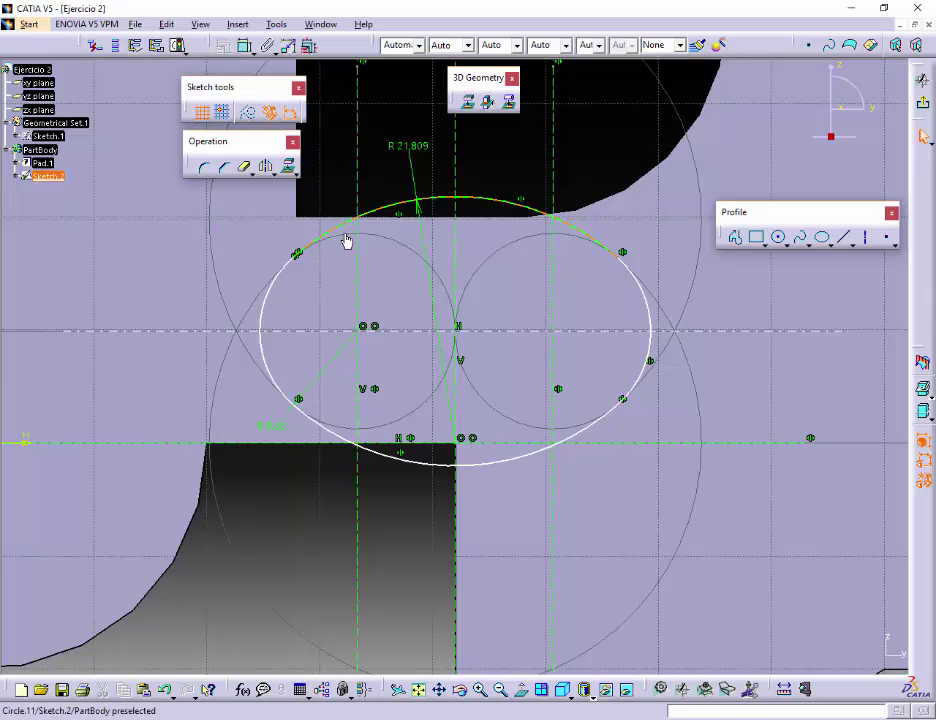
{"action": "left_click", "coordinate": [405, 145]}
{"action": "double_click", "coordinate": [405, 145]}
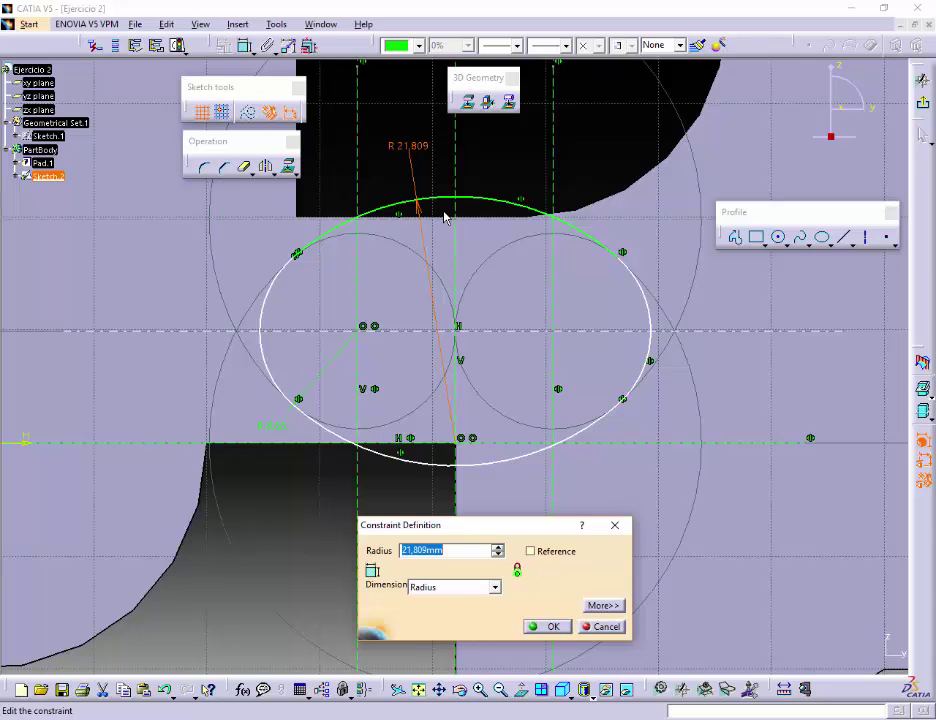
{"action": "type", "text": "2"}
{"action": "type", "text": ".98"}
{"action": "key", "text": "Return"}
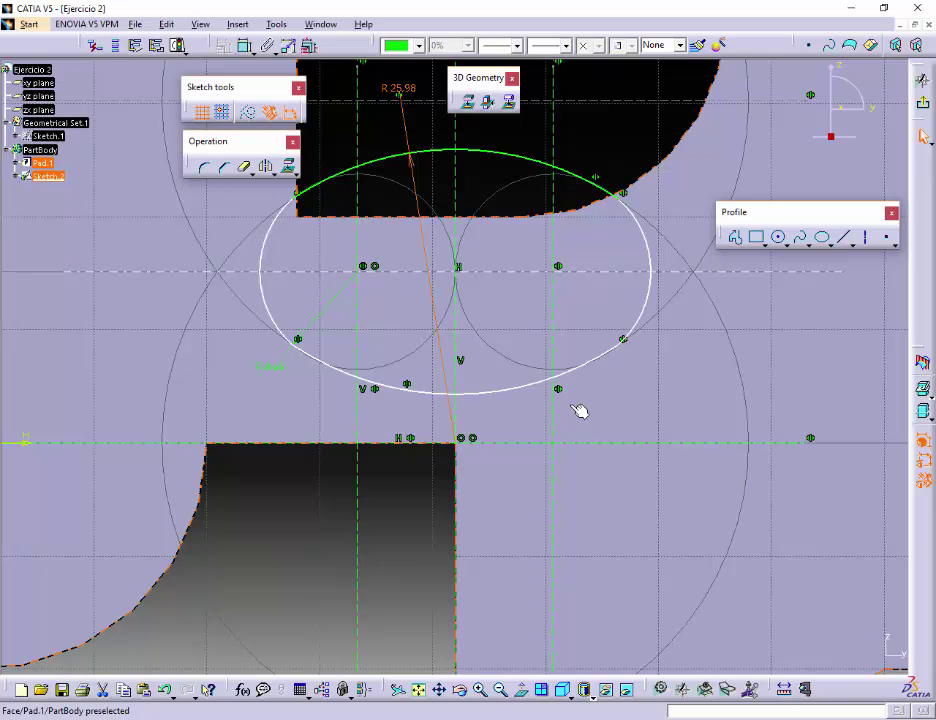
Measure the distance between the pad's upper notch edge and the horizontal construction line along its lower edge
{"action": "middle_click", "coordinate": [786, 401]}
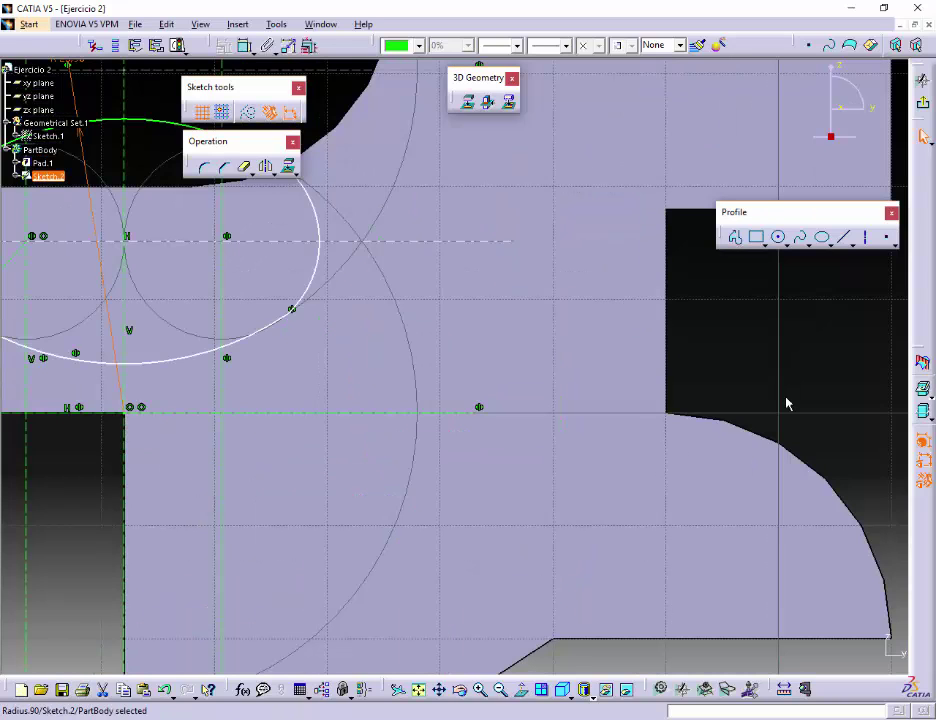
{"action": "middle_click_drag", "start_coordinate": [338, 360], "coordinate": [363, 460]}
{"action": "left_click", "coordinate": [337, 365]}
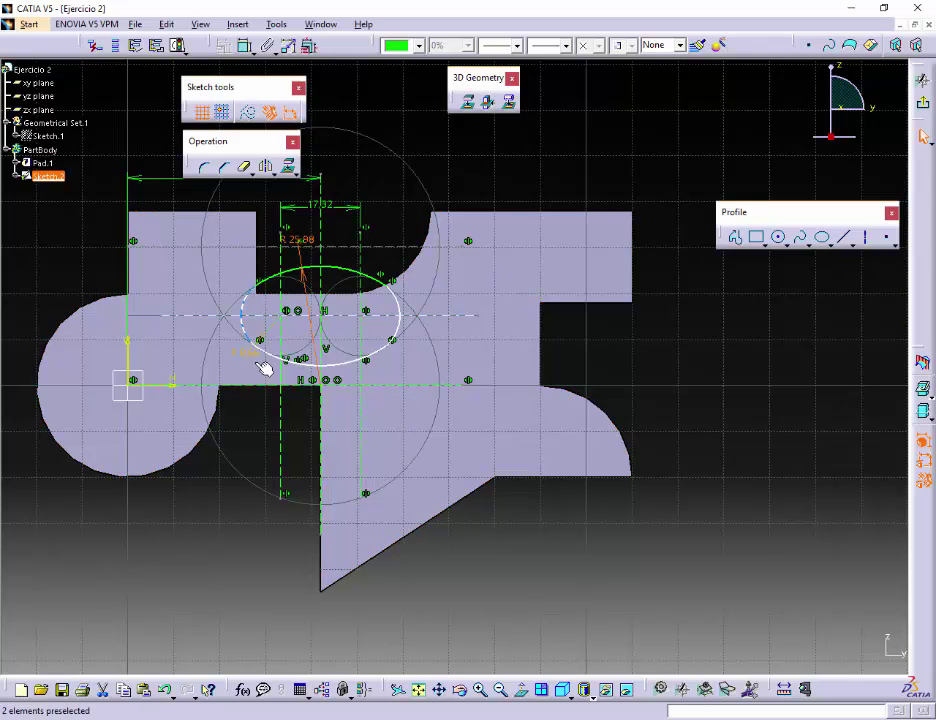
{"action": "left_click", "coordinate": [322, 326]}
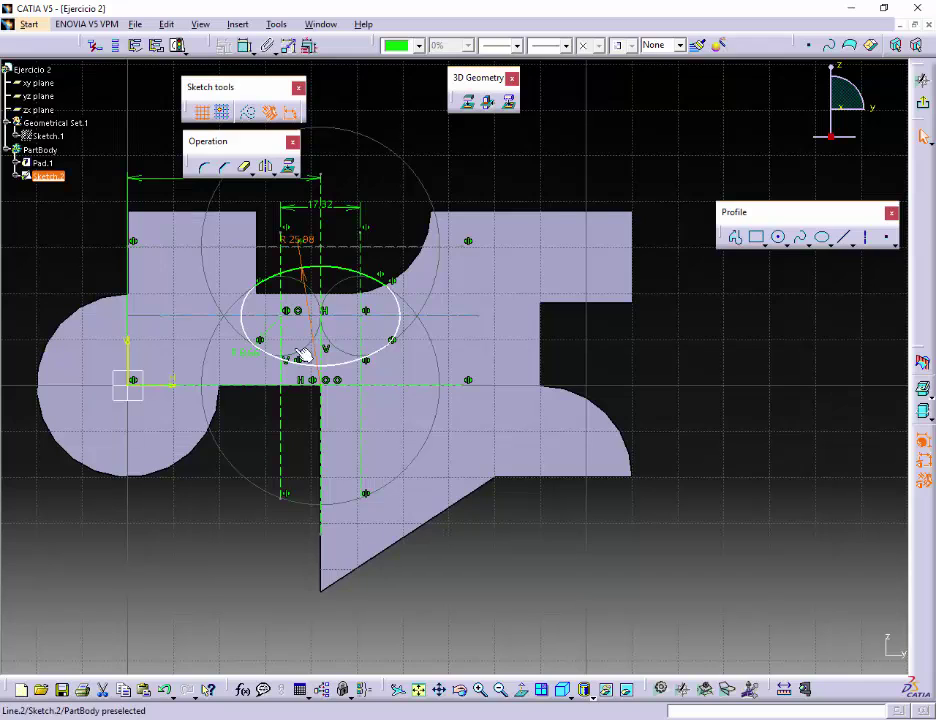
{"action": "left_click", "coordinate": [785, 692]}
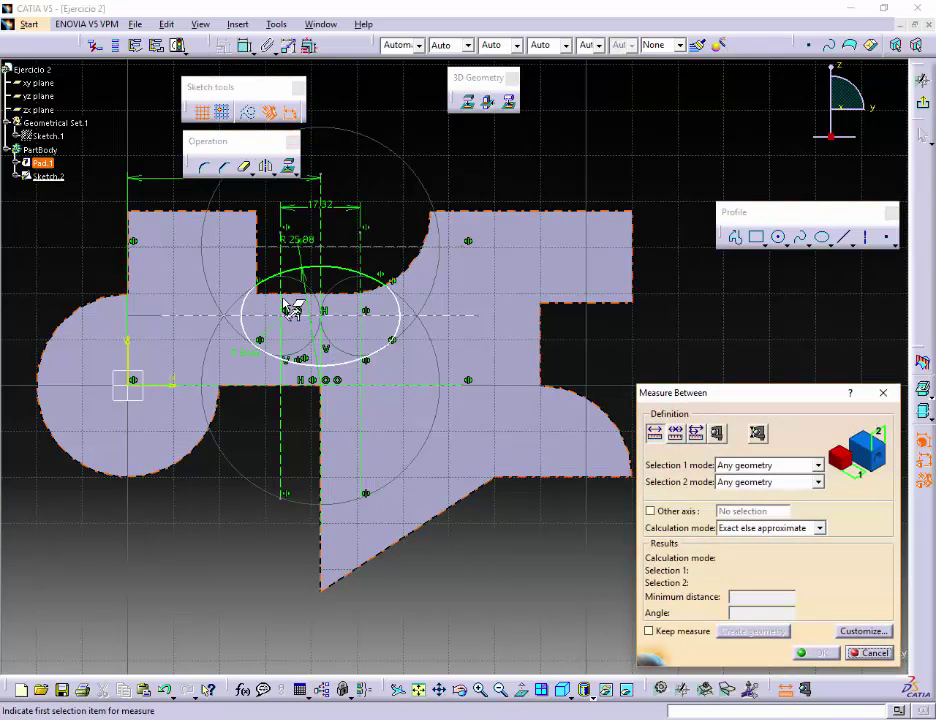
{"action": "left_click", "coordinate": [290, 293]}
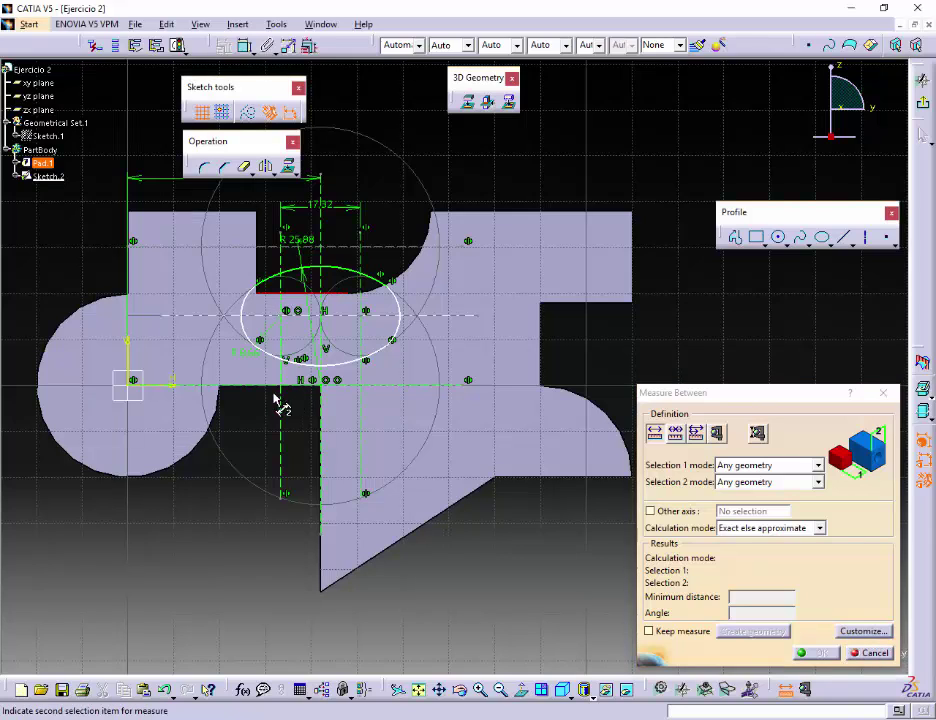
{"action": "left_click", "coordinate": [263, 381]}
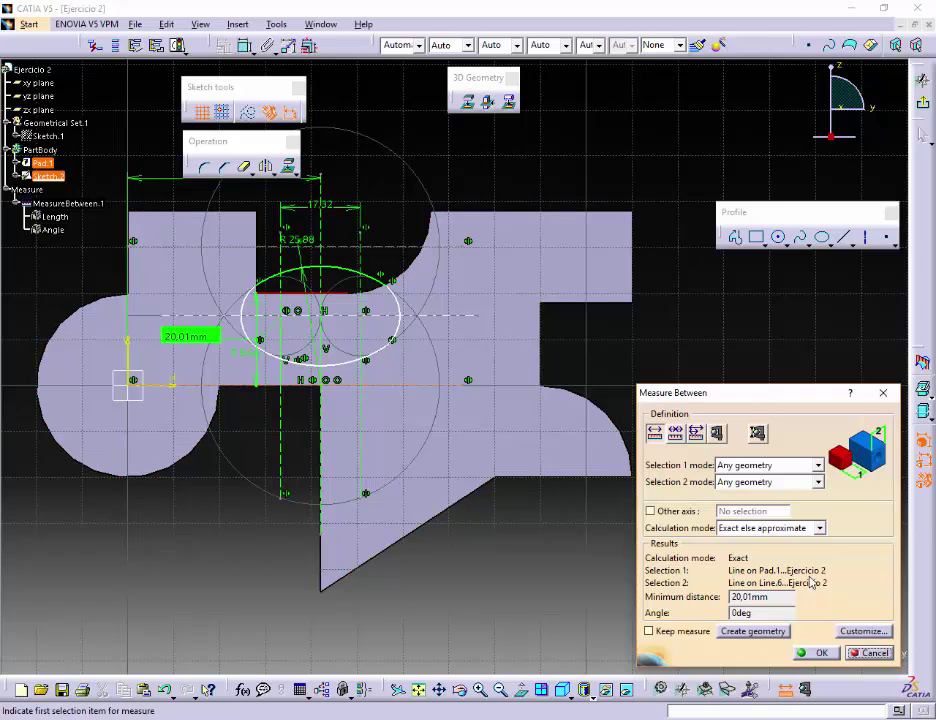
{"action": "left_click", "coordinate": [834, 655]}
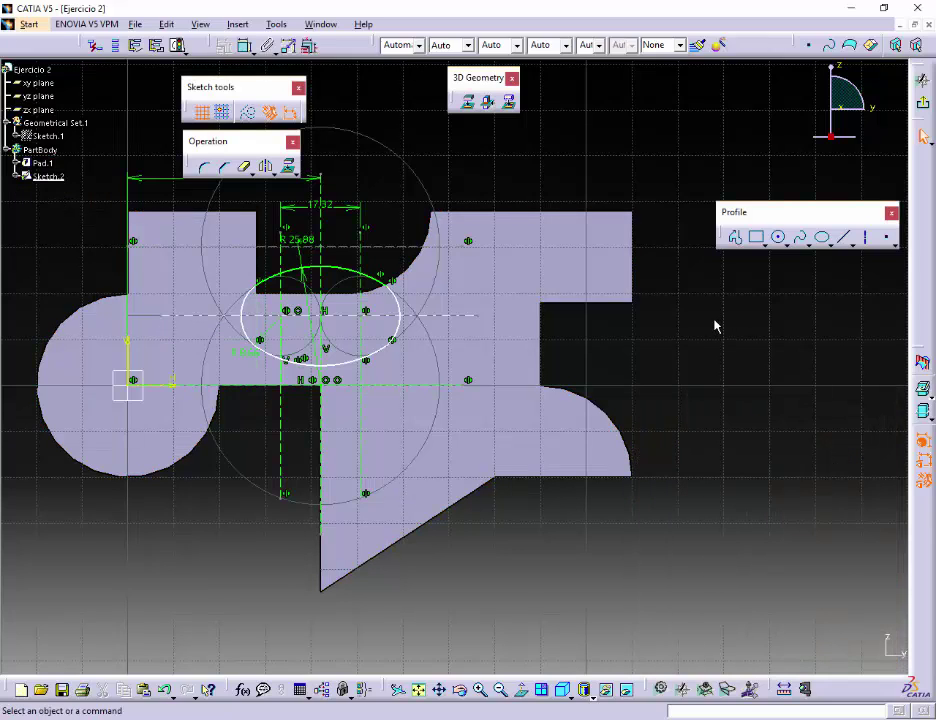
Dimension the oval's horizontal axis line from the horizontal line through the origin and set the distance to 10 mm
{"action": "left_click", "coordinate": [435, 317]}
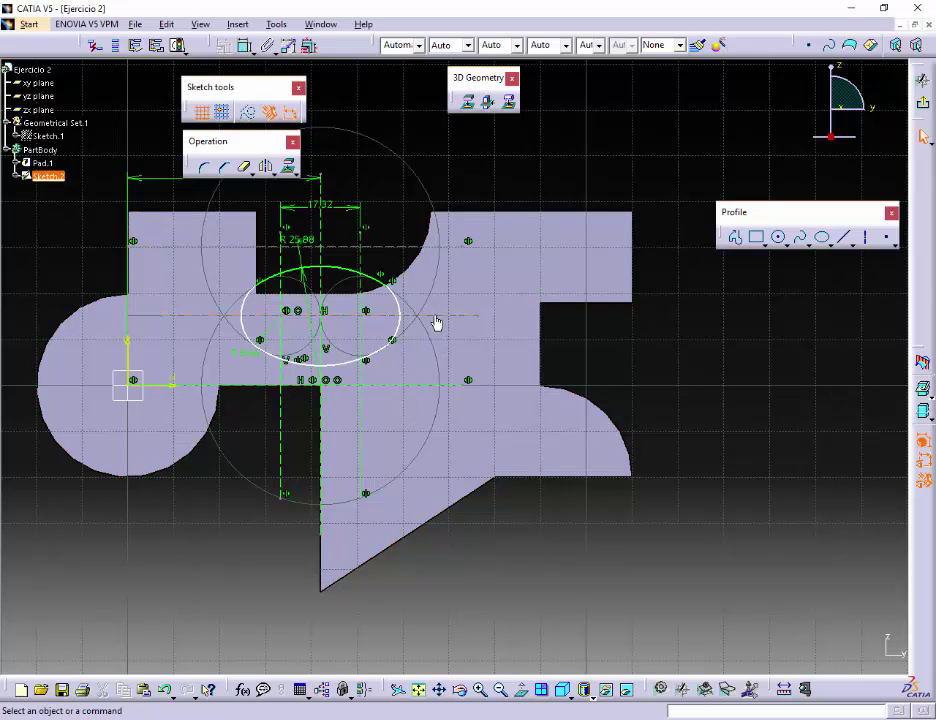
{"action": "left_click", "coordinate": [246, 46]}
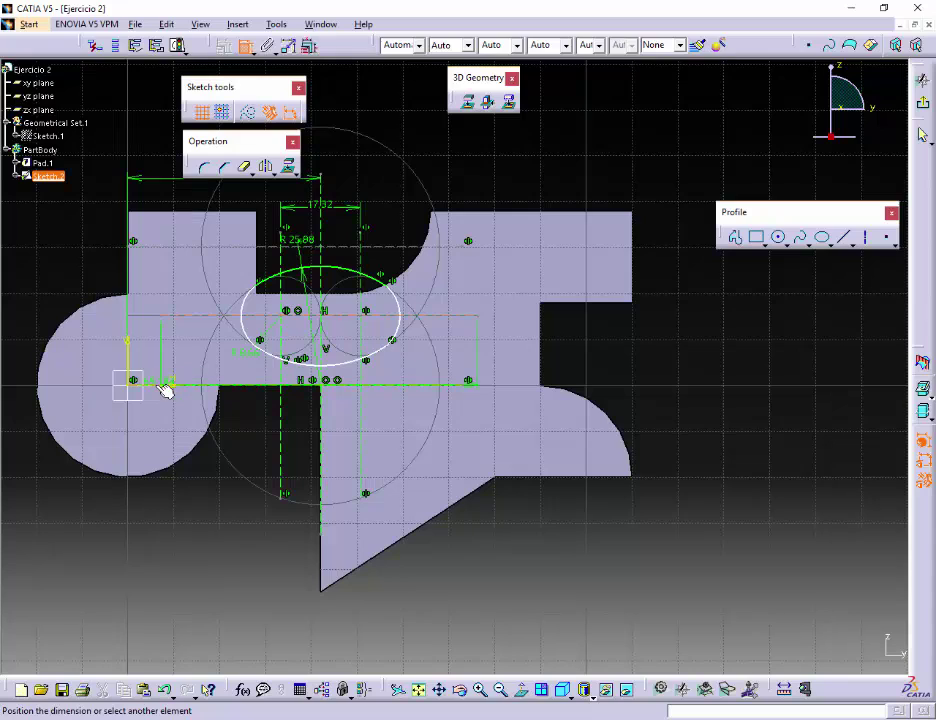
{"action": "left_click", "coordinate": [163, 384]}
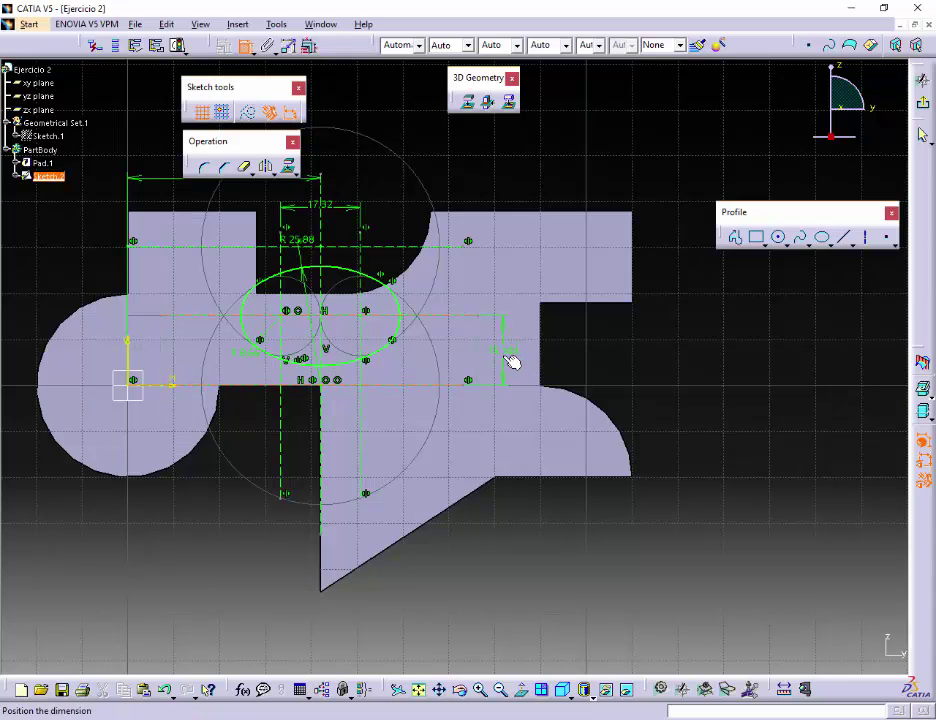
{"action": "left_click", "coordinate": [510, 360]}
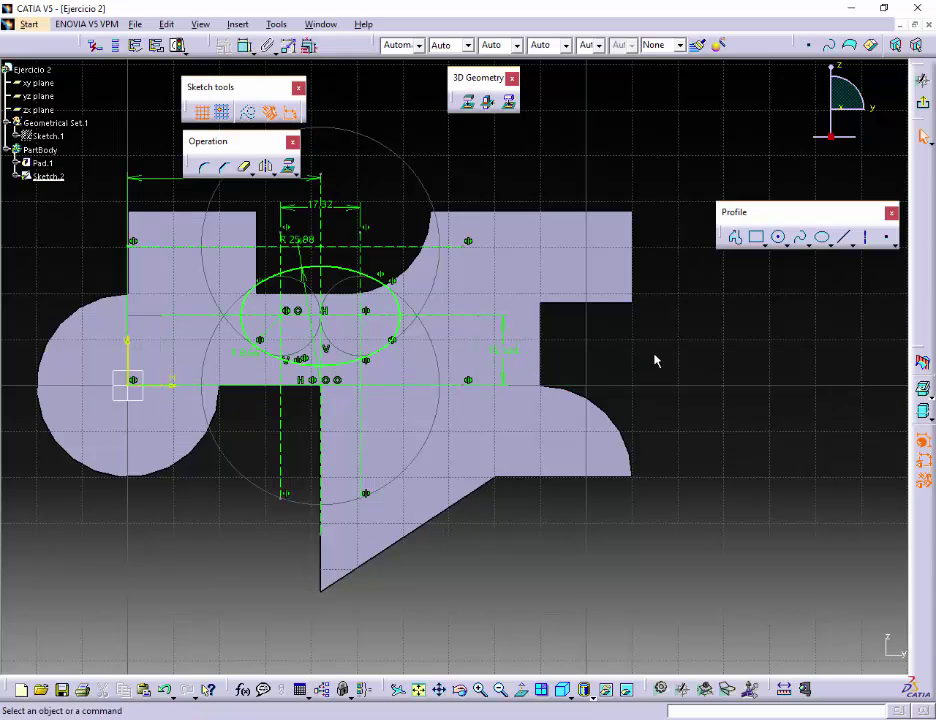
{"action": "double_click", "coordinate": [510, 357]}
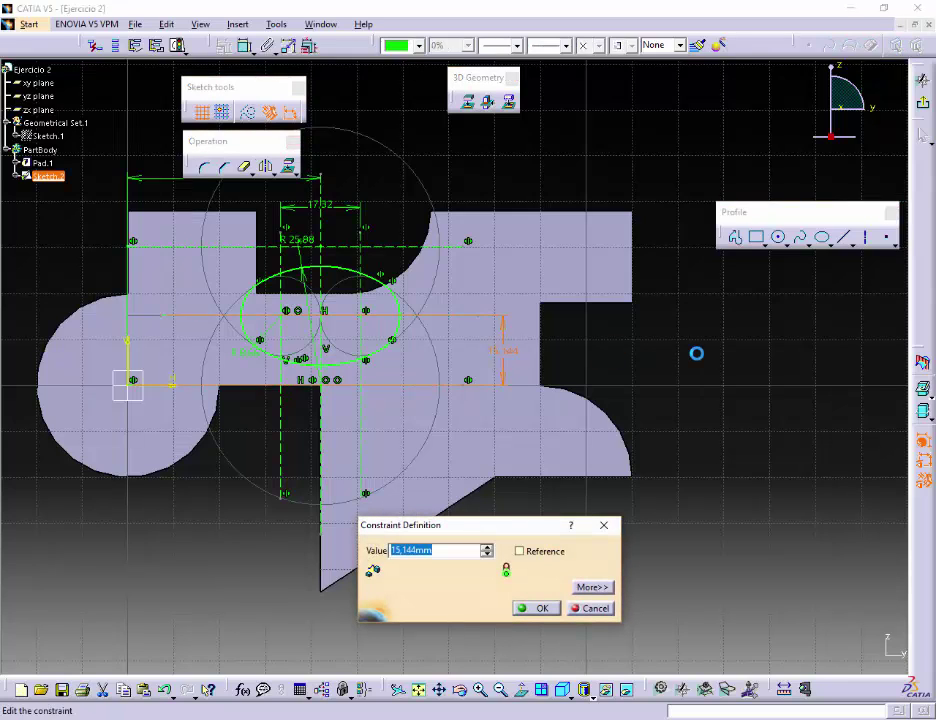
{"action": "type", "text": "10"}
{"action": "key", "text": "Return"}
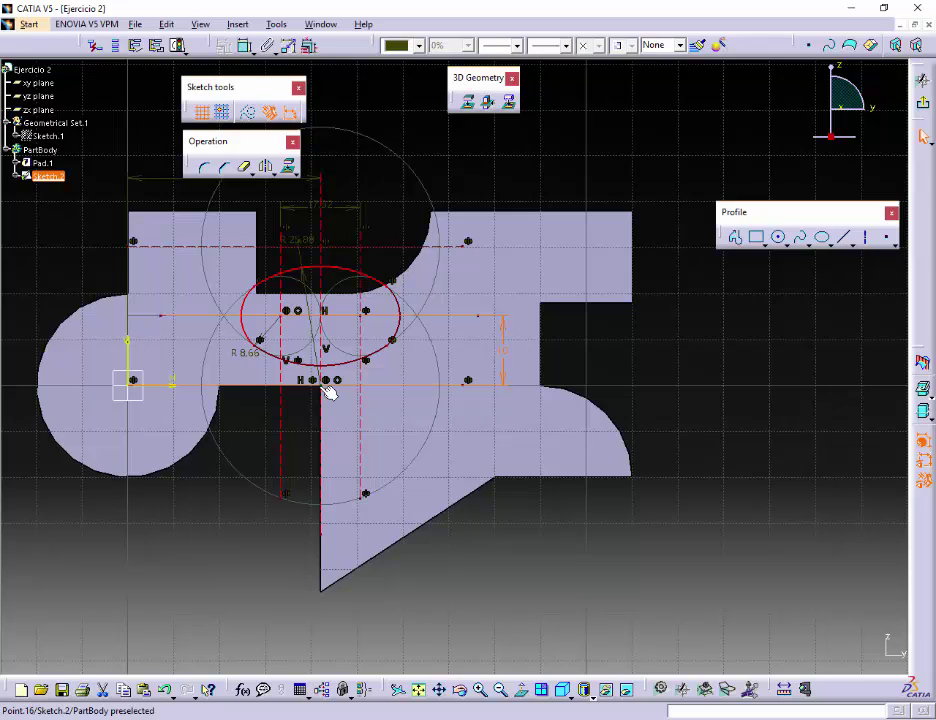
Exit the oval sketch and dismiss the update diagnosis
{"action": "left_click", "coordinate": [318, 598]}
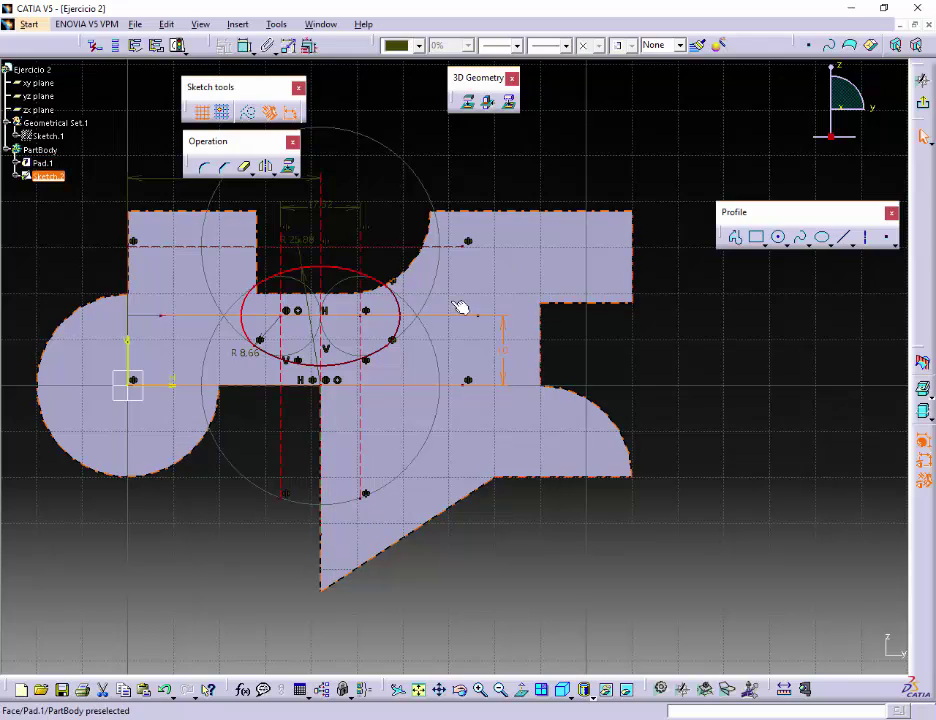
{"action": "left_click", "coordinate": [466, 370]}
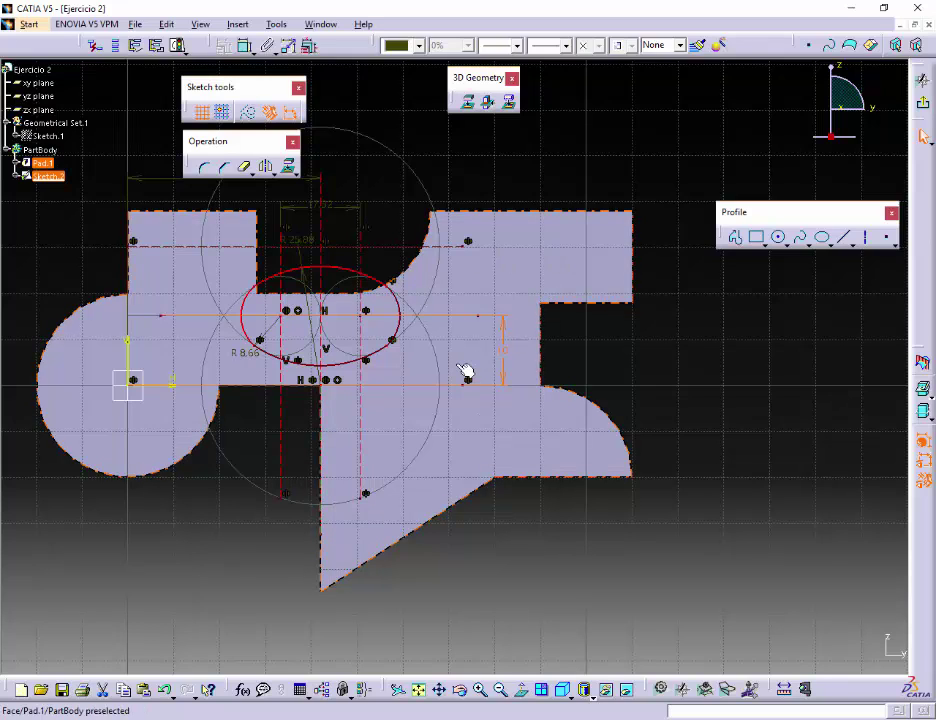
{"action": "left_click", "coordinate": [922, 103]}
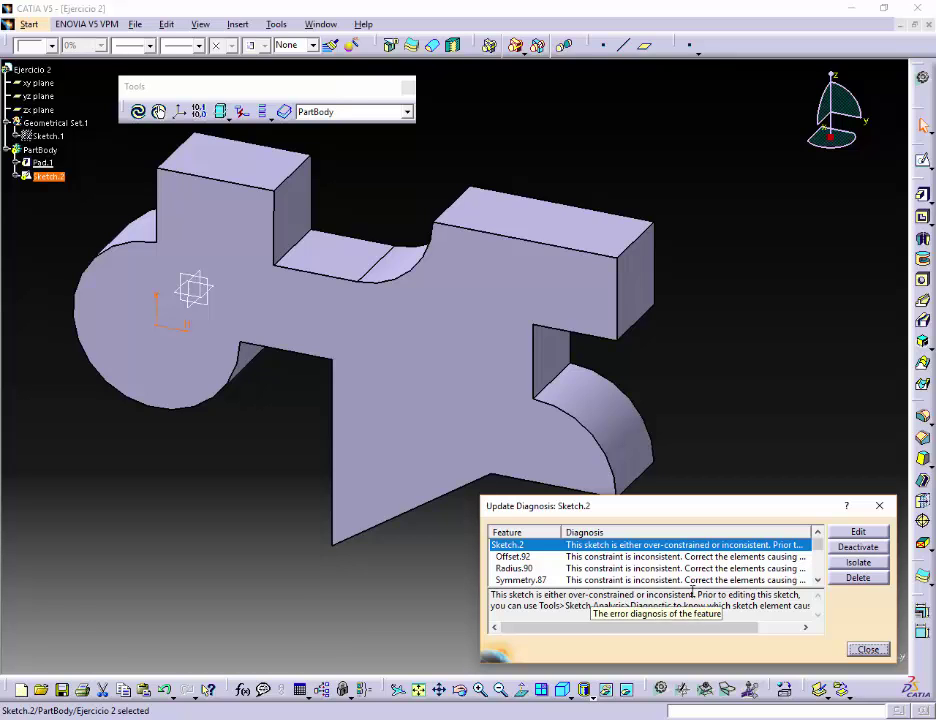
{"action": "left_click", "coordinate": [864, 649]}
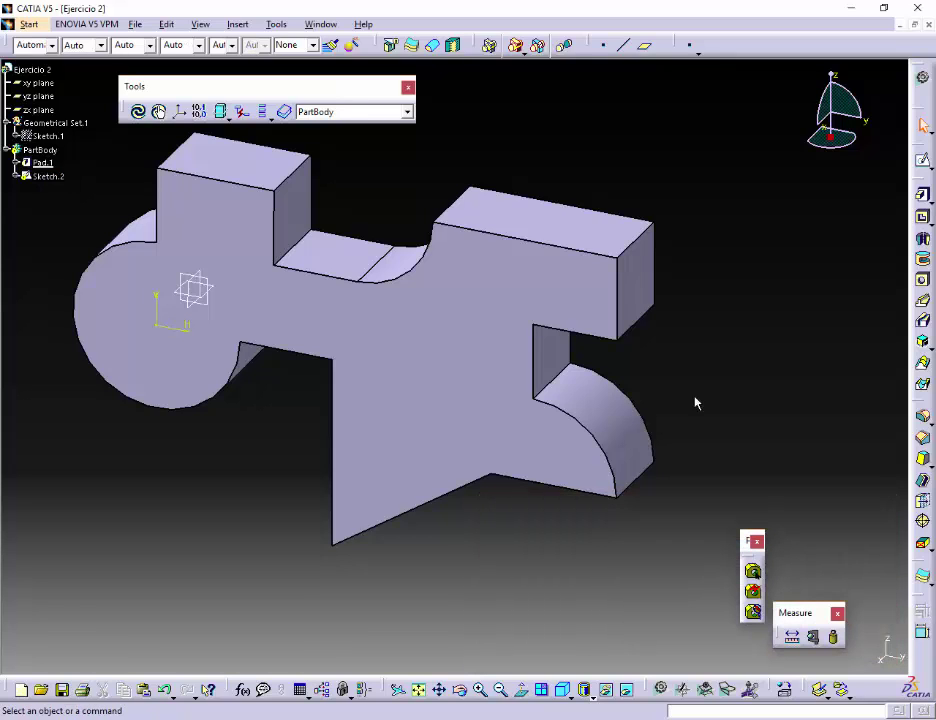
Open Sketch.1 for editing and set the upper edge's height above the origin to 48 mm
{"action": "right_click", "coordinate": [50, 139]}
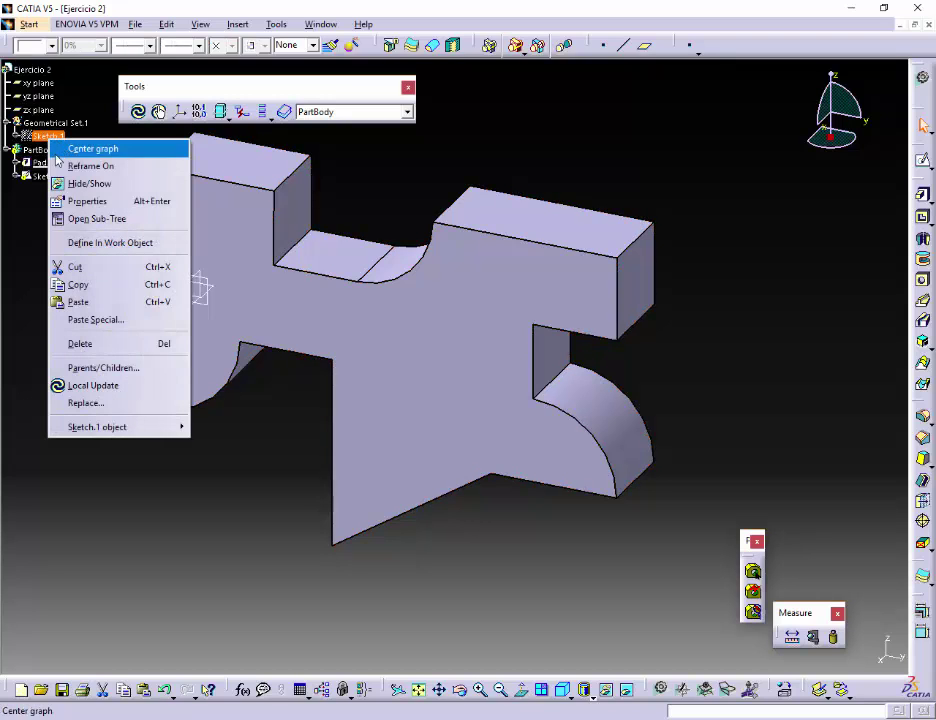
{"action": "left_click", "coordinate": [57, 150]}
{"action": "double_click", "coordinate": [48, 137]}
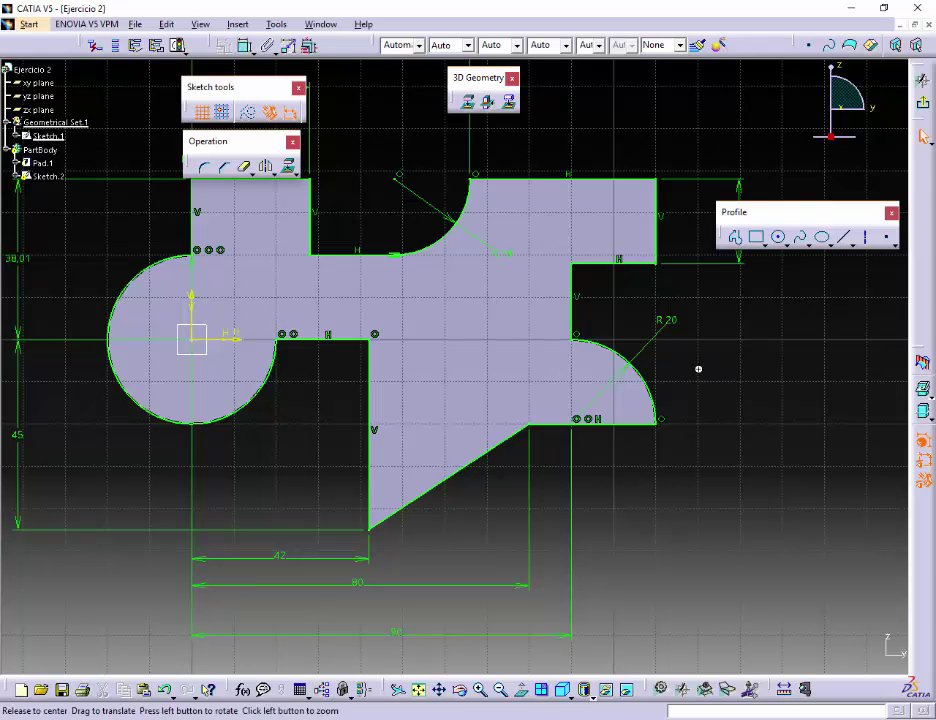
{"action": "middle_click_drag", "start_coordinate": [698, 372], "coordinate": [791, 428]}
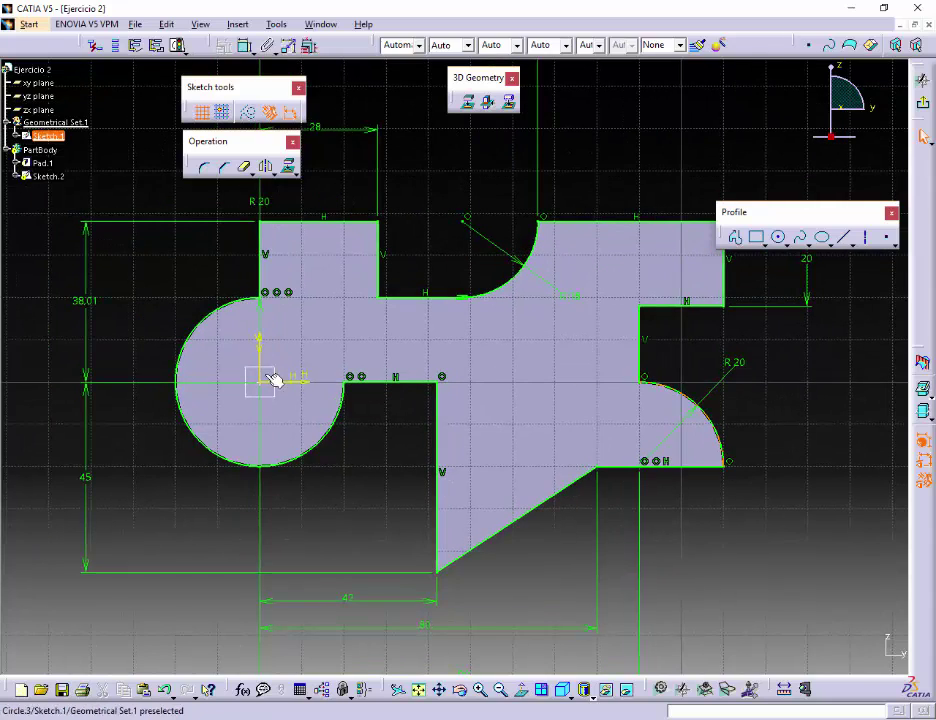
{"action": "left_click", "coordinate": [90, 301]}
{"action": "double_click", "coordinate": [90, 301]}
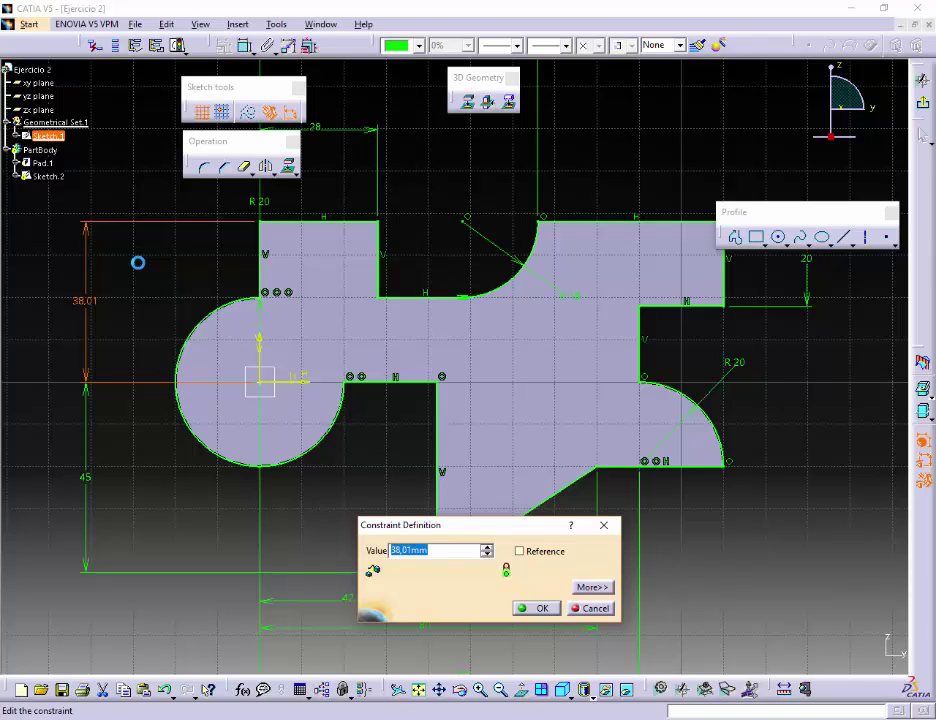
{"action": "type", "text": "48"}
{"action": "key", "text": "Return"}
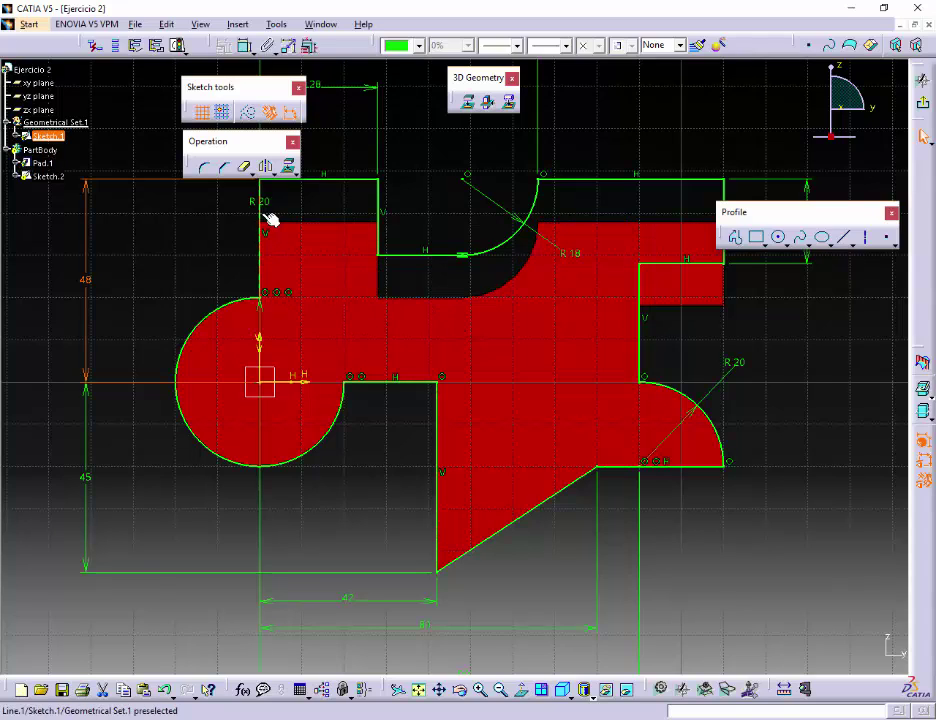
{"action": "left_click", "coordinate": [333, 550]}
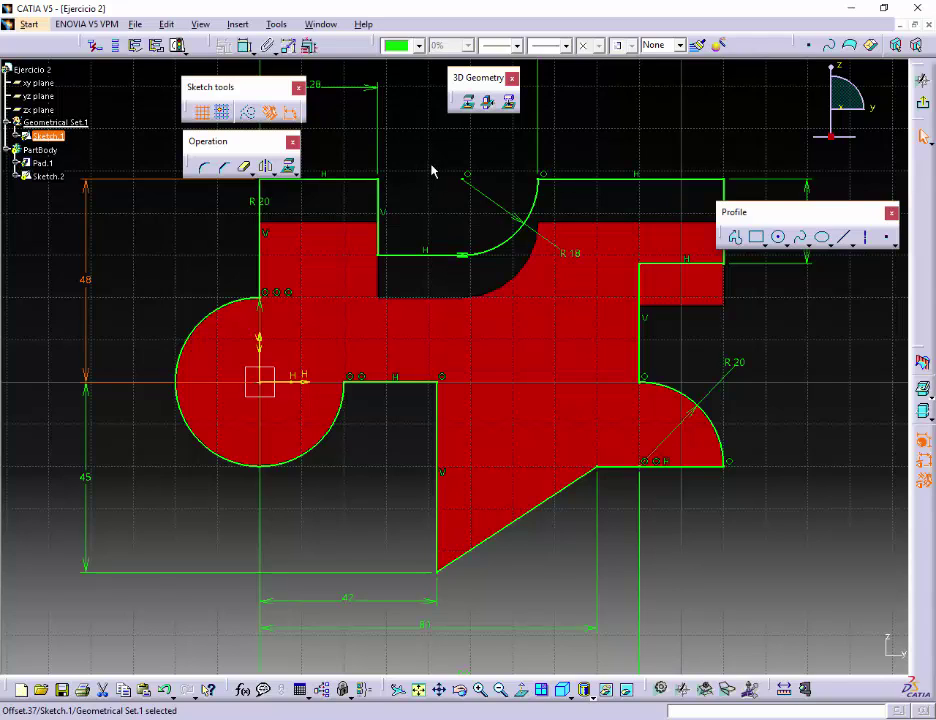
{"action": "left_click", "coordinate": [245, 45]}
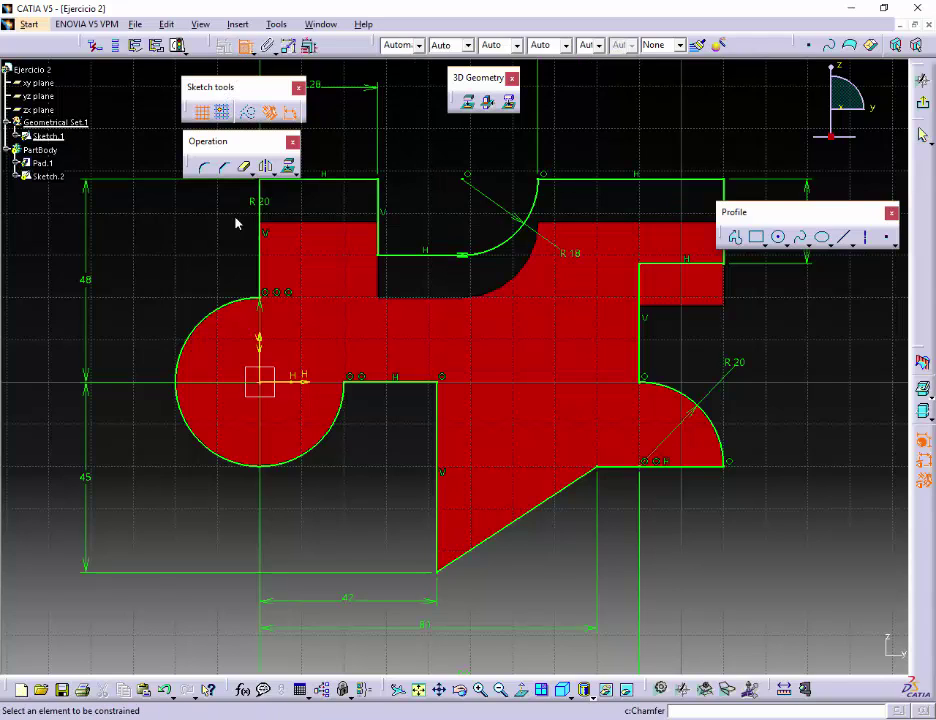
{"action": "left_click", "coordinate": [261, 236]}
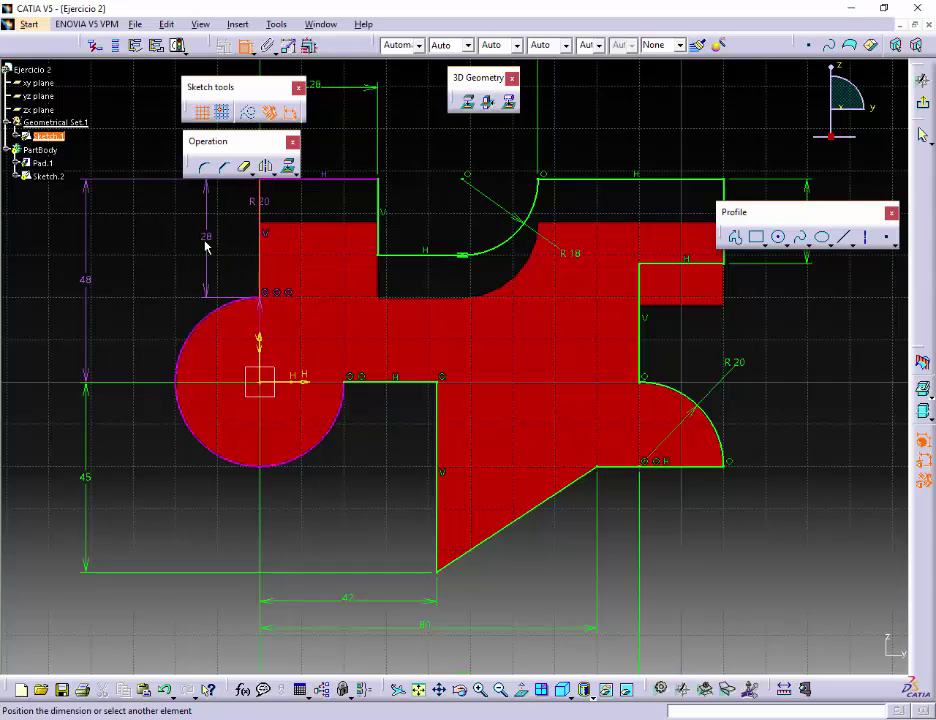
{"action": "key", "text": "Escape"}
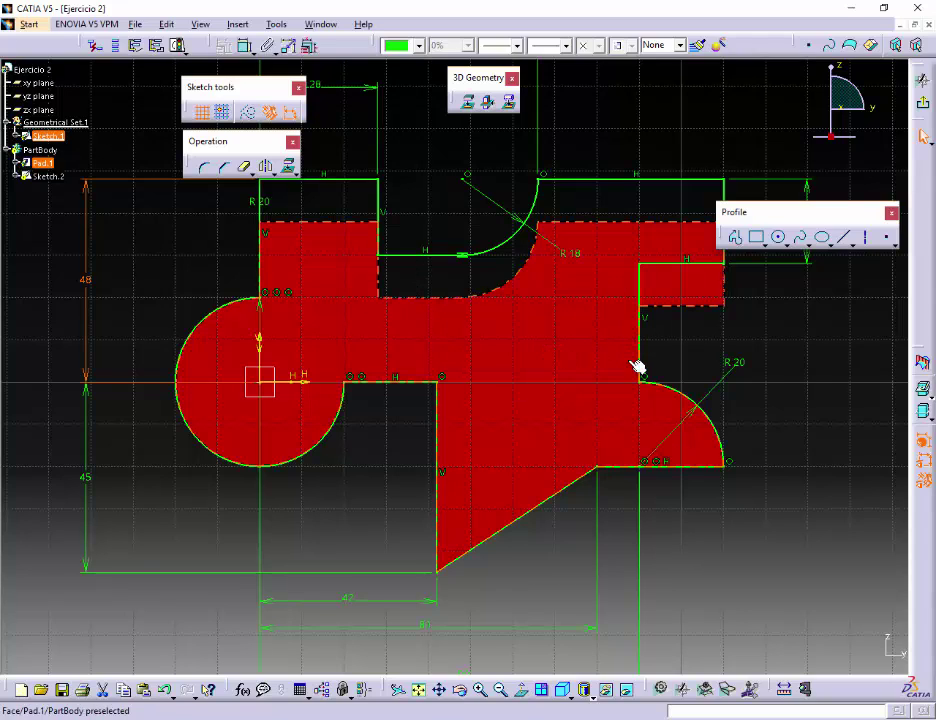
Exit the base sketch and dismiss the update diagnosis
{"action": "left_click", "coordinate": [553, 369]}
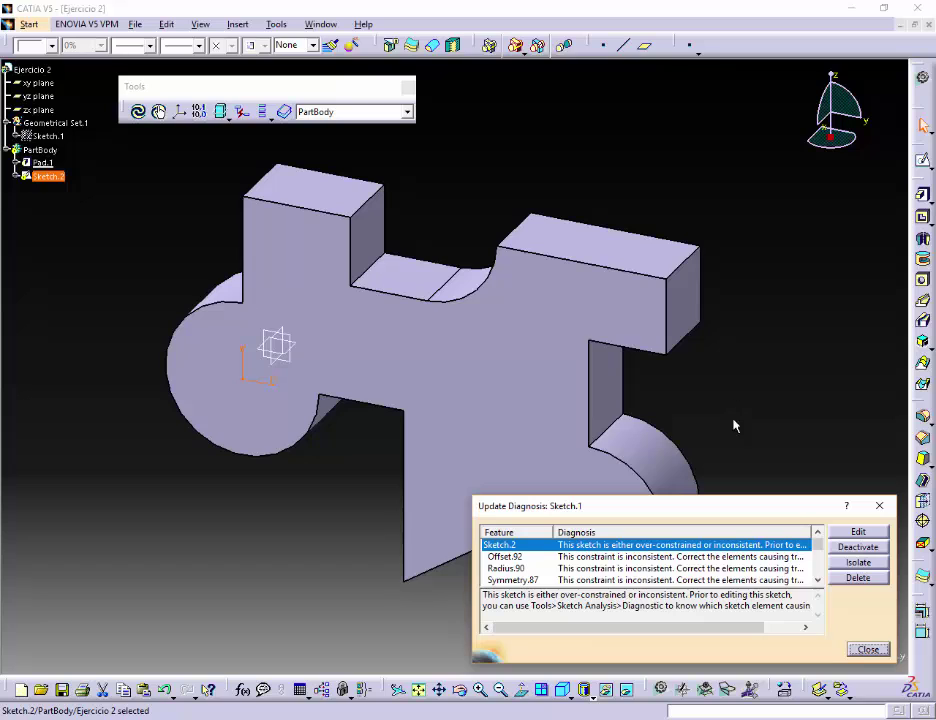
{"action": "left_click", "coordinate": [868, 649]}
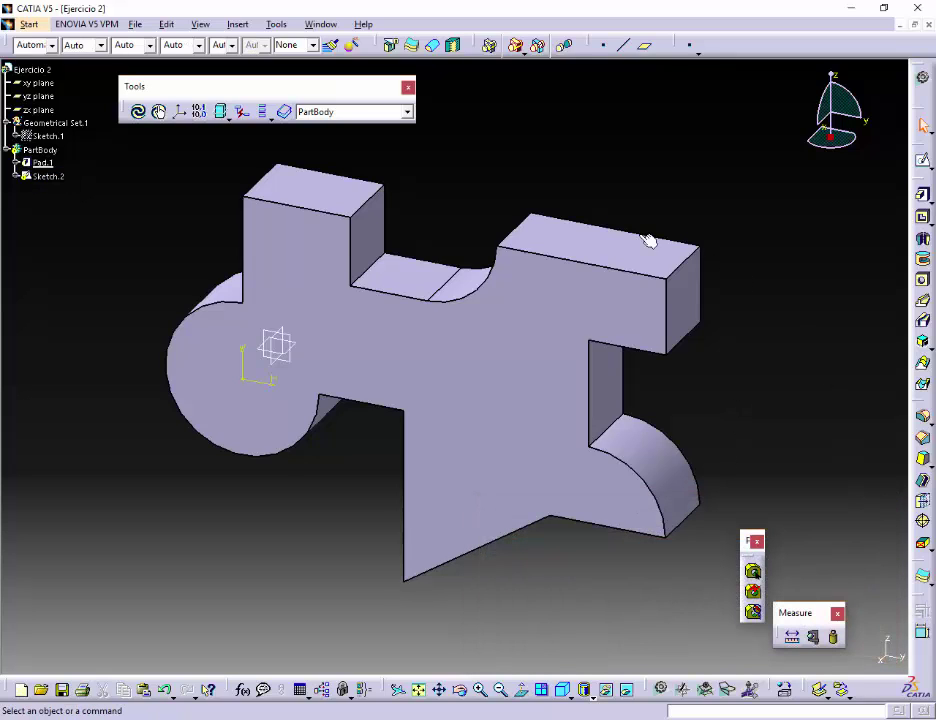
Open Sketch.2 for editing and delete the distance dimension between the oval's horizontal axis line and the line through the origin
{"action": "left_click", "coordinate": [60, 179]}
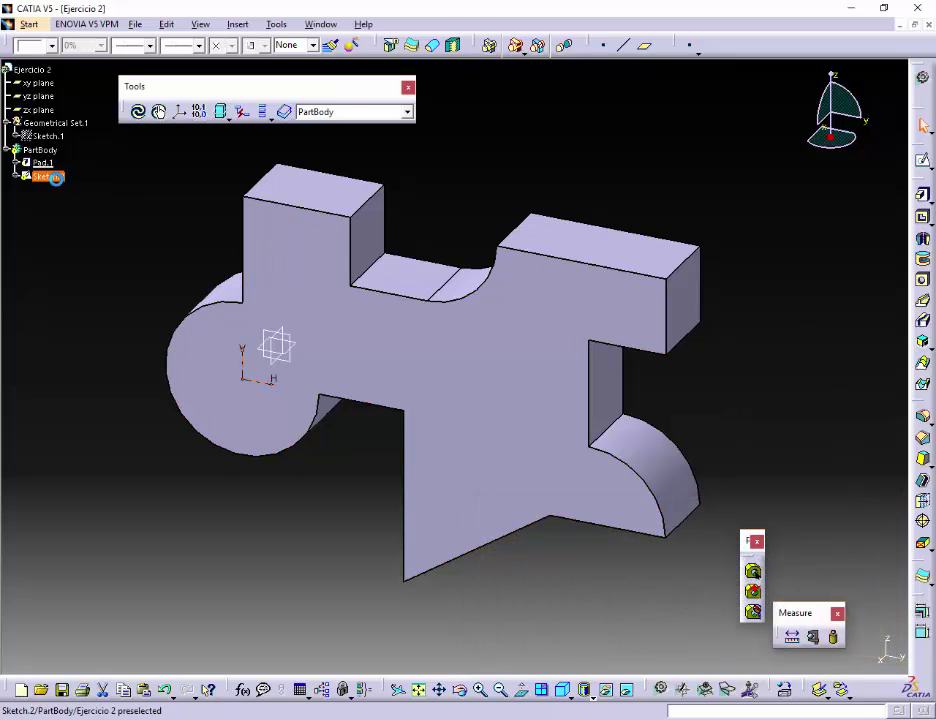
{"action": "double_click", "coordinate": [60, 180]}
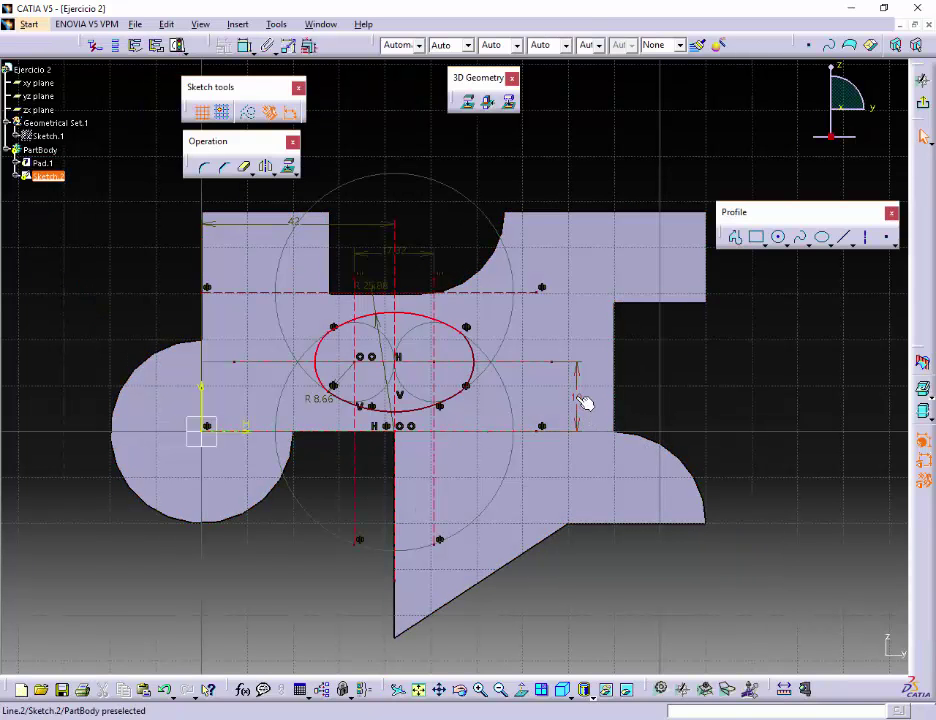
{"action": "left_click", "coordinate": [577, 424]}
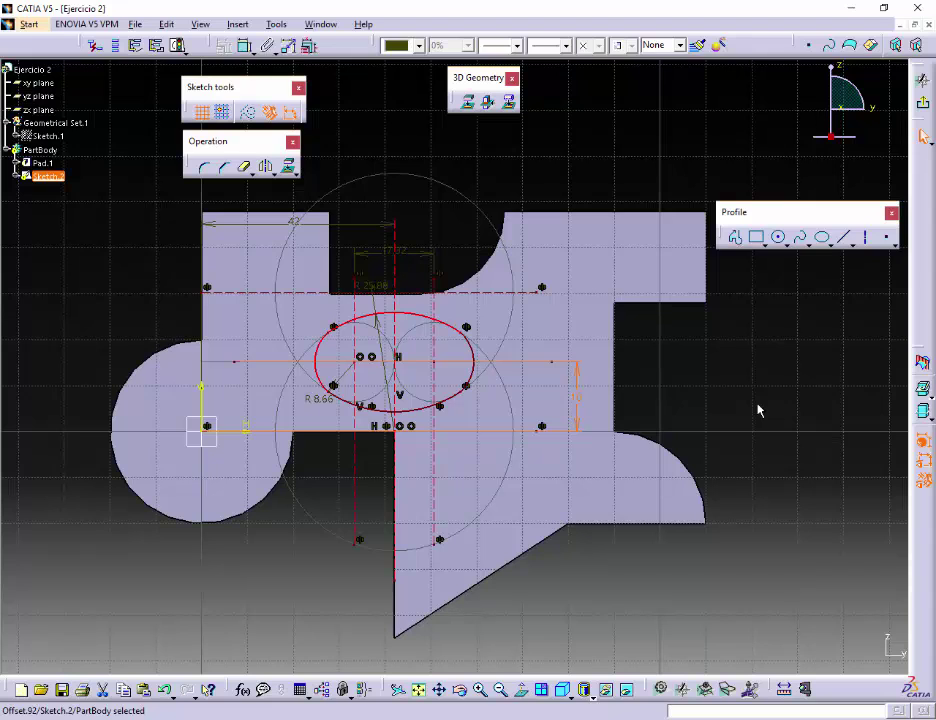
{"action": "key", "text": "Delete"}
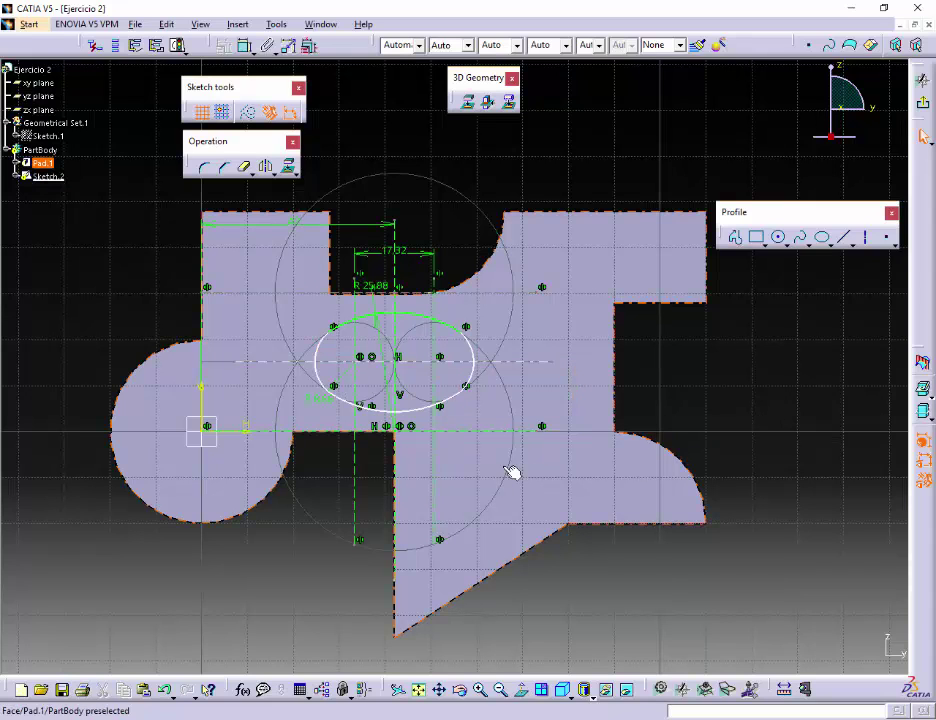
Try to constrain the oval's lower arc and its end arc farthest from the origin
{"action": "mouse_move", "coordinate": [470, 441]}
{"action": "middle_mouse_down"}
{"action": "mouse_move", "coordinate": [478, 424]}
{"action": "mouse_move", "coordinate": [528, 440]}
{"action": "mouse_move", "coordinate": [505, 337]}
{"action": "middle_mouse_up"}
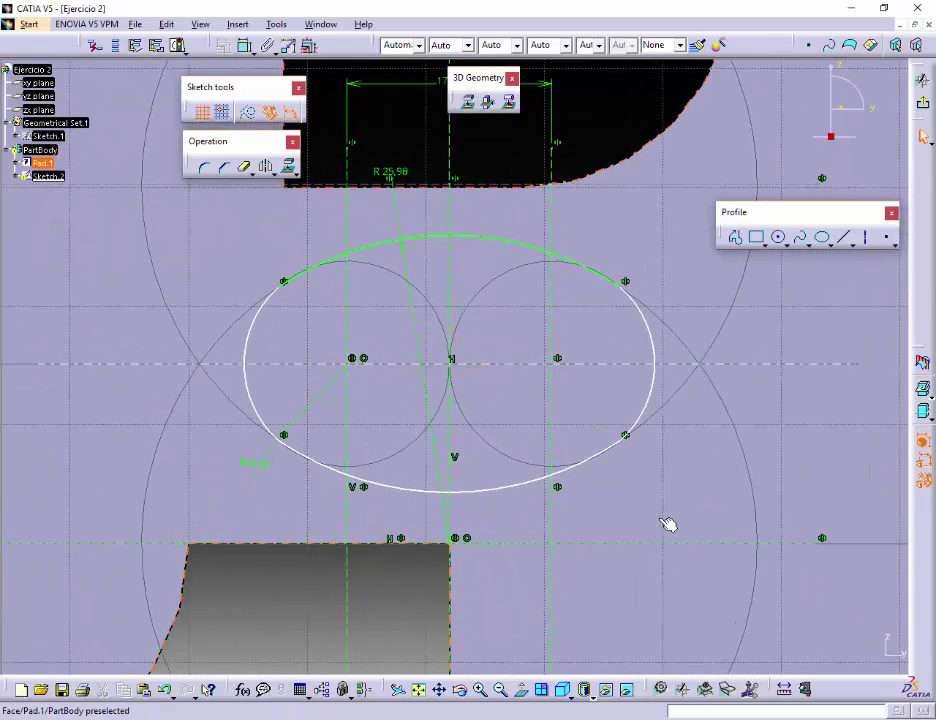
{"action": "middle_click_drag", "start_coordinate": [667, 524], "coordinate": [656, 462]}
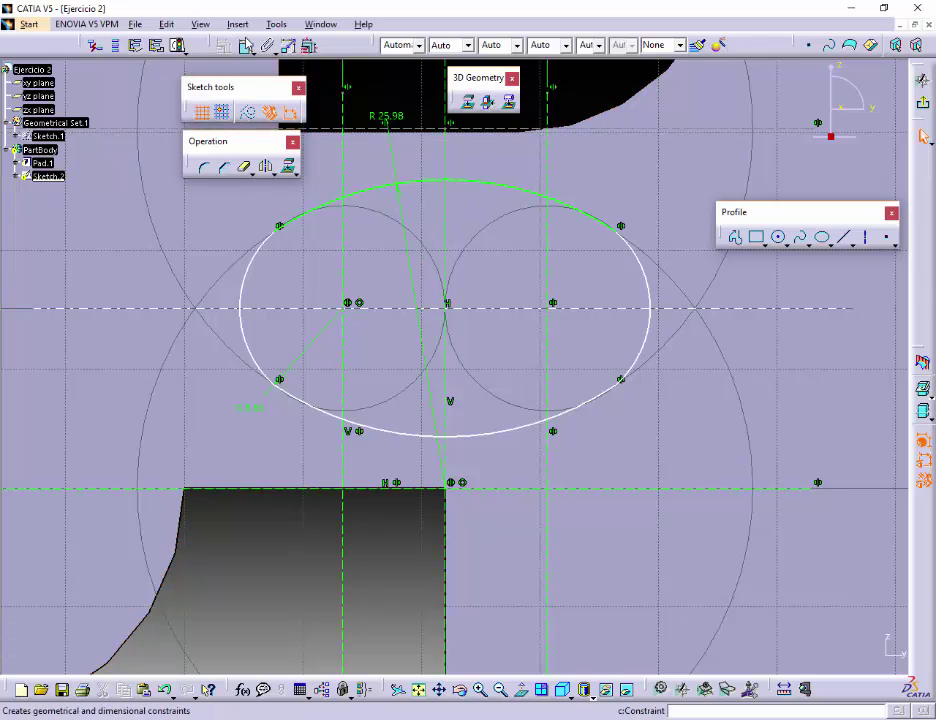
{"action": "left_click", "coordinate": [245, 45]}
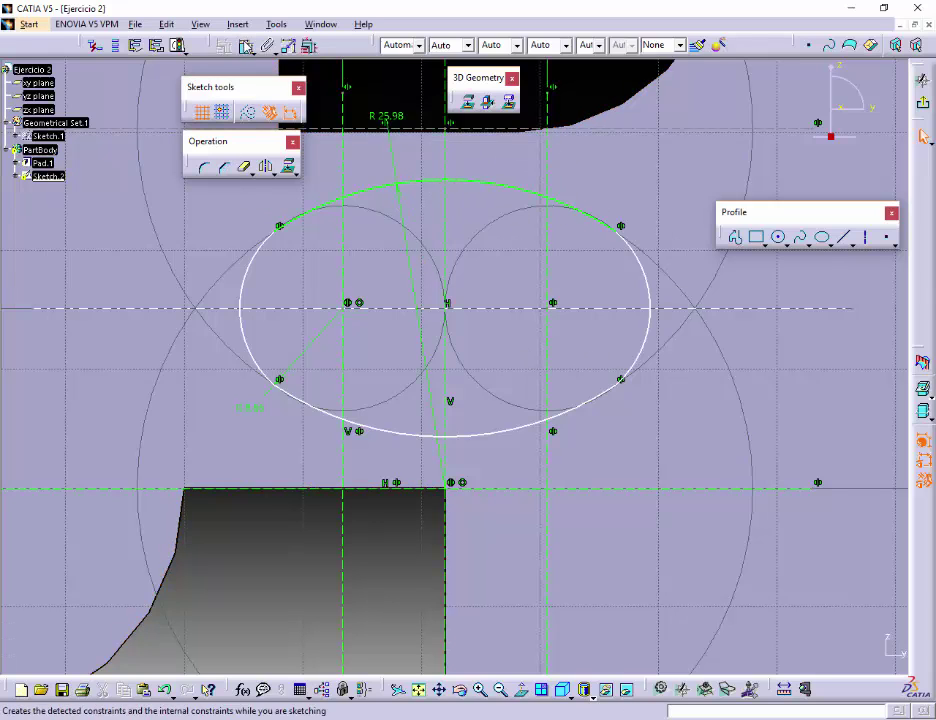
{"action": "left_click", "coordinate": [471, 443]}
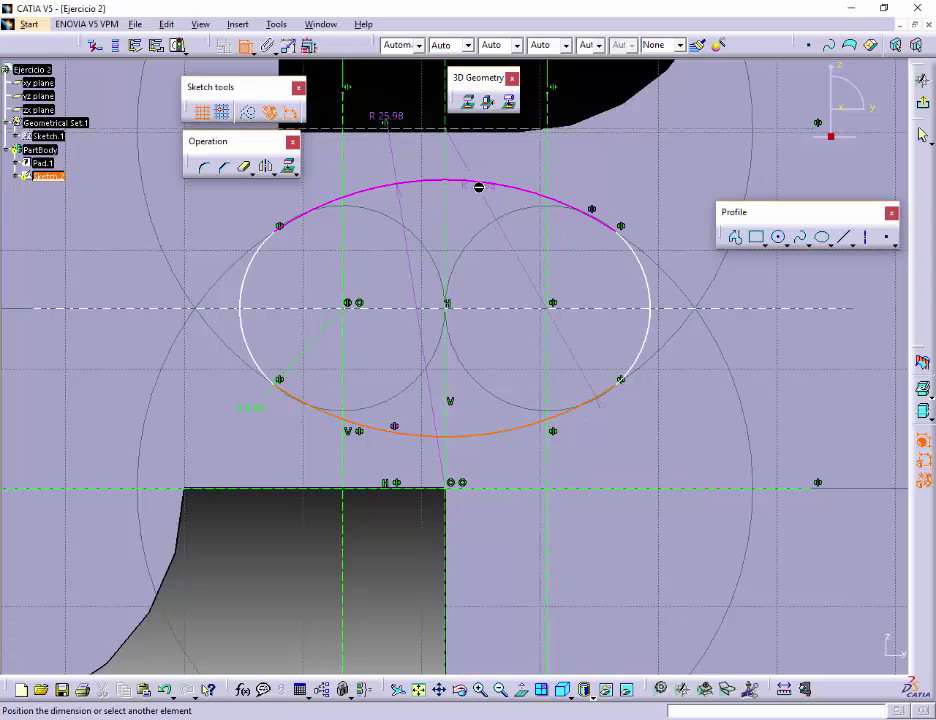
{"action": "left_click", "coordinate": [495, 336]}
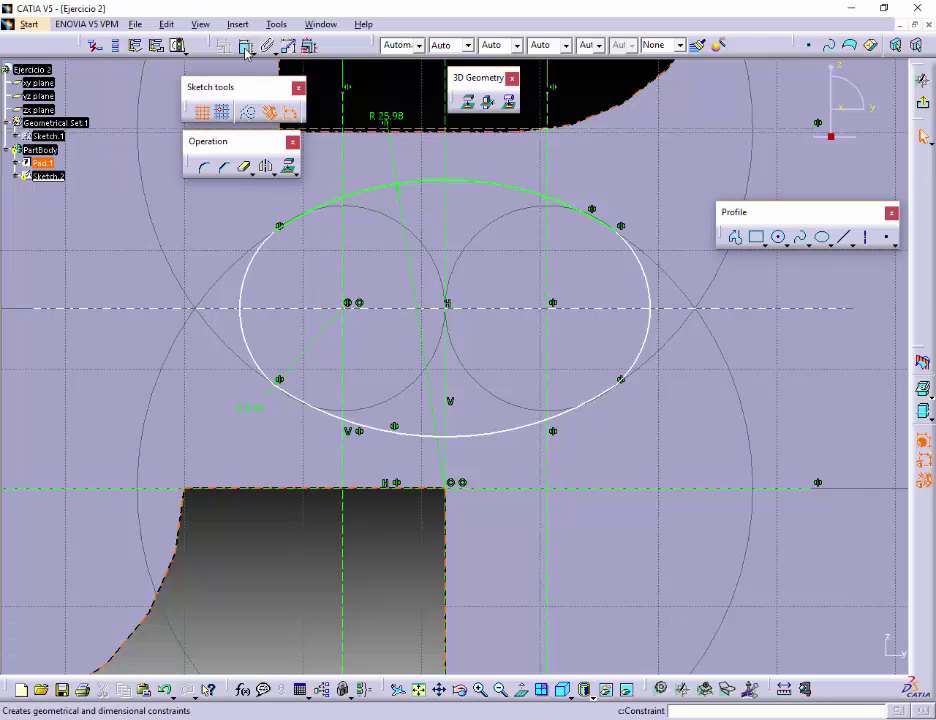
{"action": "left_click", "coordinate": [180, 44]}
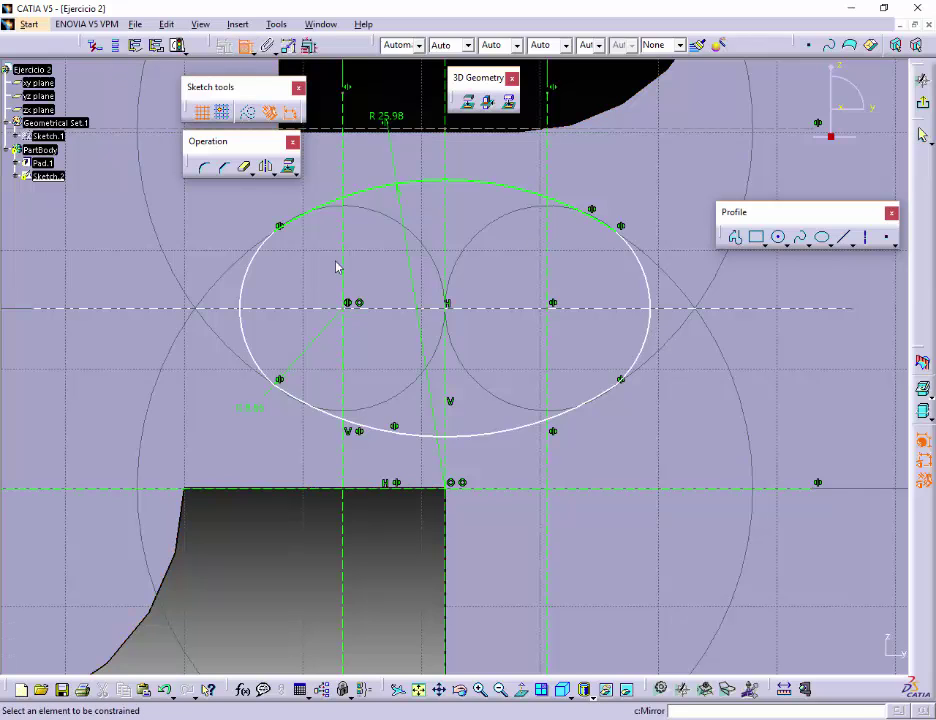
{"action": "left_click", "coordinate": [648, 345]}
{"action": "key", "text": "Escape"}
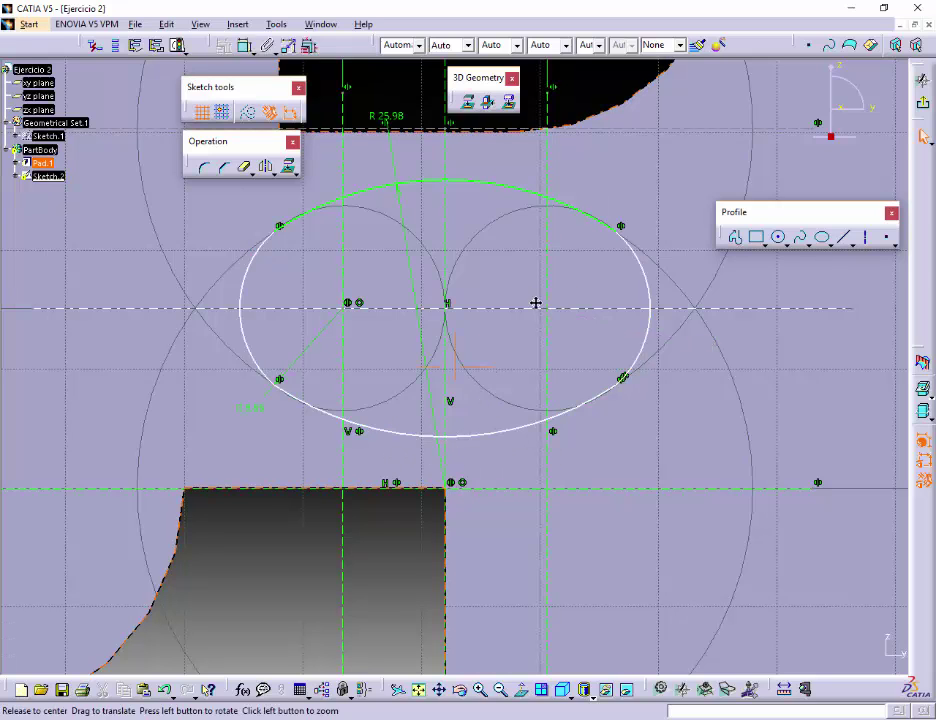
Dimension the oval's horizontal axis line from the horizontal line through the origin and set the distance to 15 mm
{"action": "mouse_move", "coordinate": [537, 305]}
{"action": "middle_mouse_down"}
{"action": "mouse_move", "coordinate": [550, 334]}
{"action": "mouse_move", "coordinate": [537, 326]}
{"action": "middle_mouse_up"}
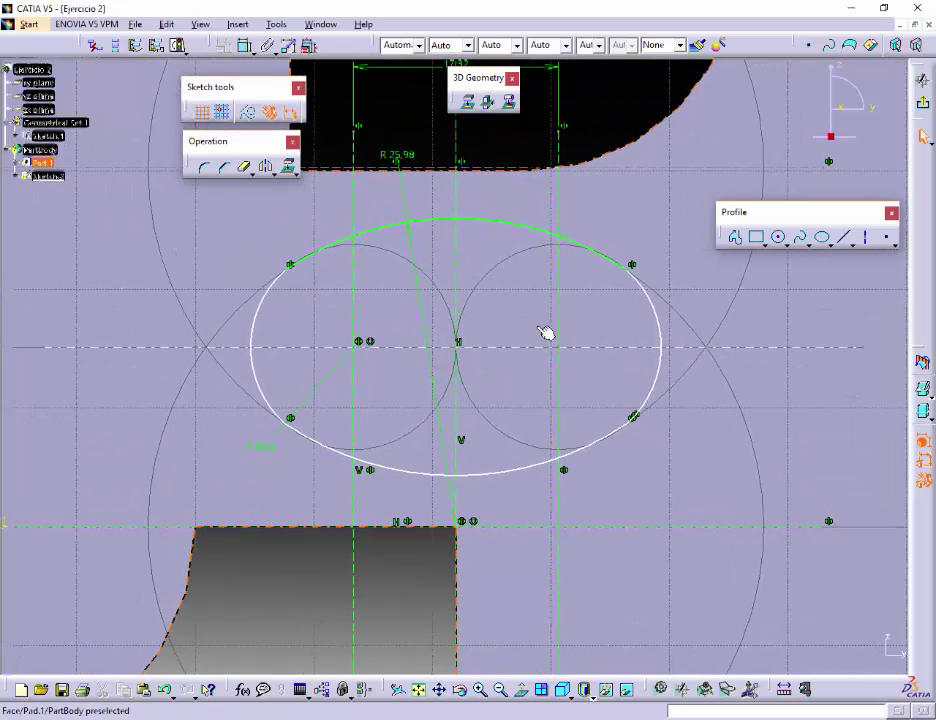
{"action": "scroll", "coordinate": [549, 422], "scroll_direction": "down", "scroll_amount": 2}
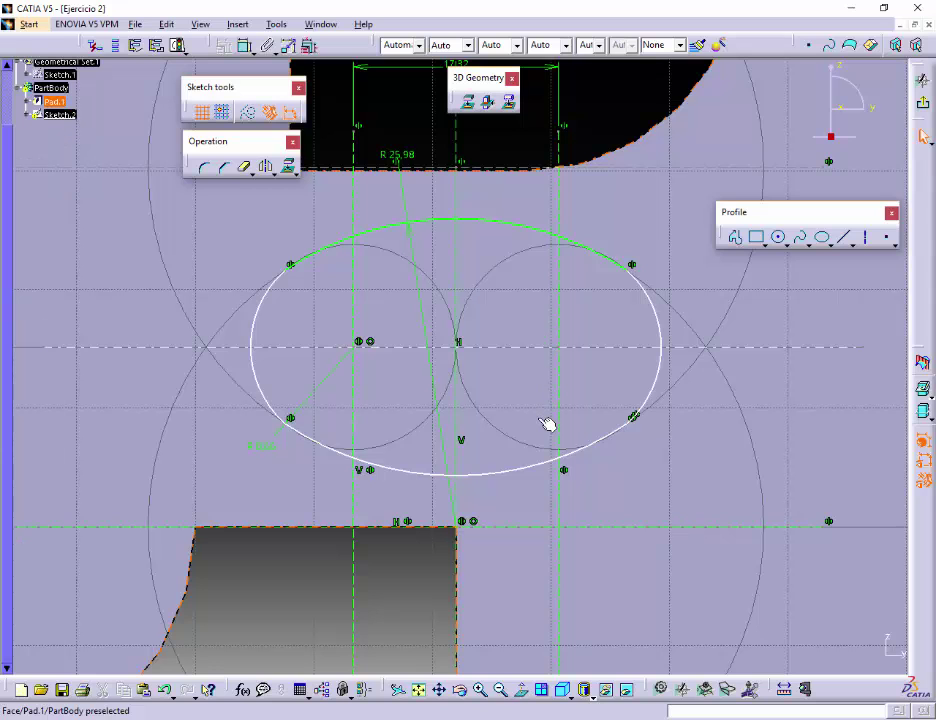
{"action": "middle_click_drag", "start_coordinate": [543, 436], "coordinate": [553, 516], "text": "ctrl"}
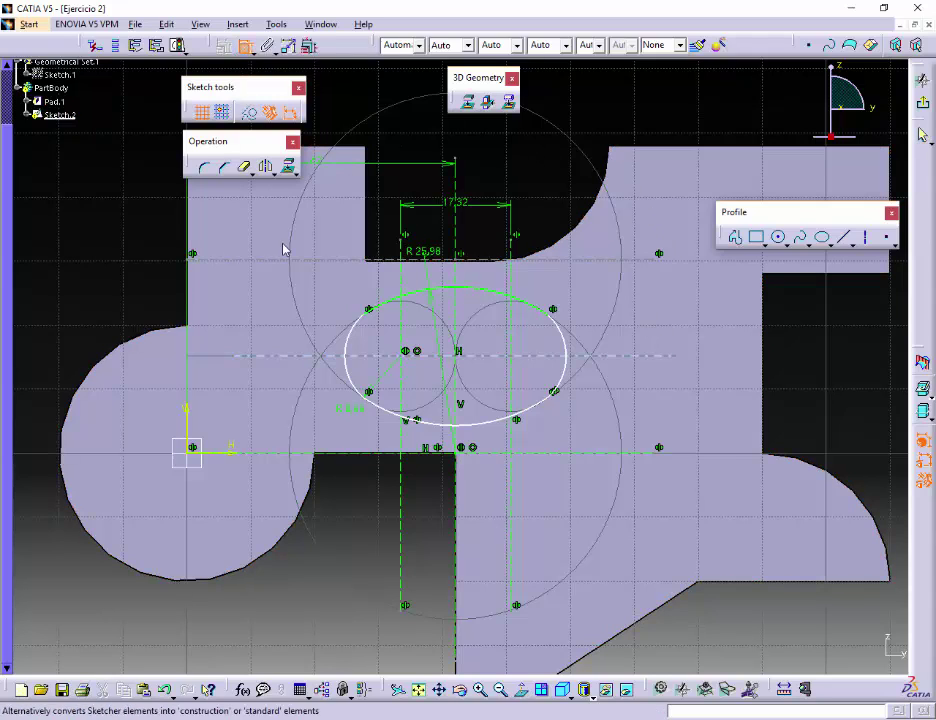
{"action": "left_click", "coordinate": [633, 362]}
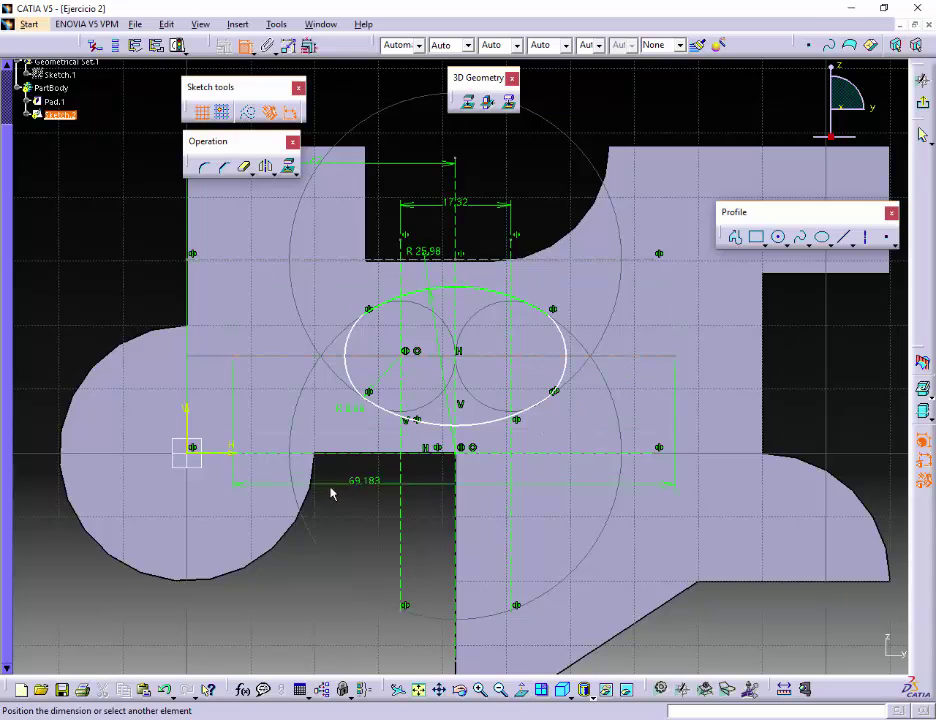
{"action": "left_click", "coordinate": [566, 456]}
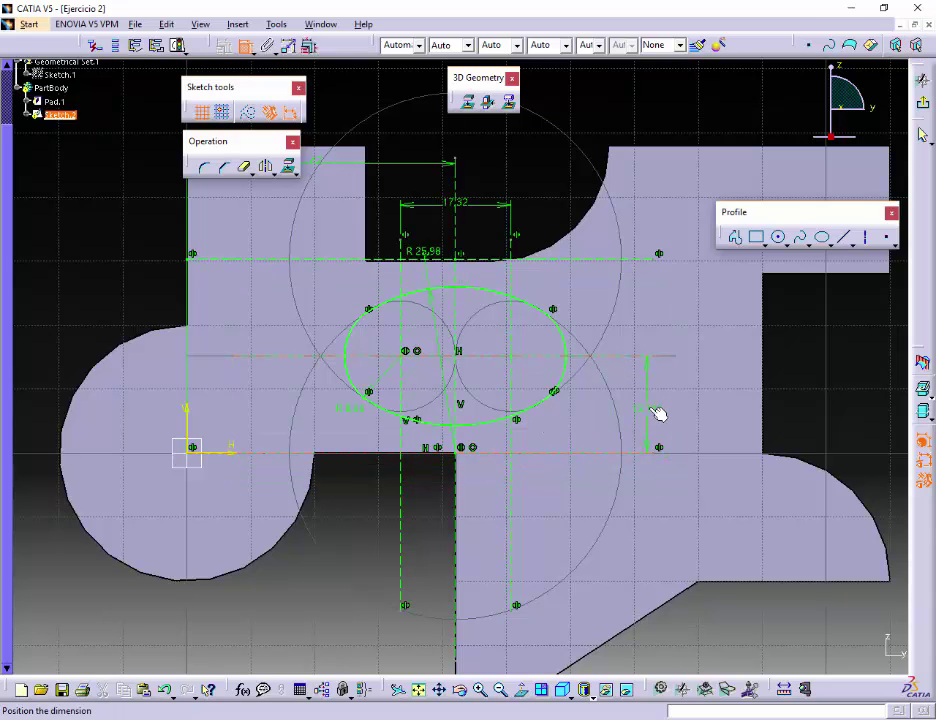
{"action": "left_click", "coordinate": [660, 412]}
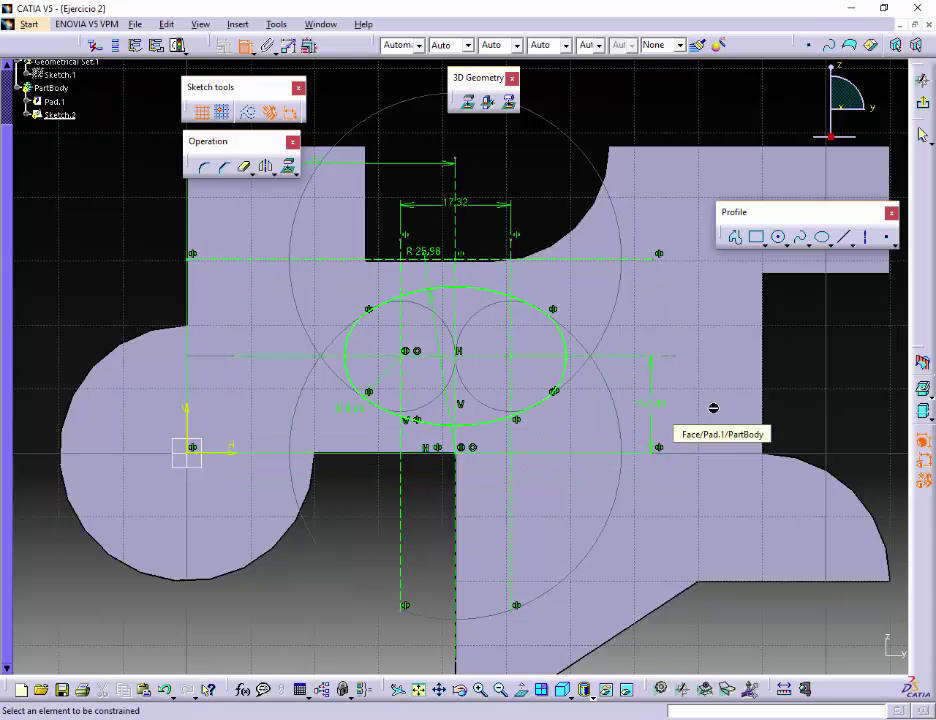
{"action": "double_click", "coordinate": [656, 408]}
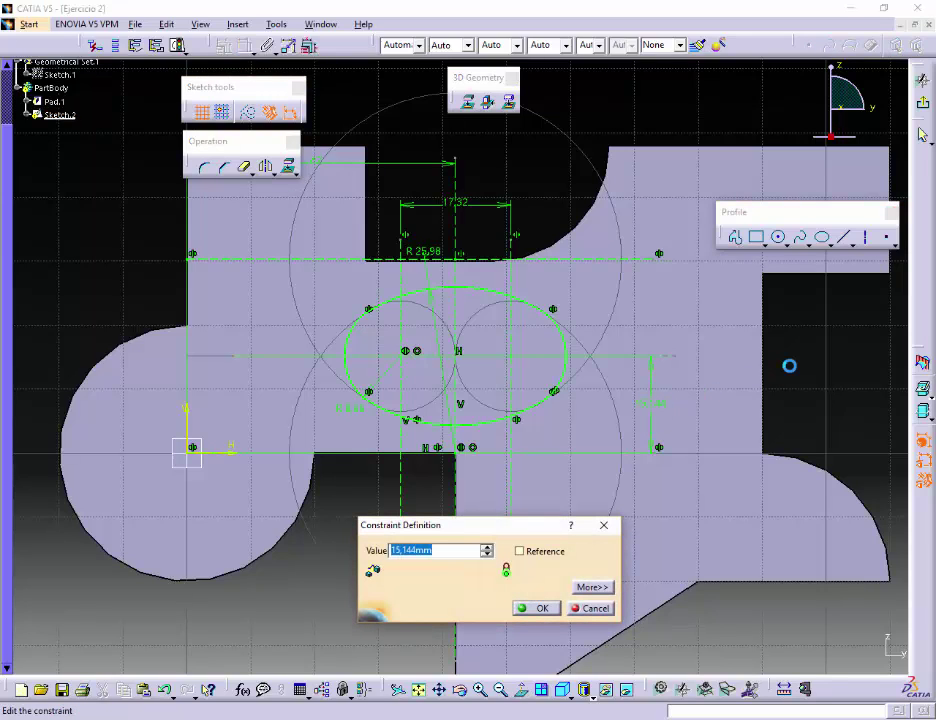
{"action": "type", "text": "15"}
{"action": "key", "text": "Return"}
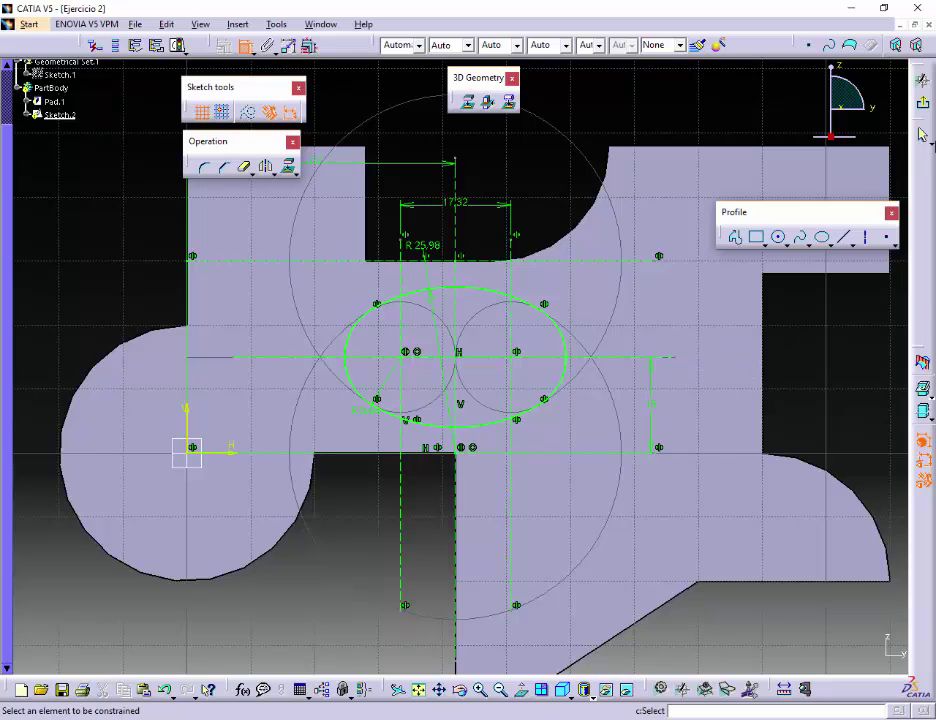
Exit the oval sketch and cut it into the pad as a Pocket of type Dimension with a depth of 10 mm
{"action": "left_click", "coordinate": [924, 110]}
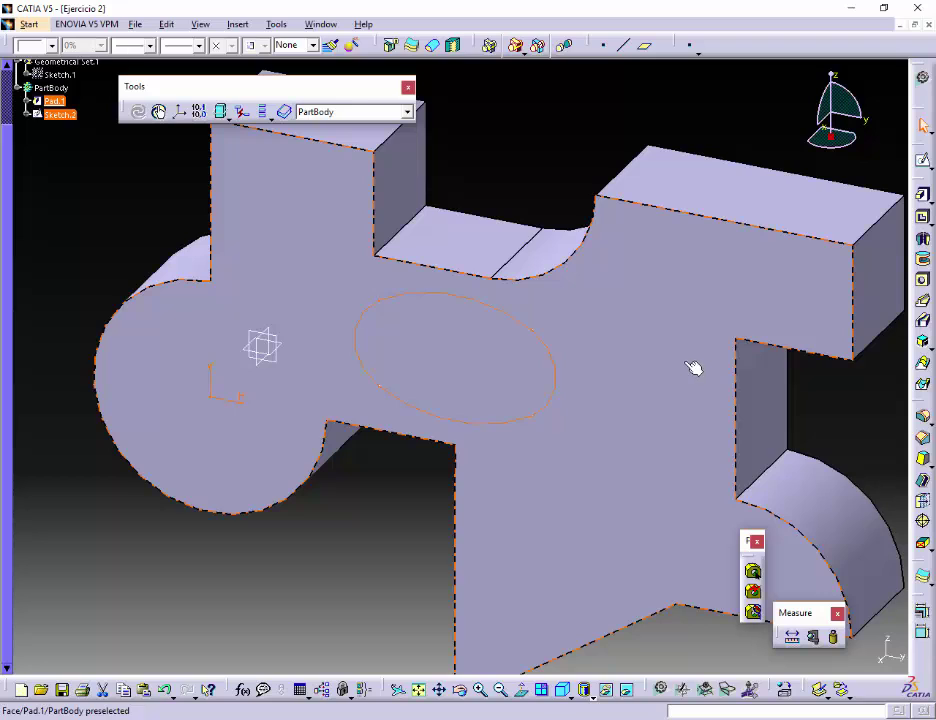
{"action": "left_click", "coordinate": [543, 121]}
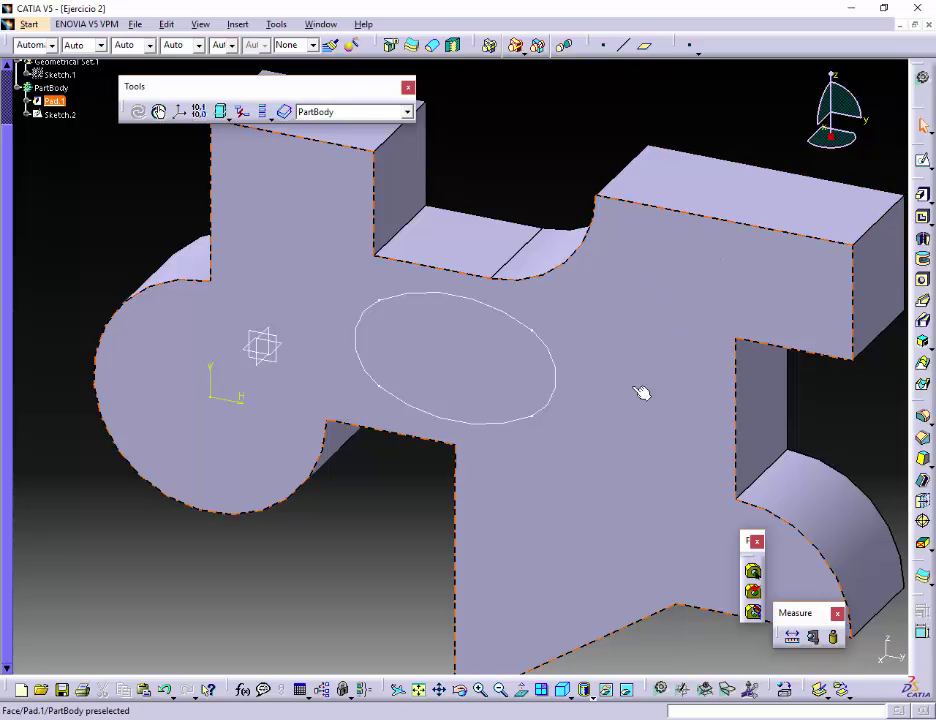
{"action": "left_click", "coordinate": [922, 217]}
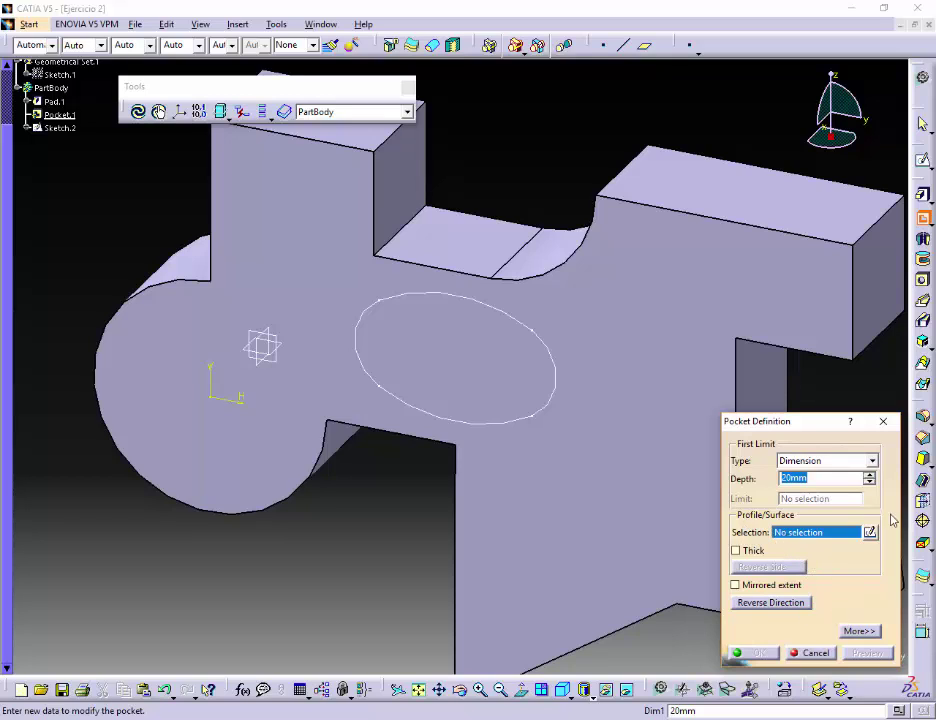
{"action": "left_click", "coordinate": [524, 426]}
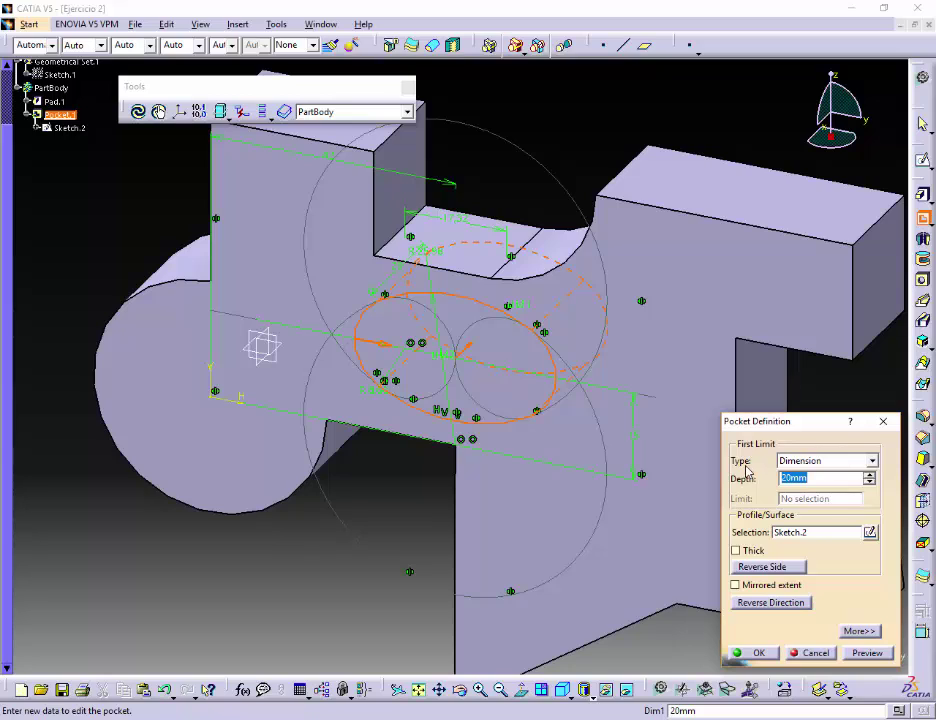
{"action": "left_click", "coordinate": [872, 461]}
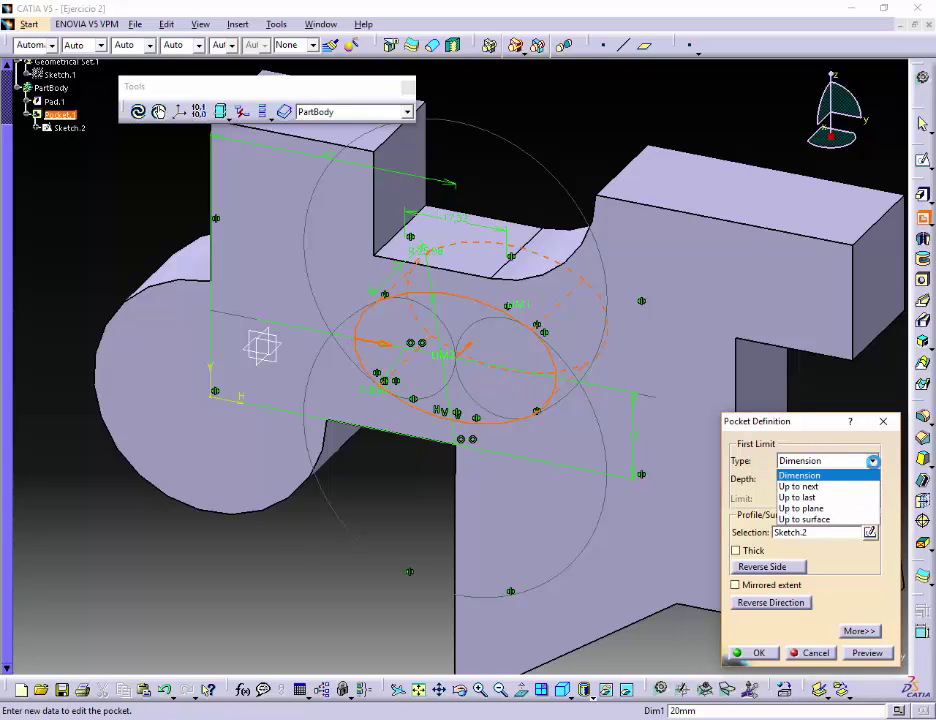
{"action": "left_click", "coordinate": [803, 477]}
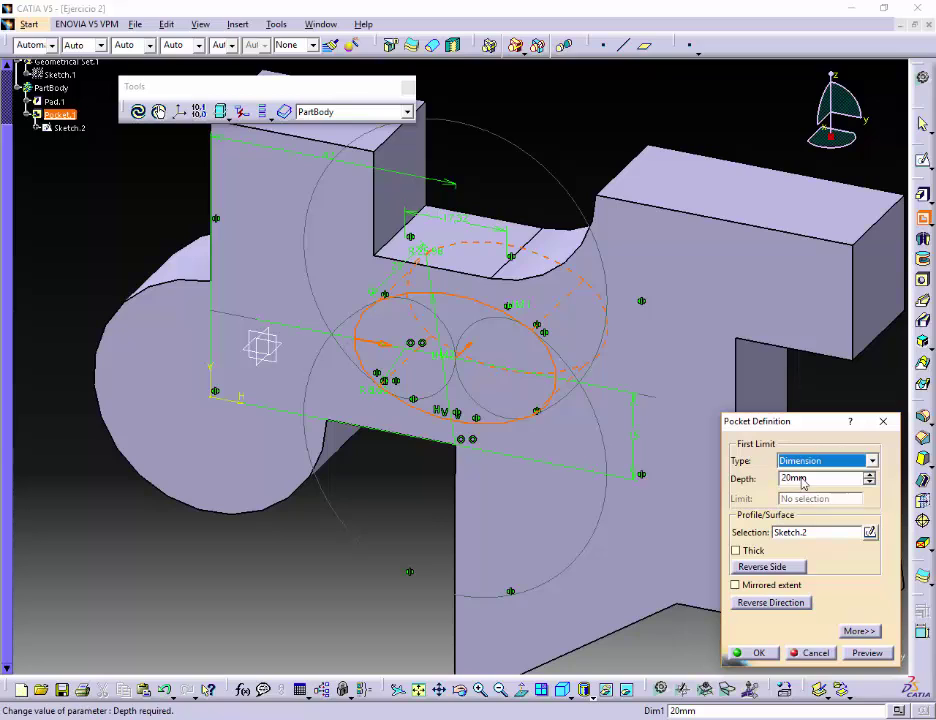
{"action": "double_click", "coordinate": [817, 480]}
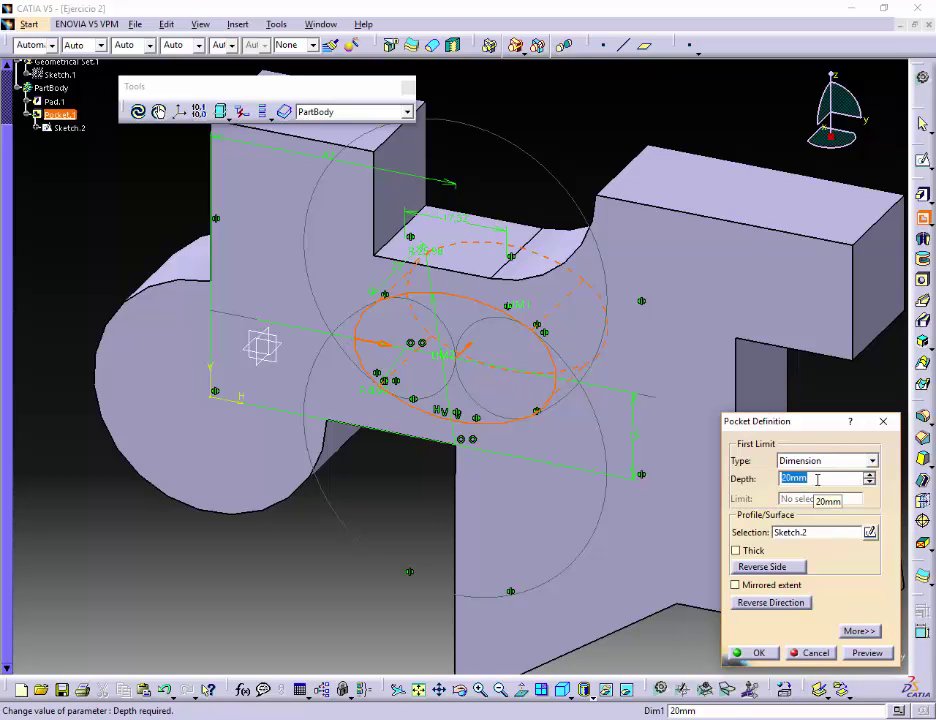
{"action": "type", "text": "10"}
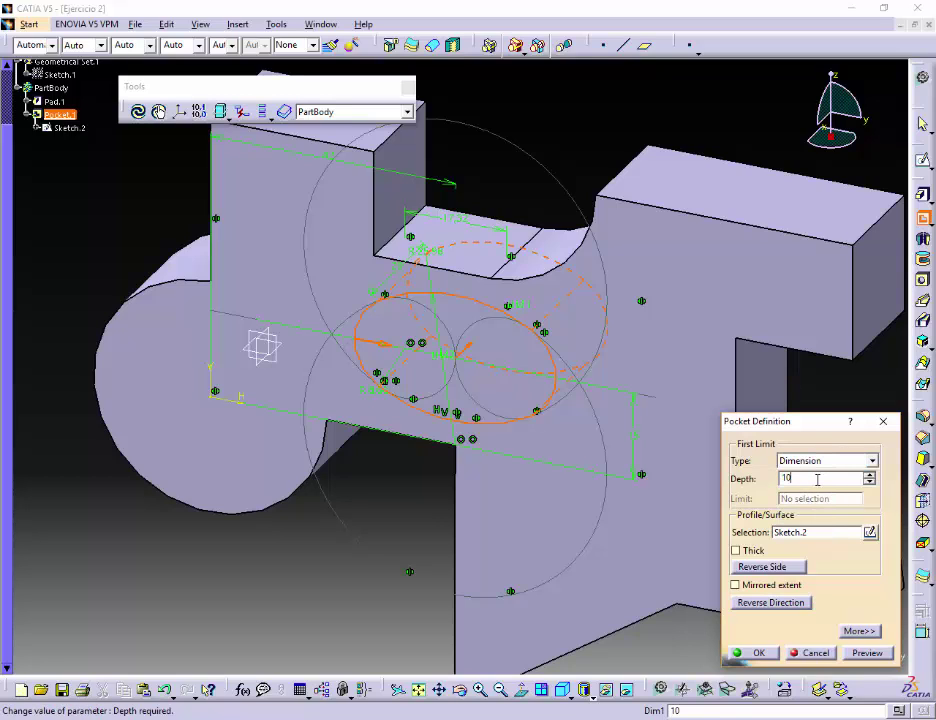
{"action": "key", "text": "Return"}
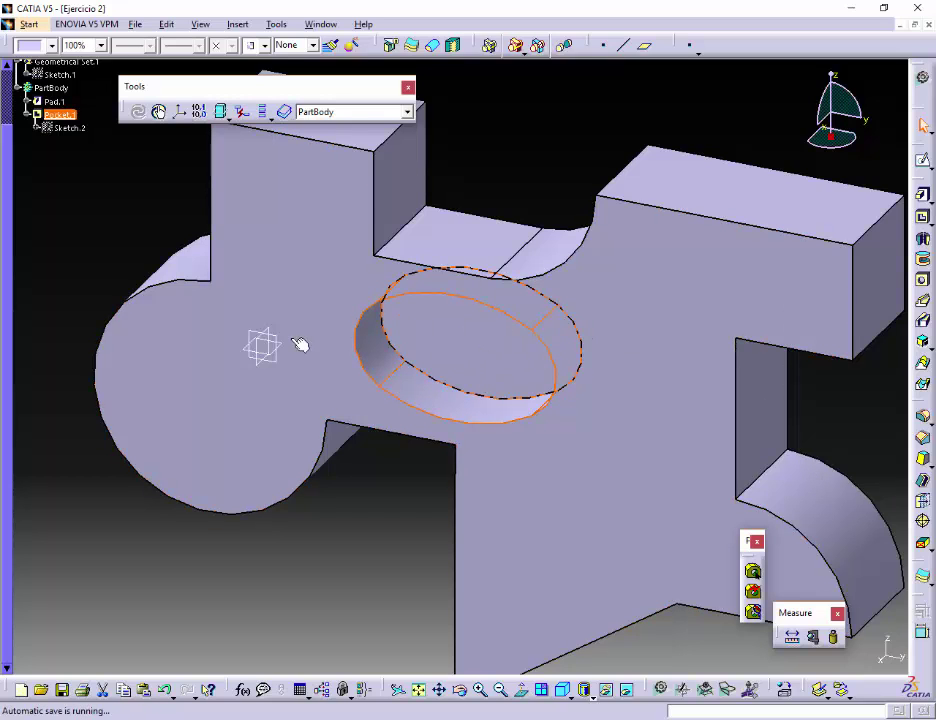
Change the oval pocket's limit type to Up to surface, using the pad's opposite face as the limit with a 0 mm offset
{"action": "double_click", "coordinate": [60, 115]}
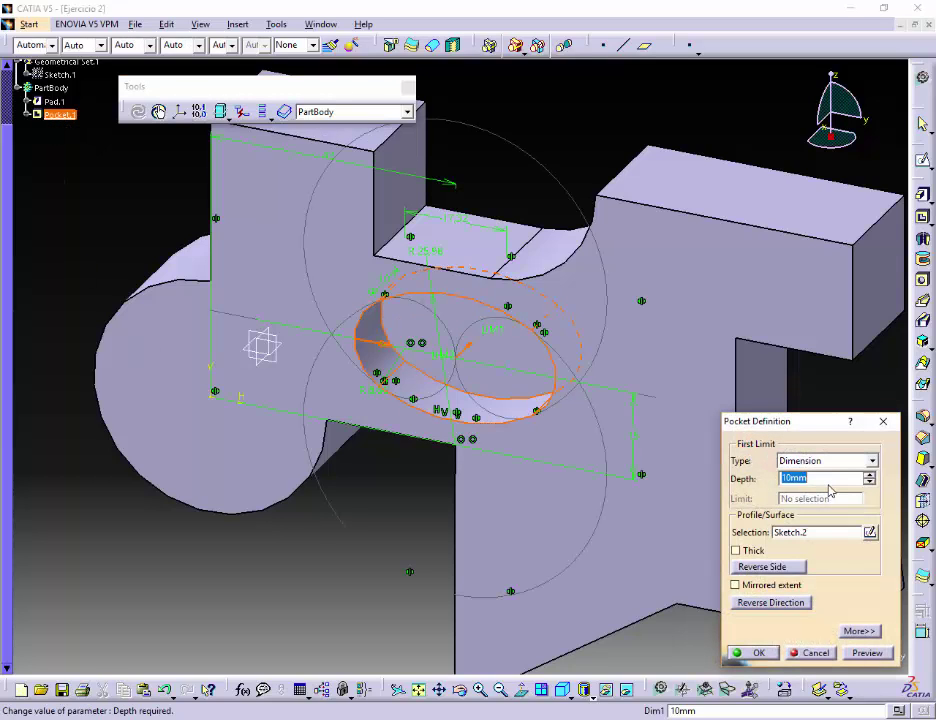
{"action": "left_click", "coordinate": [873, 460]}
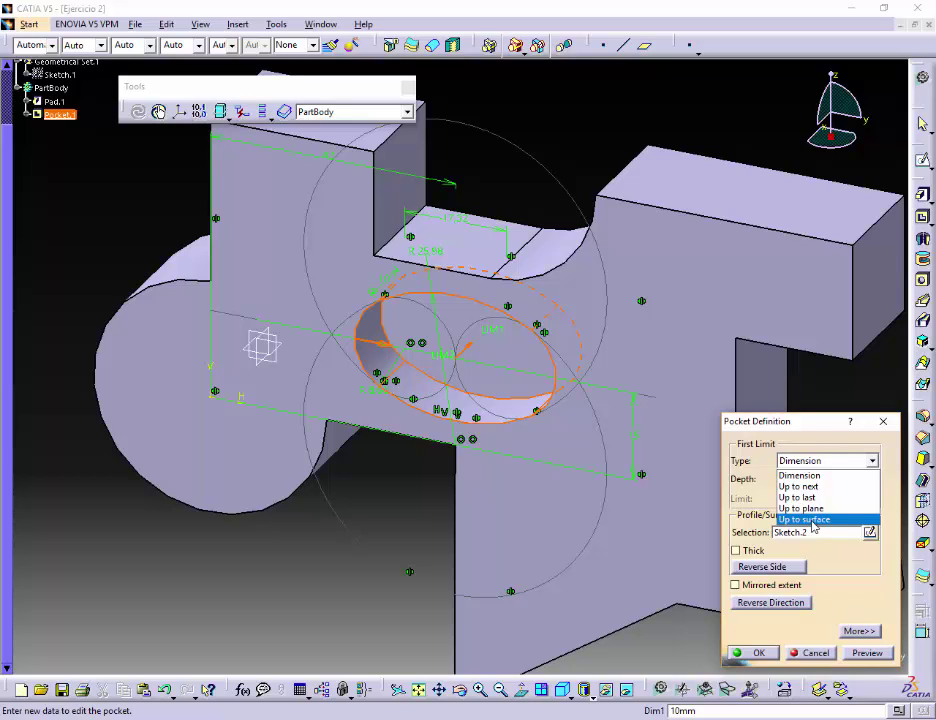
{"action": "left_click", "coordinate": [812, 520]}
{"action": "middle_click_drag", "start_coordinate": [572, 457], "coordinate": [445, 472]}
{"action": "left_click", "coordinate": [500, 440]}
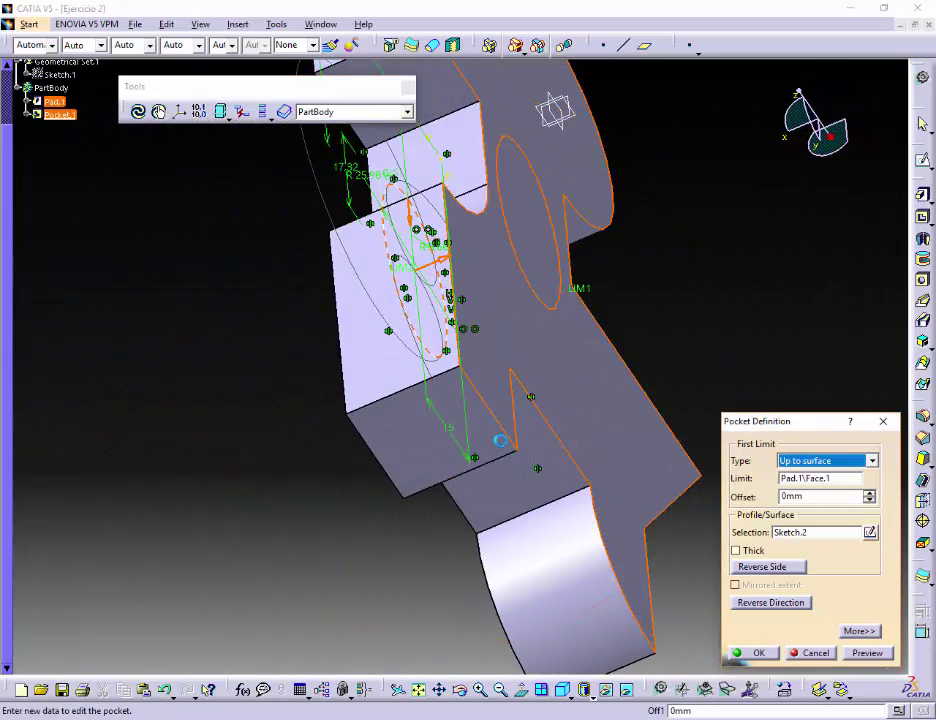
{"action": "middle_click_drag", "start_coordinate": [344, 568], "coordinate": [606, 351]}
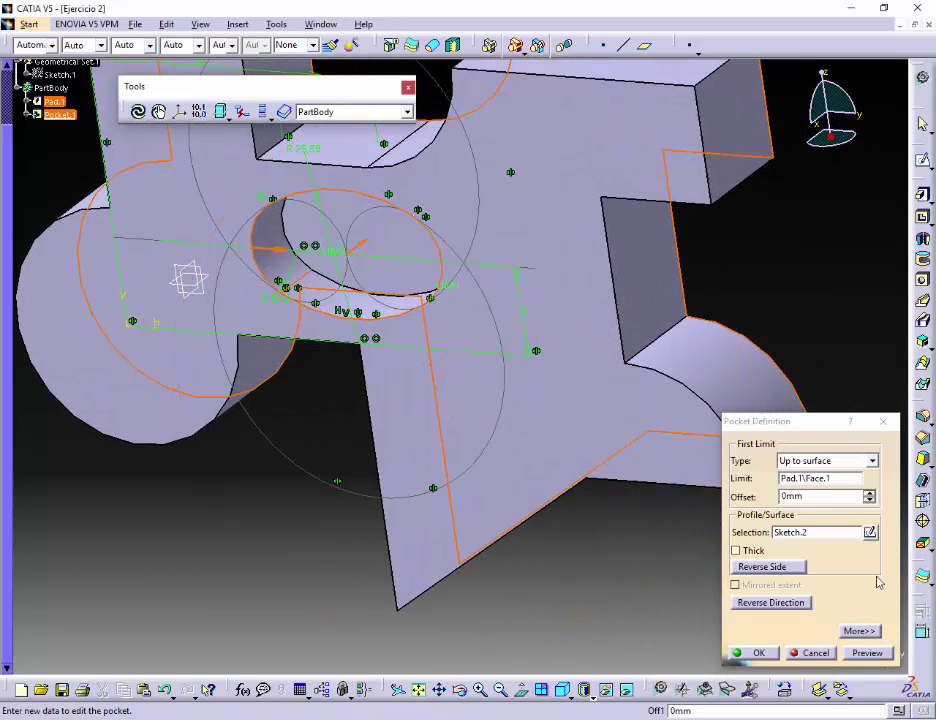
{"action": "left_click", "coordinate": [868, 653]}
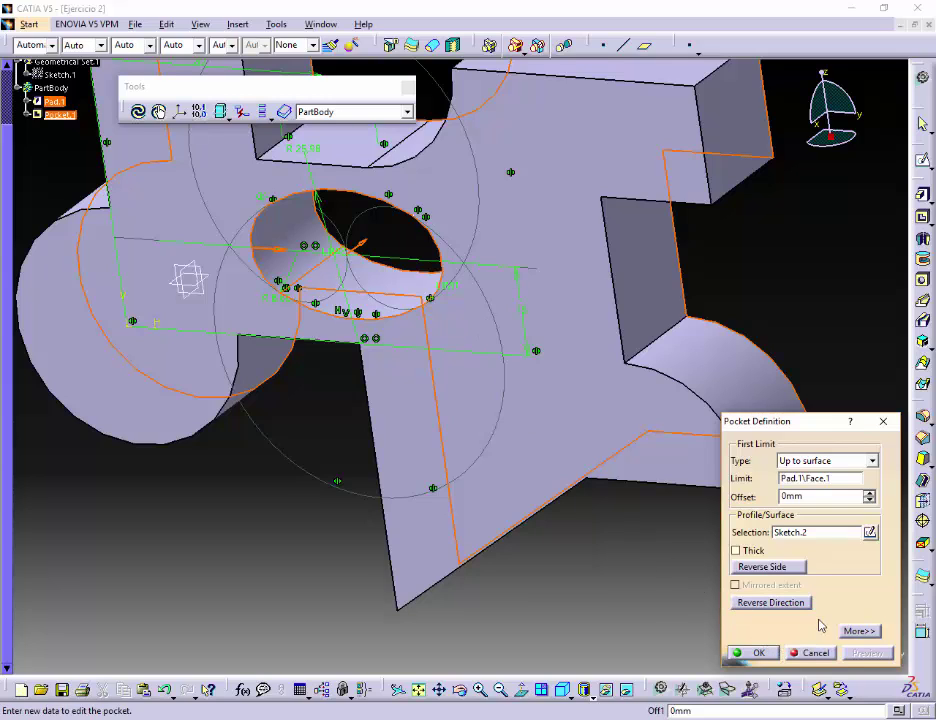
{"action": "left_click", "coordinate": [760, 656]}
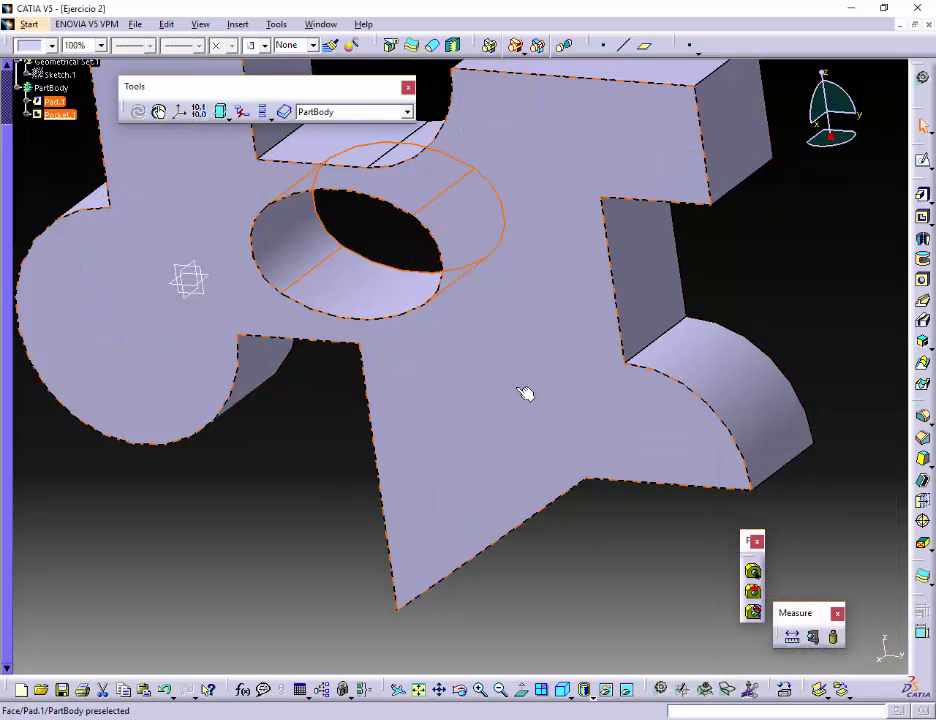
{"action": "middle_click_drag", "start_coordinate": [516, 392], "coordinate": [529, 440]}
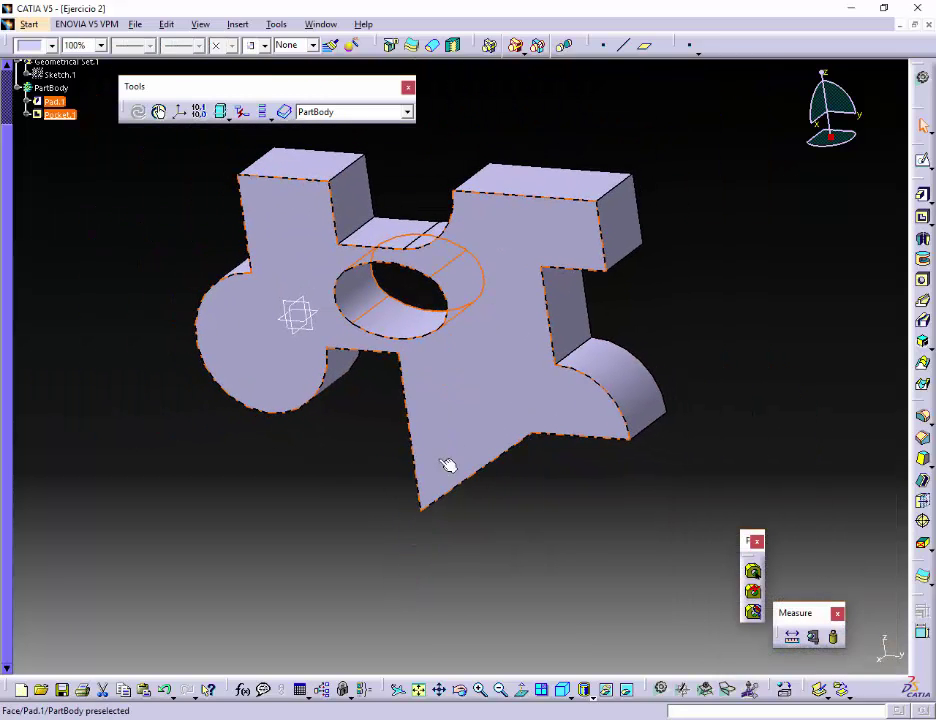
{"action": "middle_click_drag", "start_coordinate": [391, 495], "coordinate": [397, 539]}
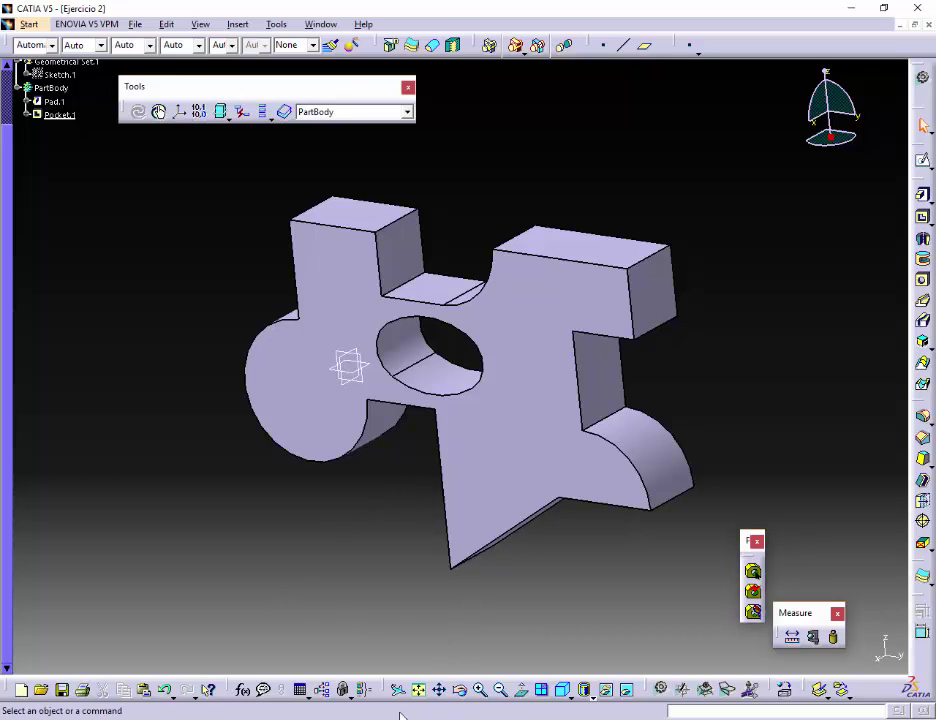
Switch to the browser and examine the enlarged Ejercicio 1 drawing in the Catia V5 desde cero blog post
{"action": "key", "text": "alt+Tab"}
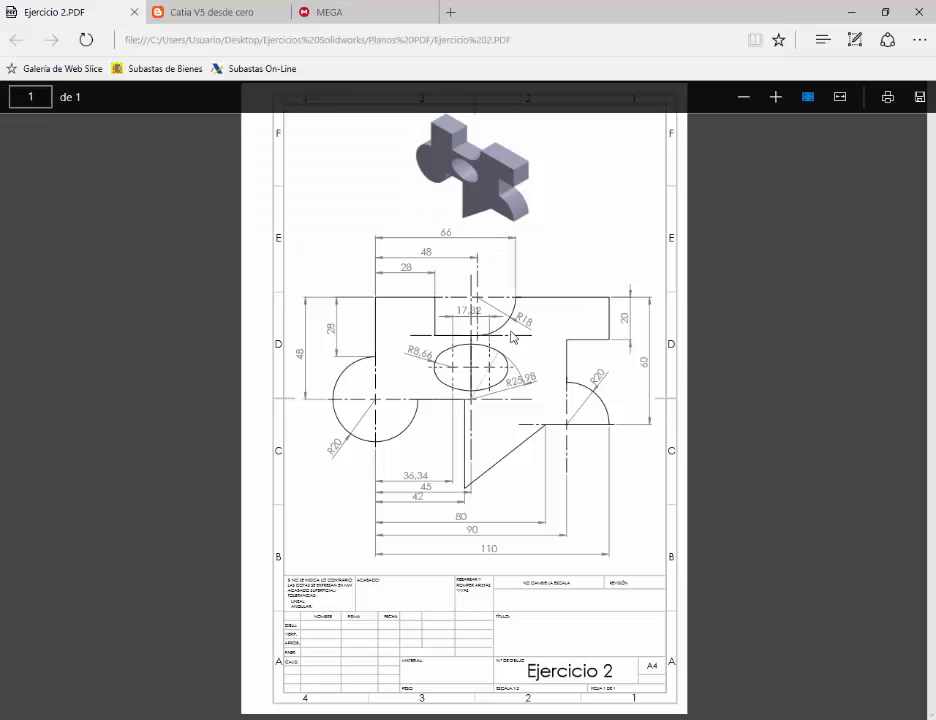
{"action": "left_click", "coordinate": [211, 16]}
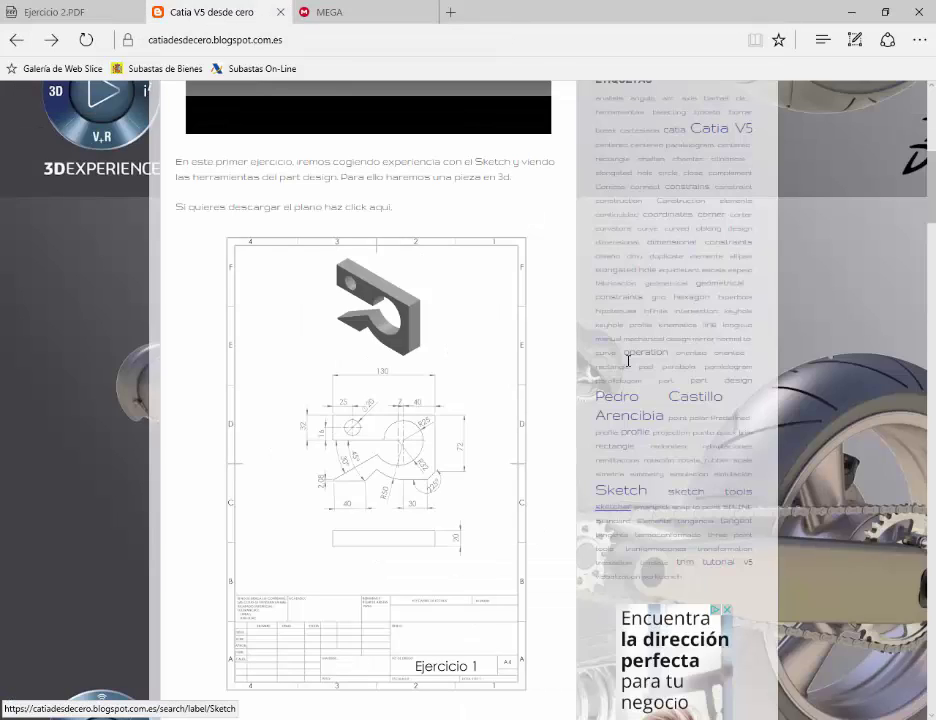
{"action": "scroll", "coordinate": [476, 382], "scroll_direction": "up", "scroll_amount": 3}
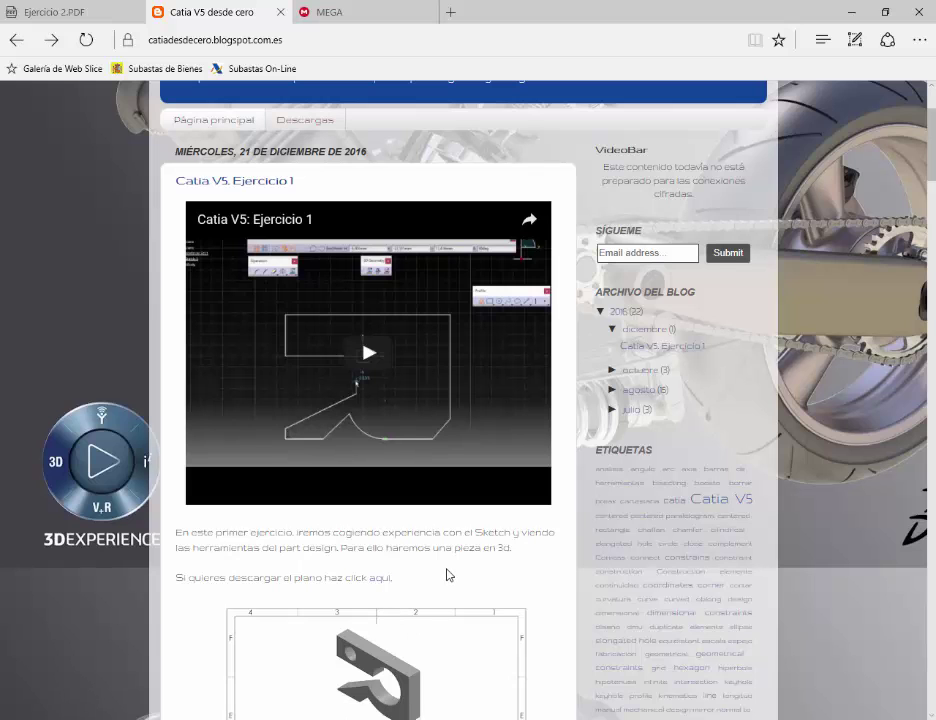
{"action": "scroll", "coordinate": [445, 574], "scroll_direction": "down", "scroll_amount": 3}
{"action": "left_click", "coordinate": [439, 603]}
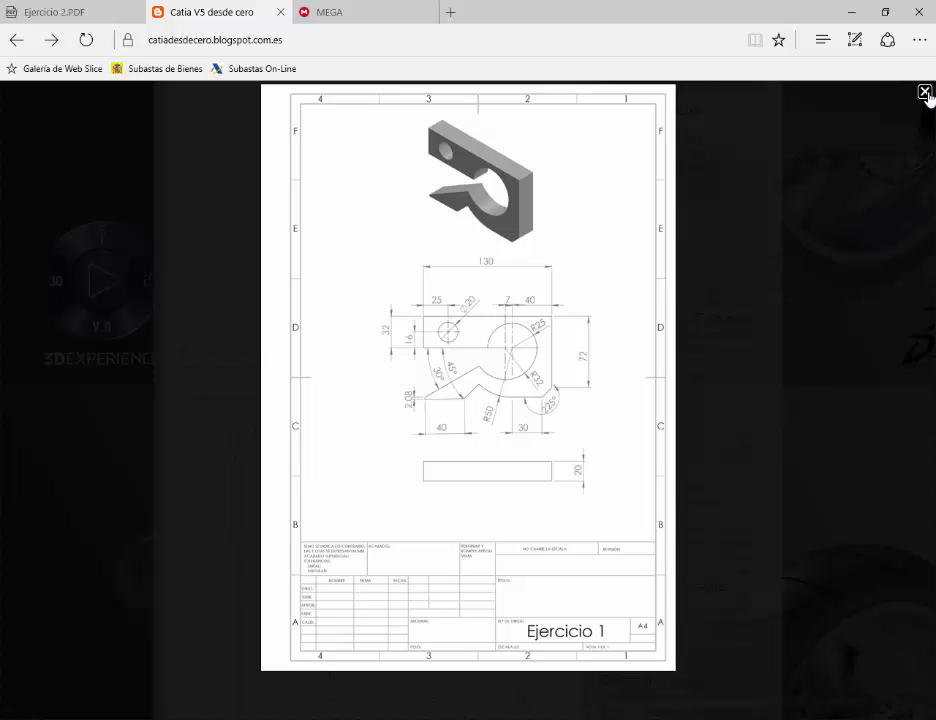
{"action": "left_click", "coordinate": [846, 163]}
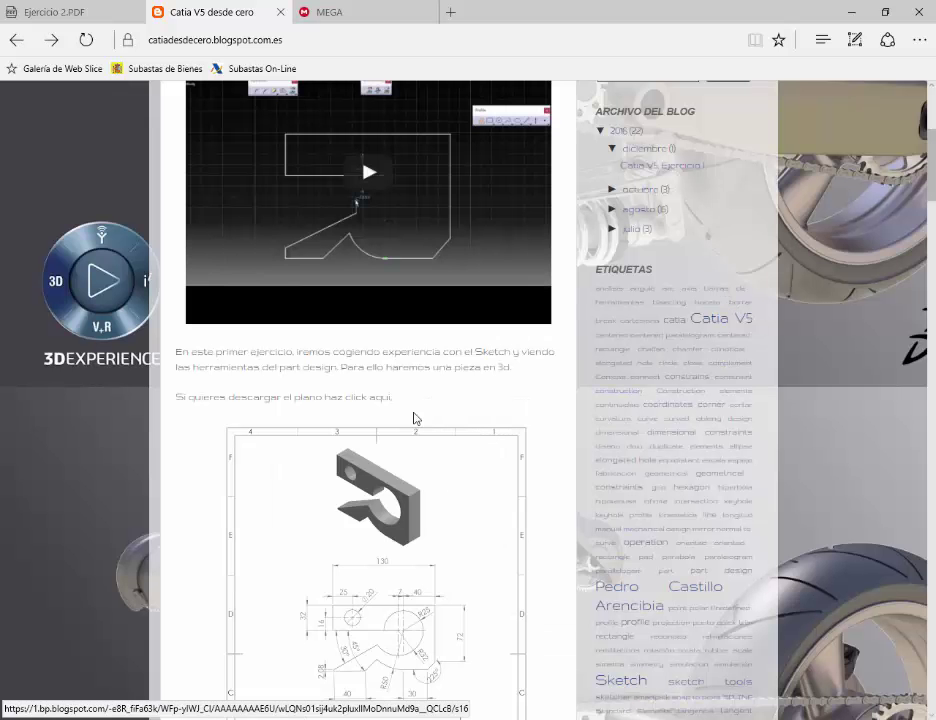
Check the open MEGA page, then look through the Ejercicio 1 post and the older entries on the blog
{"action": "left_click", "coordinate": [374, 13]}
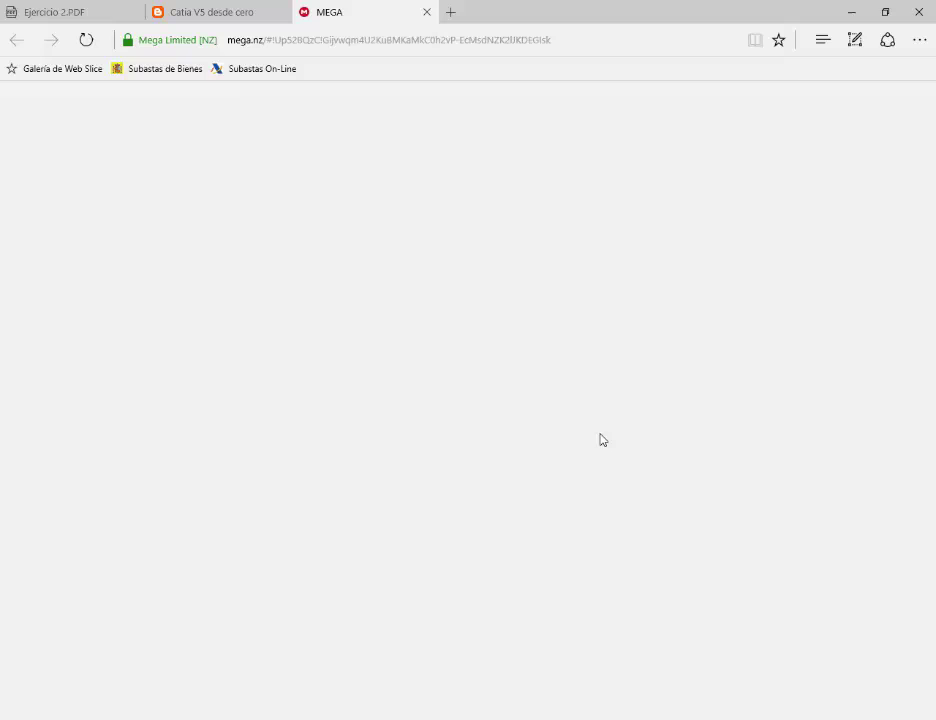
{"action": "left_click", "coordinate": [221, 15]}
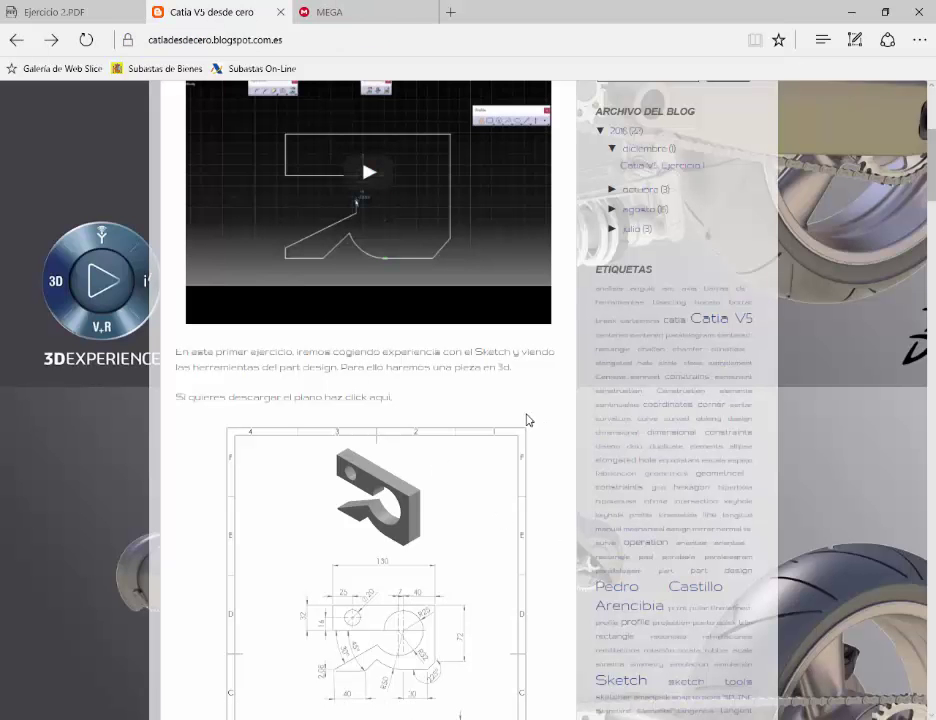
{"action": "scroll", "coordinate": [528, 420], "scroll_direction": "down", "scroll_amount": 5}
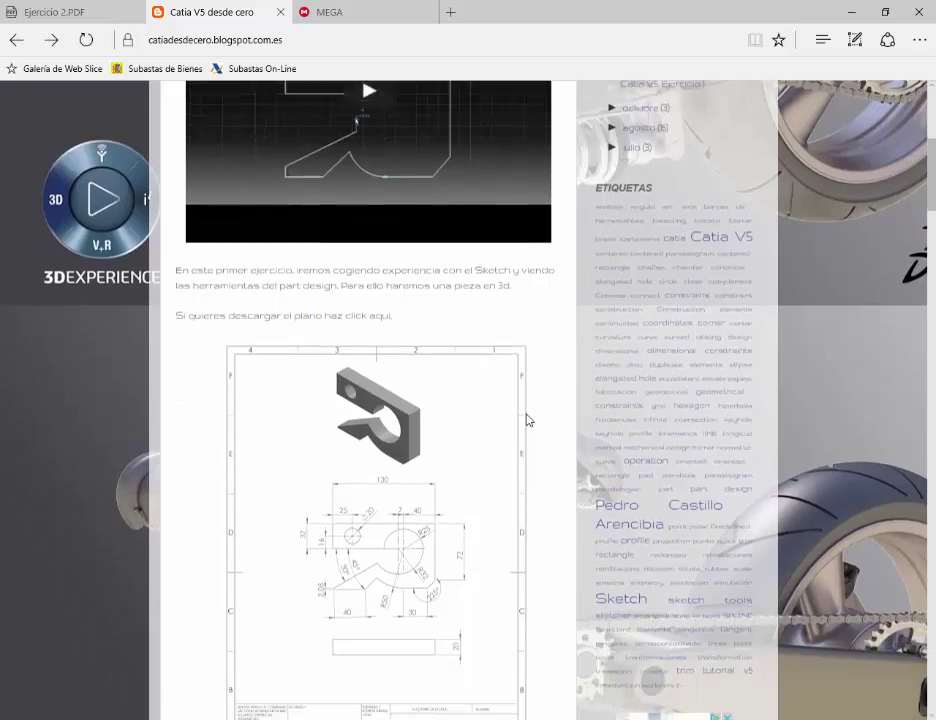
{"action": "scroll", "coordinate": [528, 420], "scroll_direction": "up", "scroll_amount": 10}
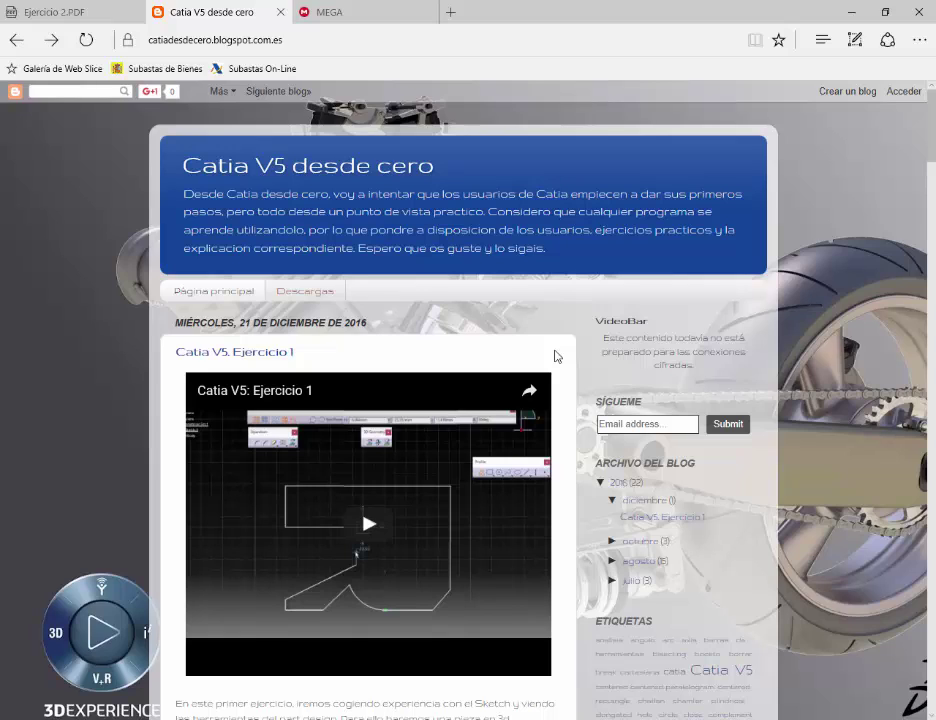
{"action": "scroll", "coordinate": [556, 356], "scroll_direction": "down", "scroll_amount": 10}
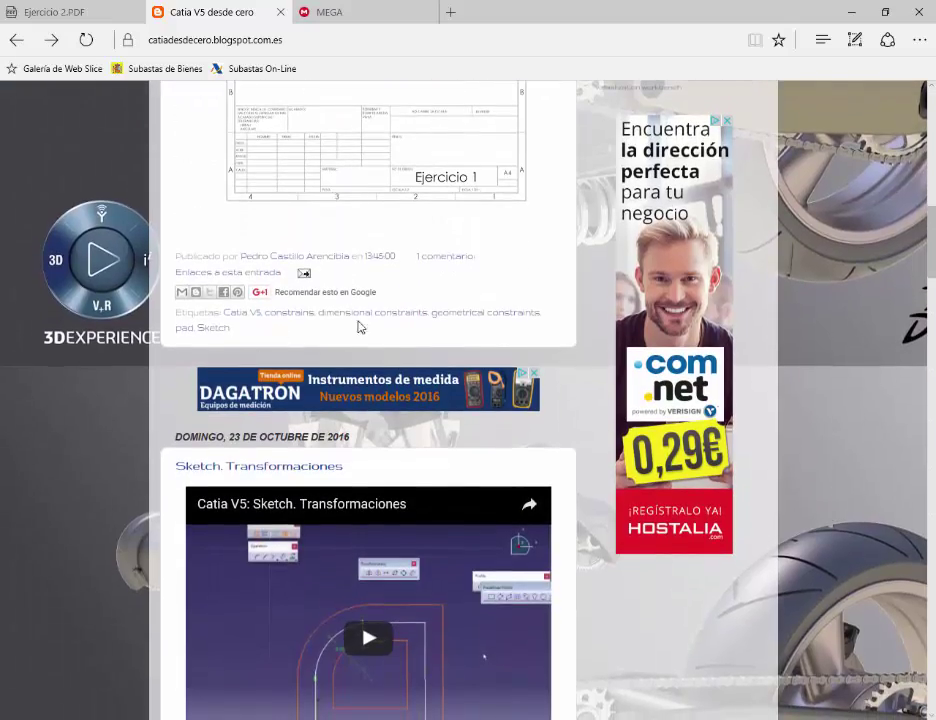
{"action": "scroll", "coordinate": [572, 262], "scroll_direction": "up", "scroll_amount": 10}
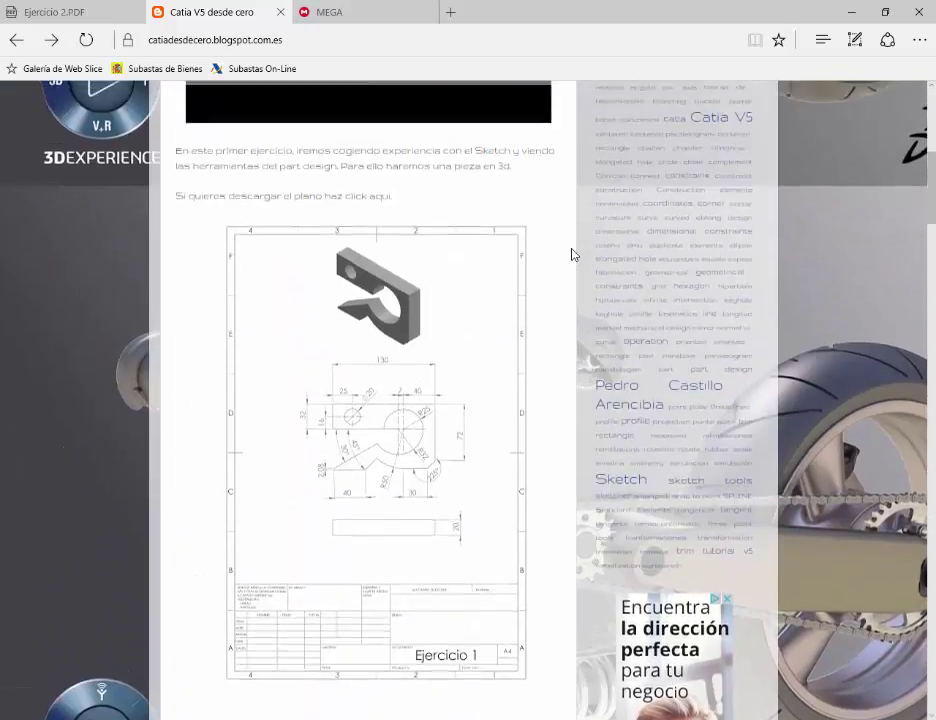